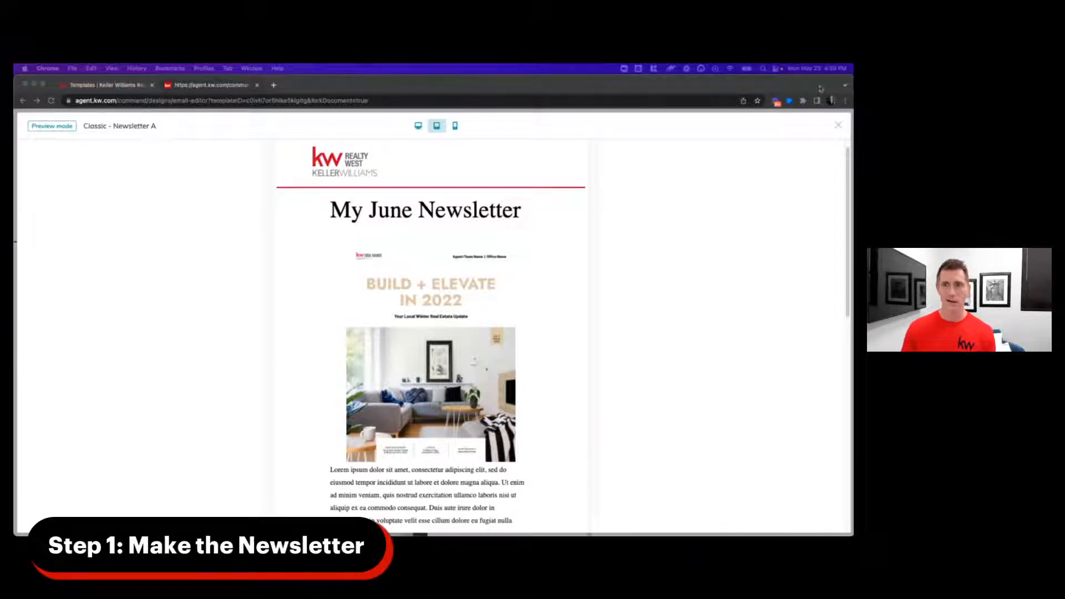
- Go to agent.kw.com and sign in through Console | Login
{"action": "left_click", "coordinate": [407, 99]}
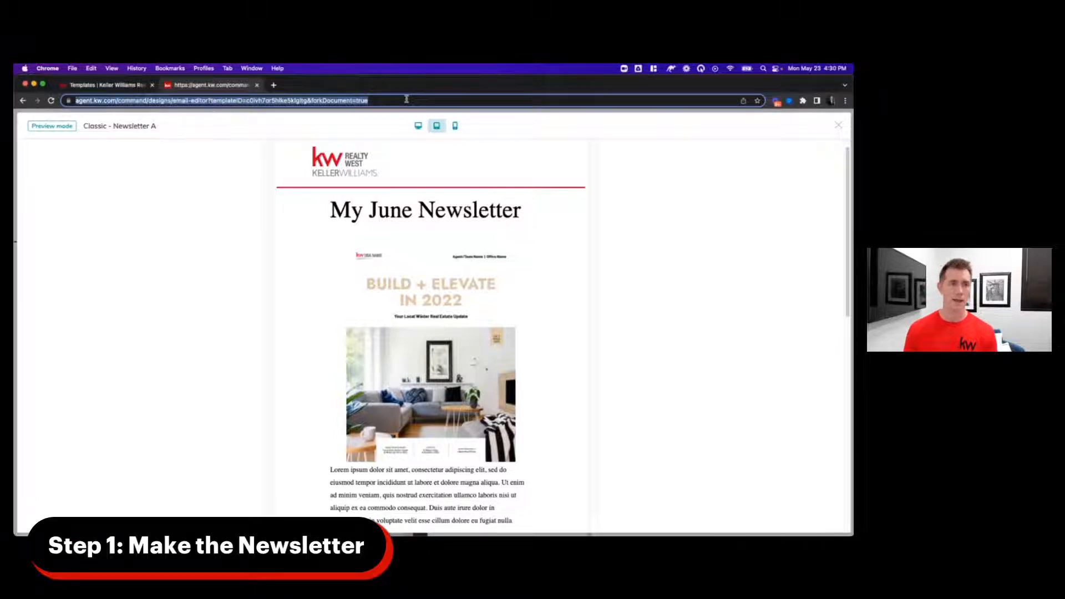
{"action": "type", "text": "agent.kw.com"}
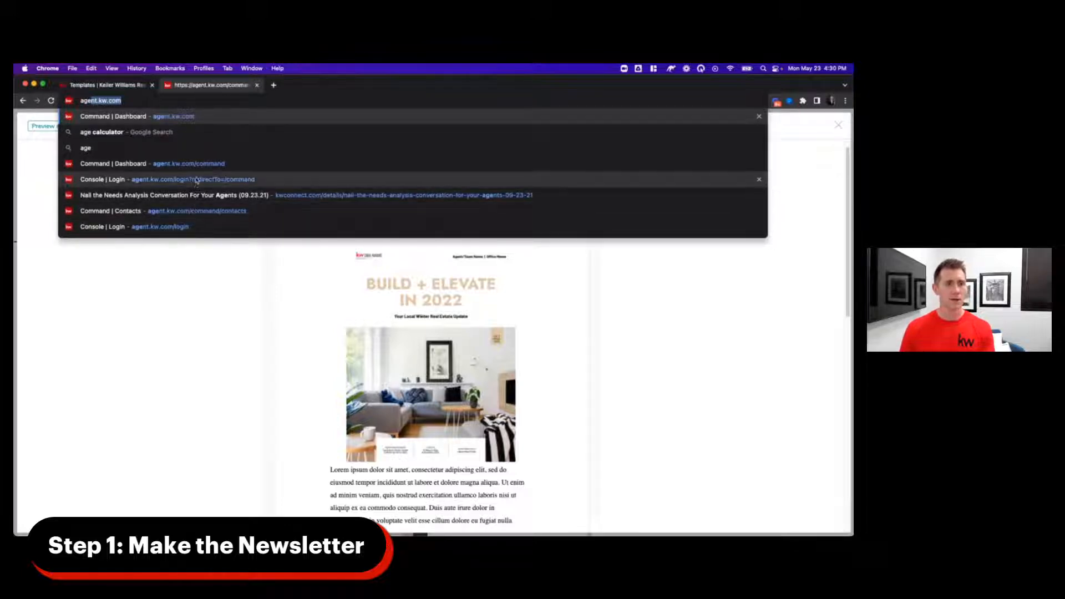
{"action": "left_click", "coordinate": [164, 231]}
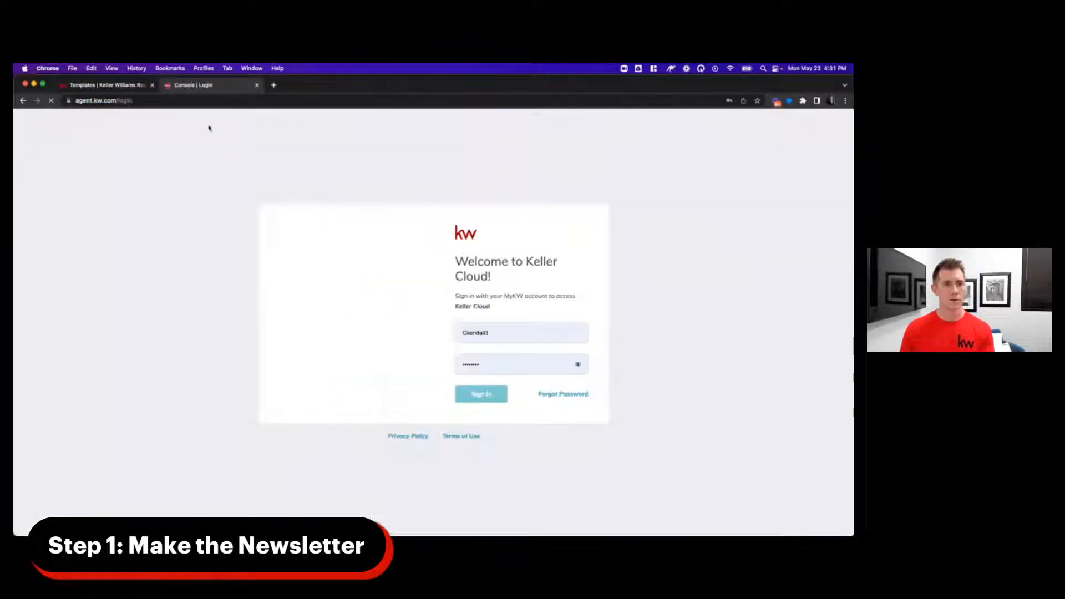
{"action": "left_click", "coordinate": [484, 393]}
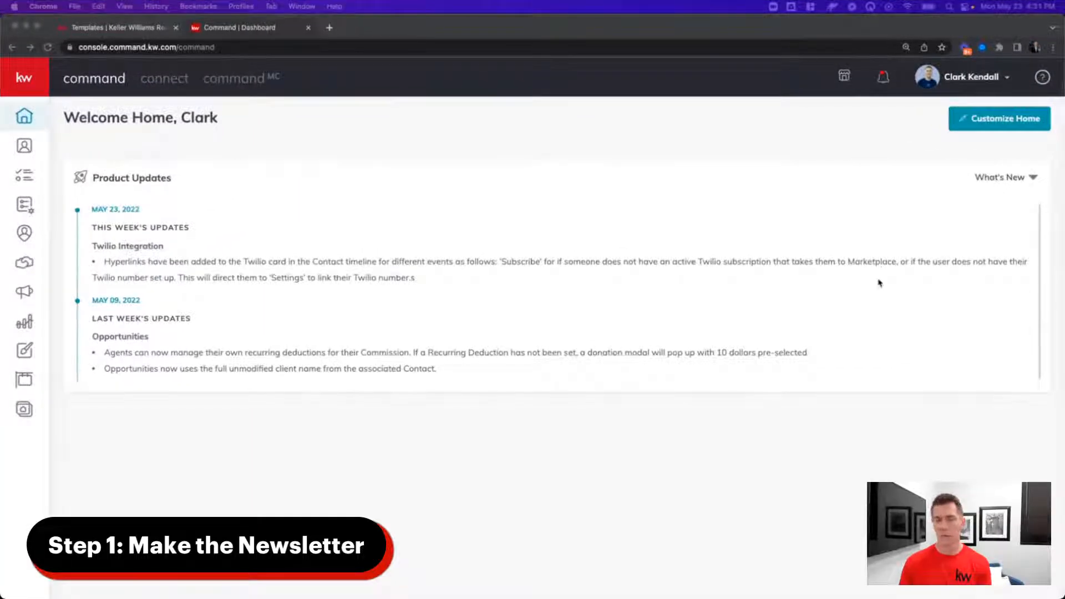
- From Designs, create a new Print design and continue to the print templates
{"action": "left_click", "coordinate": [28, 149]}
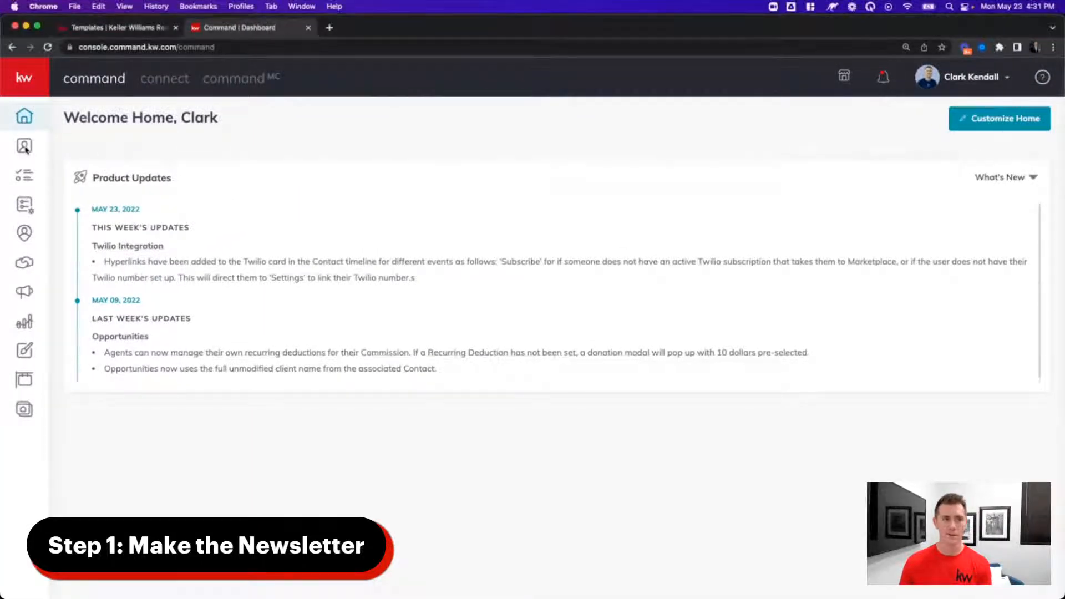
{"action": "left_click", "coordinate": [27, 354]}
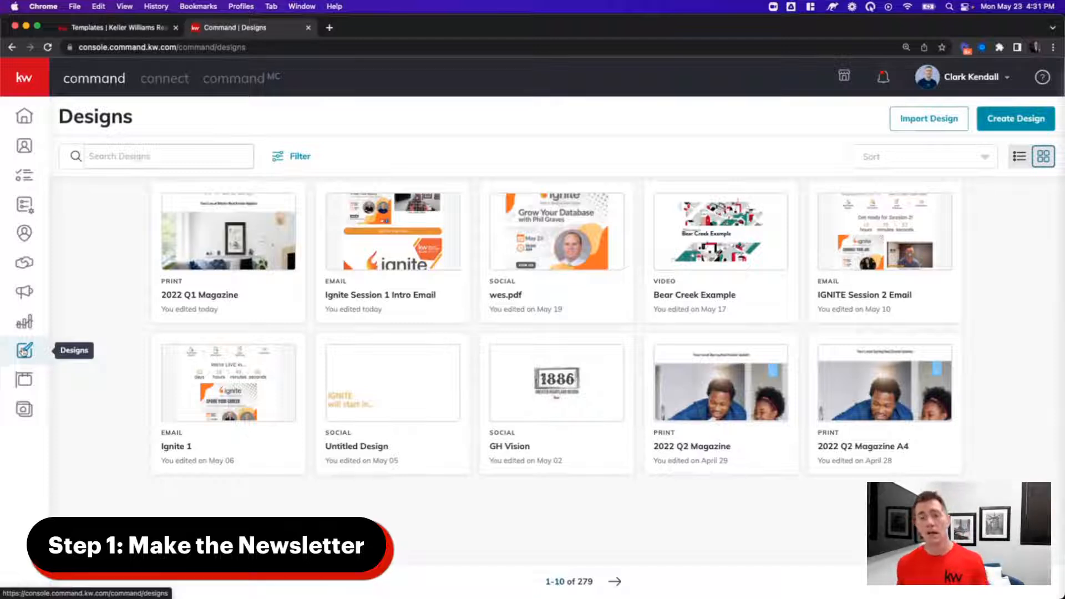
{"action": "left_click", "coordinate": [1016, 118]}
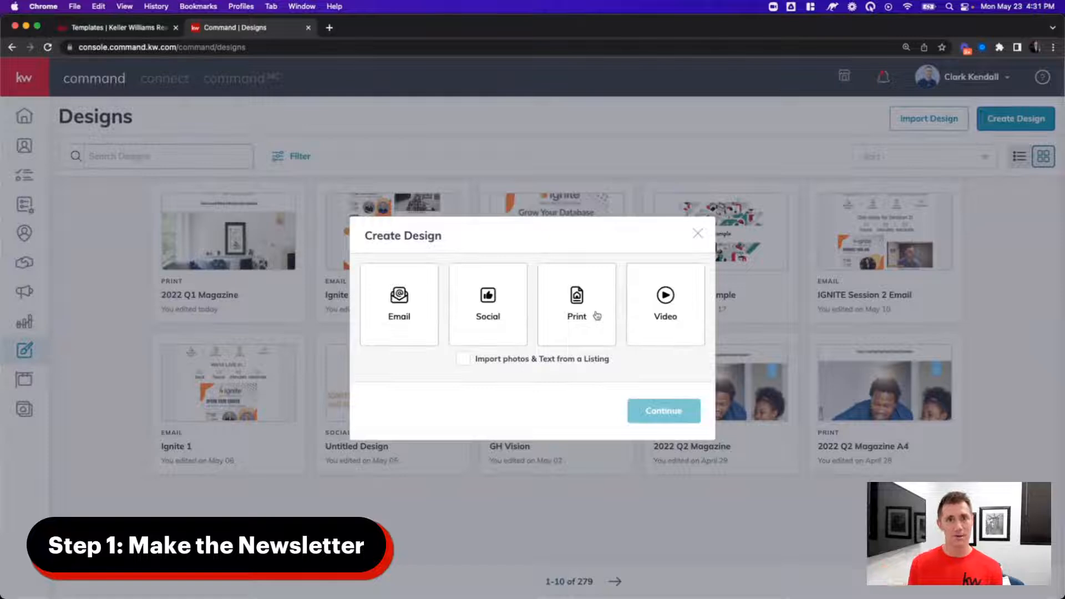
{"action": "left_click", "coordinate": [596, 316]}
{"action": "left_click", "coordinate": [668, 412]}
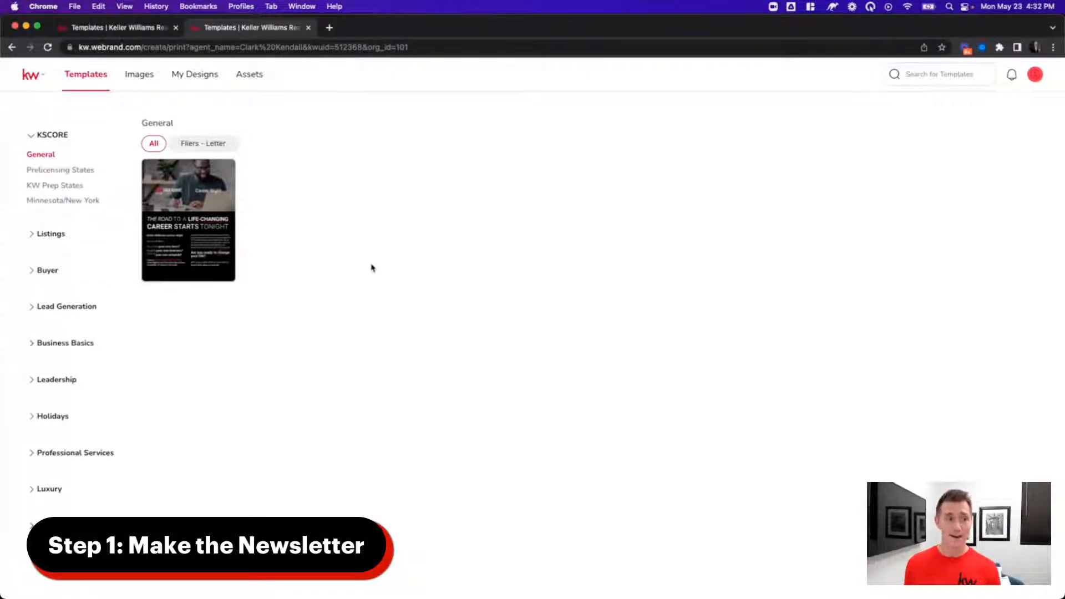
- Use the 2022 Q2 Magazine template from Lead Generation > Personally-Branded Zine
{"action": "left_click", "coordinate": [82, 308]}
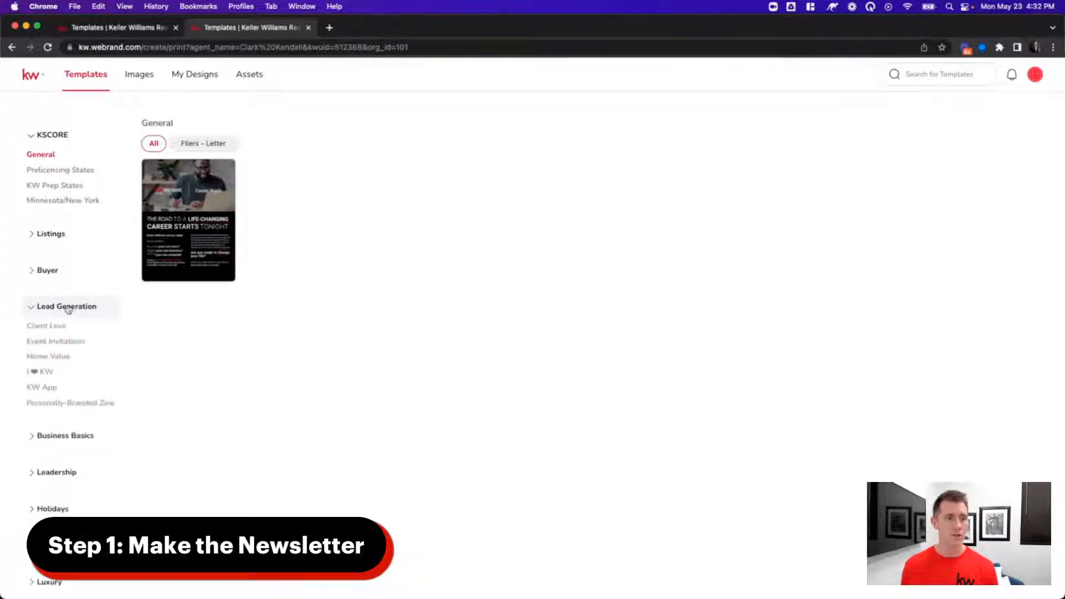
{"action": "left_click", "coordinate": [67, 403]}
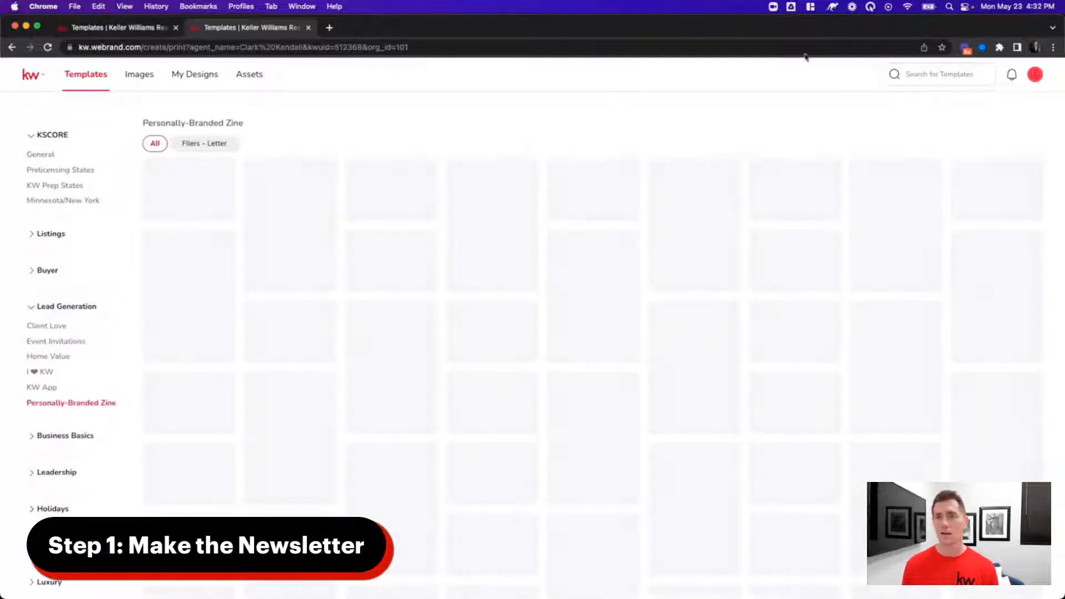
{"action": "left_click", "coordinate": [870, 6]}
{"action": "left_click", "coordinate": [892, 37]}
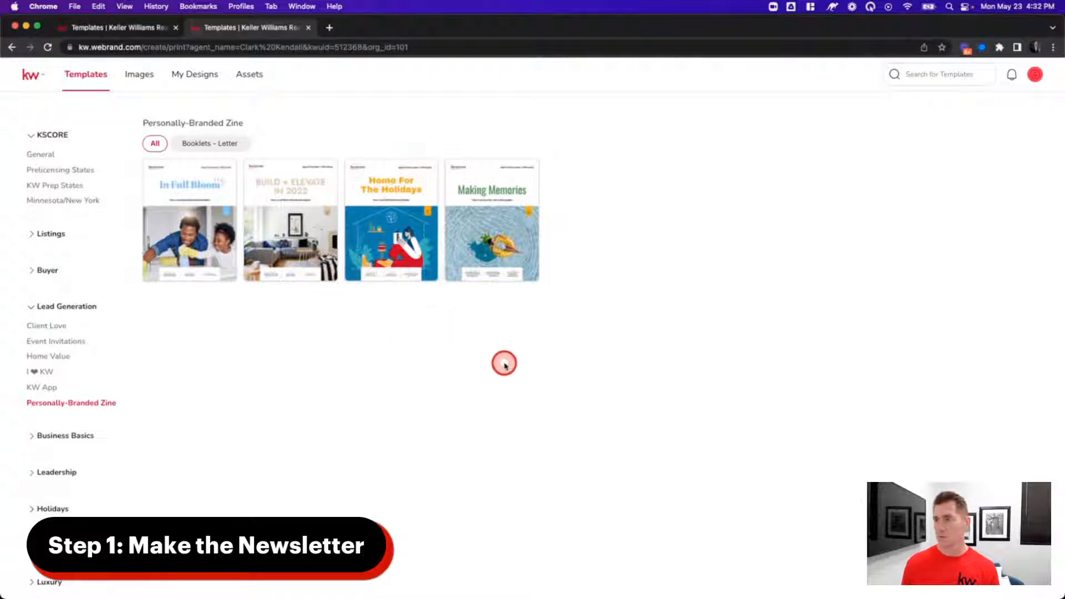
{"action": "key", "text": "super+equal"}
{"action": "key", "text": "super+equal"}
{"action": "key", "text": "super+equal"}
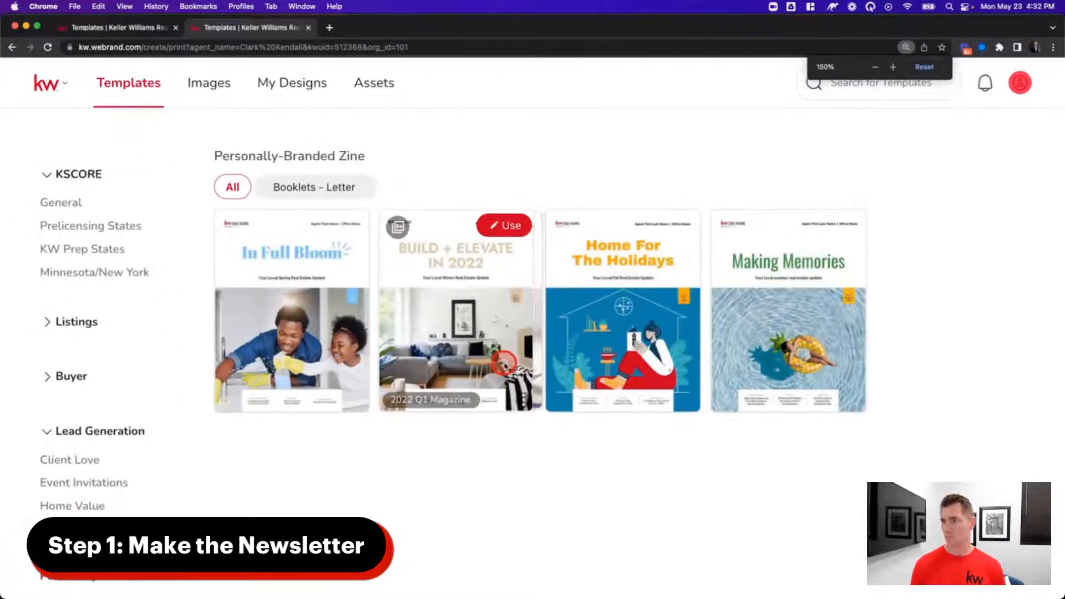
{"action": "key", "text": "super+minus"}
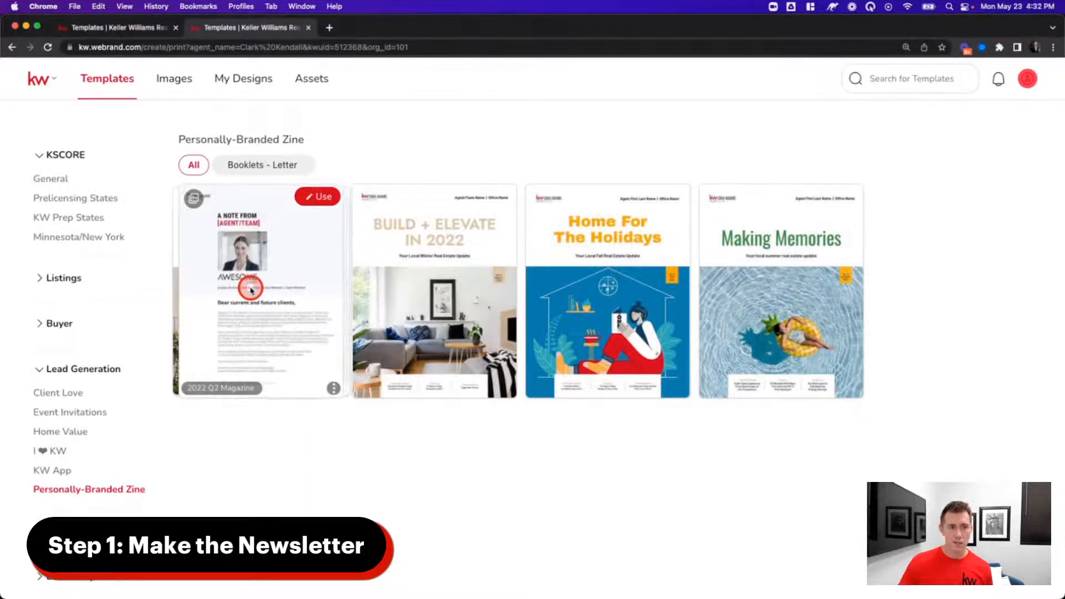
{"action": "left_click", "coordinate": [312, 201]}
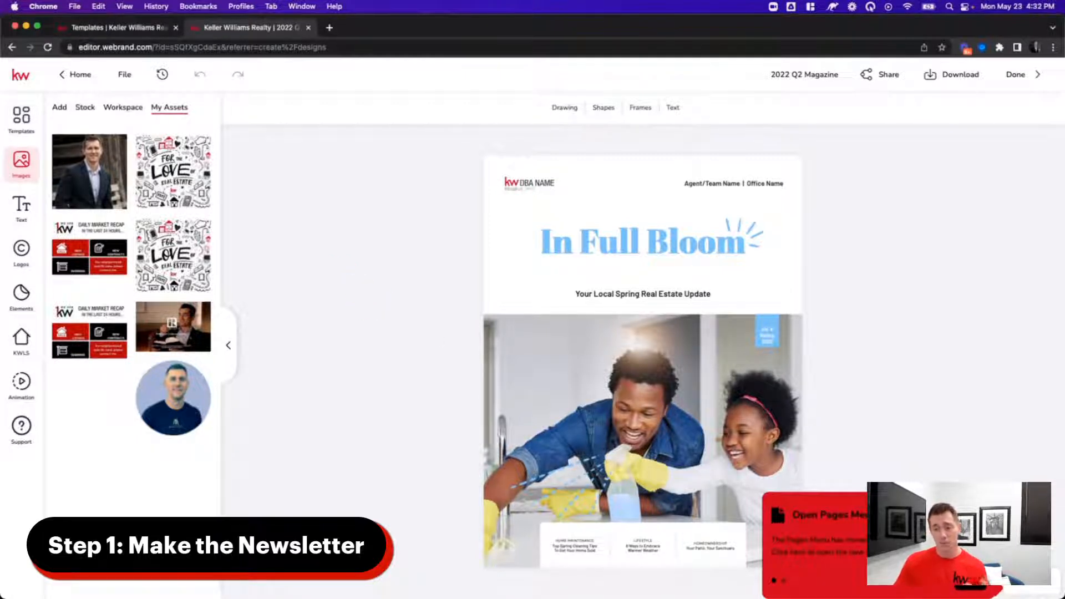
- Browse the 20 page thumbnails in the Pages panel and go to page 2
{"action": "left_click", "coordinate": [981, 586]}
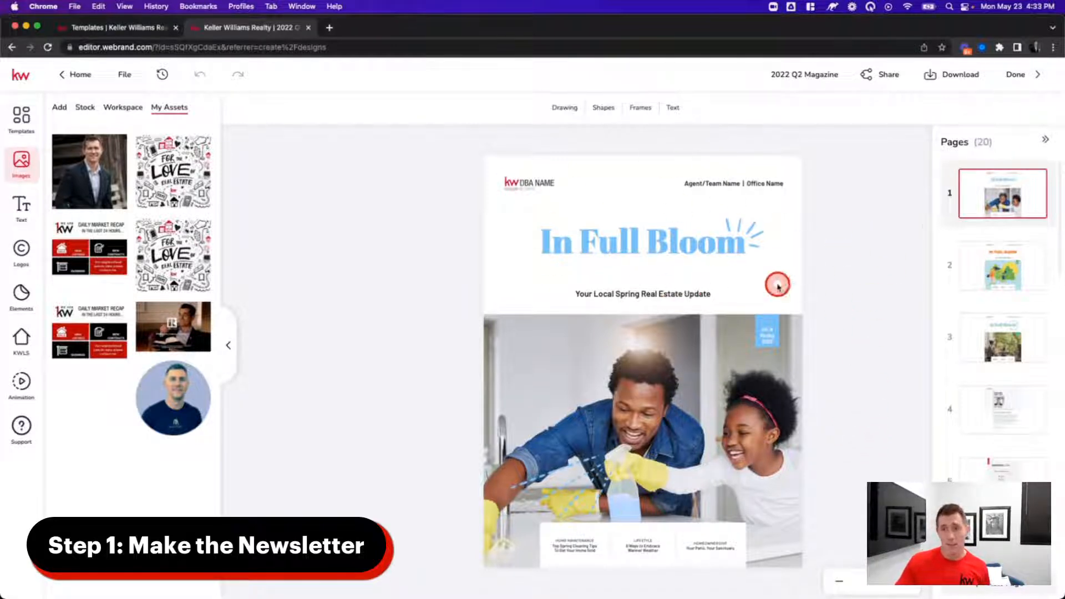
{"action": "left_click", "coordinate": [1036, 140]}
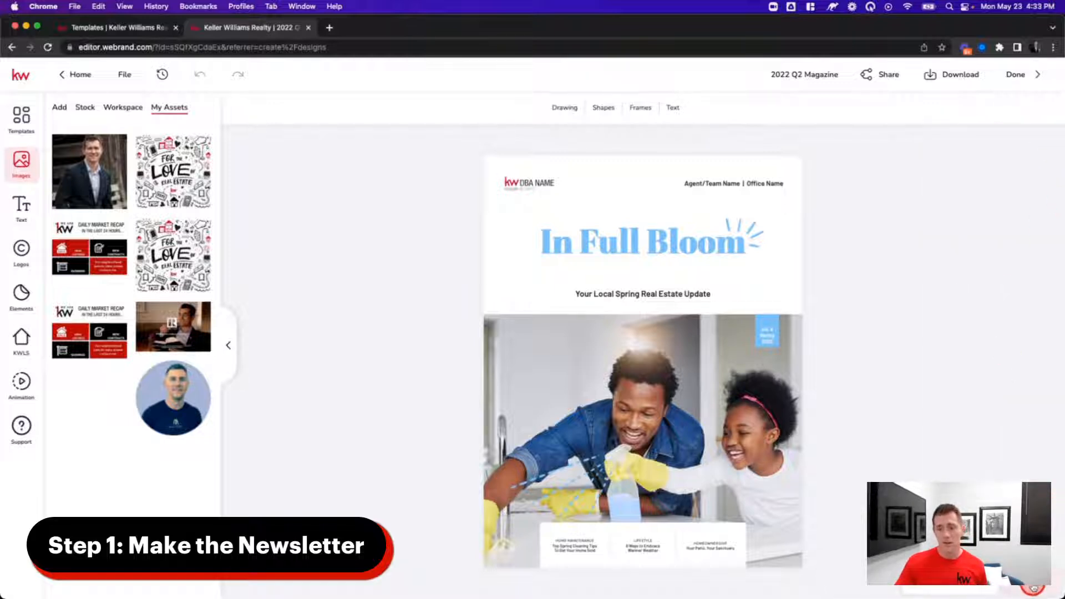
{"action": "left_click", "coordinate": [1033, 587]}
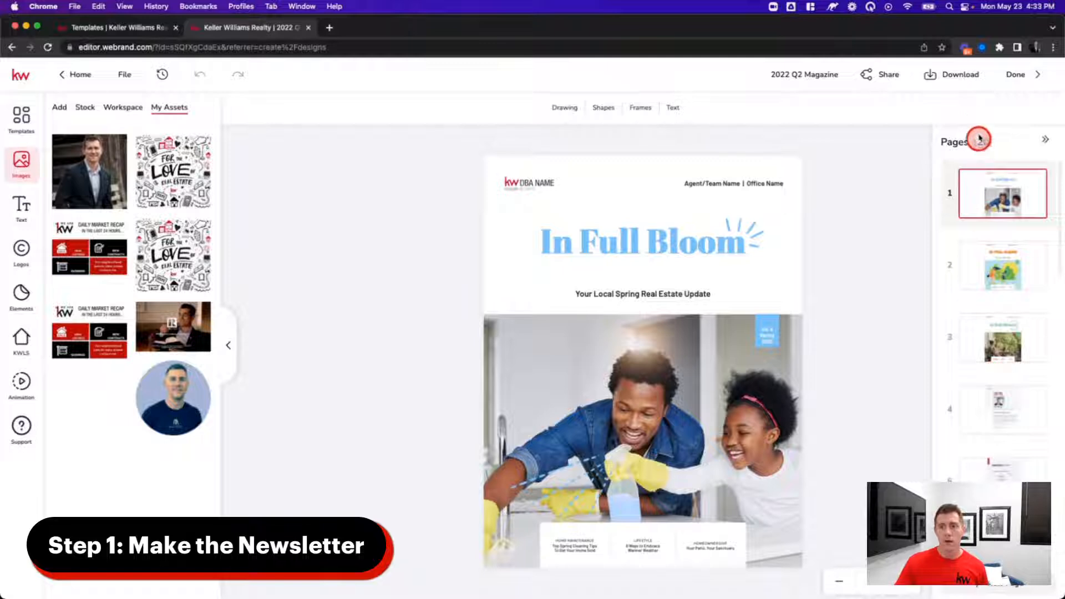
{"action": "scroll", "coordinate": [989, 461], "scroll_direction": "down", "scroll_amount": 15}
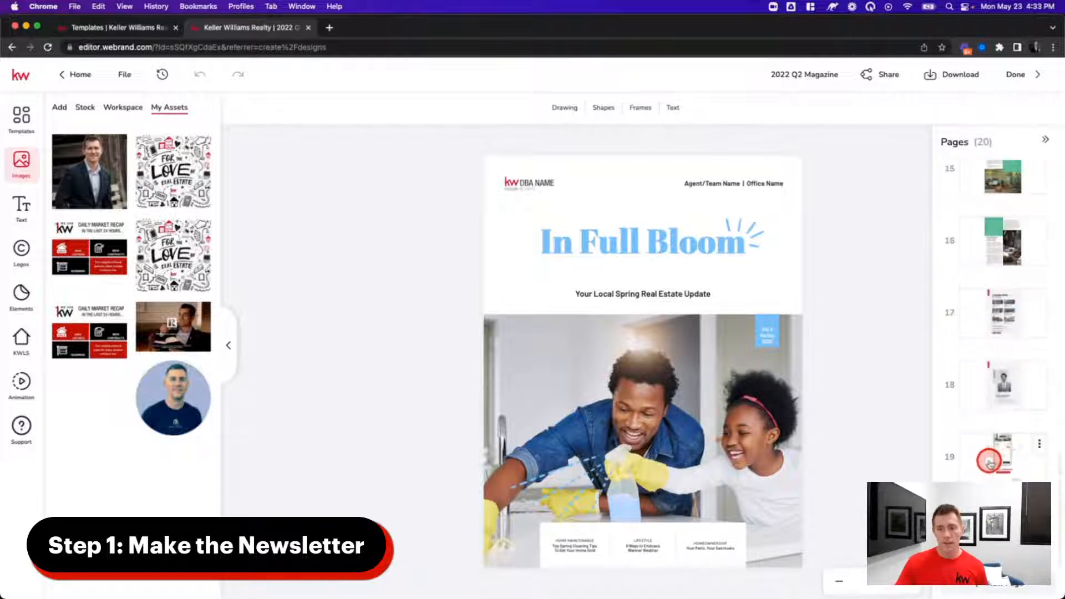
{"action": "scroll", "coordinate": [989, 458], "scroll_direction": "up", "scroll_amount": 15}
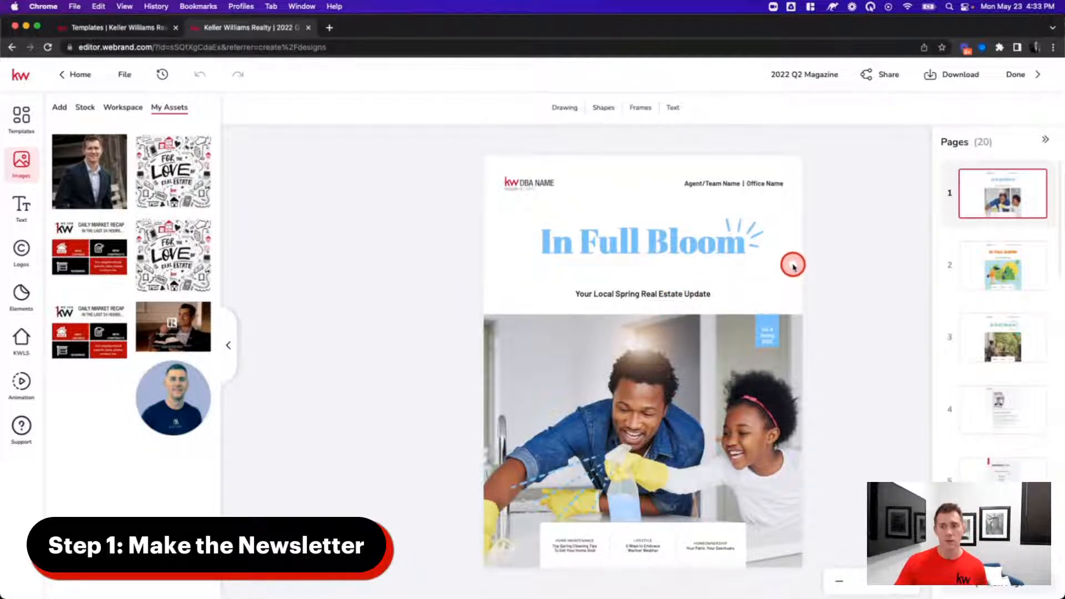
{"action": "left_click", "coordinate": [1003, 277]}
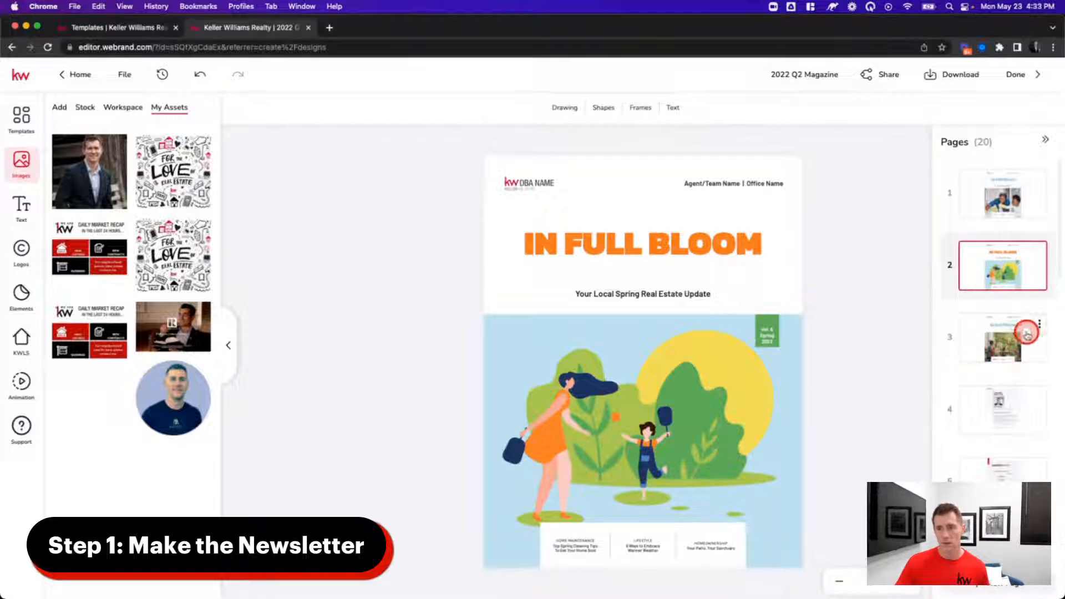
- Delete the orange and green alternate cover pages, then check pages 1 and 2
{"action": "left_click", "coordinate": [1046, 253]}
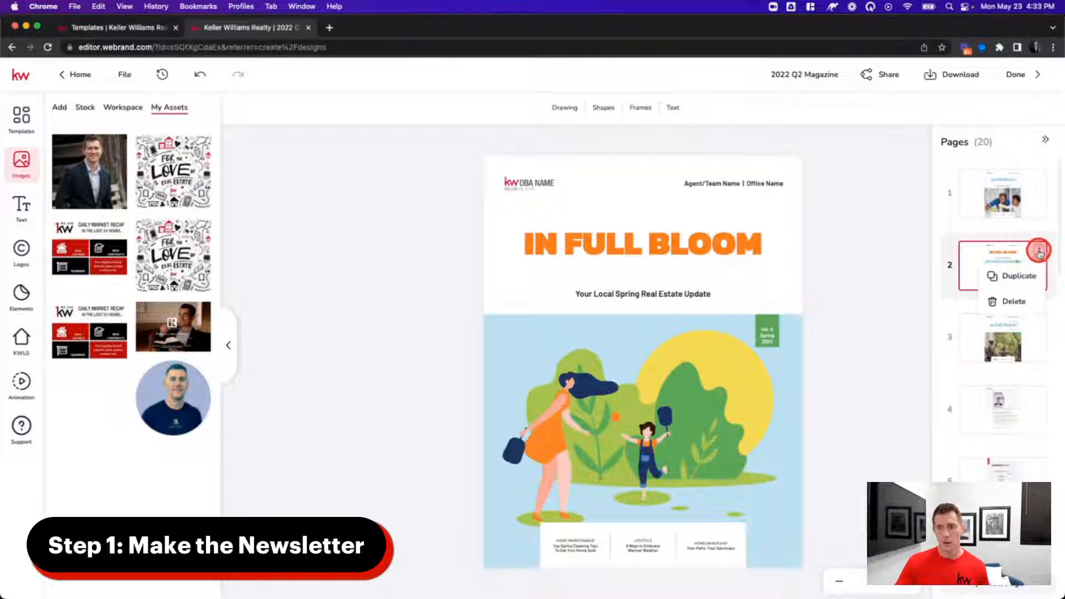
{"action": "left_click", "coordinate": [1014, 293]}
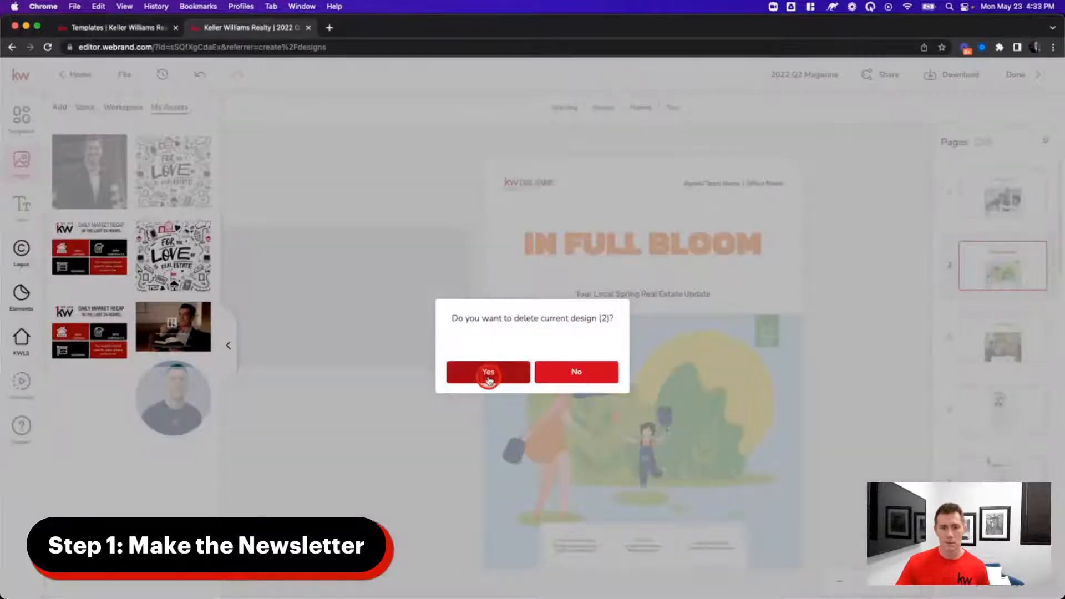
{"action": "left_click", "coordinate": [502, 371]}
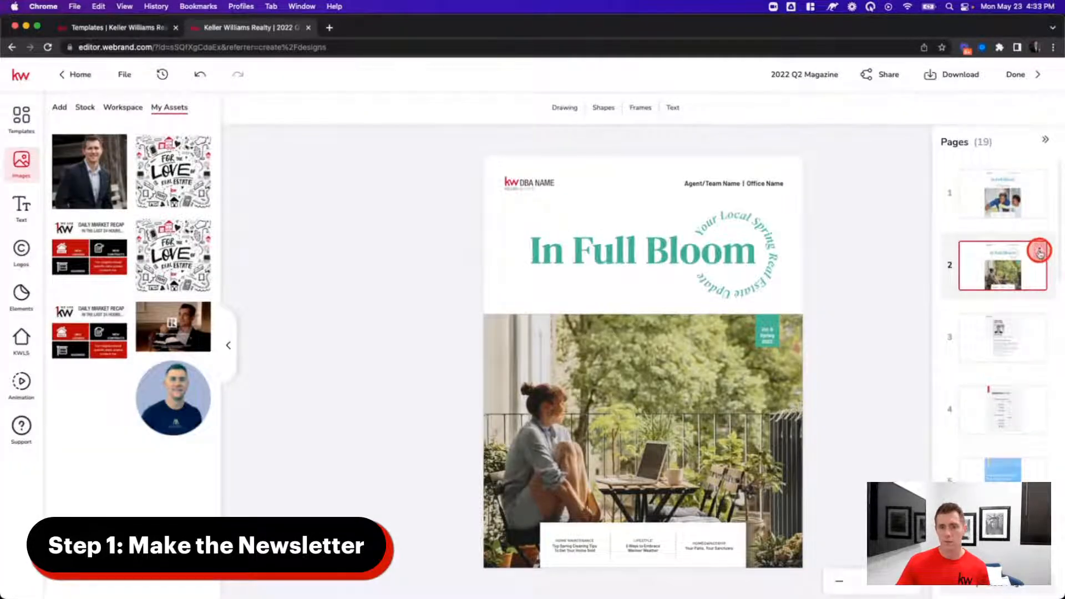
{"action": "left_click", "coordinate": [1040, 252]}
{"action": "left_click", "coordinate": [1014, 301]}
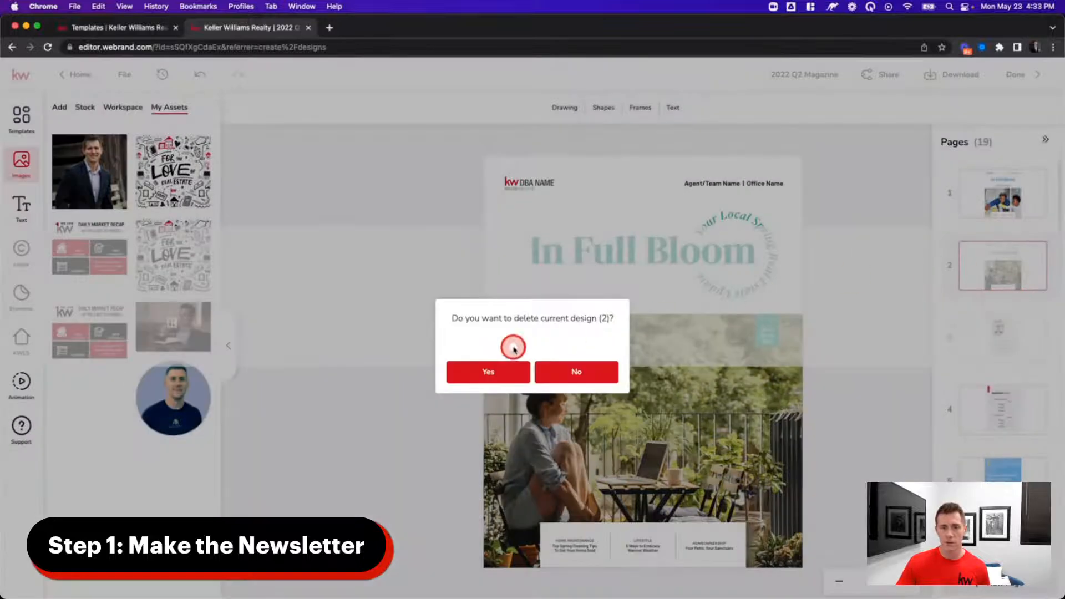
{"action": "left_click", "coordinate": [497, 374]}
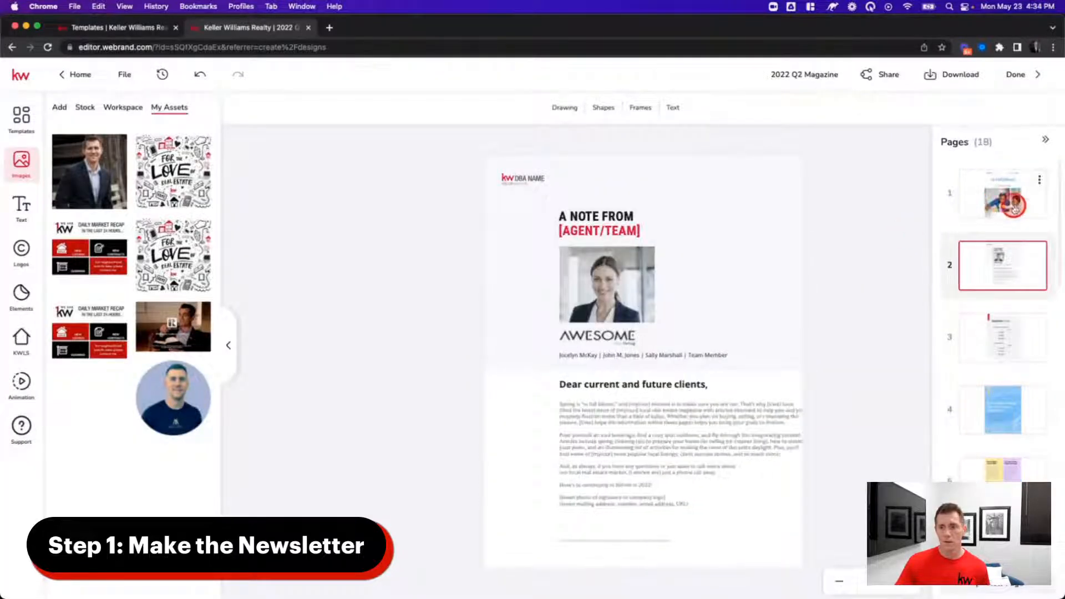
{"action": "left_click", "coordinate": [1015, 183]}
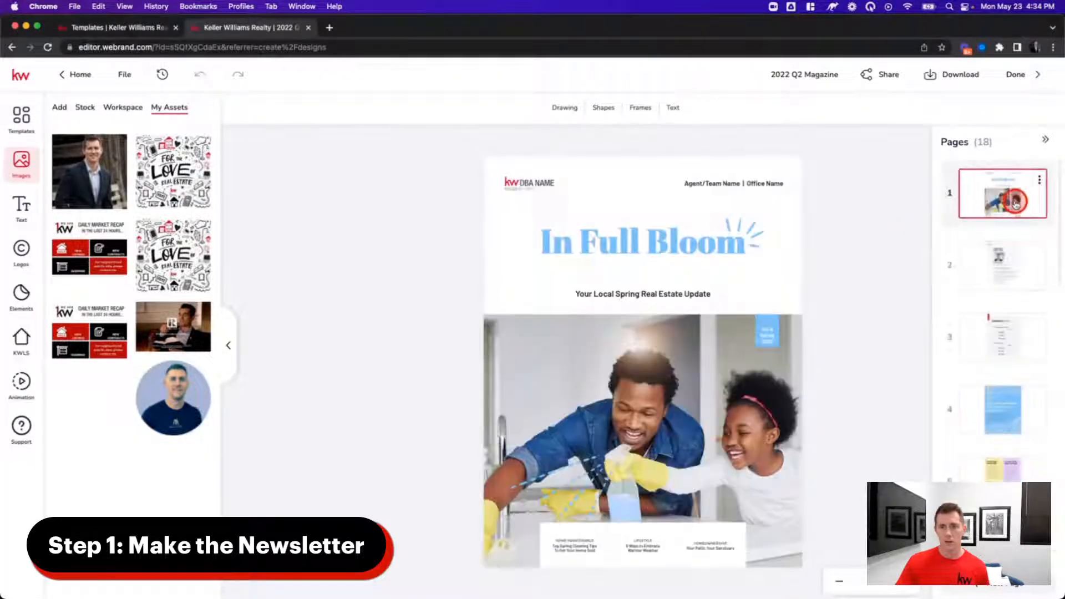
{"action": "left_click", "coordinate": [990, 272]}
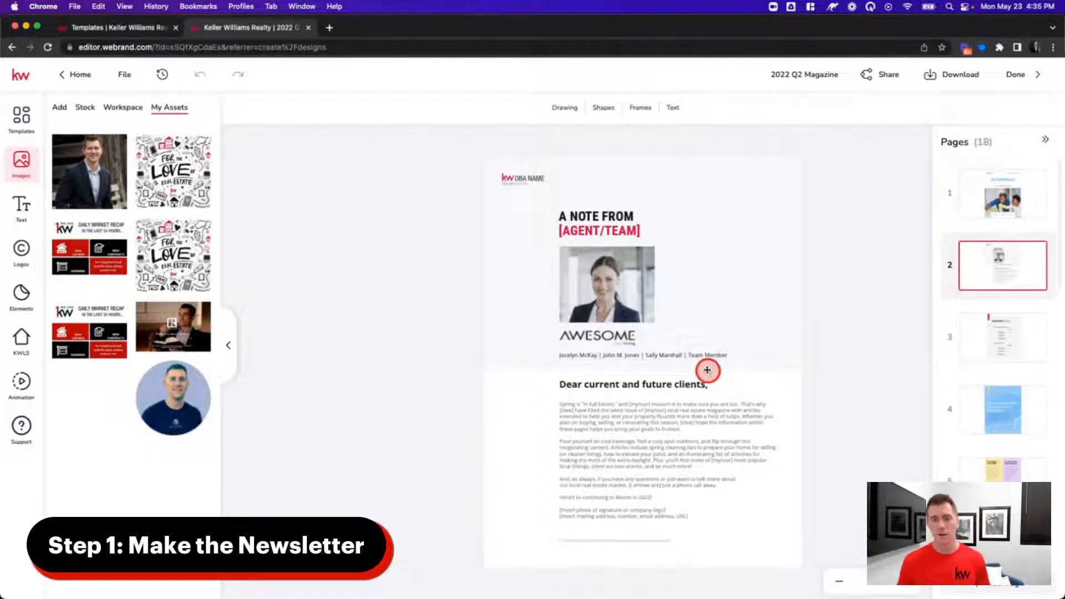
- Preview pages 1 through 6, from the cover to the curb-appeal spread
{"action": "left_click", "coordinate": [979, 205]}
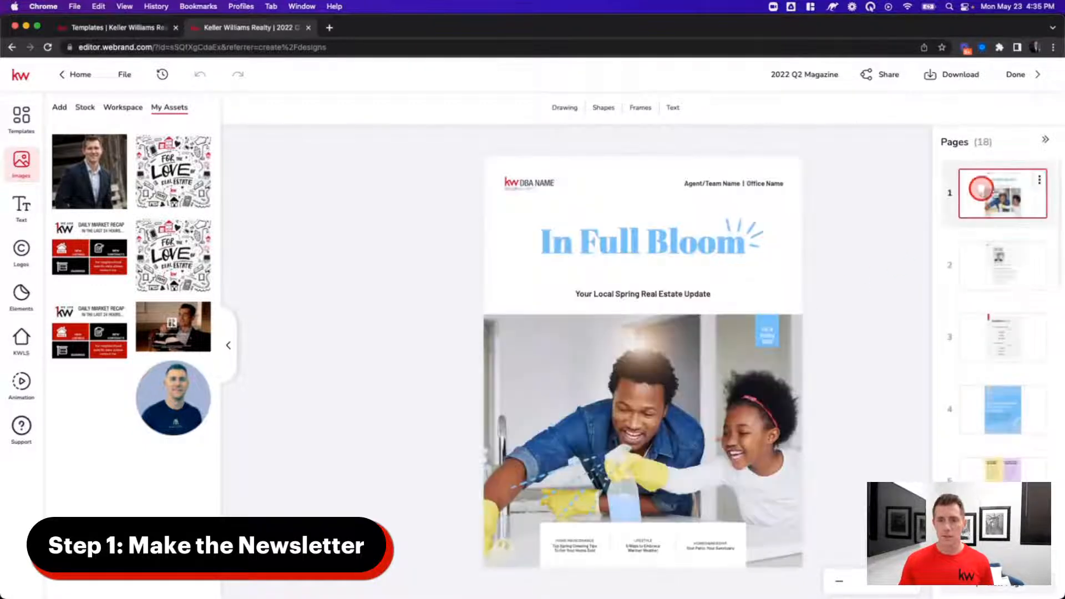
{"action": "left_click", "coordinate": [1003, 252]}
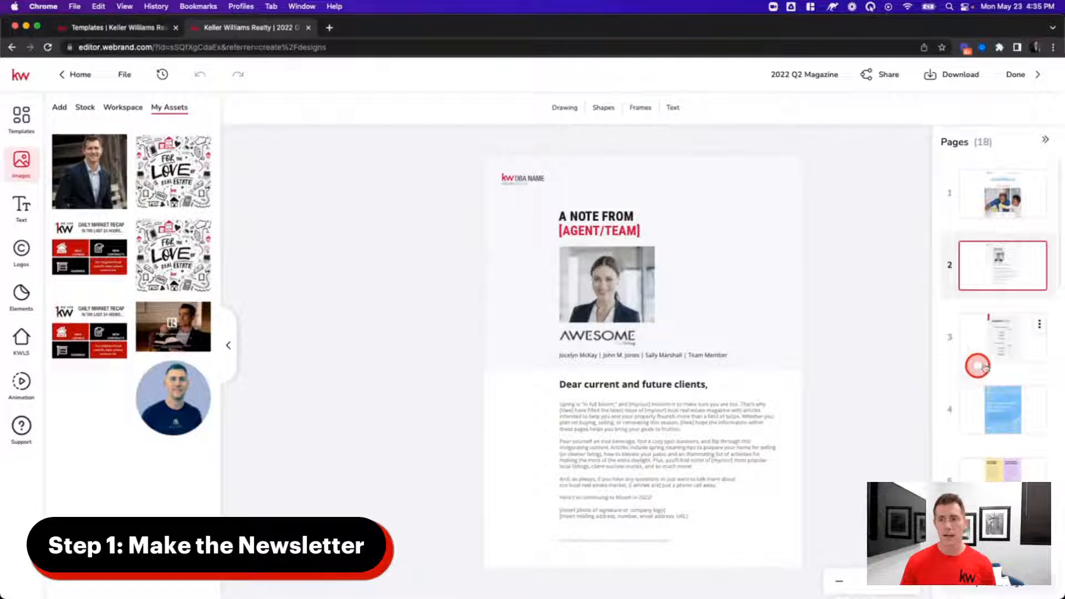
{"action": "left_click", "coordinate": [1007, 343]}
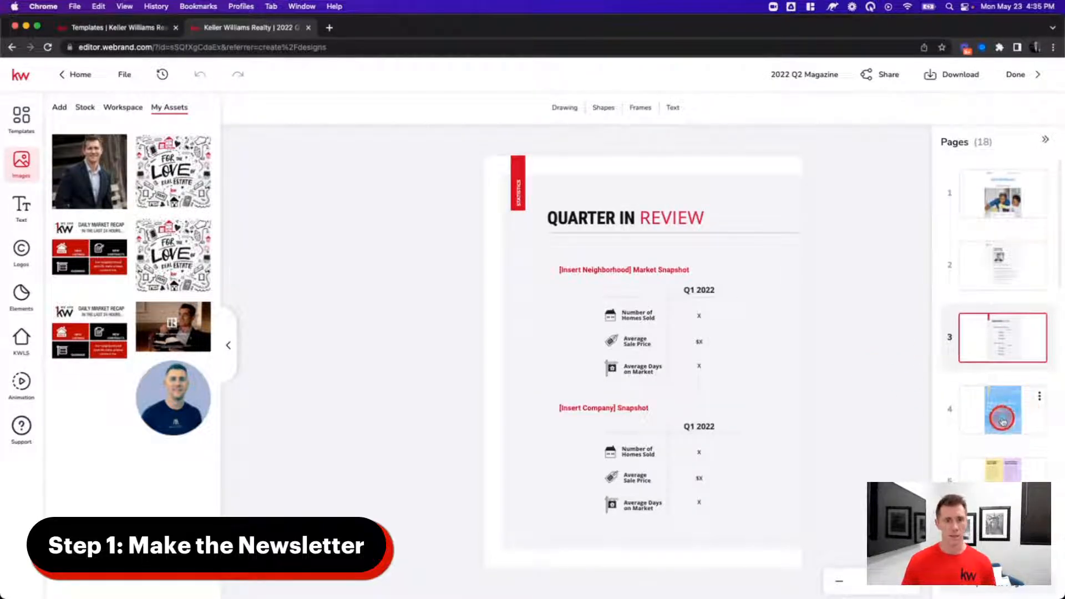
{"action": "left_click", "coordinate": [579, 215]}
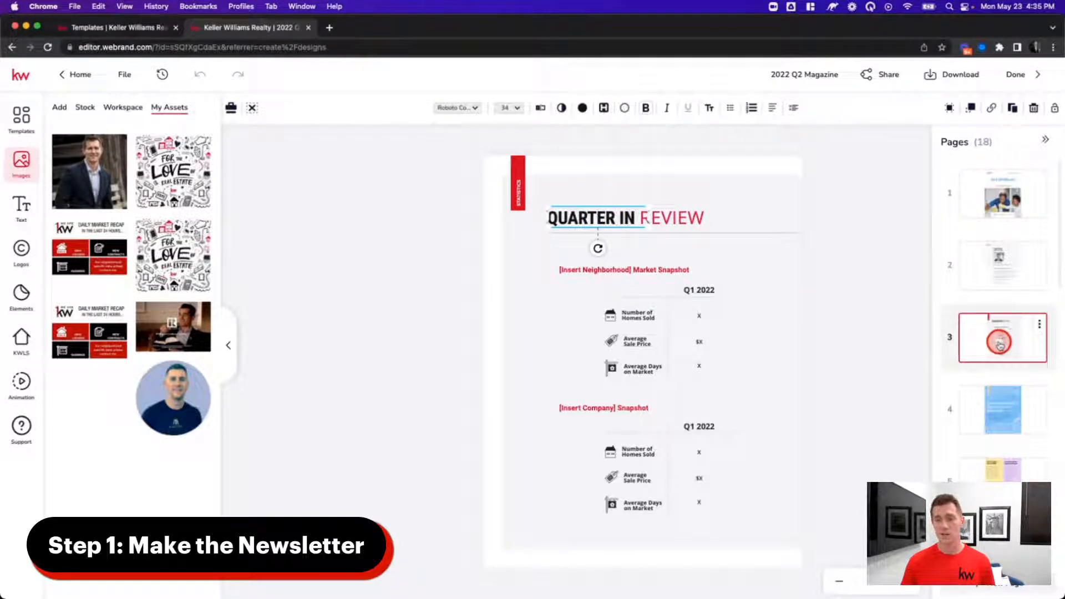
{"action": "left_click", "coordinate": [997, 388]}
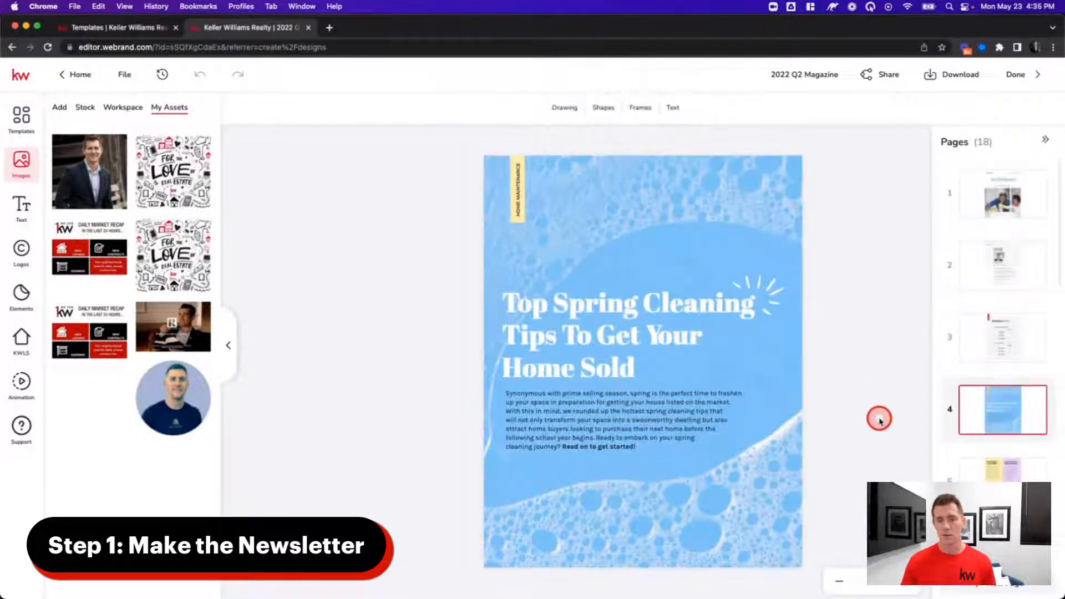
{"action": "scroll", "coordinate": [993, 391], "scroll_direction": "down", "scroll_amount": 3}
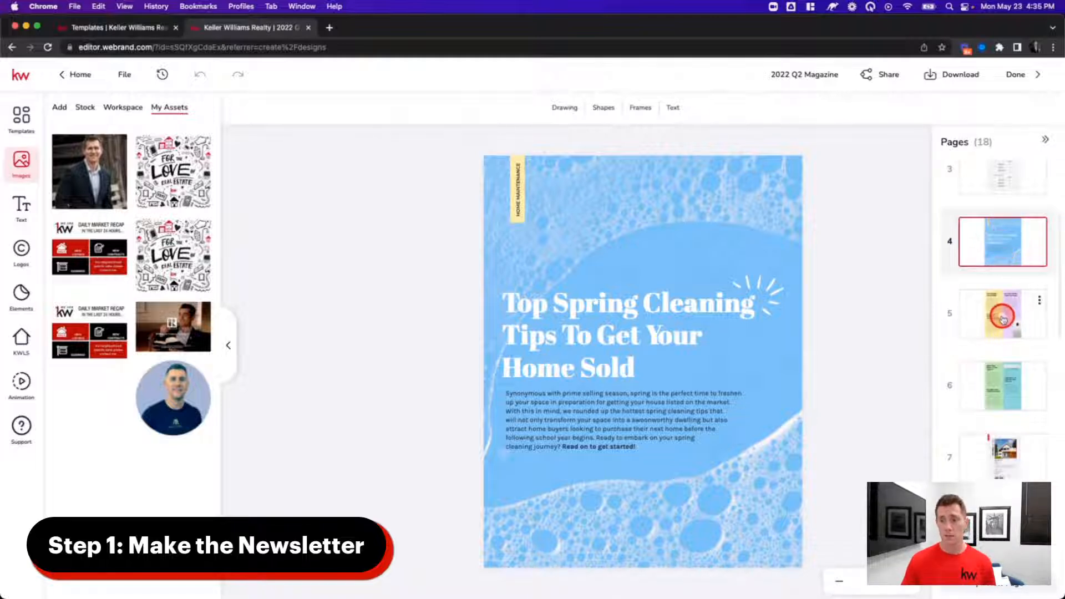
{"action": "left_click", "coordinate": [1001, 317]}
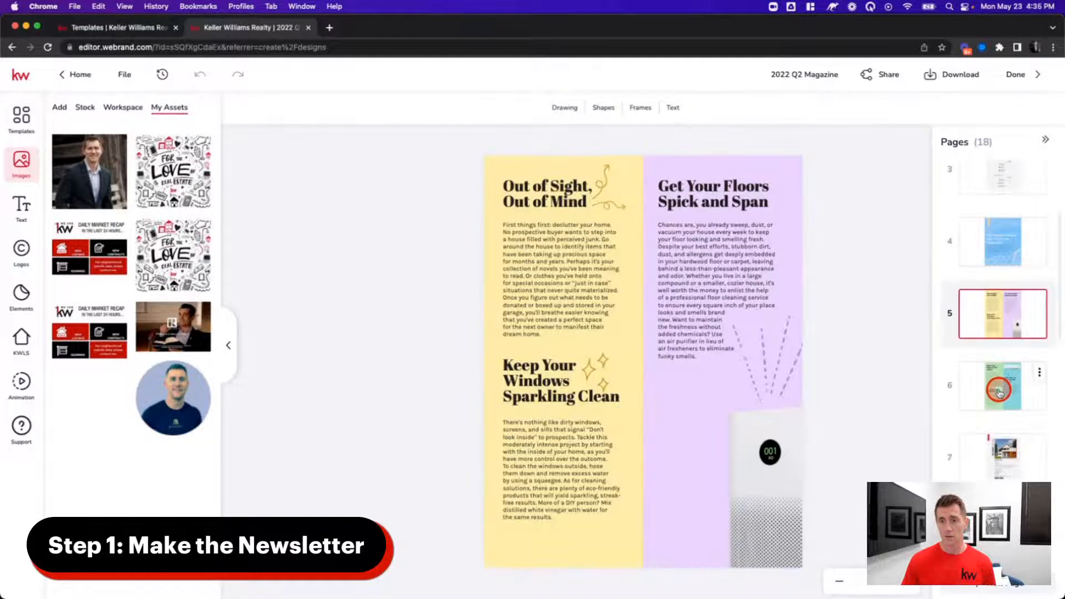
{"action": "left_click", "coordinate": [1000, 393]}
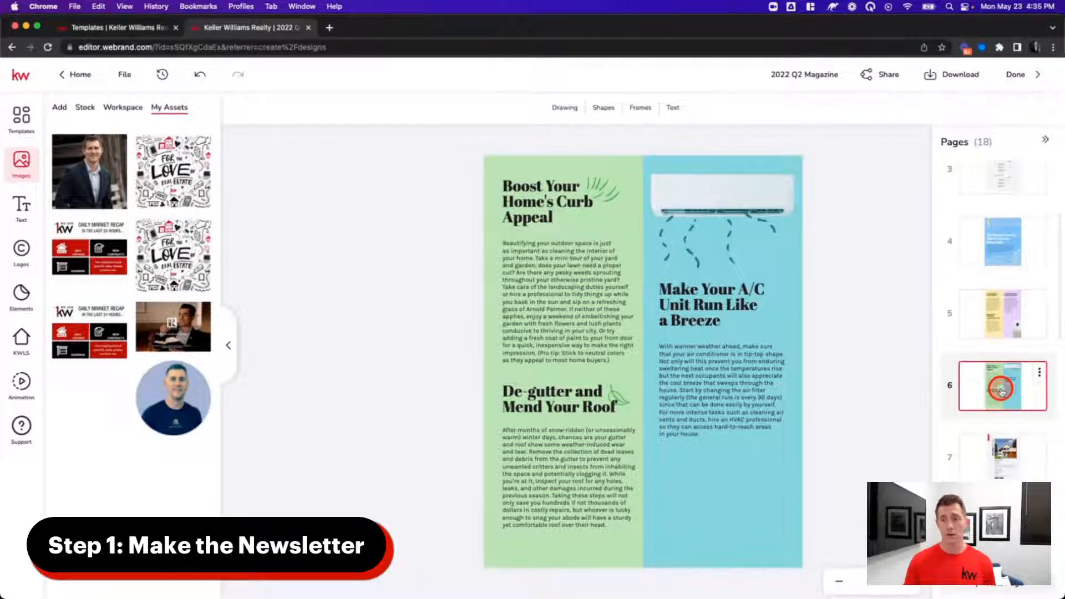
{"action": "scroll", "coordinate": [1001, 391], "scroll_direction": "down", "scroll_amount": 4}
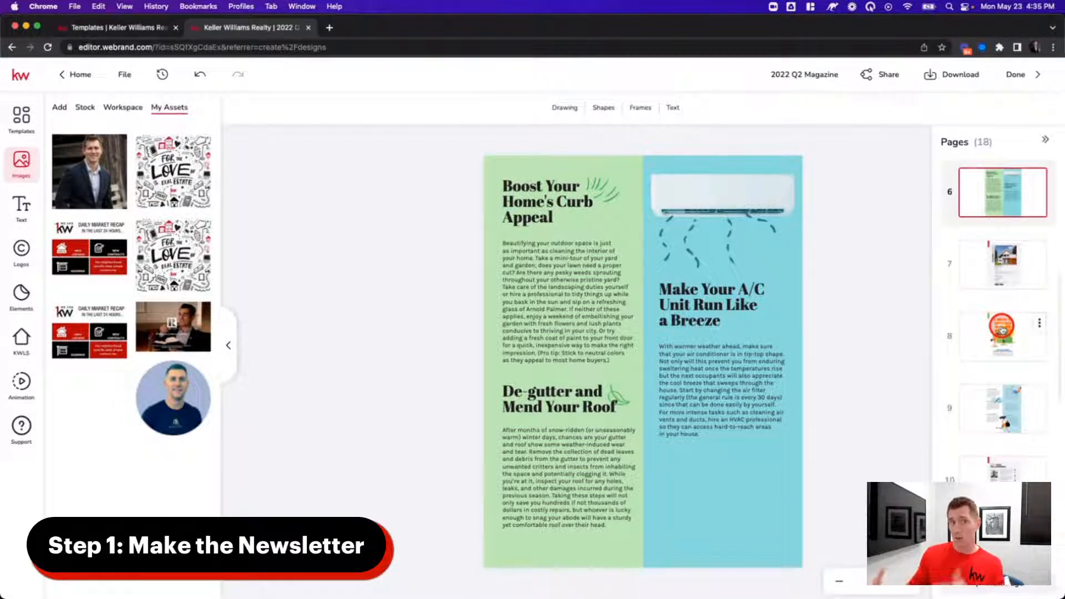
- Delete page 8 twice, removing two unwanted pages
{"action": "left_click", "coordinate": [1038, 323]}
{"action": "left_click", "coordinate": [1020, 371]}
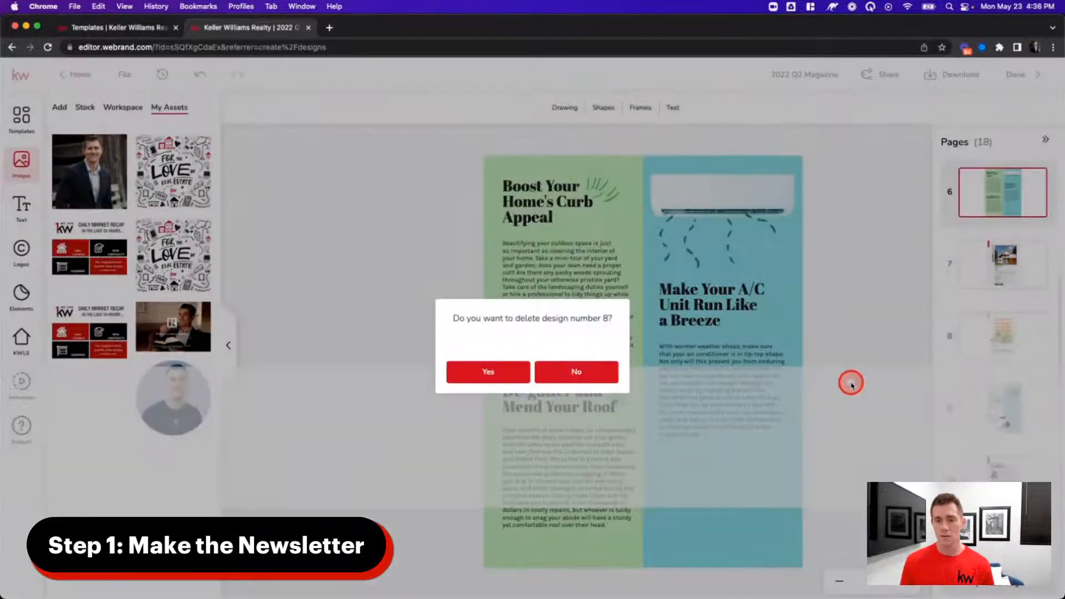
{"action": "left_click", "coordinate": [488, 372]}
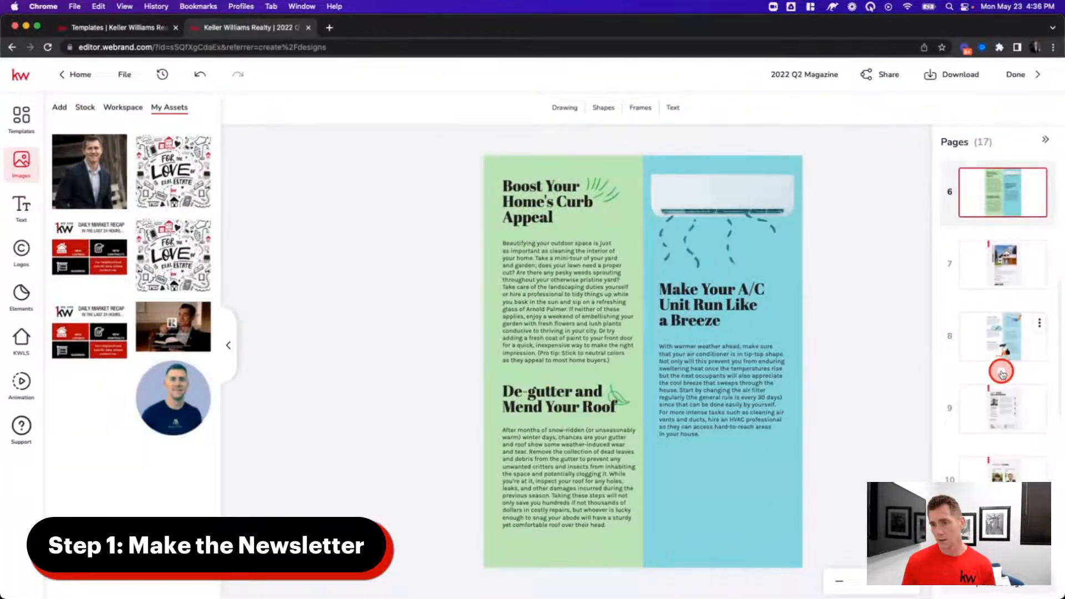
{"action": "left_click", "coordinate": [1039, 323]}
{"action": "left_click", "coordinate": [1004, 380]}
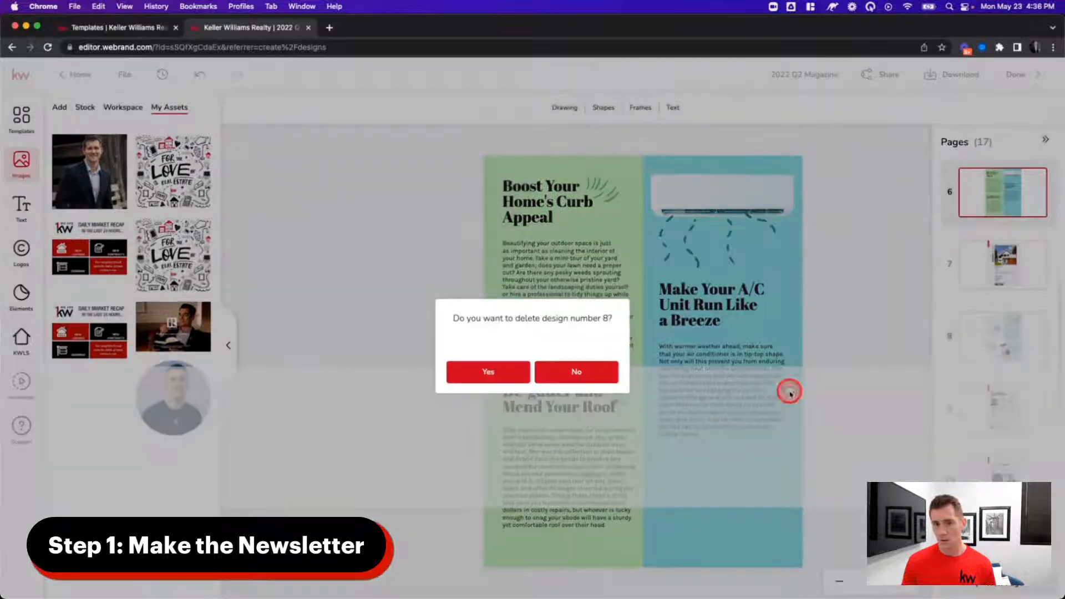
{"action": "left_click", "coordinate": [488, 371]}
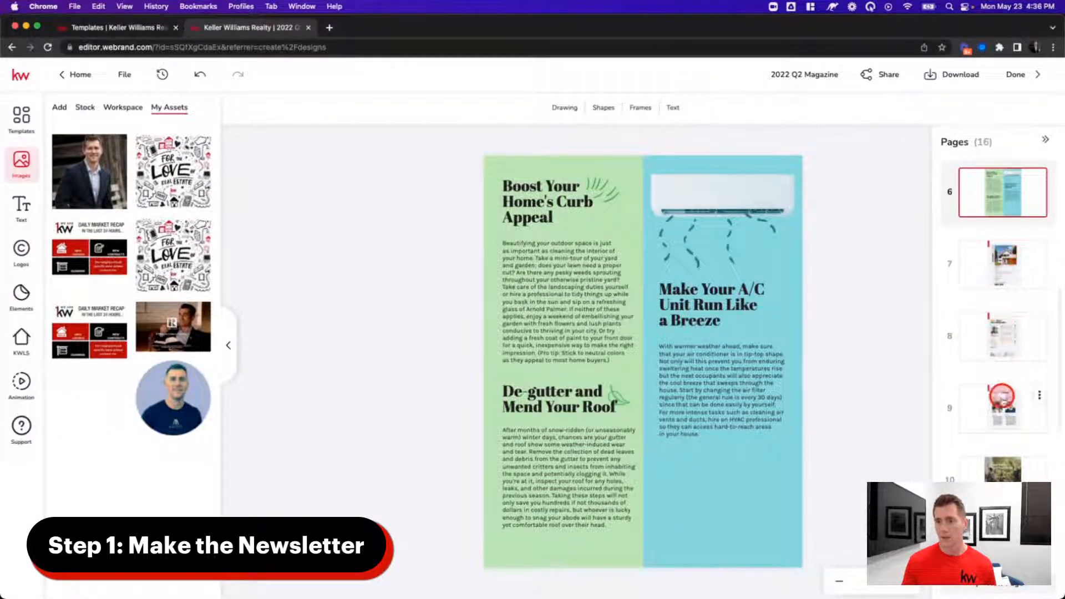
- Review the Featured Listing, Real Value Real Experience, Success Stories and page 10 spreads
{"action": "left_click", "coordinate": [1003, 273]}
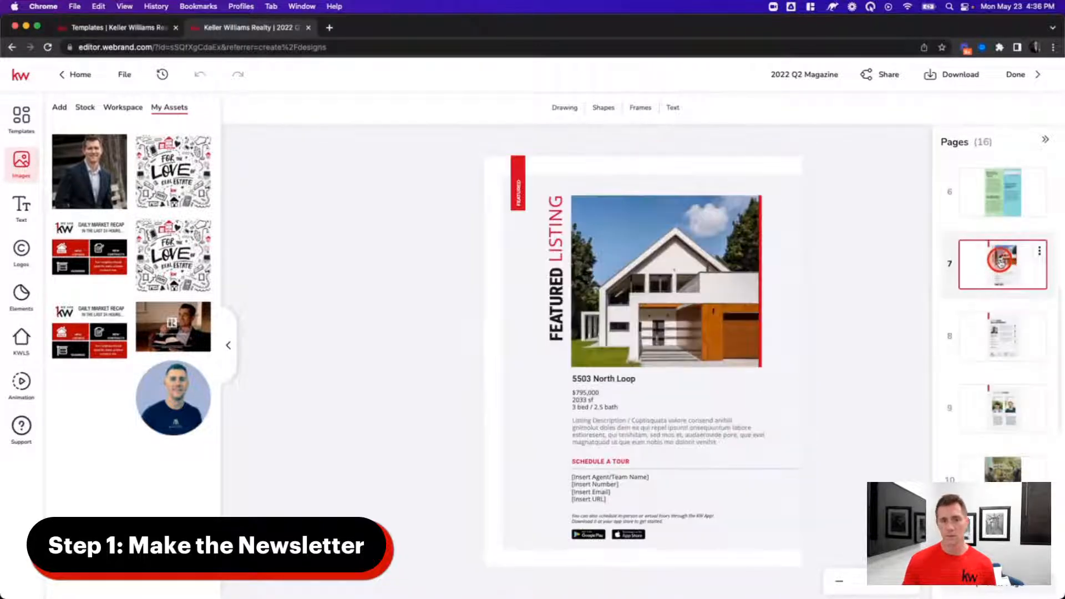
{"action": "left_click", "coordinate": [998, 347]}
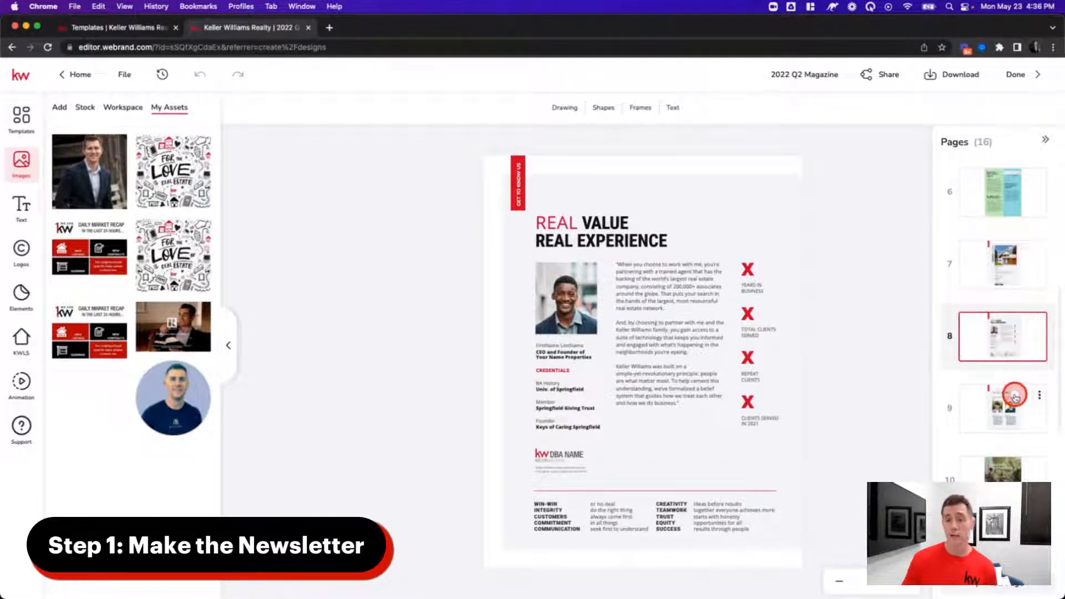
{"action": "scroll", "coordinate": [1006, 350], "scroll_direction": "down", "scroll_amount": 2}
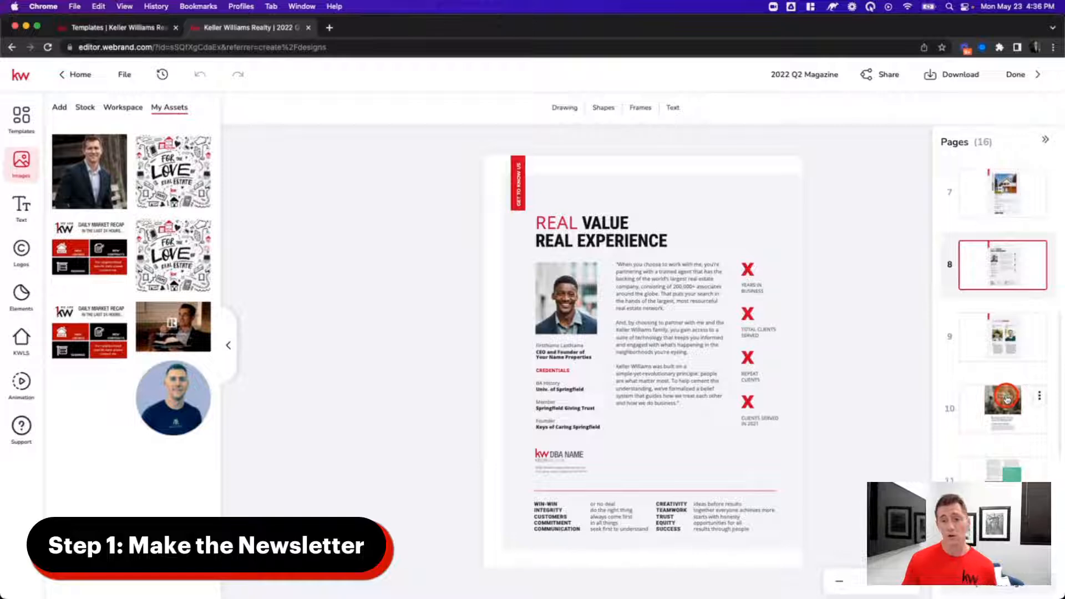
{"action": "left_click", "coordinate": [1005, 344]}
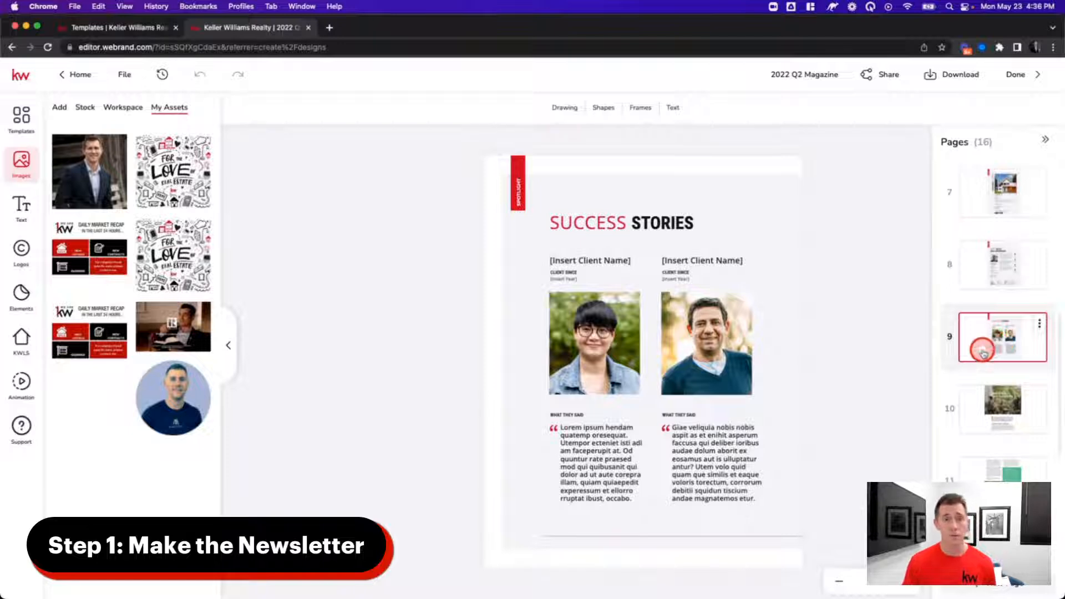
{"action": "left_click", "coordinate": [980, 418]}
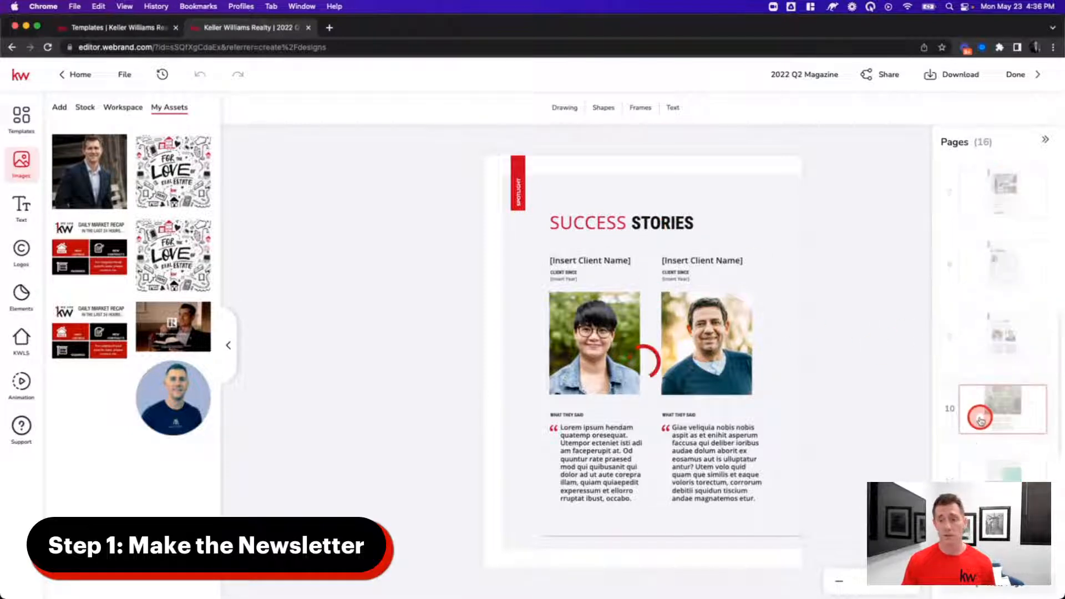
{"action": "scroll", "coordinate": [985, 422], "scroll_direction": "down", "scroll_amount": 2}
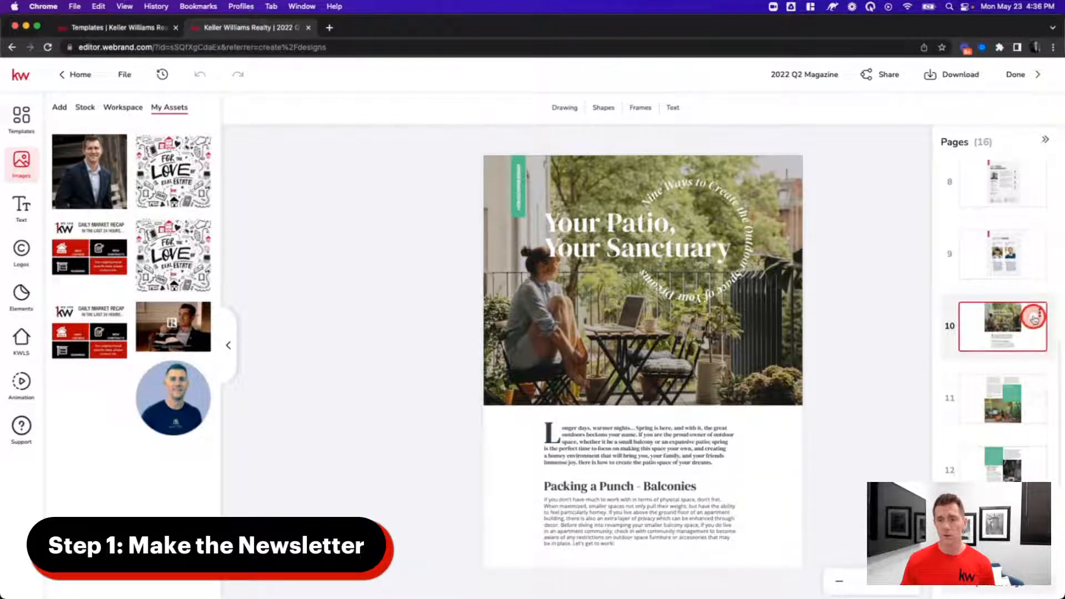
- Delete the three patio pages at page 10, leaving 13 pages
{"action": "left_click", "coordinate": [1034, 319]}
{"action": "left_click", "coordinate": [1017, 363]}
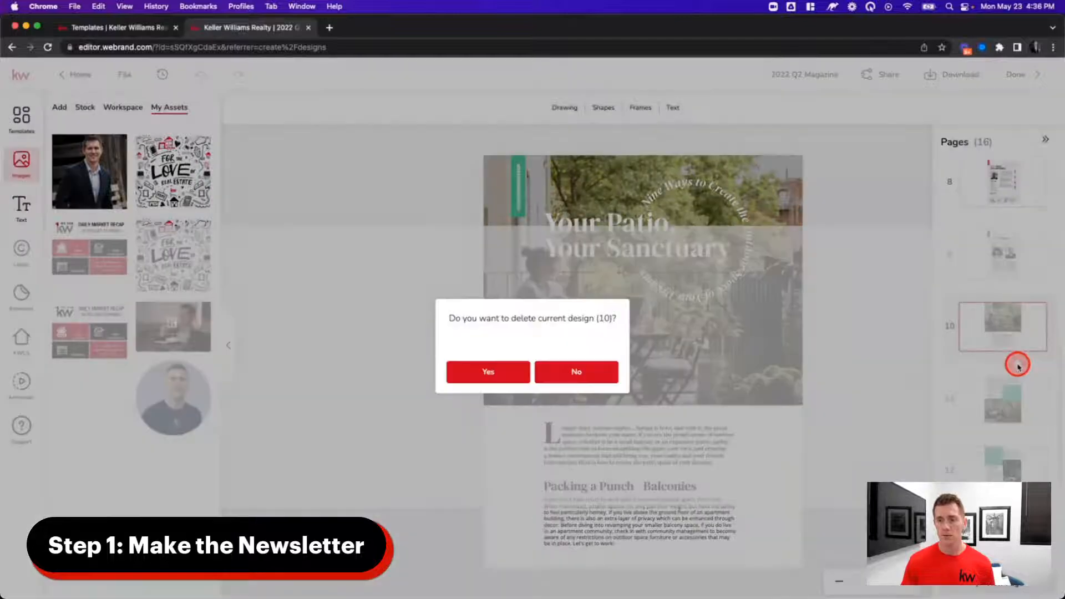
{"action": "left_click", "coordinate": [506, 372]}
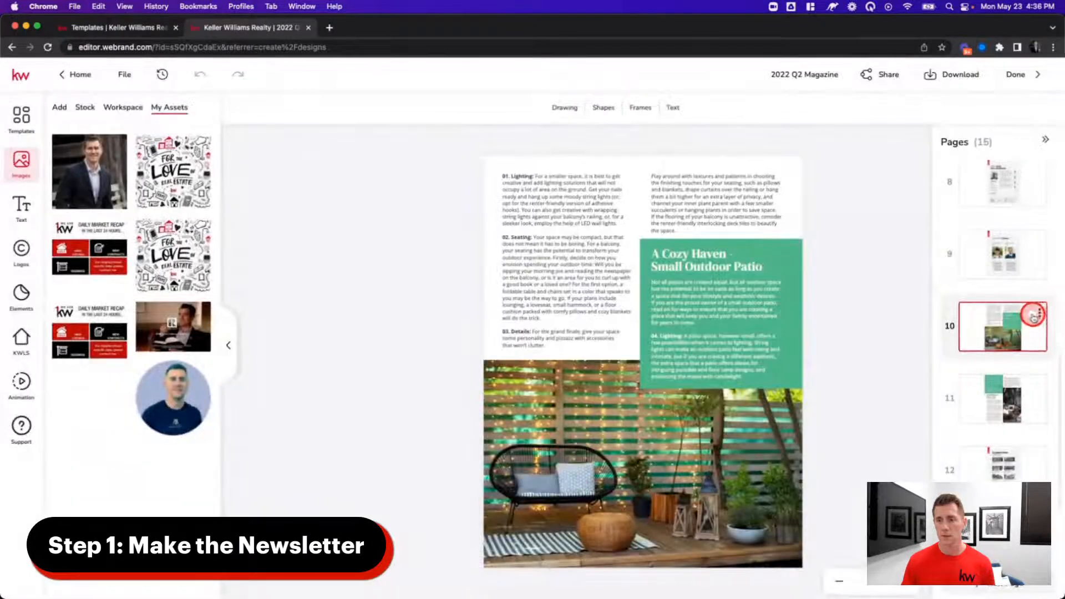
{"action": "left_click", "coordinate": [1034, 314]}
{"action": "left_click", "coordinate": [1019, 363]}
{"action": "left_click", "coordinate": [479, 378]}
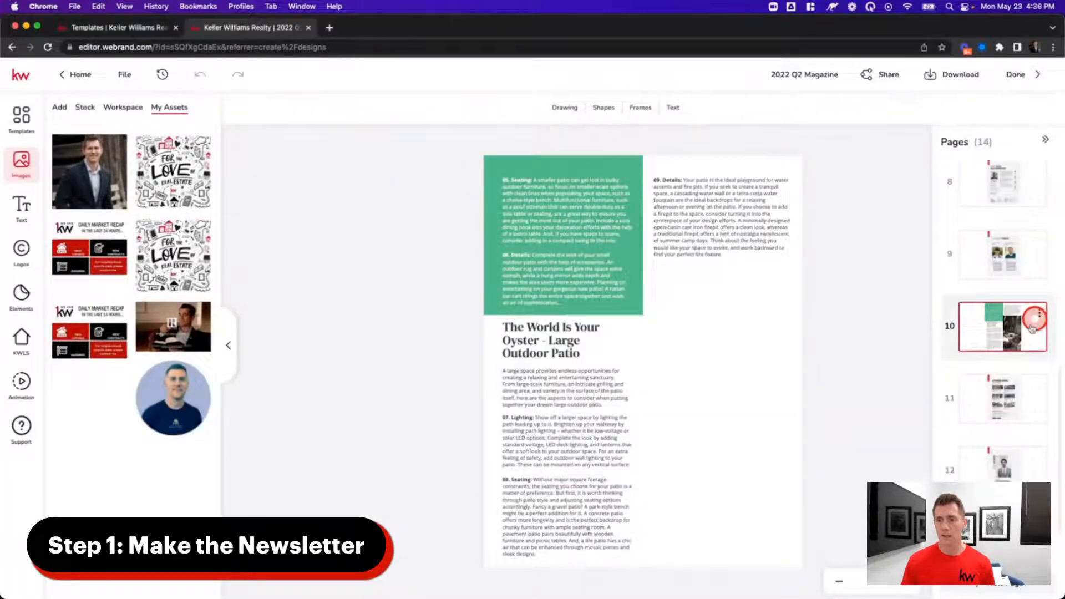
{"action": "left_click", "coordinate": [1037, 314]}
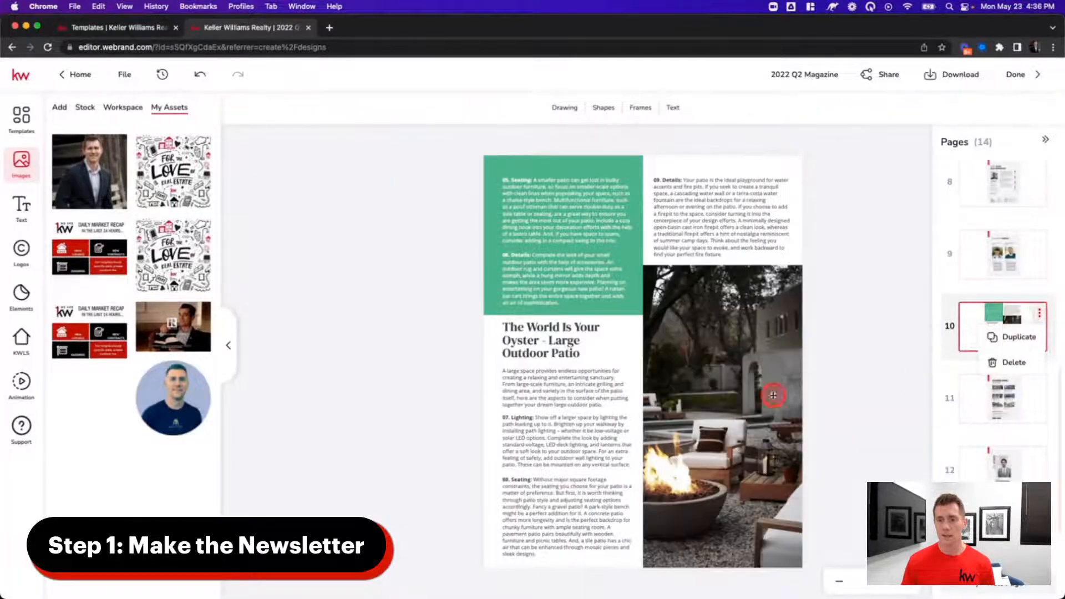
{"action": "left_click", "coordinate": [1003, 364]}
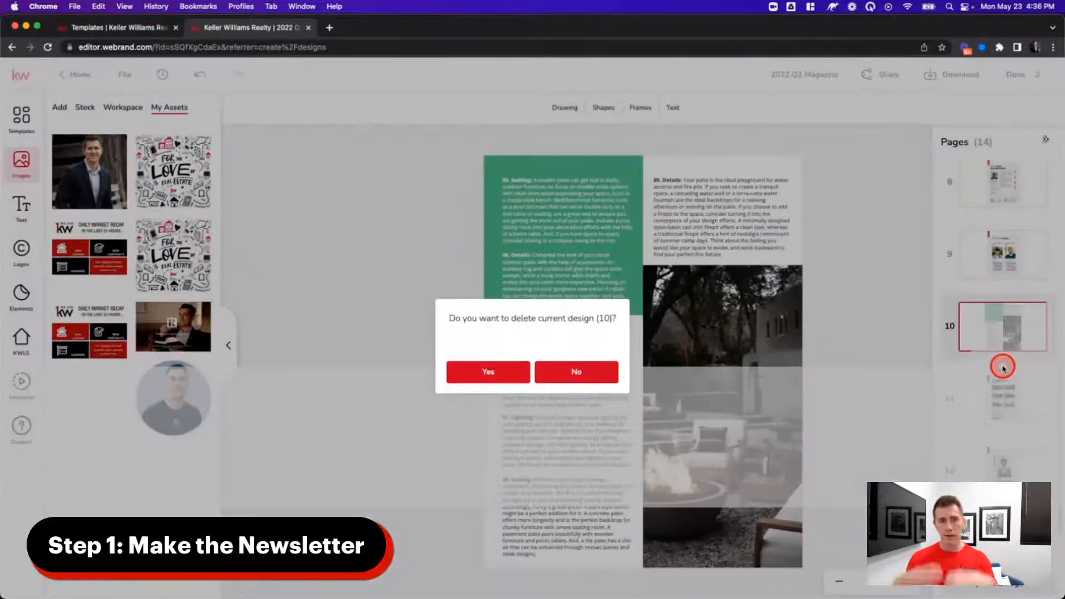
{"action": "left_click", "coordinate": [486, 373]}
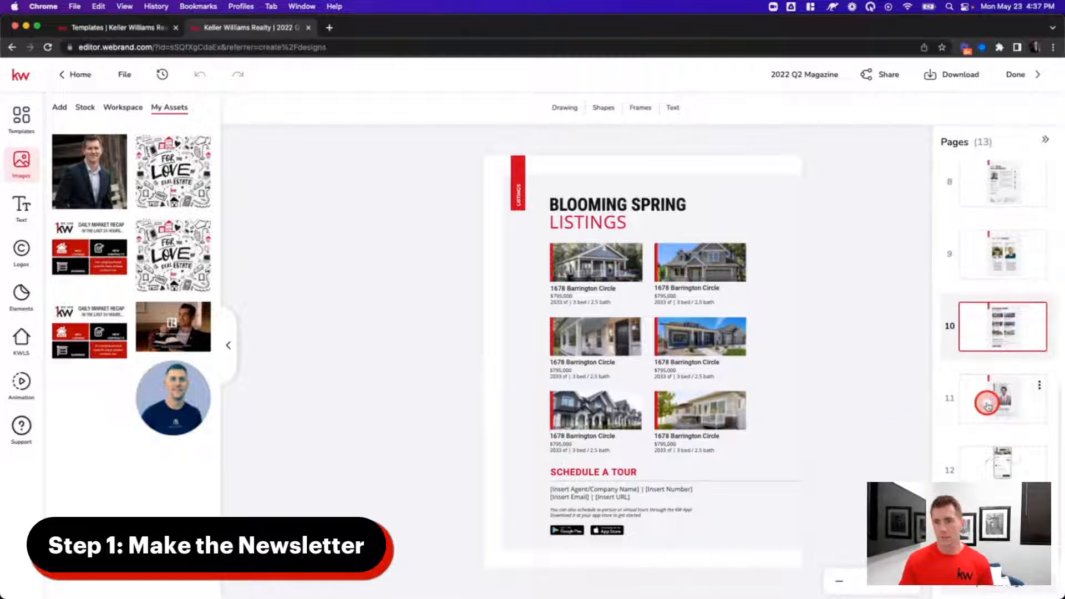
- Preview the Ask an Agent page and the page 12 app advertisement
{"action": "scroll", "coordinate": [1004, 392], "scroll_direction": "up", "scroll_amount": 1}
{"action": "left_click", "coordinate": [1002, 445]}
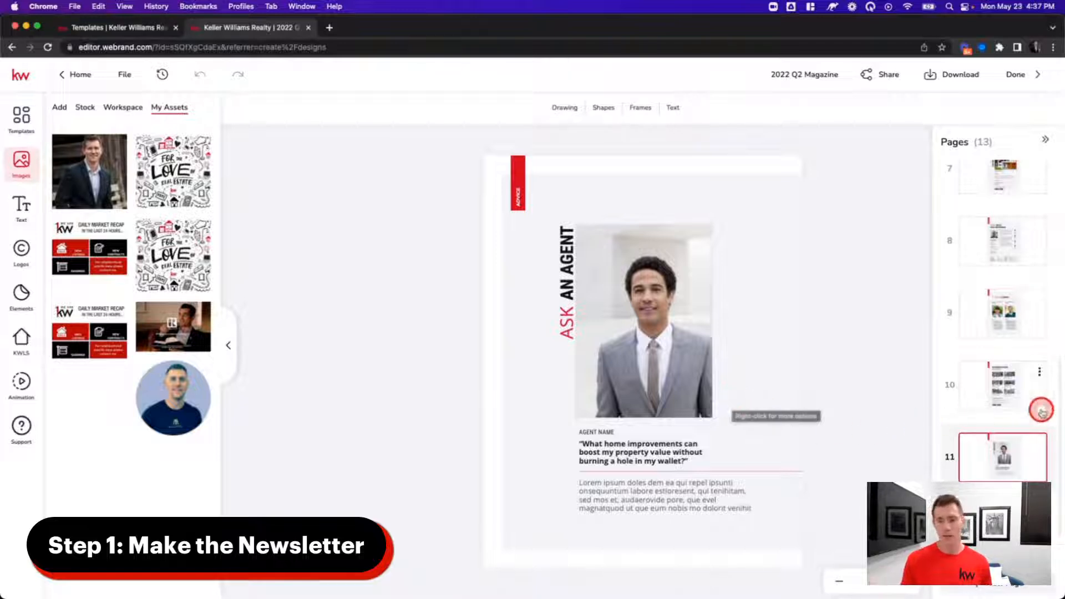
{"action": "scroll", "coordinate": [1038, 409], "scroll_direction": "down", "scroll_amount": 2}
{"action": "scroll", "coordinate": [1002, 445], "scroll_direction": "up", "scroll_amount": 2}
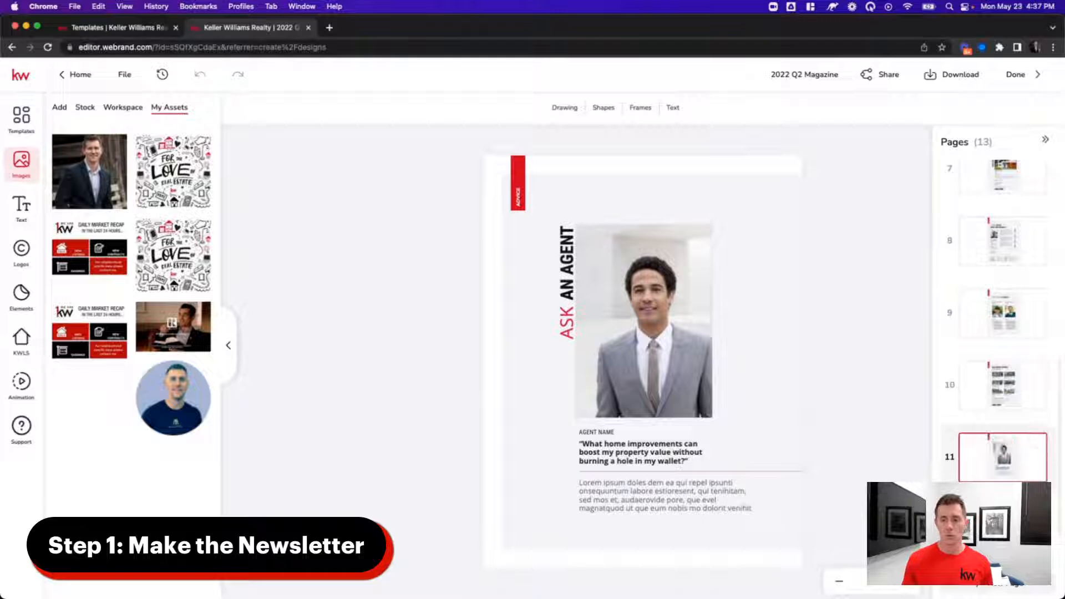
{"action": "scroll", "coordinate": [1003, 475], "scroll_direction": "down", "scroll_amount": 2}
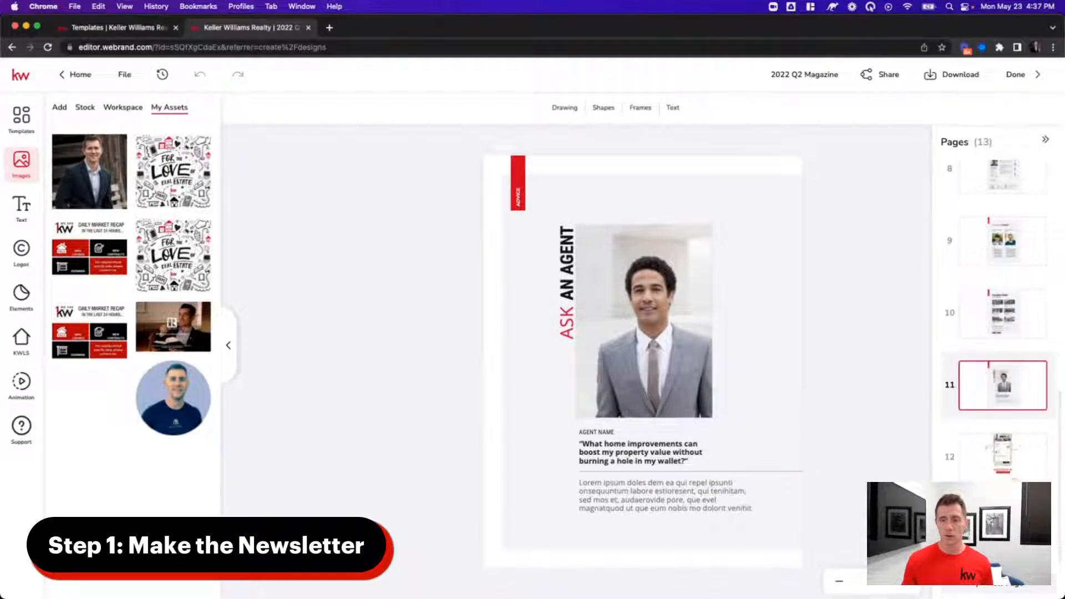
{"action": "left_click", "coordinate": [986, 469]}
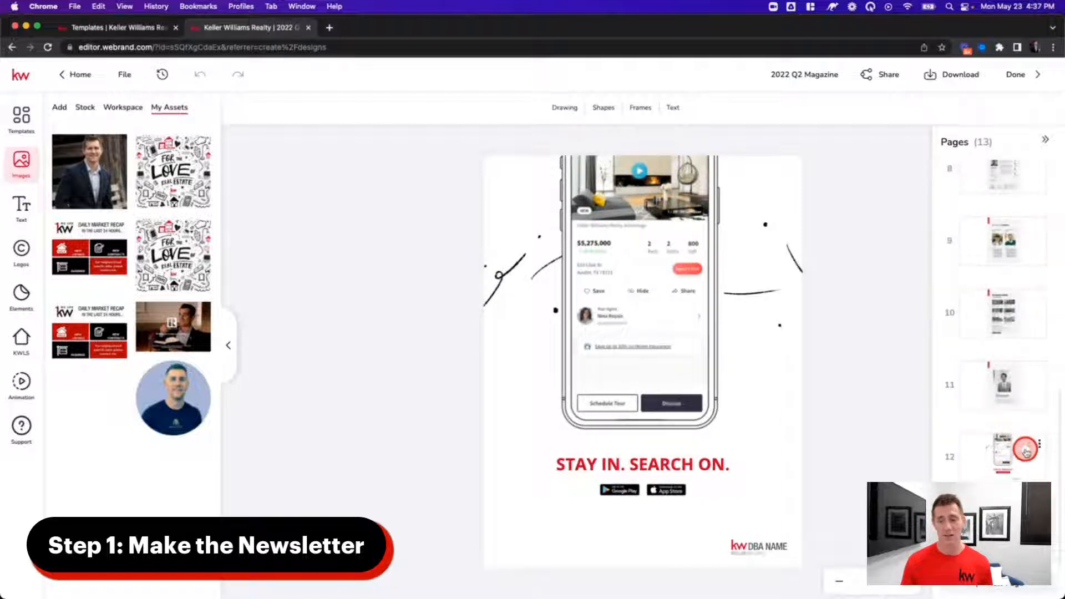
- Delete the page 12 app advertisement, leaving 12 pages, and return to the cover
{"action": "left_click", "coordinate": [1037, 445]}
{"action": "left_click", "coordinate": [1012, 491]}
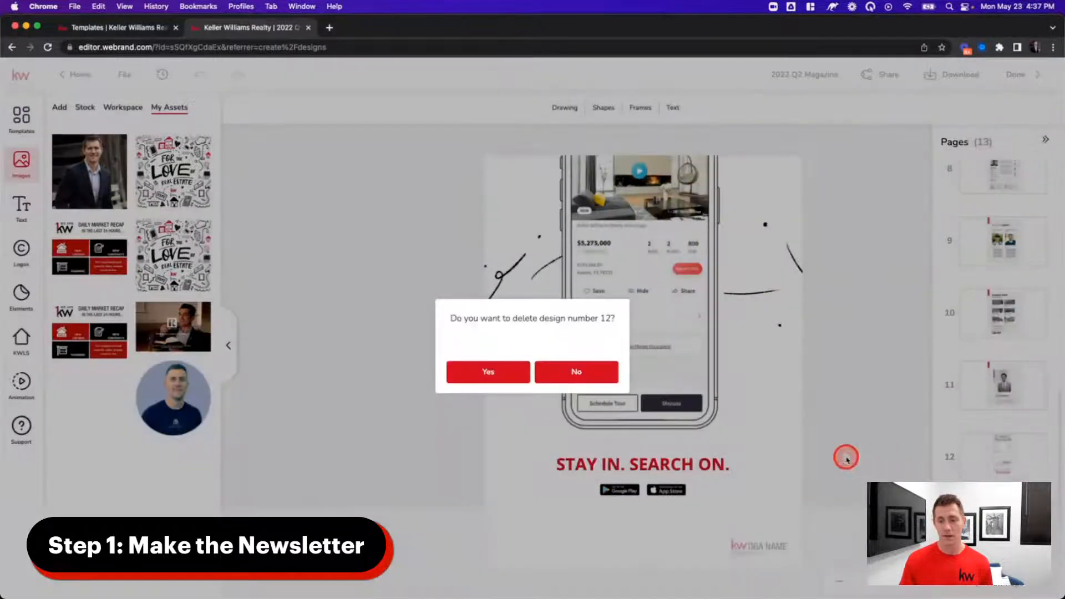
{"action": "left_click", "coordinate": [517, 370]}
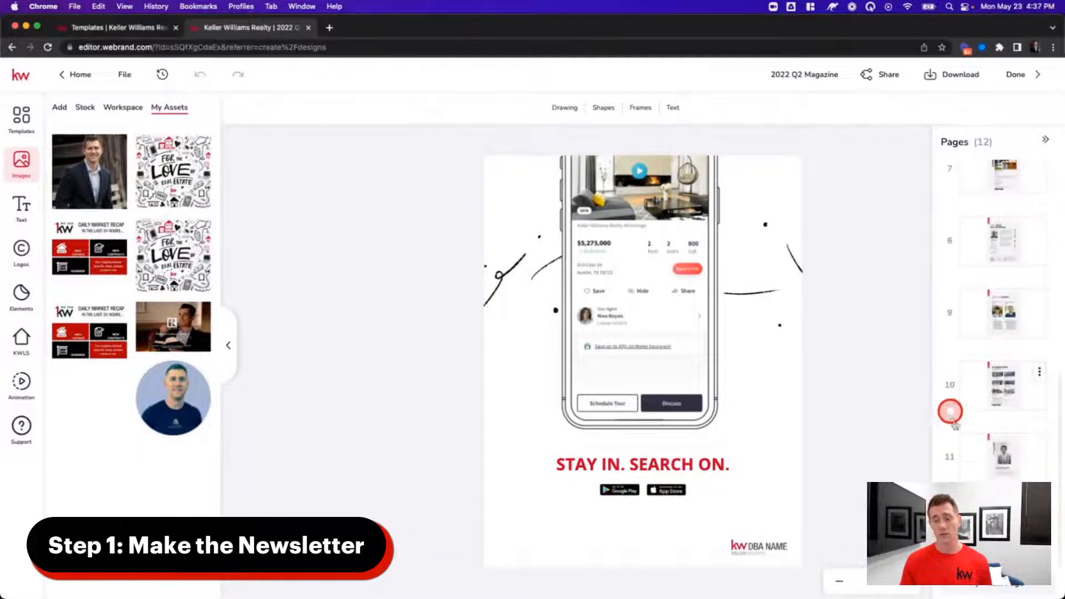
{"action": "scroll", "coordinate": [984, 450], "scroll_direction": "up", "scroll_amount": 6}
{"action": "scroll", "coordinate": [990, 432], "scroll_direction": "down", "scroll_amount": 2}
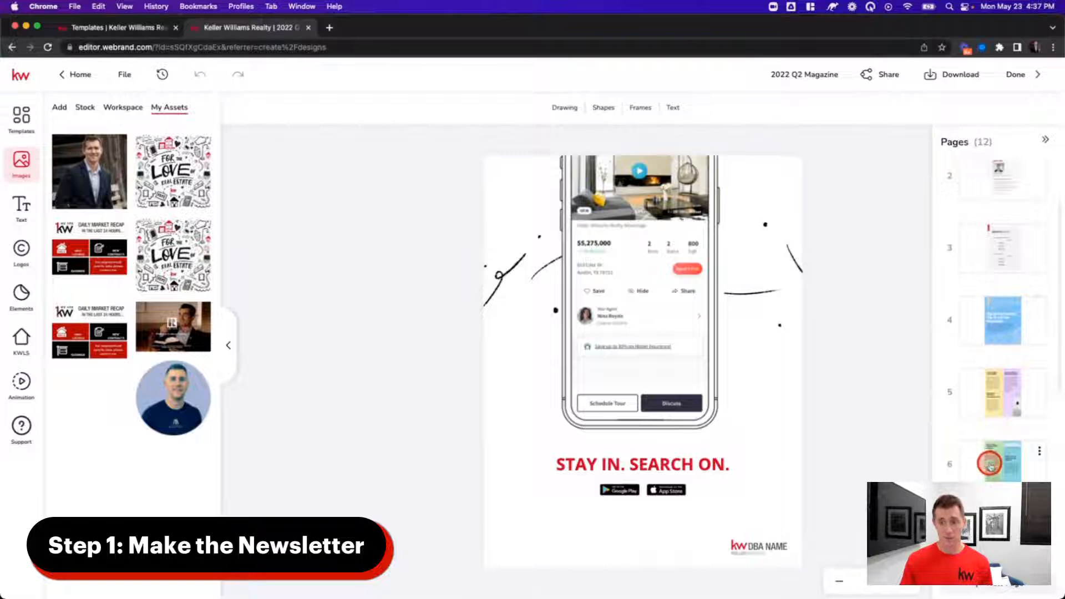
{"action": "scroll", "coordinate": [991, 421], "scroll_direction": "up", "scroll_amount": 3}
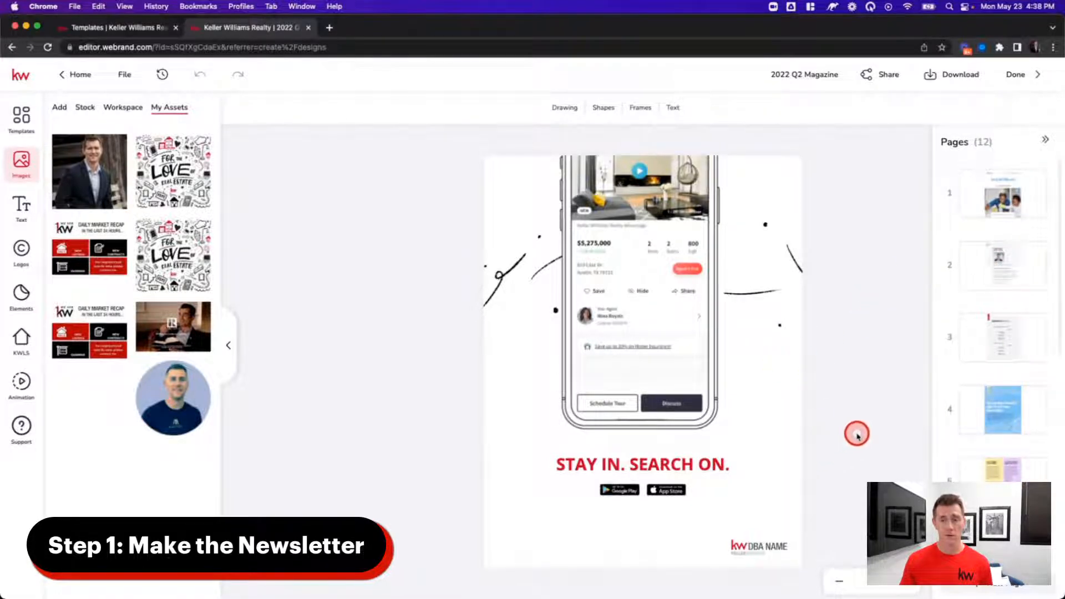
{"action": "left_click", "coordinate": [977, 205]}
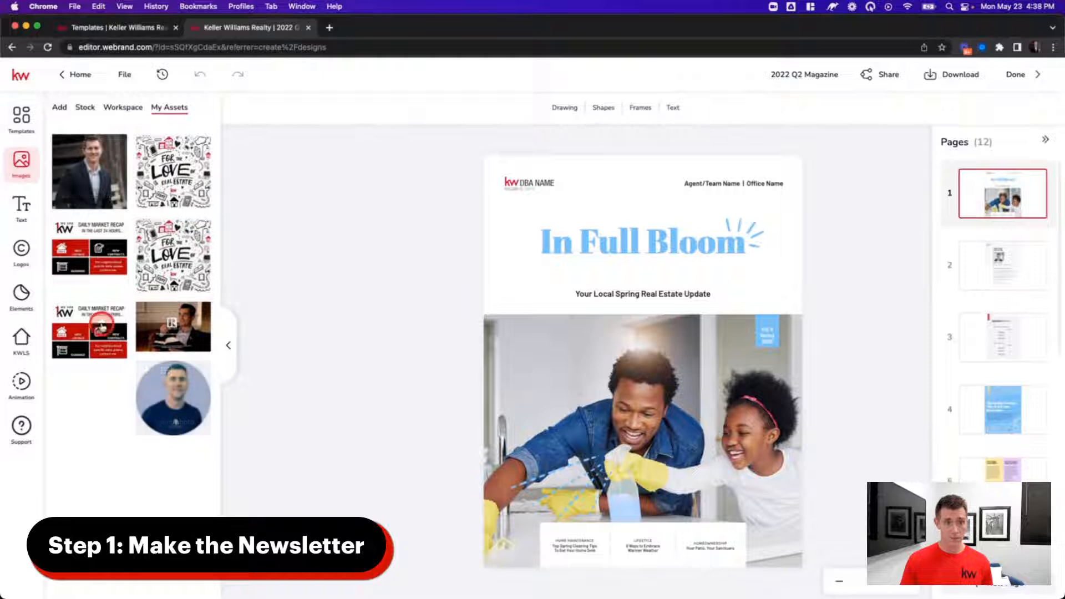
- Swap the cover's DBA NAME logo for the Greater Heartland Keller Williams logo, enlarged slightly
{"action": "left_click", "coordinate": [22, 206]}
{"action": "left_click", "coordinate": [27, 254]}
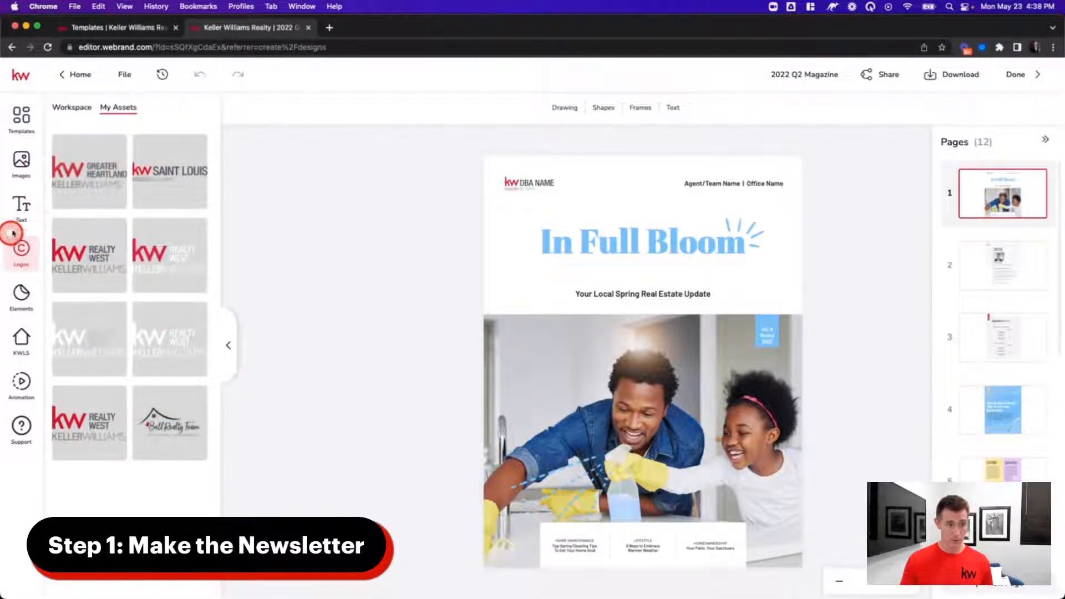
{"action": "left_click", "coordinate": [25, 165]}
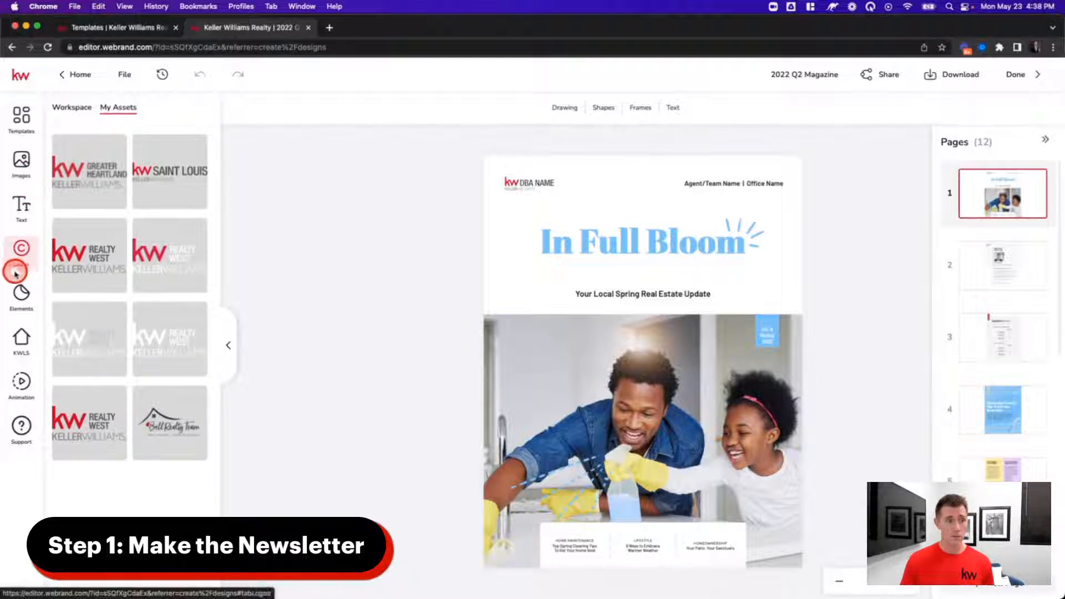
{"action": "left_click_drag", "start_coordinate": [95, 174], "coordinate": [66, 172]}
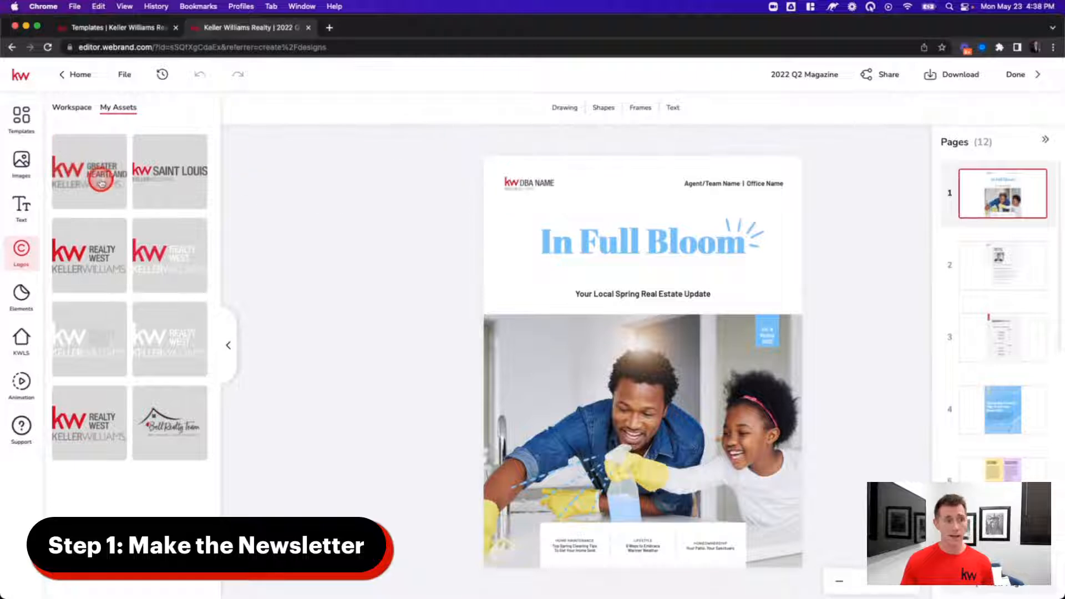
{"action": "left_click", "coordinate": [533, 188]}
{"action": "mouse_move", "coordinate": [154, 188]}
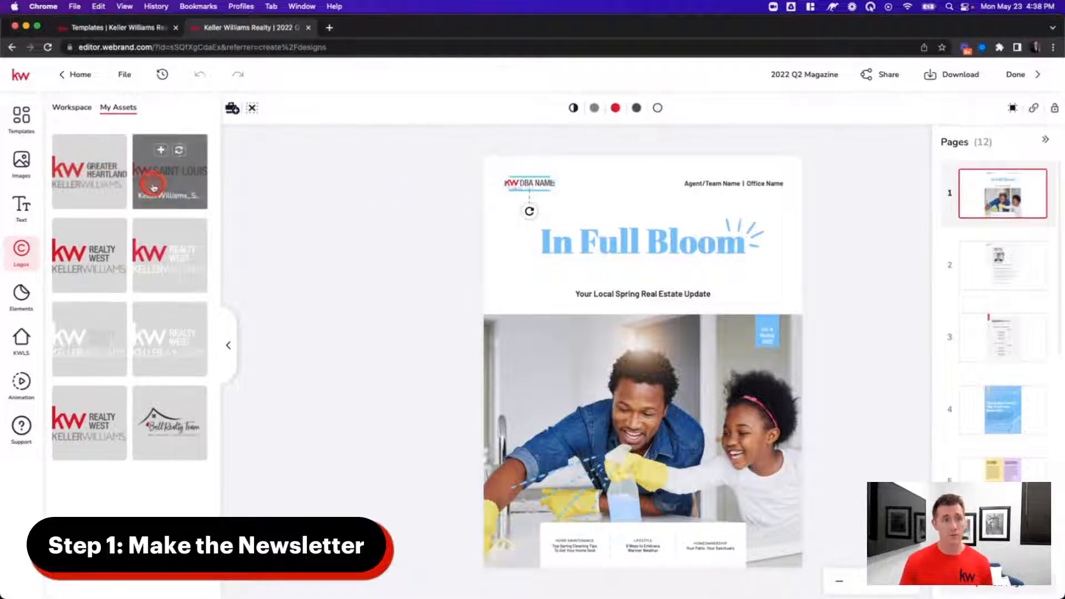
{"action": "mouse_move", "coordinate": [97, 158]}
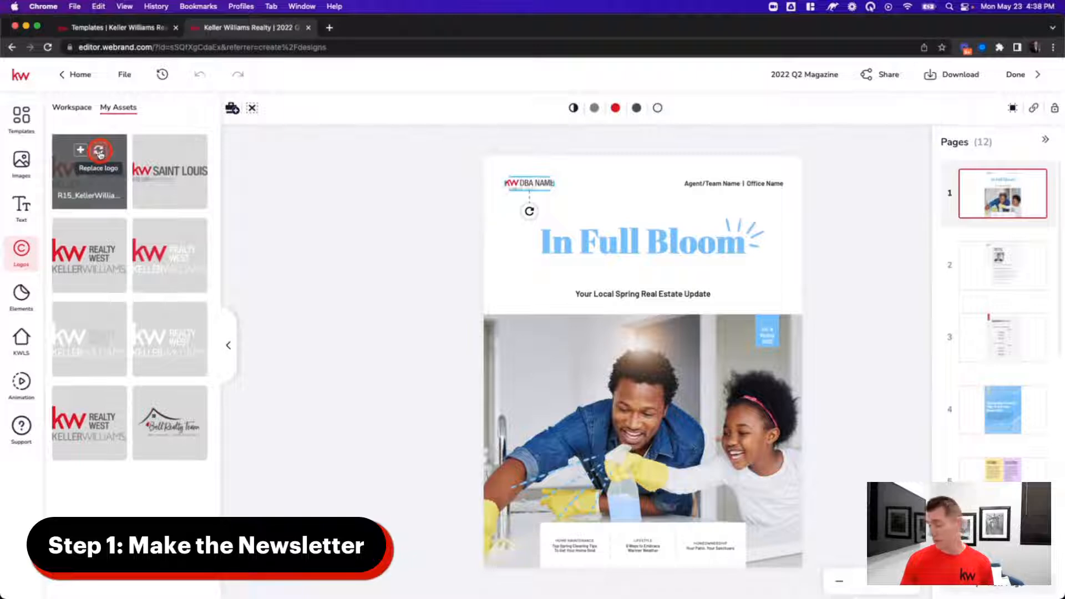
{"action": "left_click", "coordinate": [99, 153]}
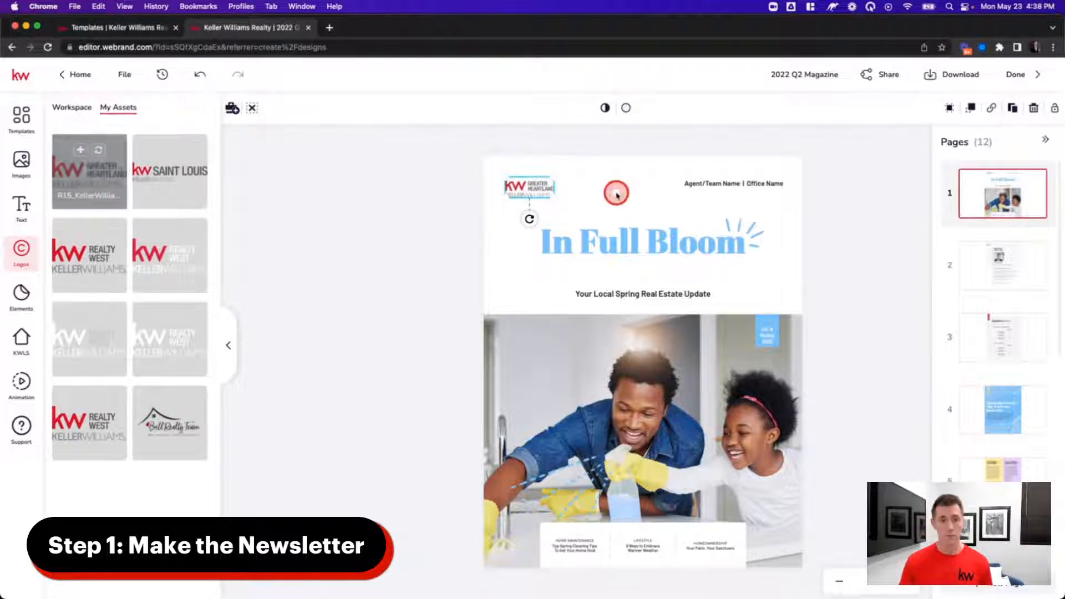
{"action": "left_click_drag", "start_coordinate": [554, 198], "coordinate": [569, 210]}
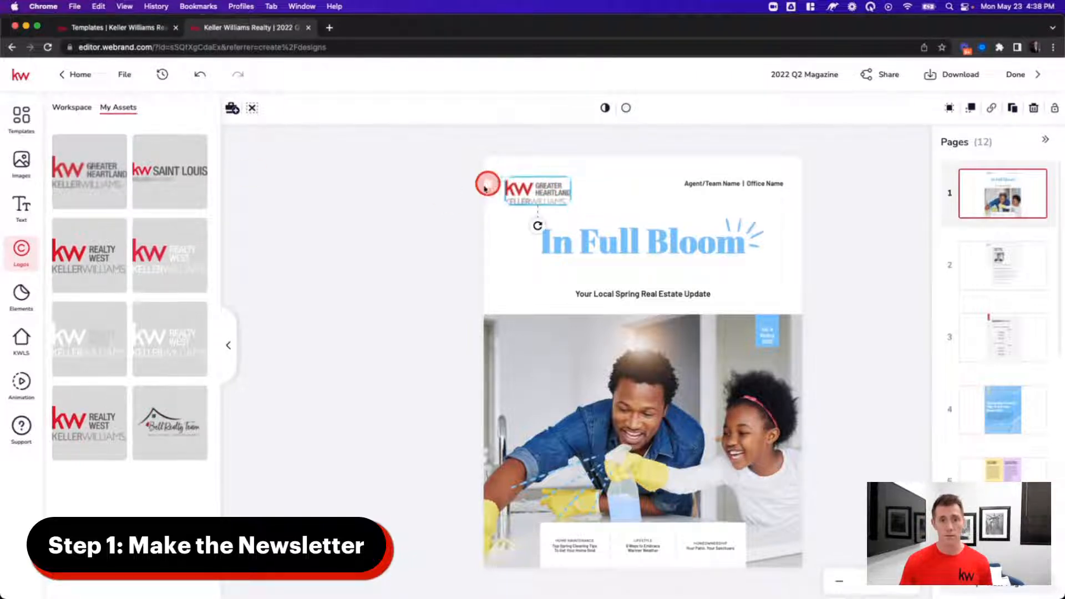
{"action": "left_click", "coordinate": [461, 202]}
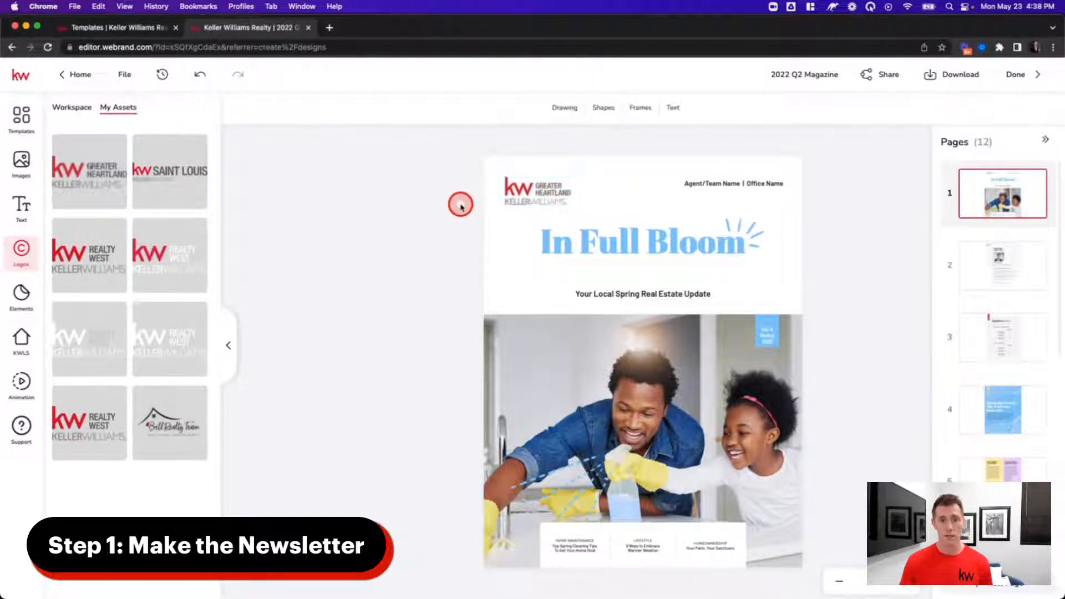
{"action": "left_click", "coordinate": [708, 182]}
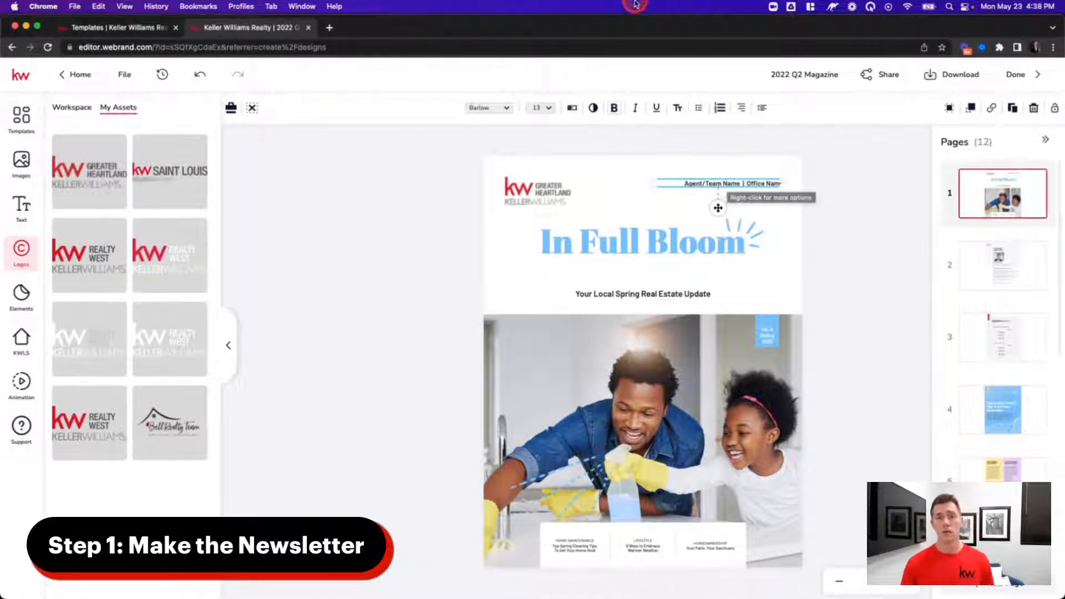
- Replace Agent/Team Name with the agent's name and Office Name with Greater Heartland Region, then save
{"action": "left_click", "coordinate": [569, 110]}
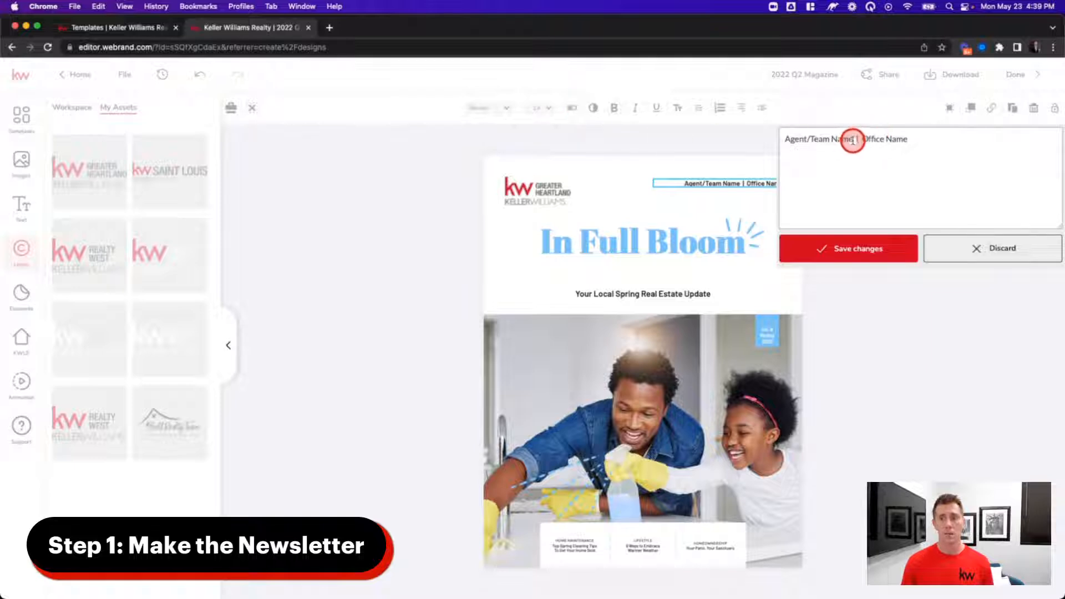
{"action": "left_click_drag", "start_coordinate": [853, 140], "coordinate": [779, 135]}
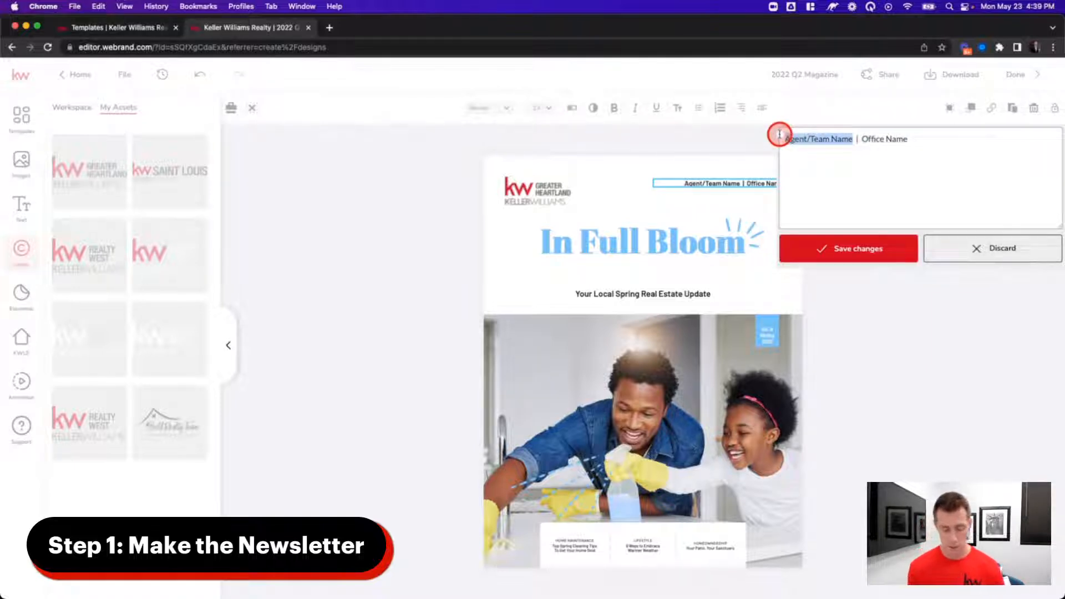
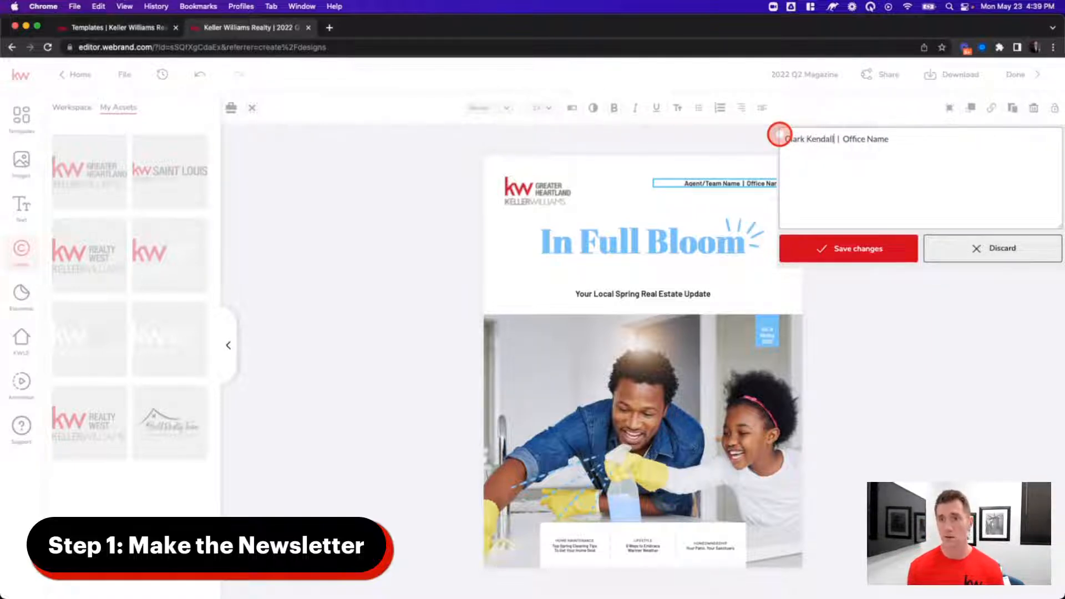
{"action": "left_click_drag", "start_coordinate": [842, 140], "coordinate": [927, 145]}
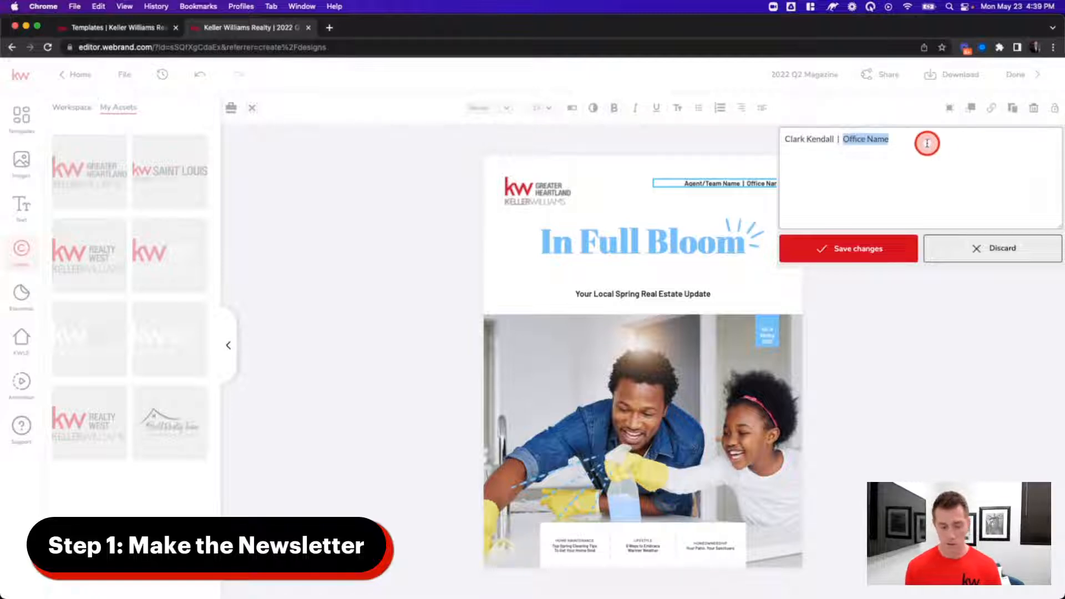
{"action": "type", "text": "Greater Heartland Region"}
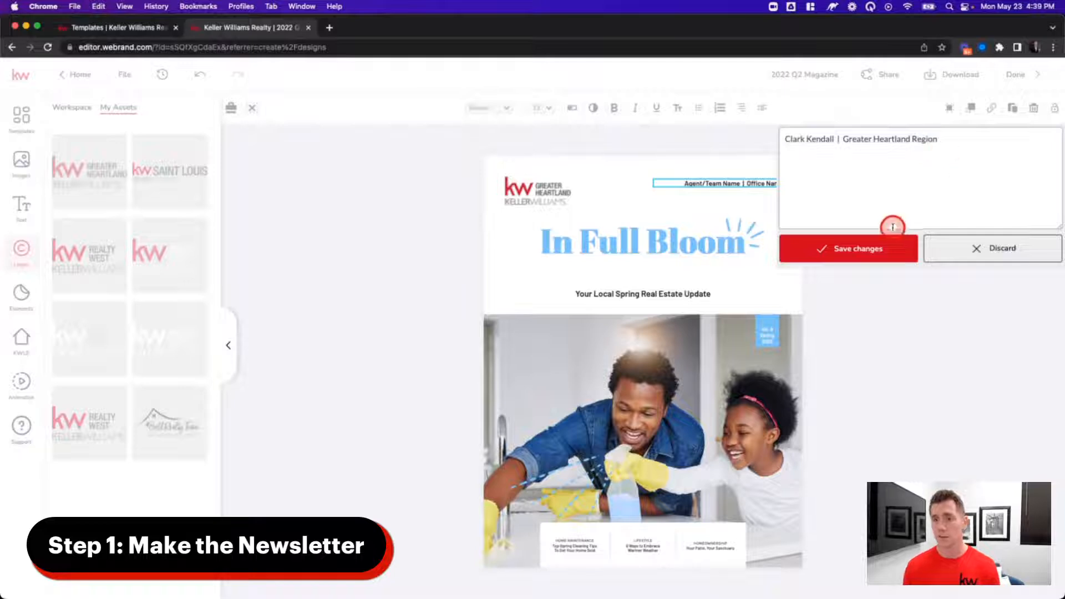
{"action": "left_click", "coordinate": [867, 259]}
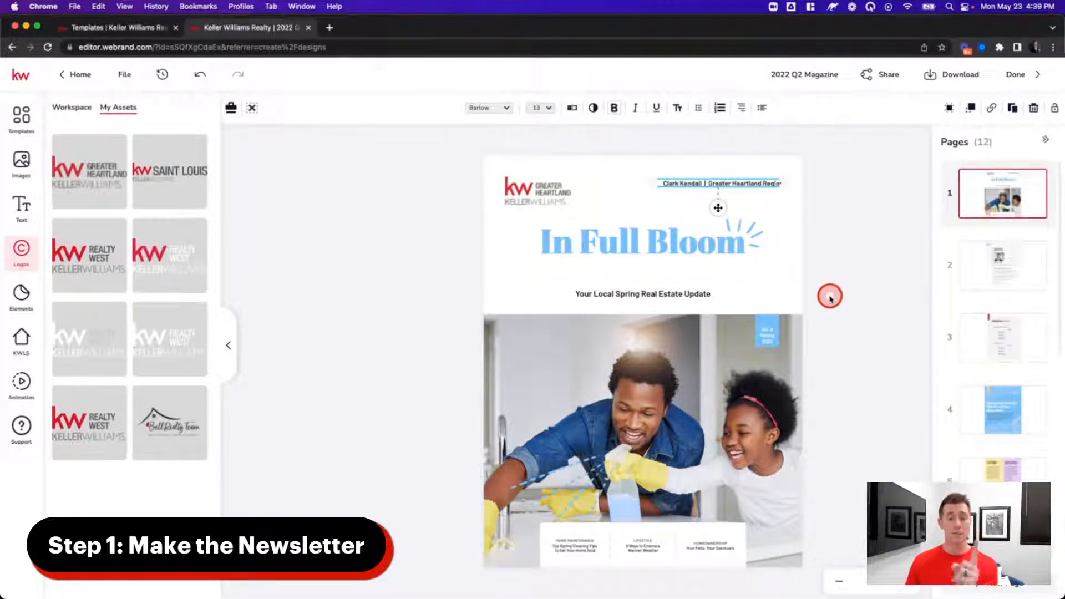
- Insert 'June' before 'Local' in the cover subtitle and widen its box to fit one line
{"action": "left_click", "coordinate": [612, 292]}
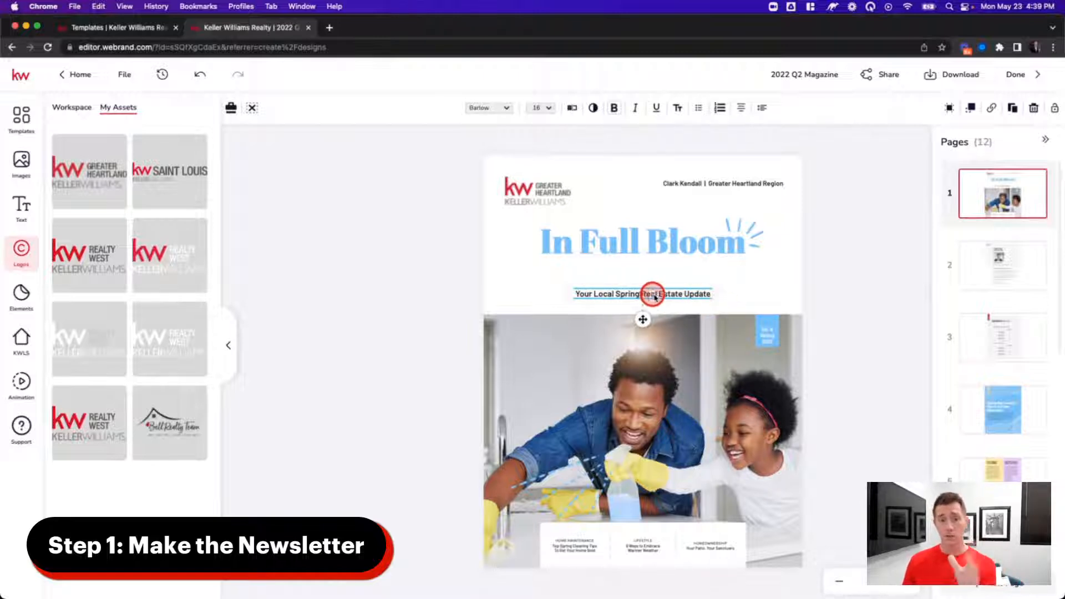
{"action": "left_click", "coordinate": [594, 294]}
{"action": "left_click", "coordinate": [594, 295]}
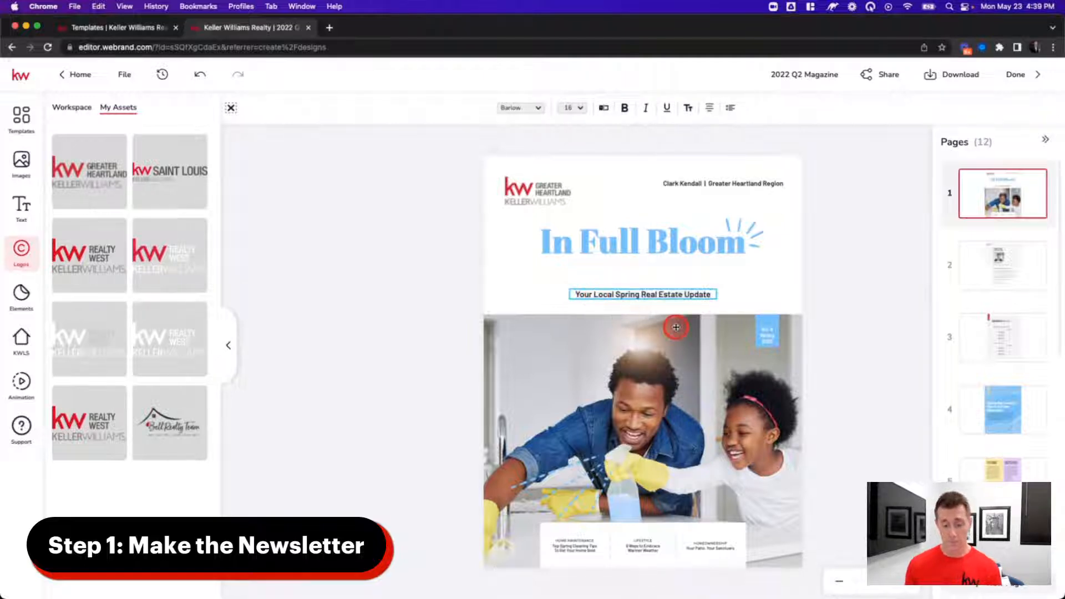
{"action": "type", "text": "June"}
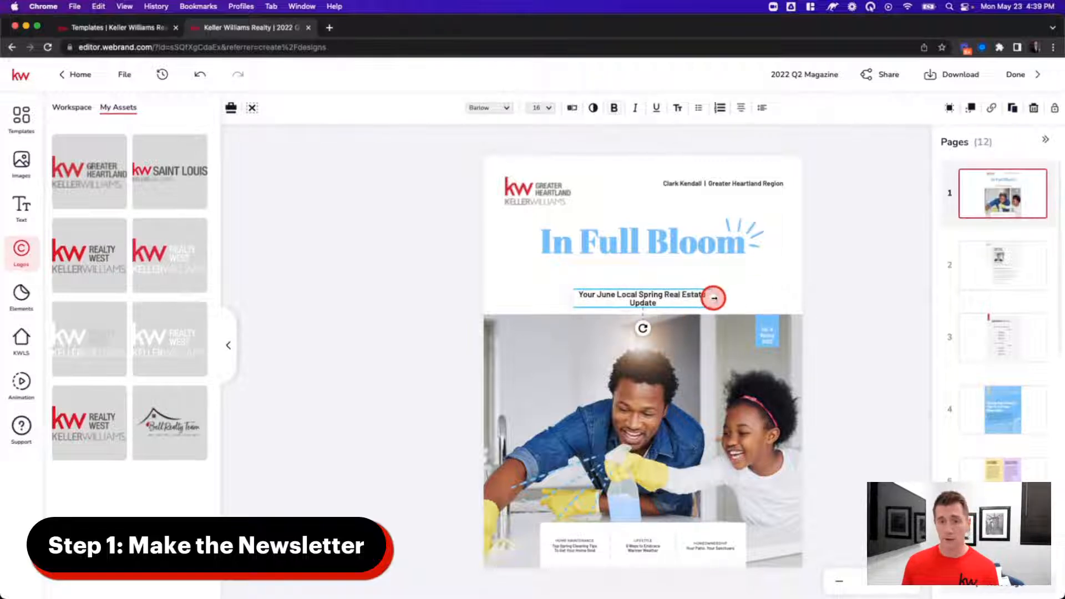
{"action": "left_click_drag", "start_coordinate": [714, 298], "coordinate": [679, 296]}
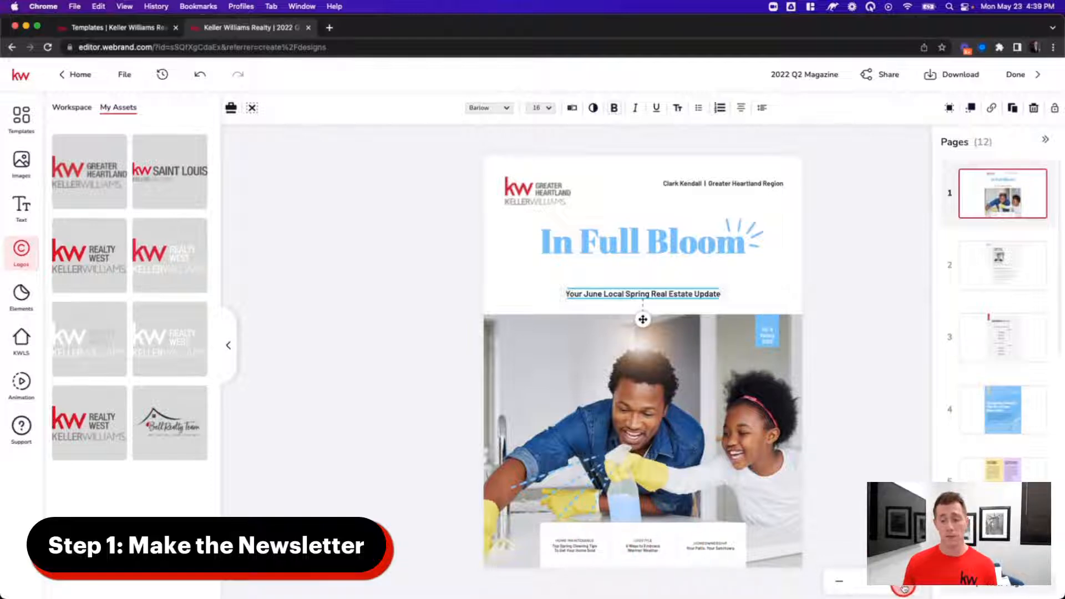
- Zoom in on the cover and delete the LIFESTYLE label and '6 Ways to Embrace Warmer Weather' teaser
{"action": "left_click", "coordinate": [904, 589]}
{"action": "left_click", "coordinate": [904, 588]}
{"action": "left_click", "coordinate": [904, 588]}
{"action": "left_click", "coordinate": [904, 588]}
{"action": "scroll", "coordinate": [762, 512], "scroll_direction": "down", "scroll_amount": 3}
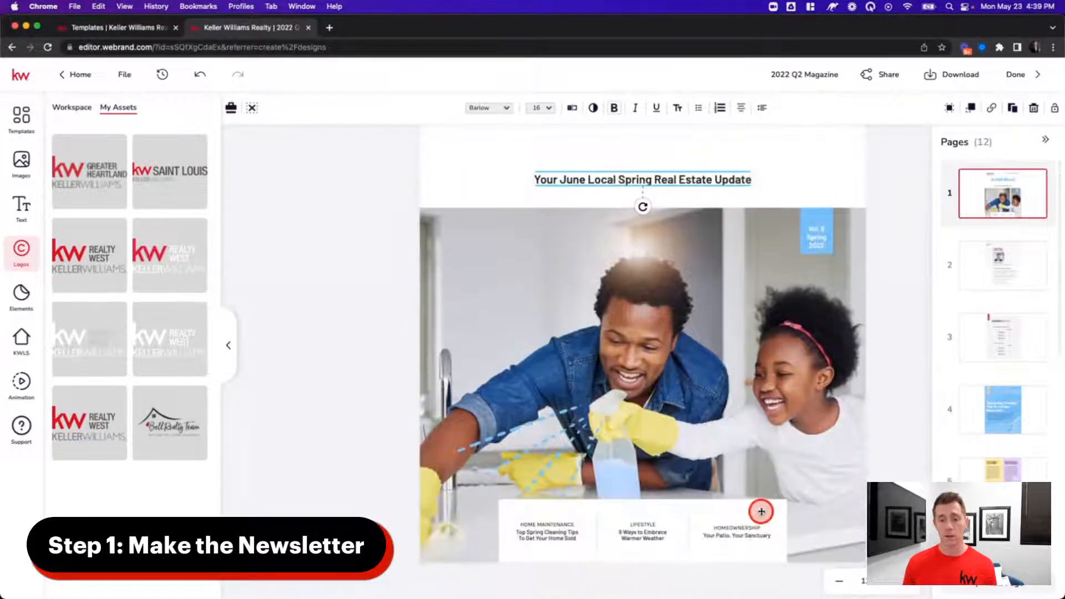
{"action": "left_click", "coordinate": [906, 588]}
{"action": "left_click", "coordinate": [906, 588]}
{"action": "scroll", "coordinate": [808, 520], "scroll_direction": "down", "scroll_amount": 2}
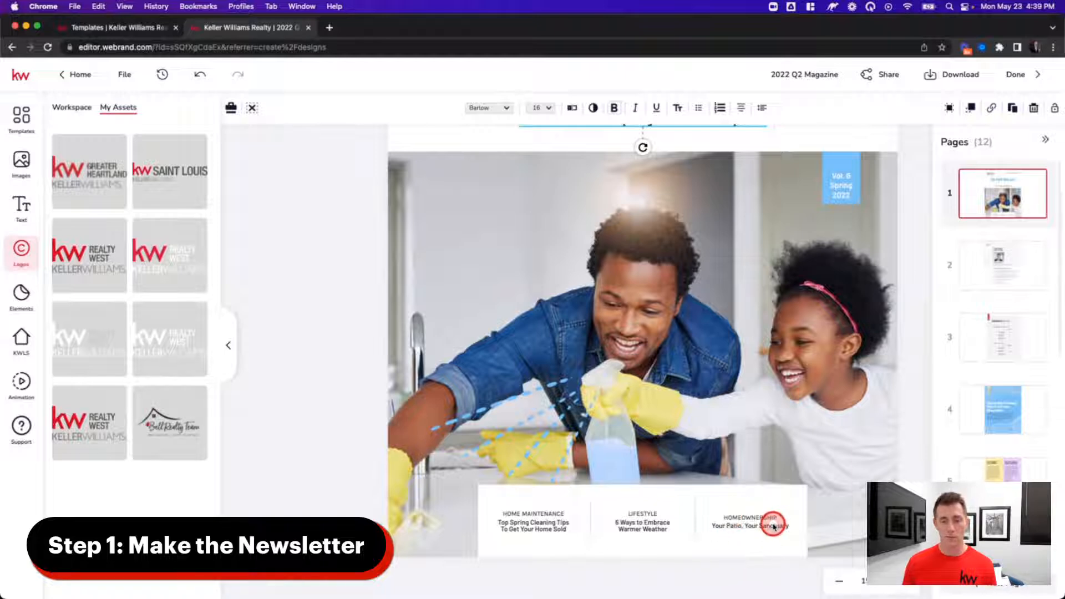
{"action": "left_click", "coordinate": [640, 514]}
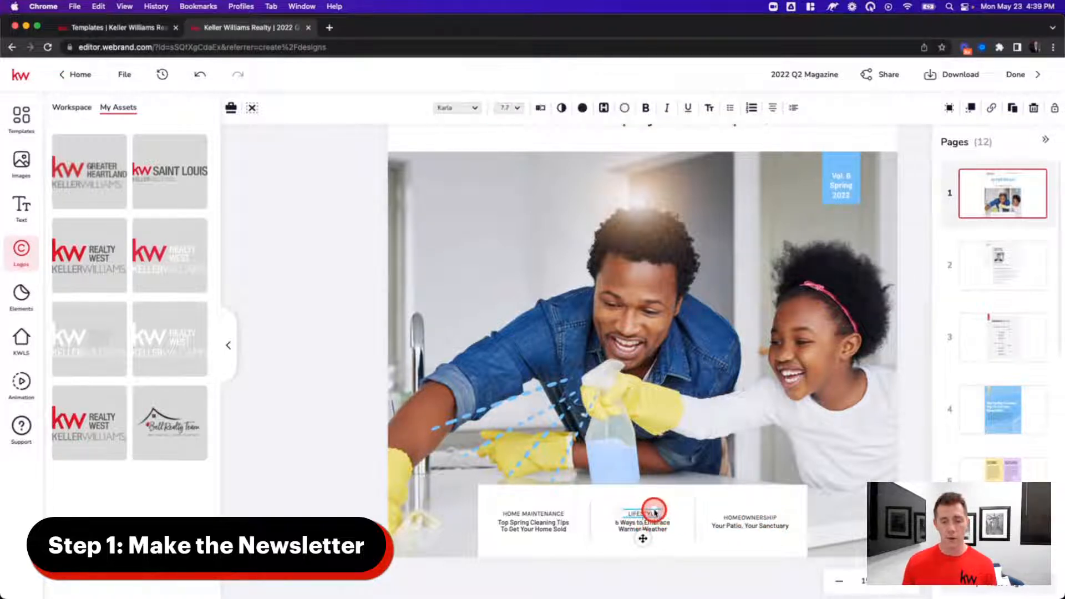
{"action": "double_click", "coordinate": [654, 509]}
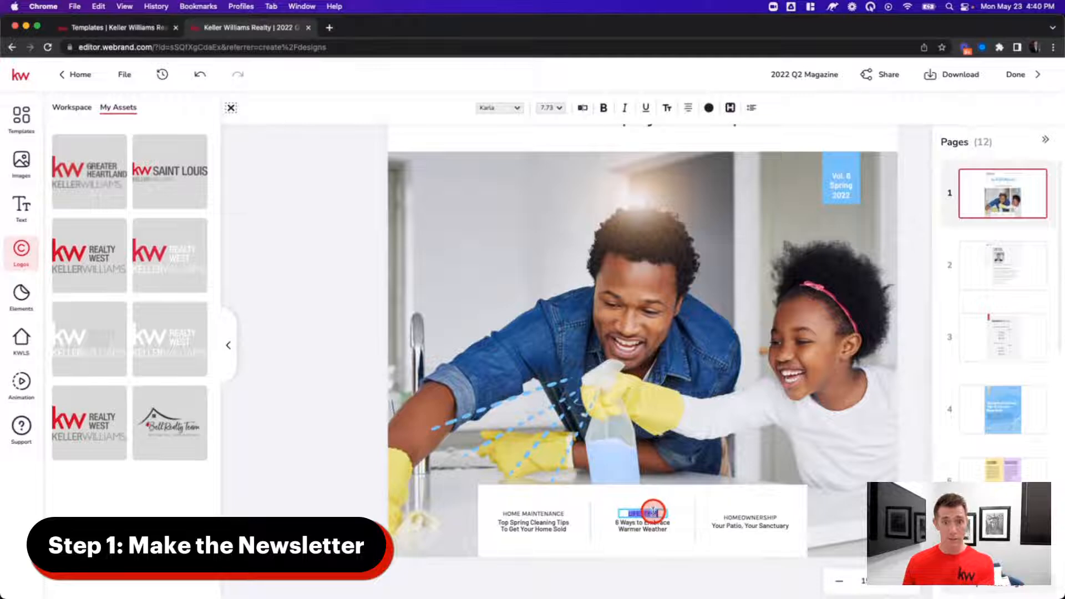
{"action": "left_click", "coordinate": [642, 537]}
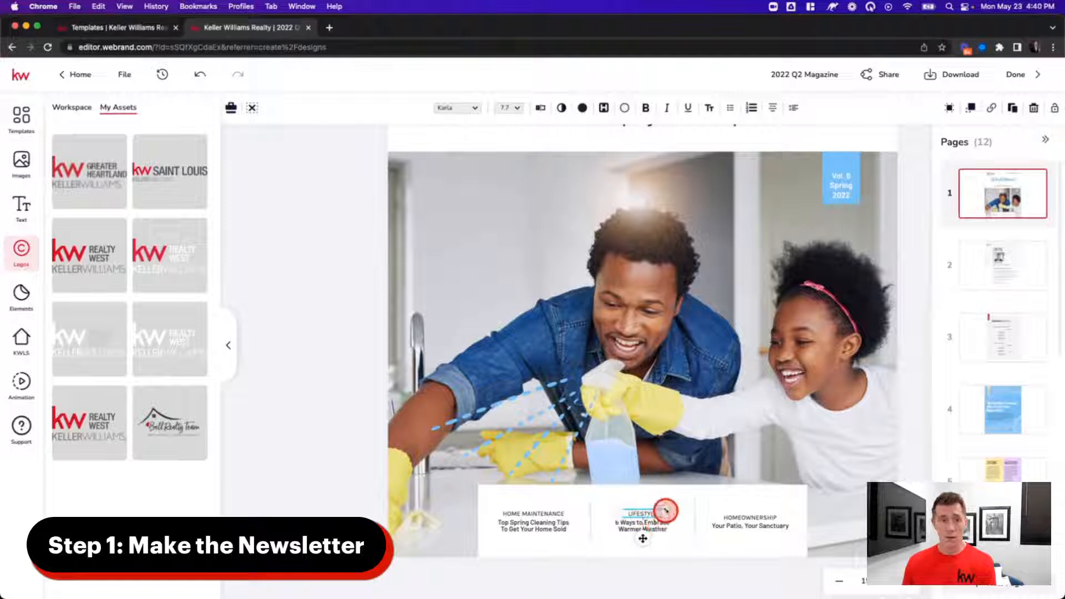
{"action": "left_click", "coordinate": [1033, 109]}
{"action": "left_click", "coordinate": [641, 524]}
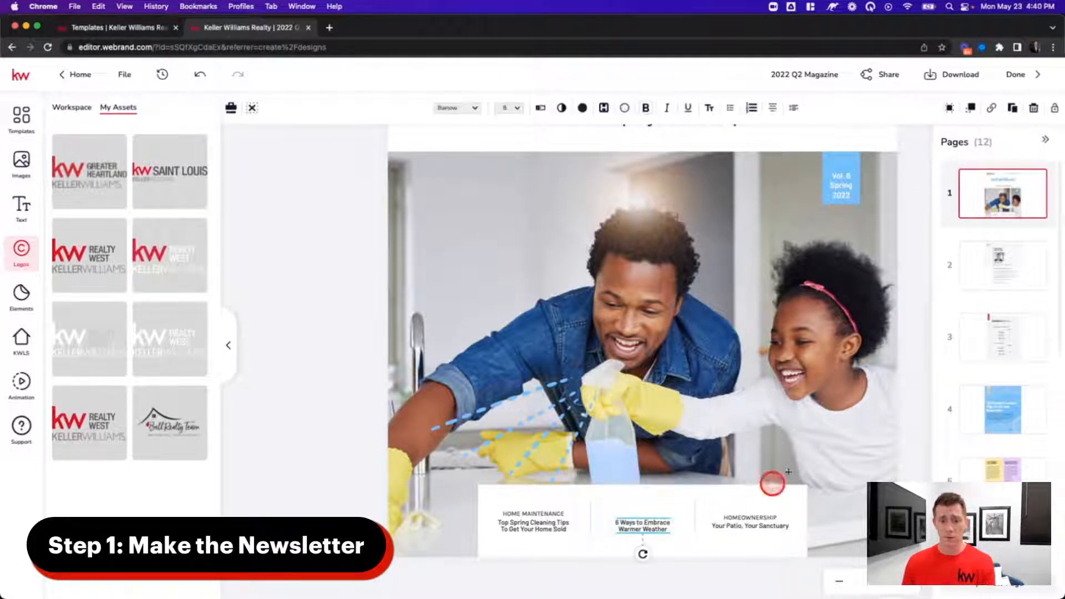
{"action": "left_click", "coordinate": [1025, 114]}
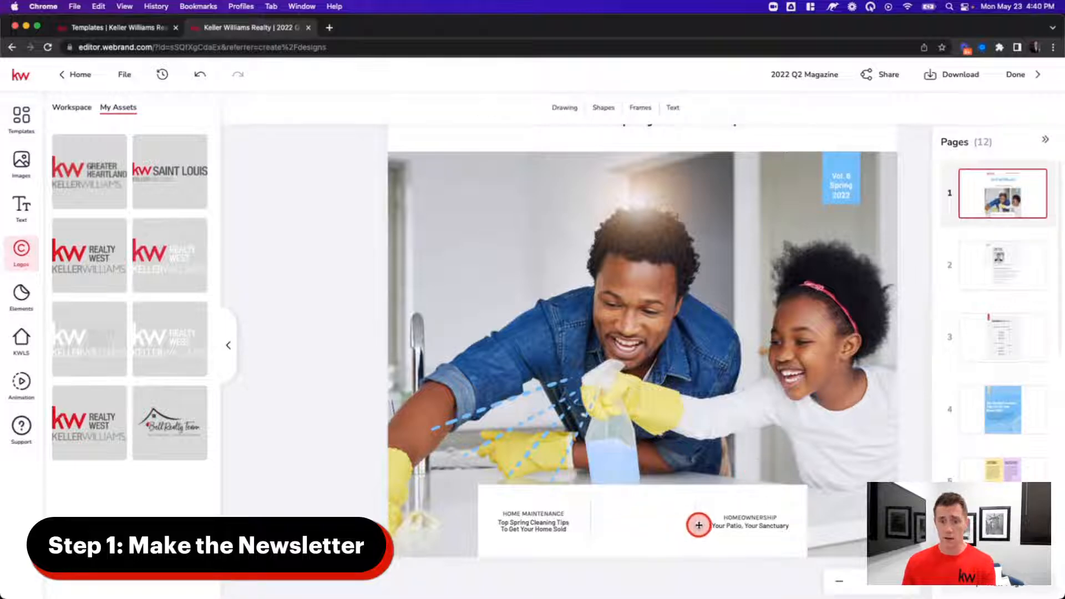
{"action": "left_click", "coordinate": [694, 524]}
- Delete the HOMEOWNERSHIP label and the 'Your Patio, Your Sanctuary' teaser
{"action": "left_click", "coordinate": [727, 517]}
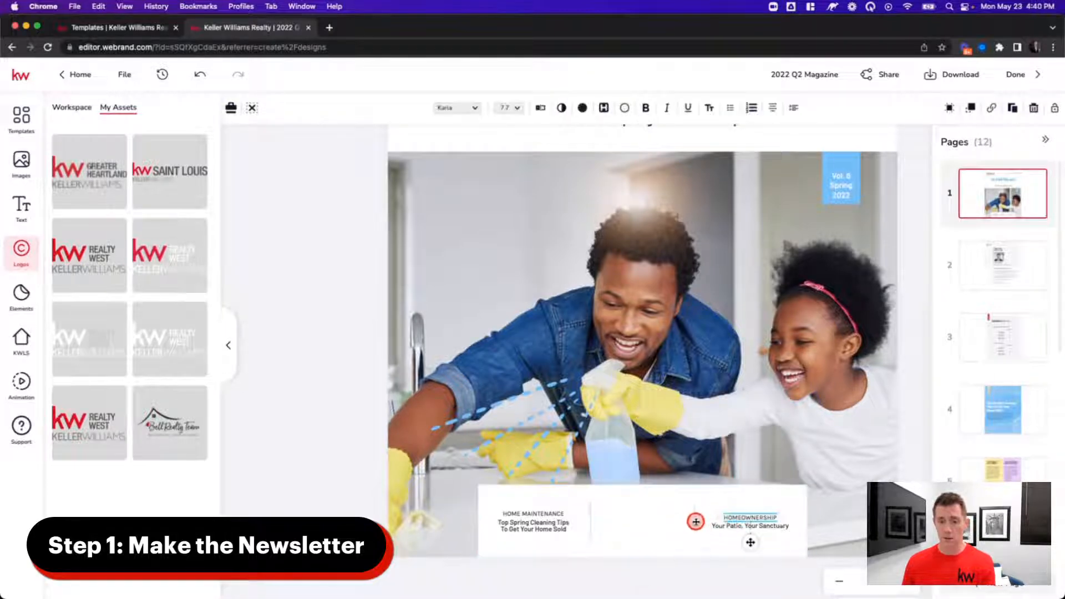
{"action": "left_click", "coordinate": [696, 521]}
{"action": "left_click", "coordinate": [748, 520]}
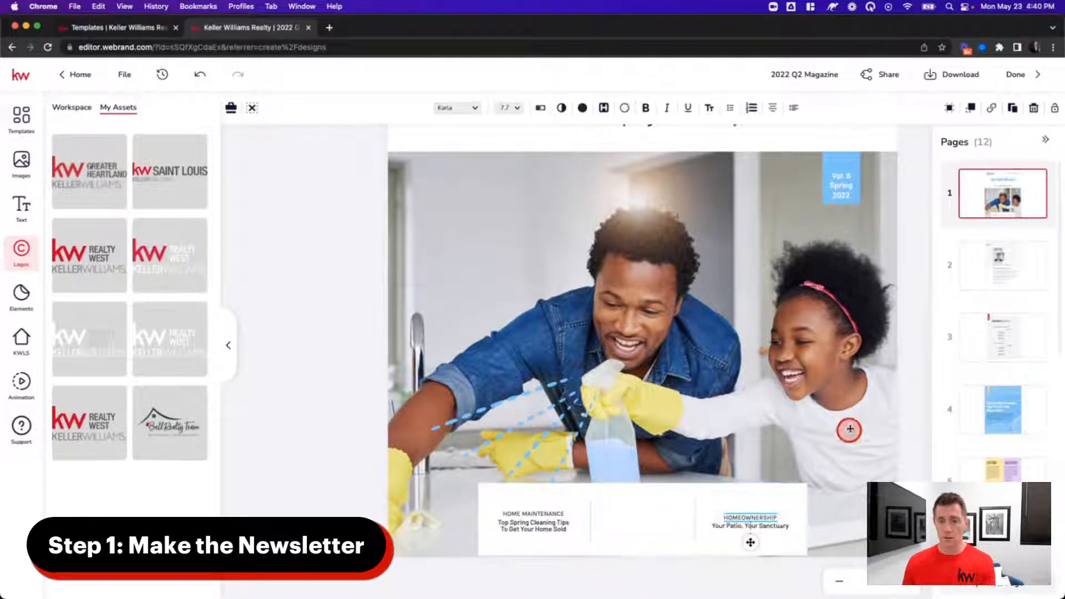
{"action": "left_click", "coordinate": [1035, 108]}
{"action": "left_click", "coordinate": [754, 523]}
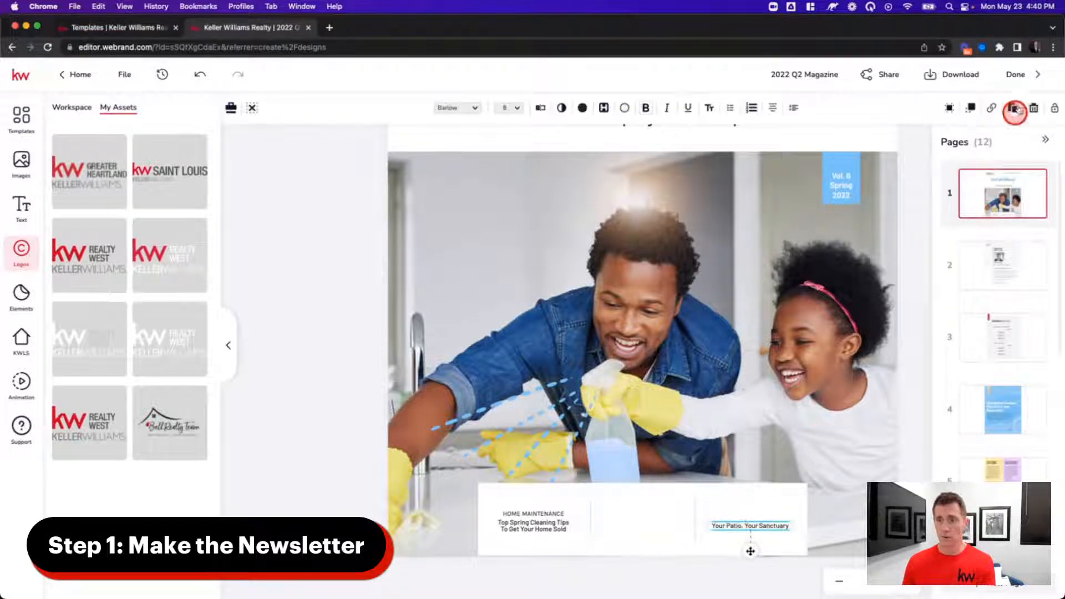
{"action": "left_click", "coordinate": [1034, 108]}
- Move HOME MAINTENANCE and the 'Top Spring Cleaning Tips' headline into the middle column
{"action": "left_click", "coordinate": [528, 523]}
{"action": "left_click", "coordinate": [534, 516]}
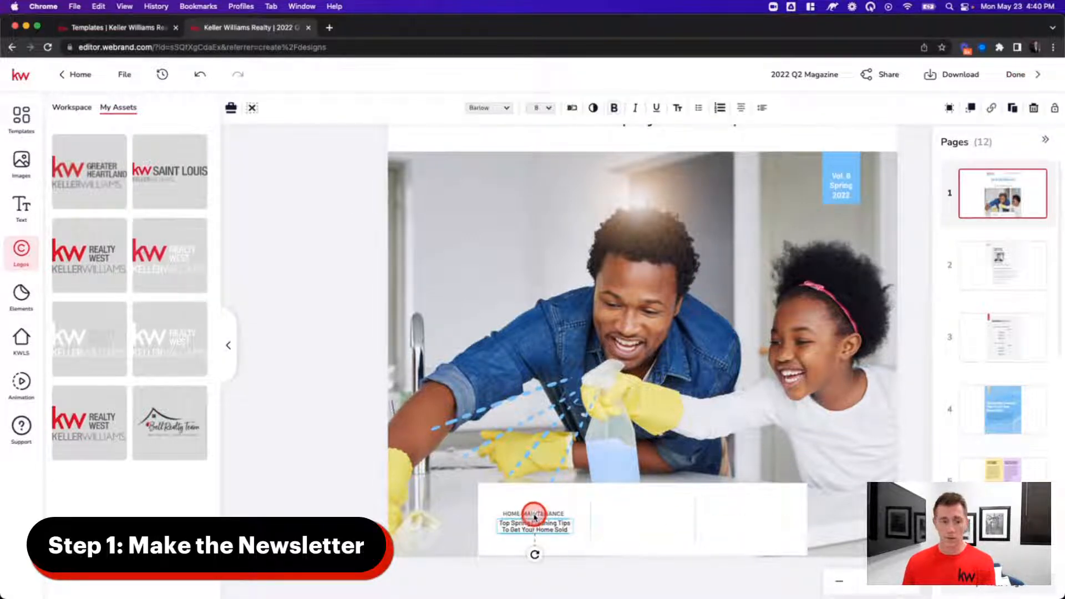
{"action": "left_click", "coordinate": [492, 501]}
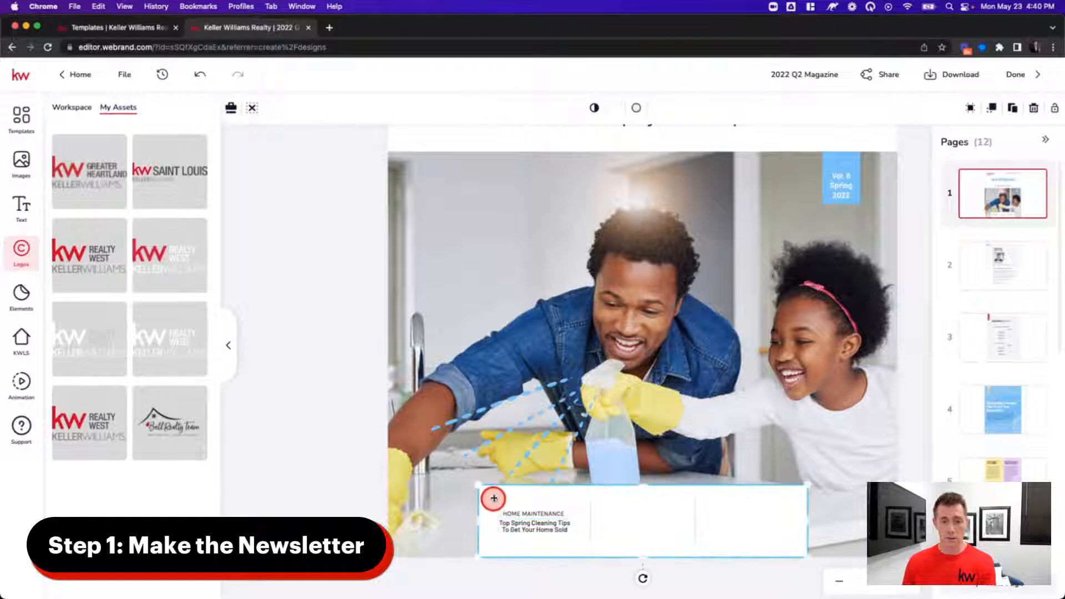
{"action": "left_click_drag", "start_coordinate": [495, 496], "coordinate": [646, 504]}
{"action": "left_click", "coordinate": [543, 515]}
{"action": "left_click_drag", "start_coordinate": [554, 524], "coordinate": [654, 516]}
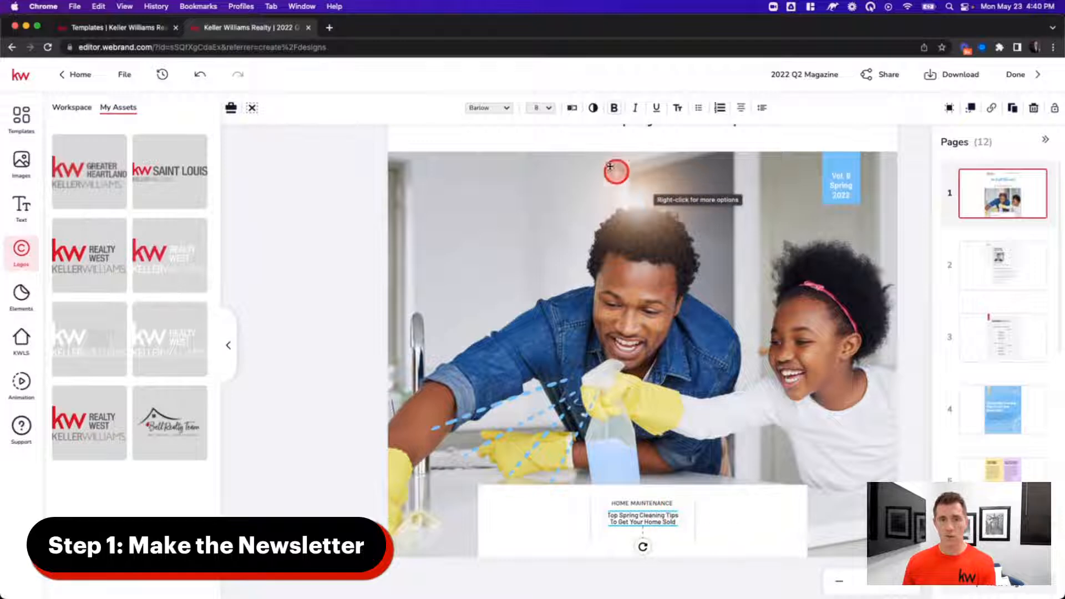
- Set the Top Spring Cleaning Tips headline to 22 pt, wrapped onto two lines below HOME MAINTENANCE
{"action": "left_click", "coordinate": [546, 109]}
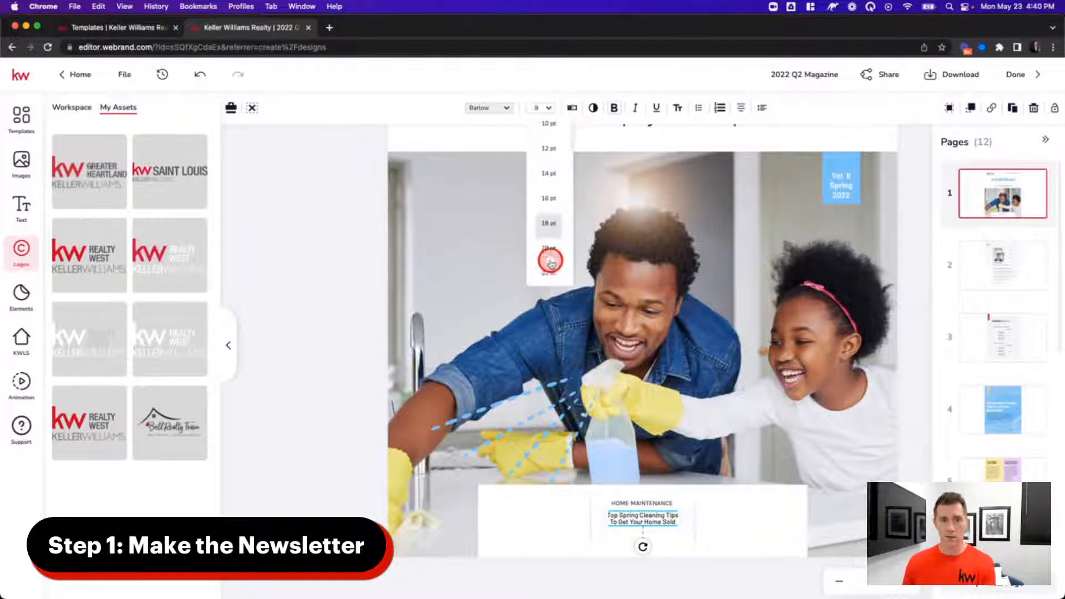
{"action": "scroll", "coordinate": [549, 257], "scroll_direction": "down", "scroll_amount": 3}
{"action": "left_click", "coordinate": [551, 224]}
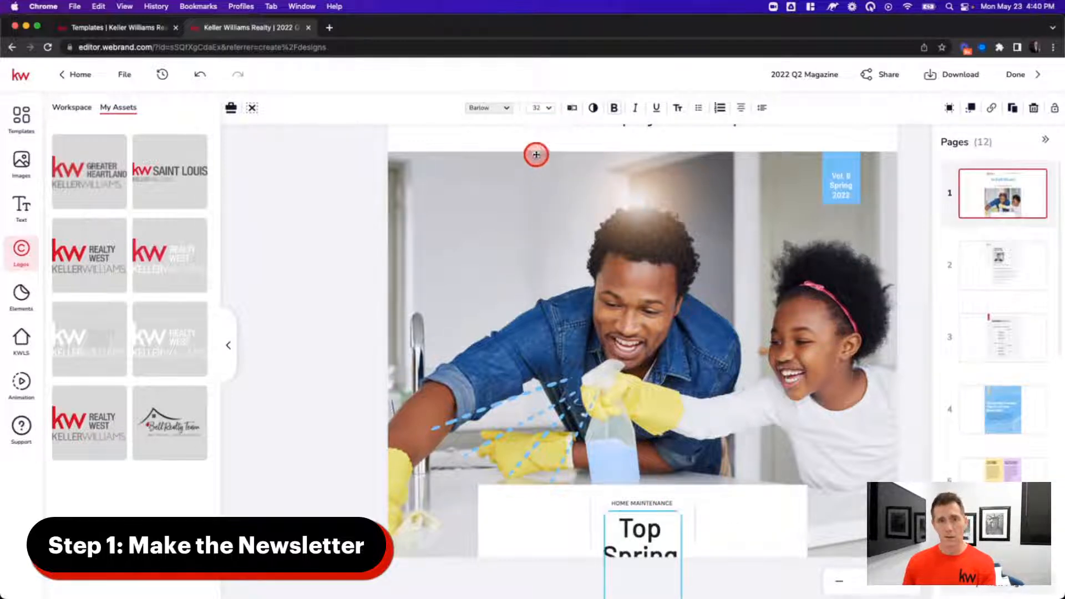
{"action": "left_click", "coordinate": [548, 108]}
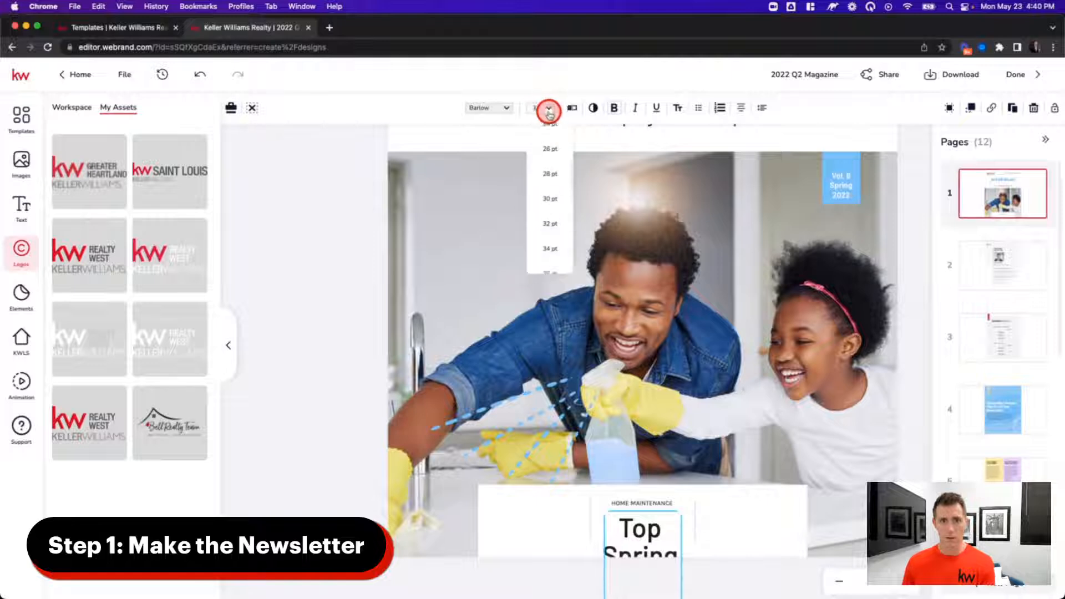
{"action": "left_click", "coordinate": [547, 206]}
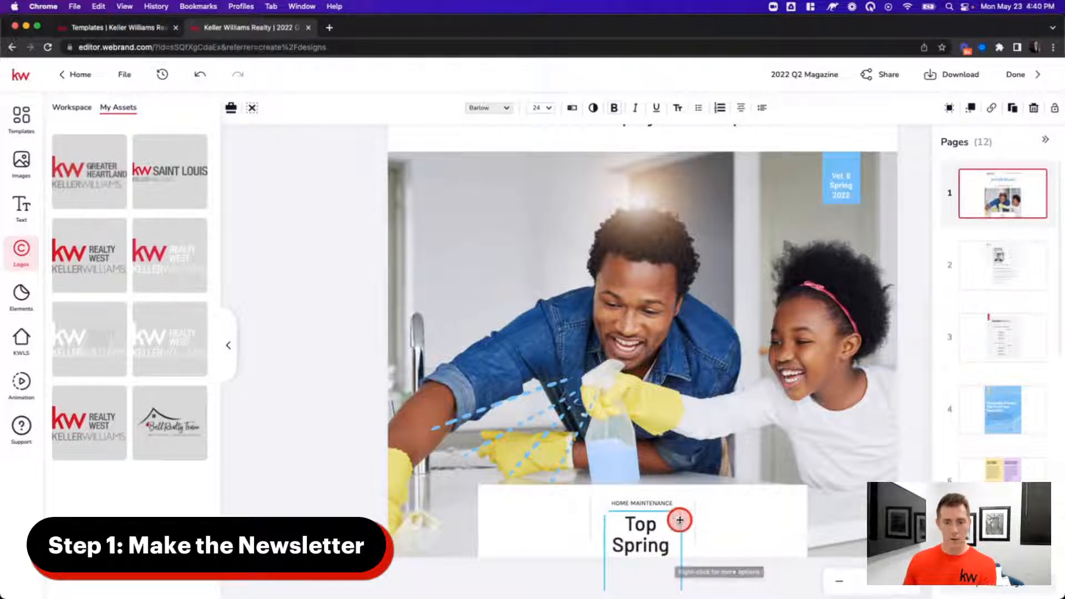
{"action": "mouse_move", "coordinate": [682, 511]}
{"action": "left_mouse_down"}
{"action": "mouse_move", "coordinate": [749, 504]}
{"action": "mouse_move", "coordinate": [707, 520]}
{"action": "mouse_move", "coordinate": [716, 544]}
{"action": "mouse_move", "coordinate": [703, 566]}
{"action": "mouse_move", "coordinate": [864, 553]}
{"action": "mouse_move", "coordinate": [889, 535]}
{"action": "left_mouse_up"}
{"action": "left_click_drag", "start_coordinate": [824, 489], "coordinate": [733, 526]}
{"action": "left_click_drag", "start_coordinate": [801, 525], "coordinate": [799, 524]}
{"action": "left_click", "coordinate": [538, 111]}
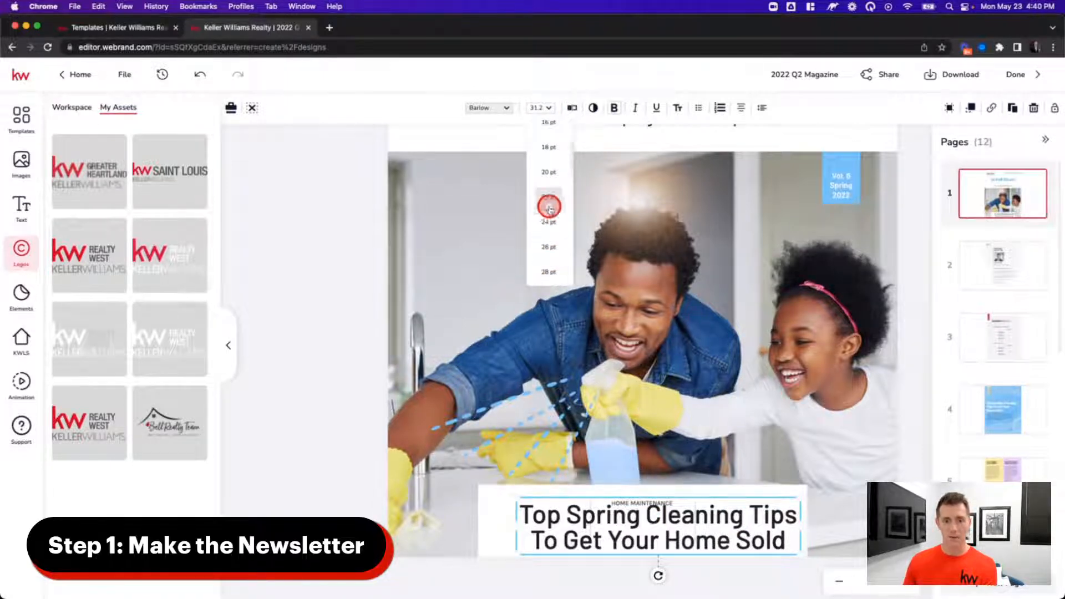
{"action": "left_click", "coordinate": [549, 208]}
{"action": "left_click_drag", "start_coordinate": [747, 522], "coordinate": [732, 537]}
- Set the HOME MAINTENANCE label to 18 pt on one line above the headline
{"action": "left_click", "coordinate": [695, 503]}
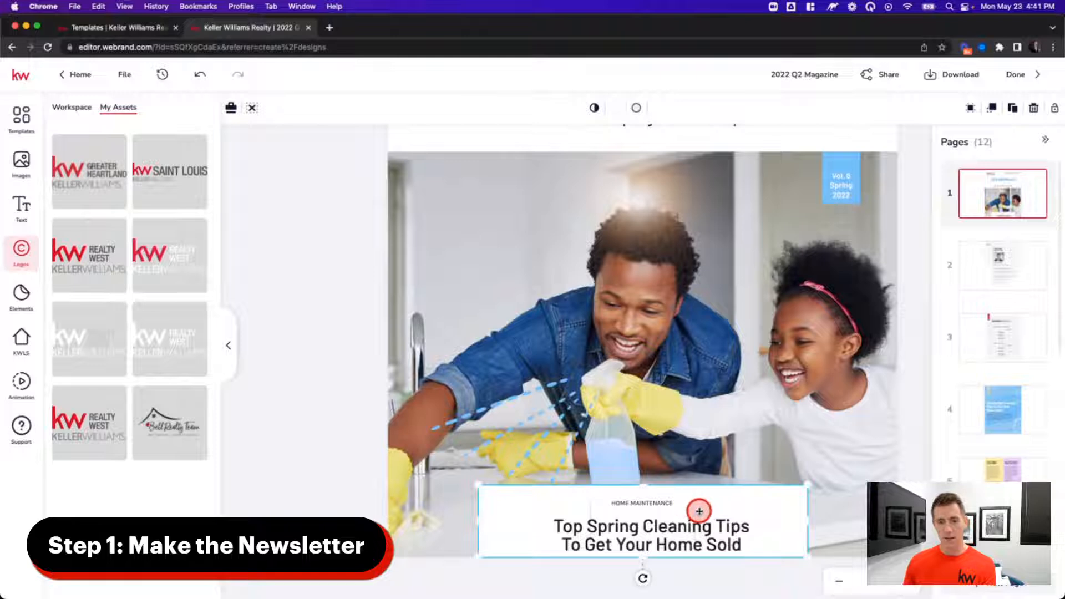
{"action": "left_click", "coordinate": [666, 504]}
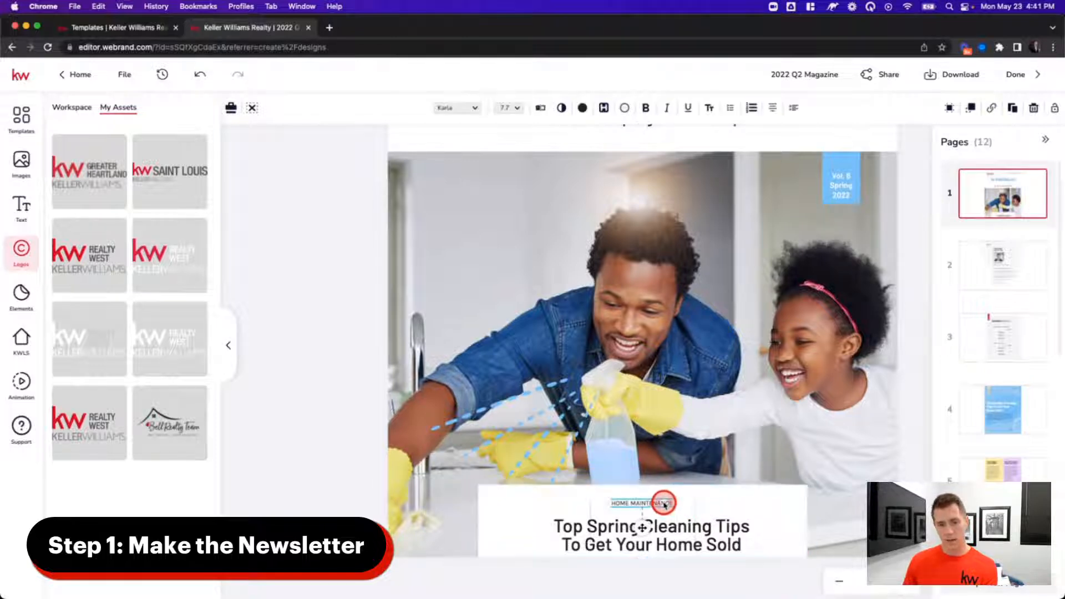
{"action": "left_click", "coordinate": [516, 110]}
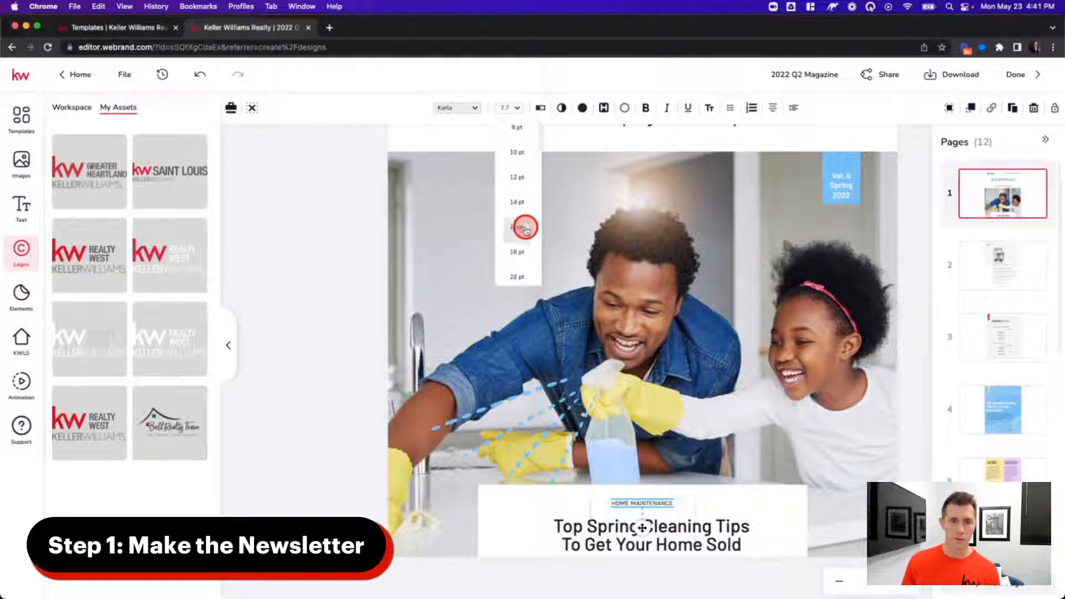
{"action": "left_click", "coordinate": [518, 191]}
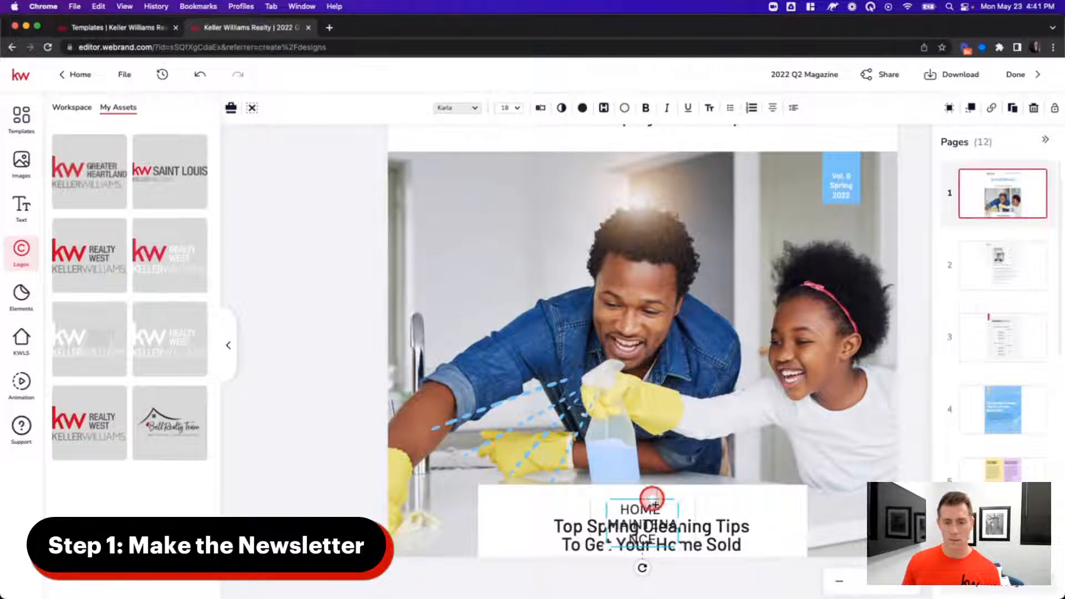
{"action": "left_click_drag", "start_coordinate": [698, 521], "coordinate": [705, 496]}
{"action": "left_click", "coordinate": [309, 429]}
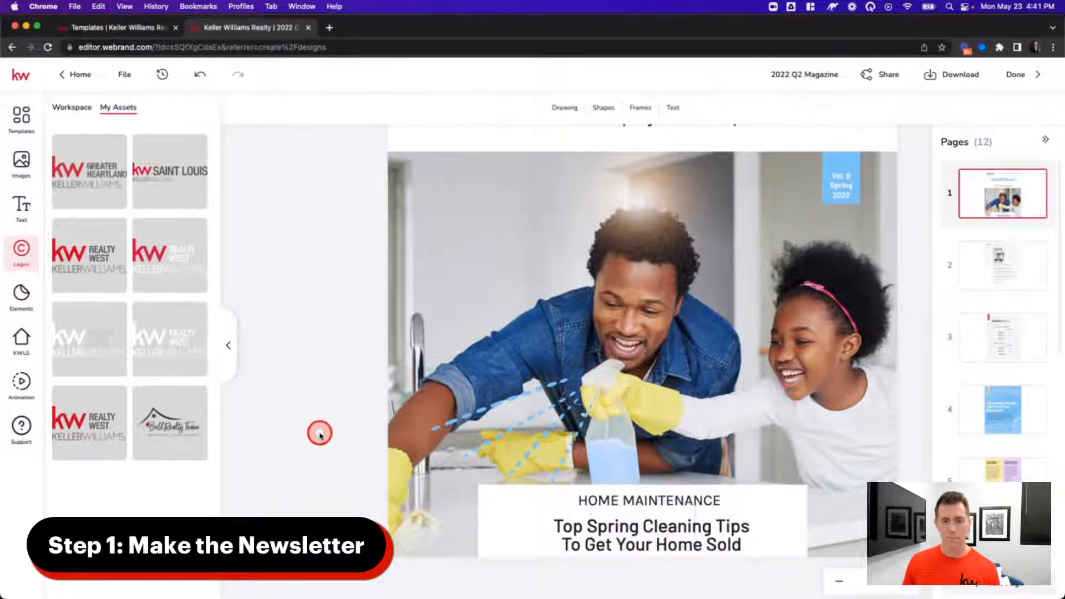
- Zoom out to the whole cover, align the headline, then go to page 2
{"action": "left_click", "coordinate": [839, 581]}
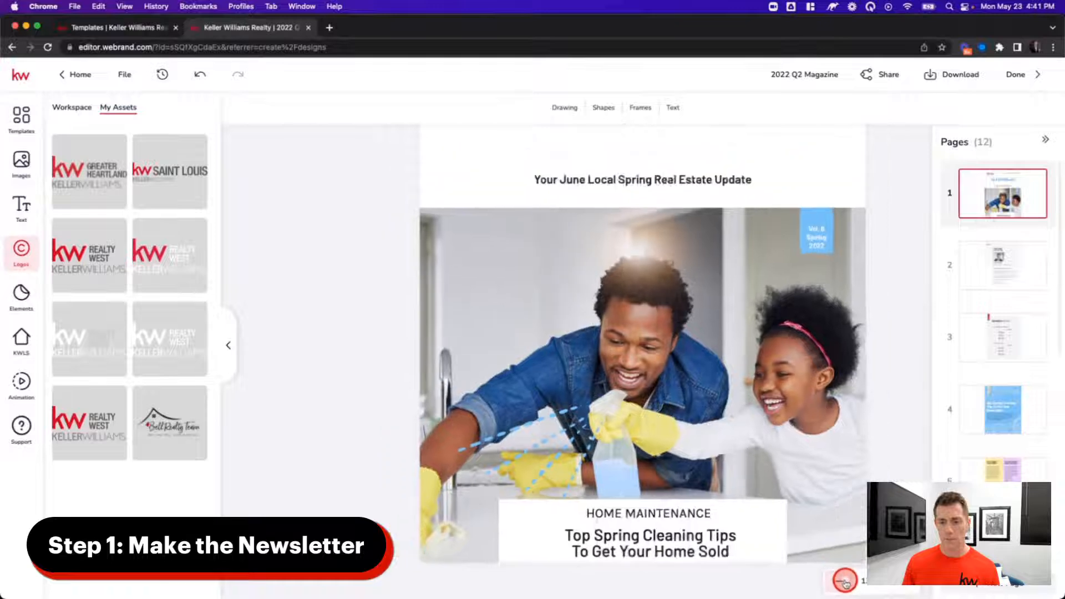
{"action": "left_click", "coordinate": [688, 550]}
{"action": "left_click_drag", "start_coordinate": [689, 549], "coordinate": [687, 548]}
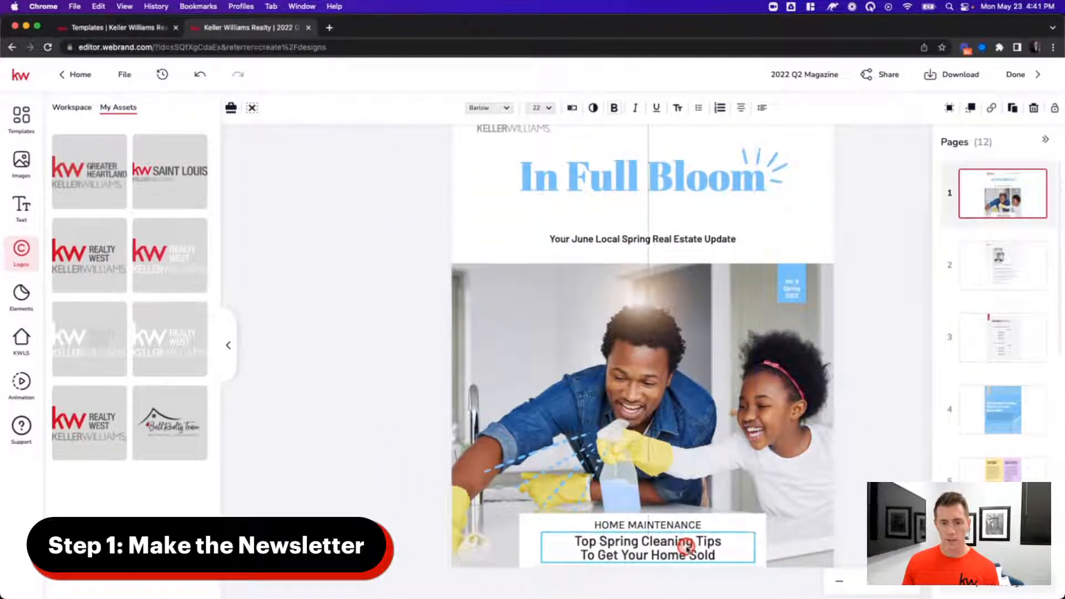
{"action": "left_click", "coordinate": [433, 396]}
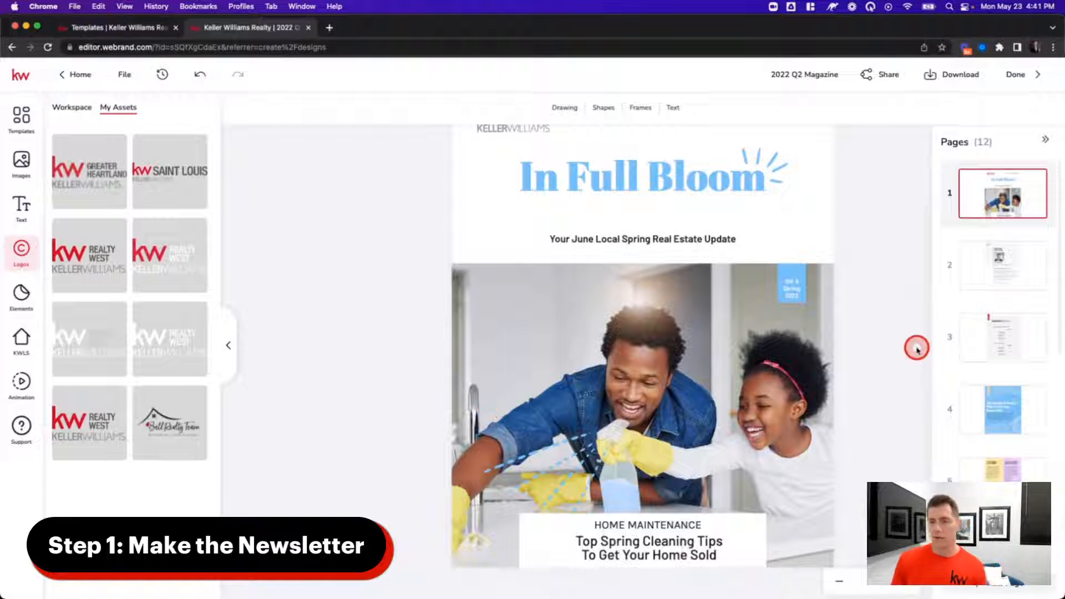
{"action": "left_click", "coordinate": [1002, 263]}
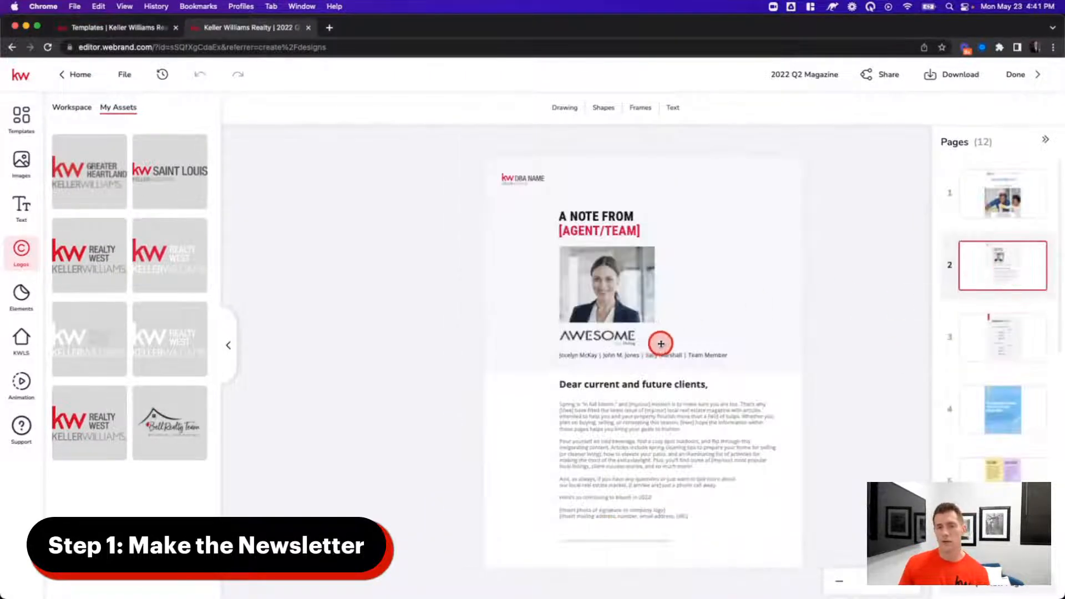
- Swap the page 2 logo for Greater Heartland and replace [AGENT/TEAM] with the agent's name
{"action": "left_click", "coordinate": [531, 178]}
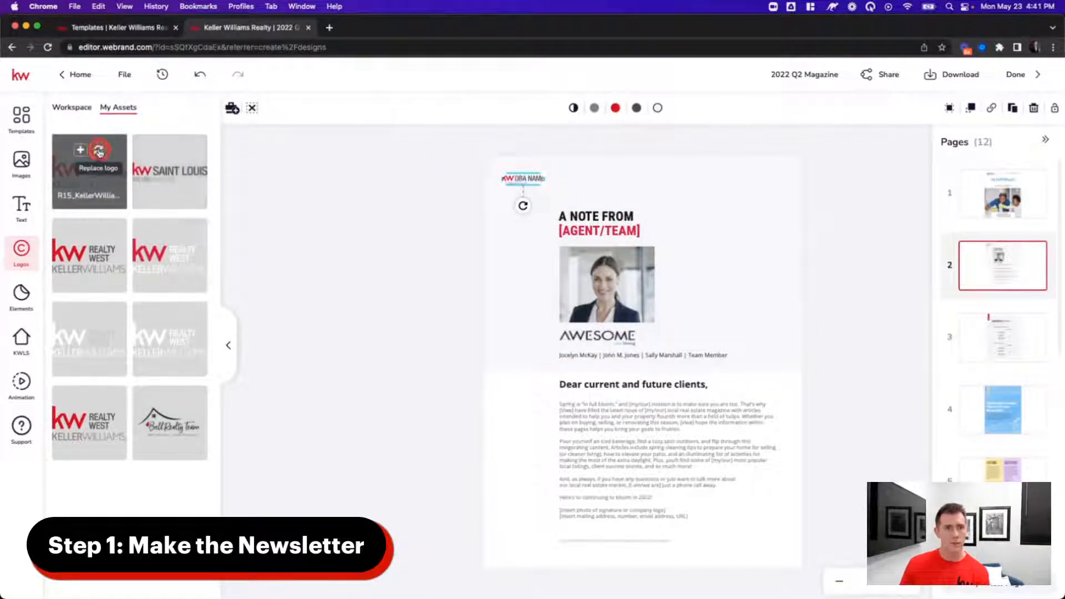
{"action": "left_click", "coordinate": [99, 150]}
{"action": "left_click", "coordinate": [619, 229]}
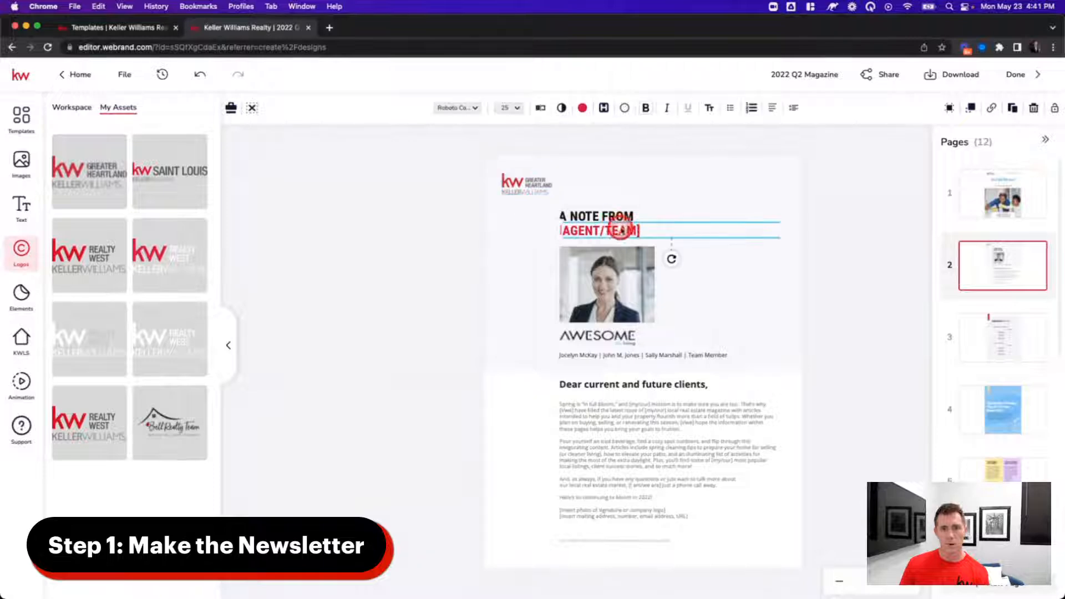
{"action": "double_click", "coordinate": [609, 230]}
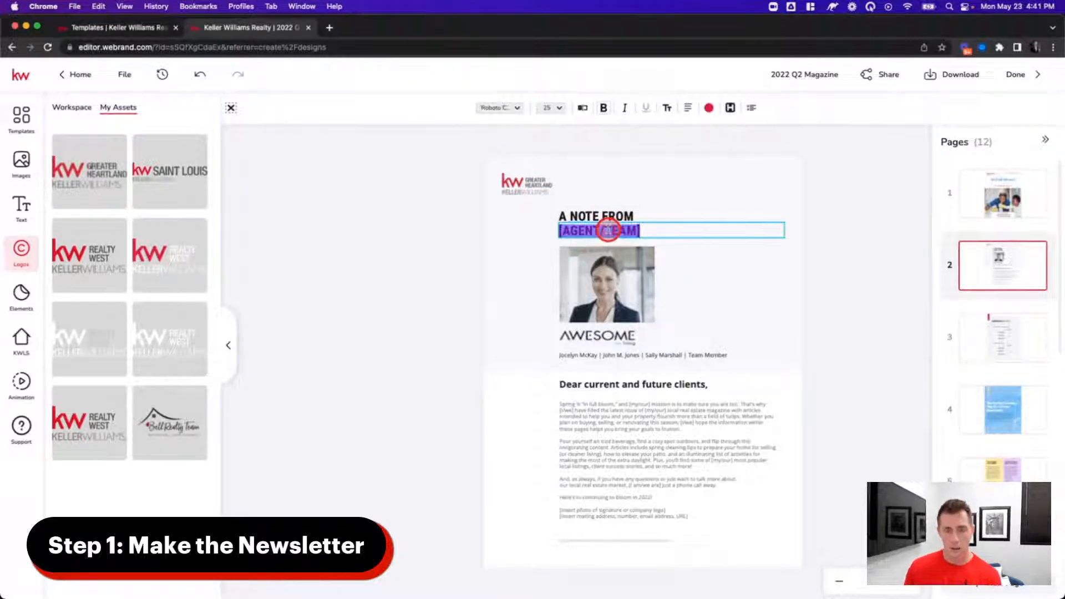
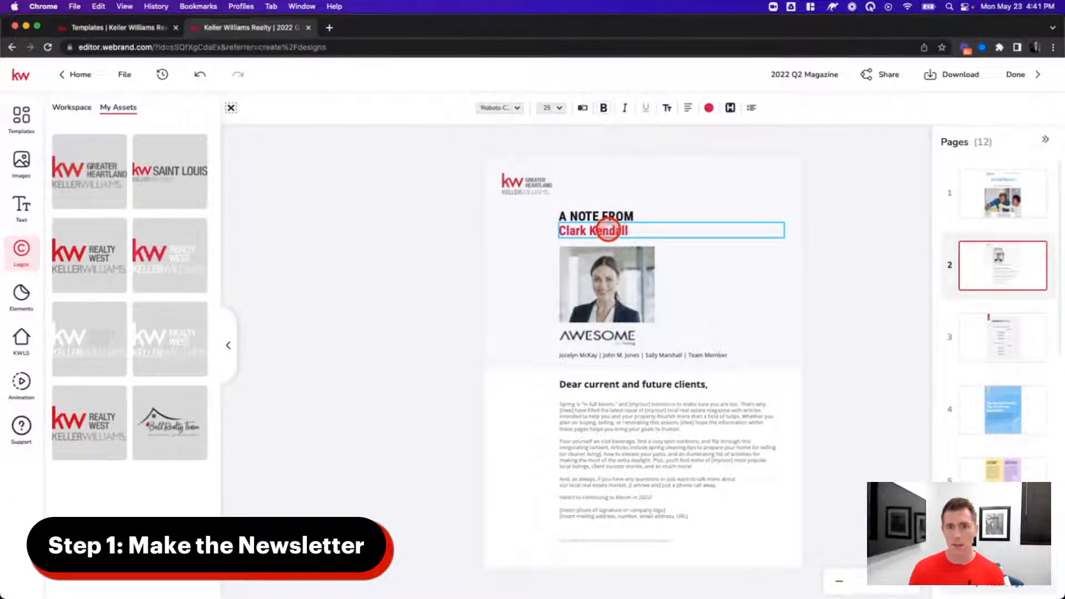
{"action": "left_click", "coordinate": [681, 281]}
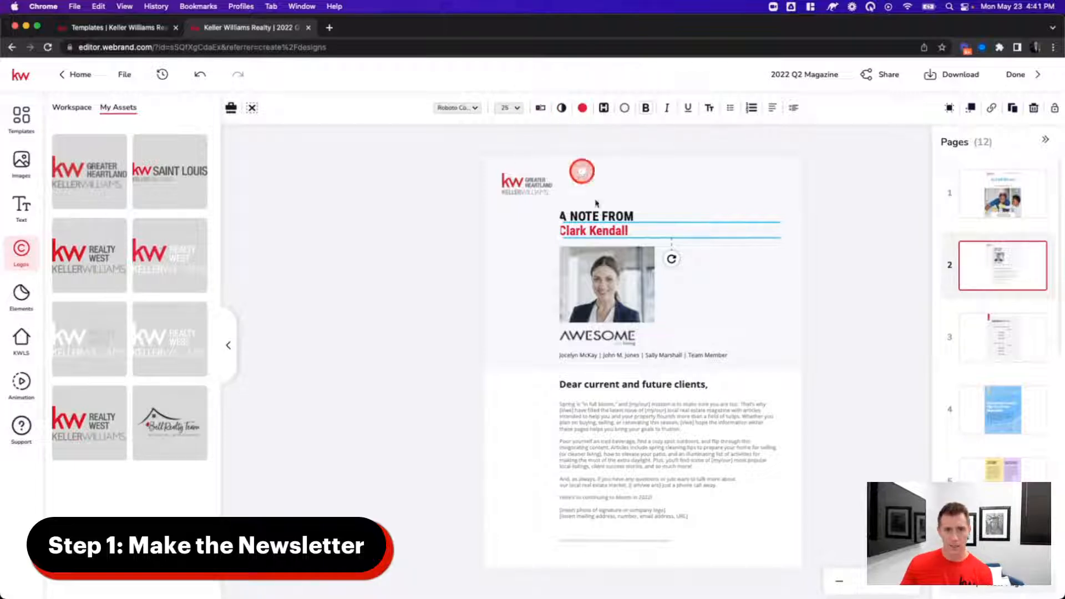
- Select the AWESOME team logo under the photo and add the Bell Realty Team logo to page 2
{"action": "left_click", "coordinate": [643, 385]}
{"action": "left_click", "coordinate": [570, 356]}
{"action": "left_click", "coordinate": [617, 338]}
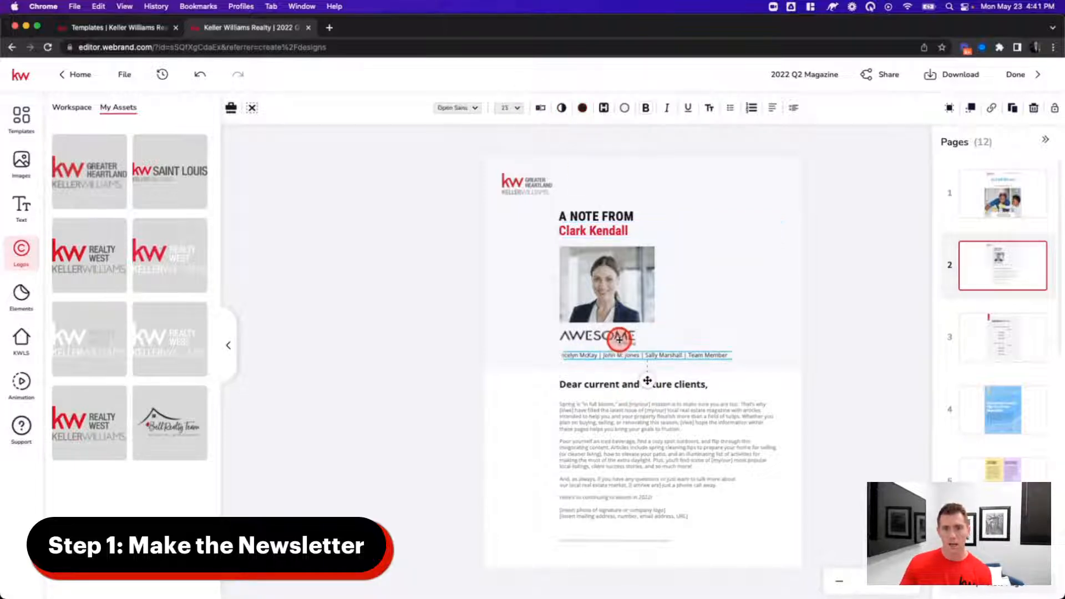
{"action": "left_click", "coordinate": [577, 330]}
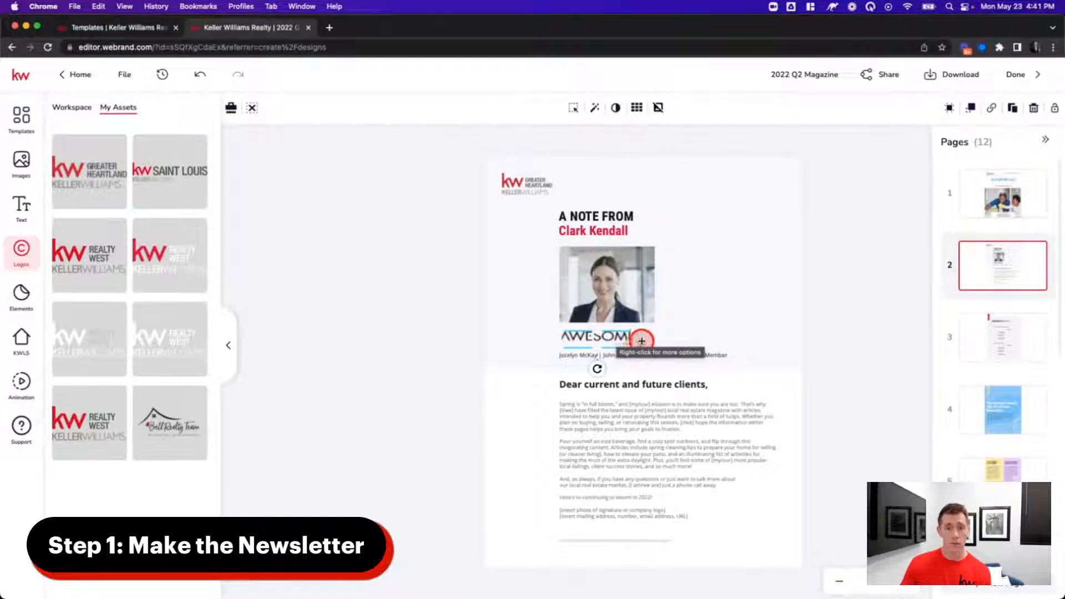
{"action": "left_click_drag", "start_coordinate": [642, 341], "coordinate": [622, 335]}
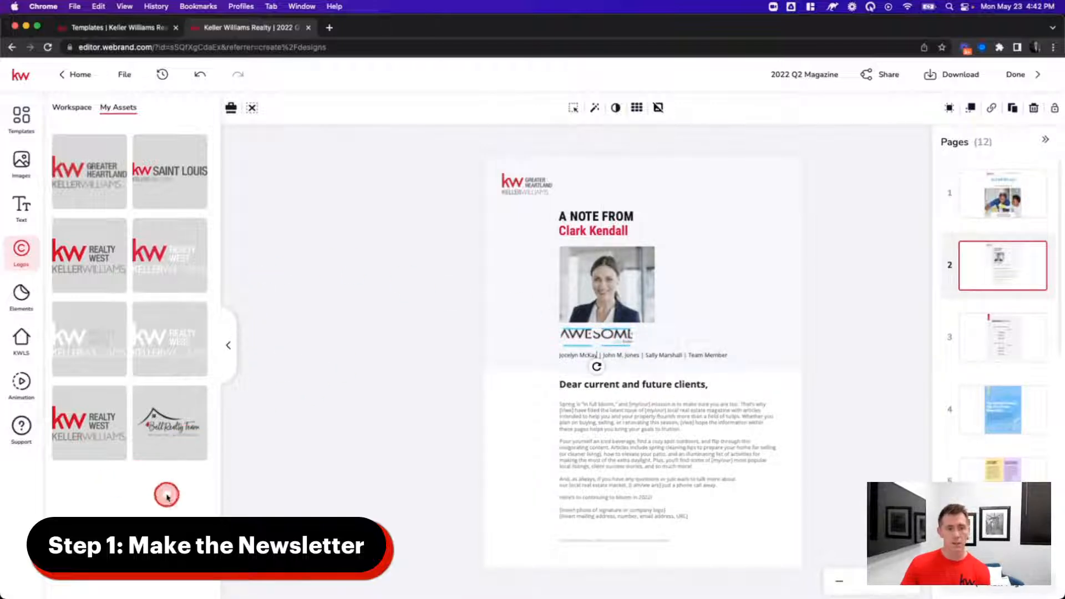
{"action": "left_click_drag", "start_coordinate": [169, 423], "coordinate": [673, 389]}
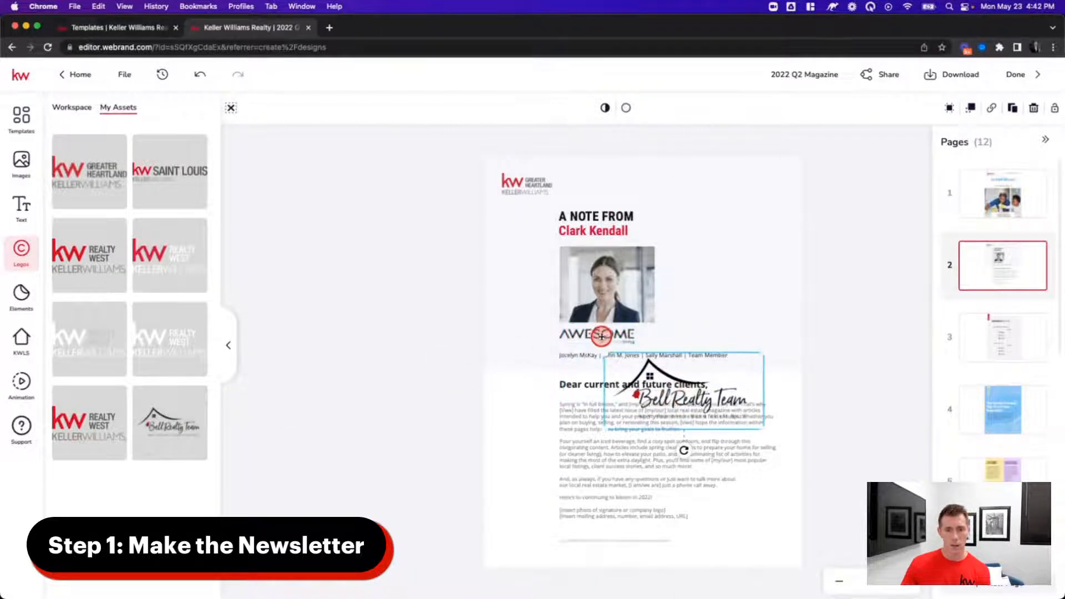
- Delete the AWESOME logo and empty placeholder, then shrink the Bell Realty Team logo beneath the photo
{"action": "left_click", "coordinate": [602, 336]}
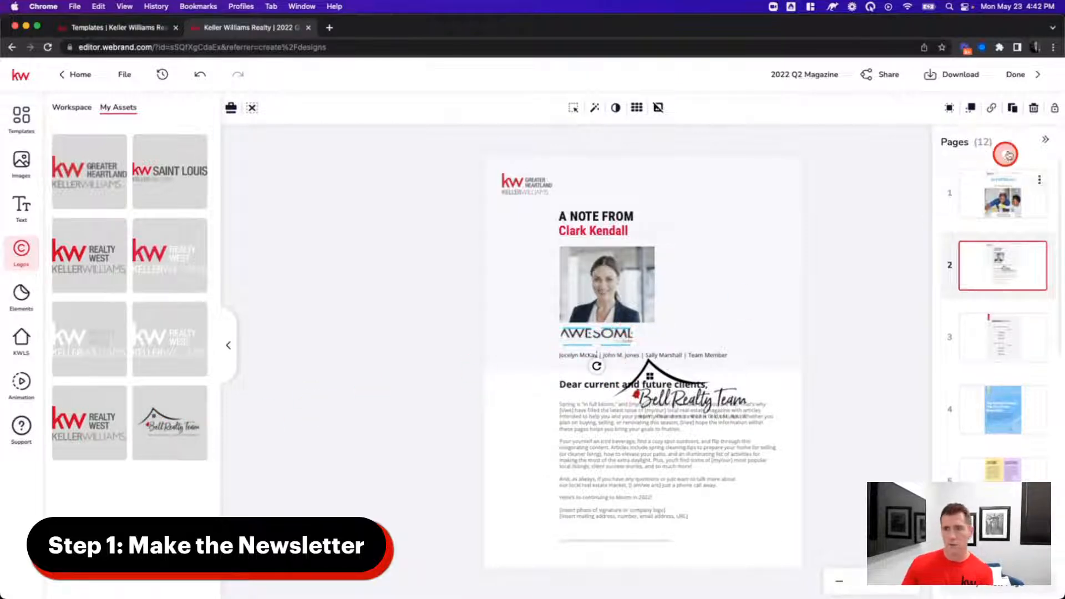
{"action": "left_click", "coordinate": [1033, 108]}
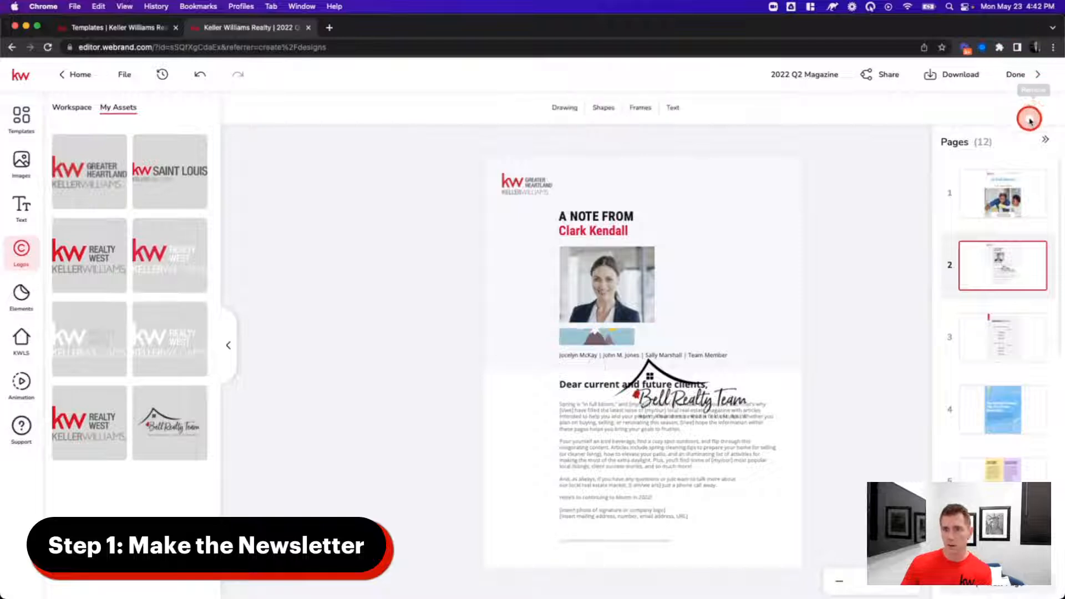
{"action": "left_click", "coordinate": [620, 335]}
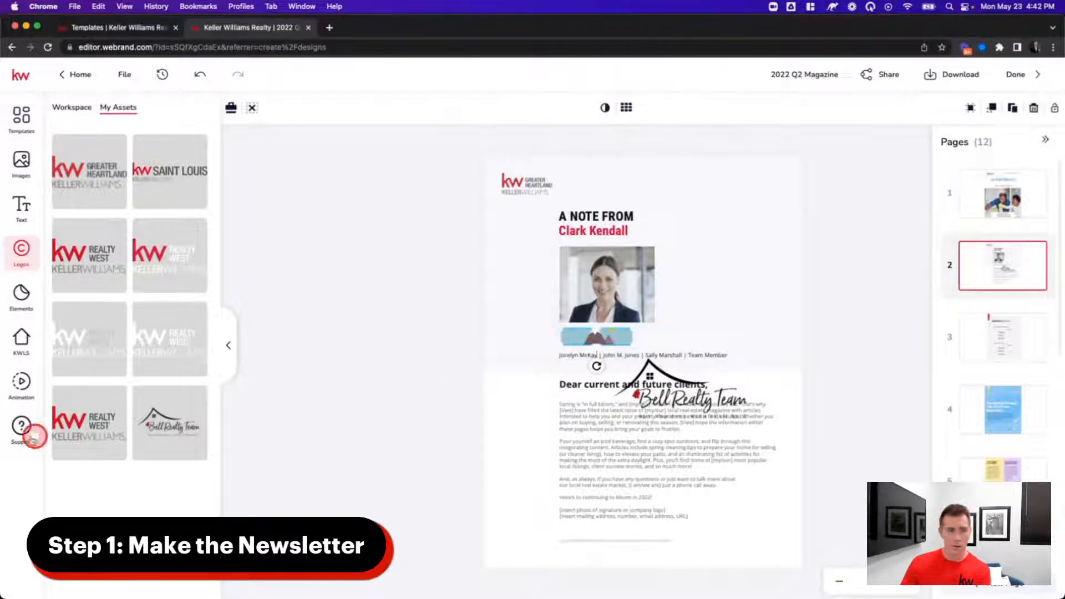
{"action": "key", "text": "BackSpace"}
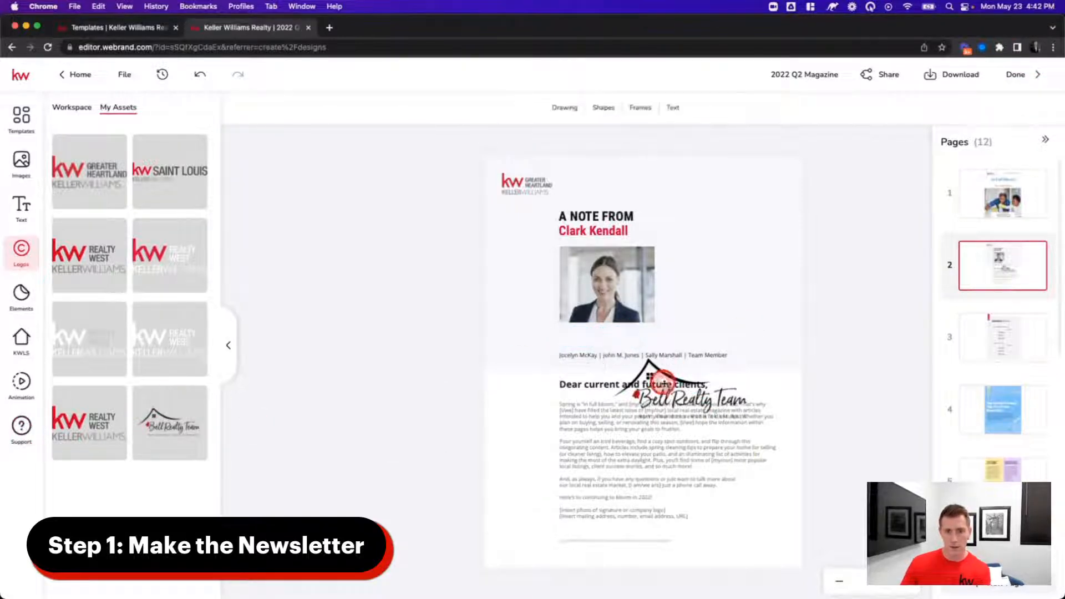
{"action": "left_click_drag", "start_coordinate": [692, 398], "coordinate": [641, 328]}
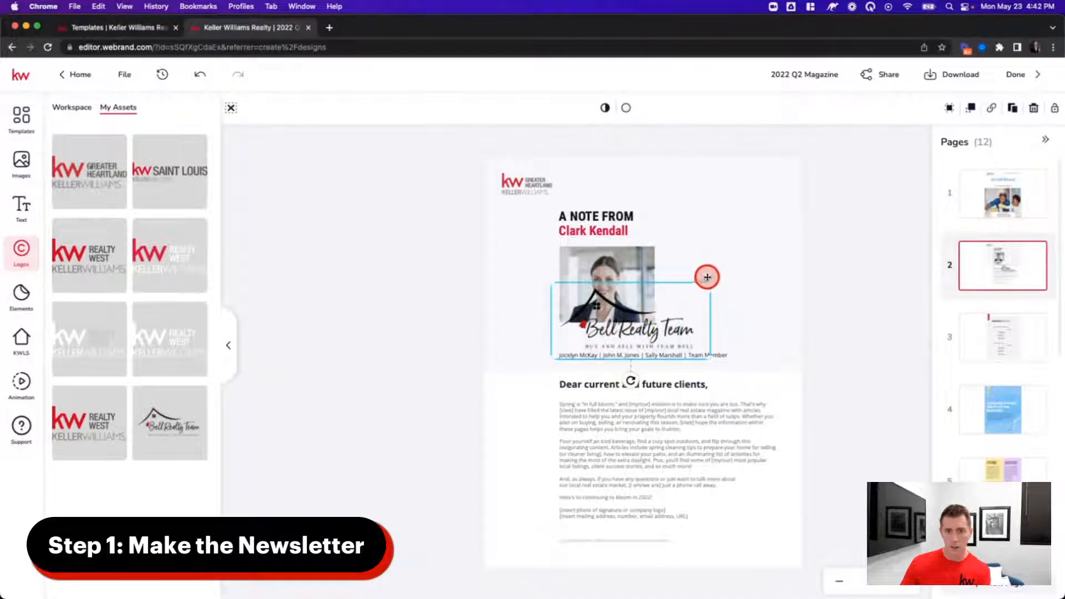
{"action": "left_click_drag", "start_coordinate": [712, 282], "coordinate": [589, 333]}
{"action": "left_click", "coordinate": [602, 278]}
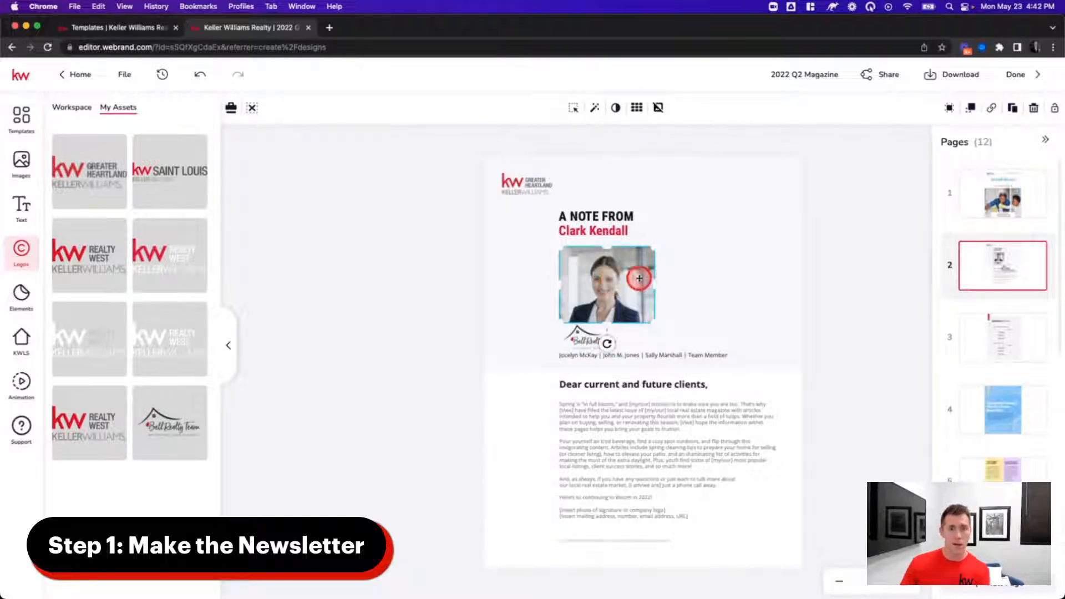
{"action": "left_click", "coordinate": [21, 160]}
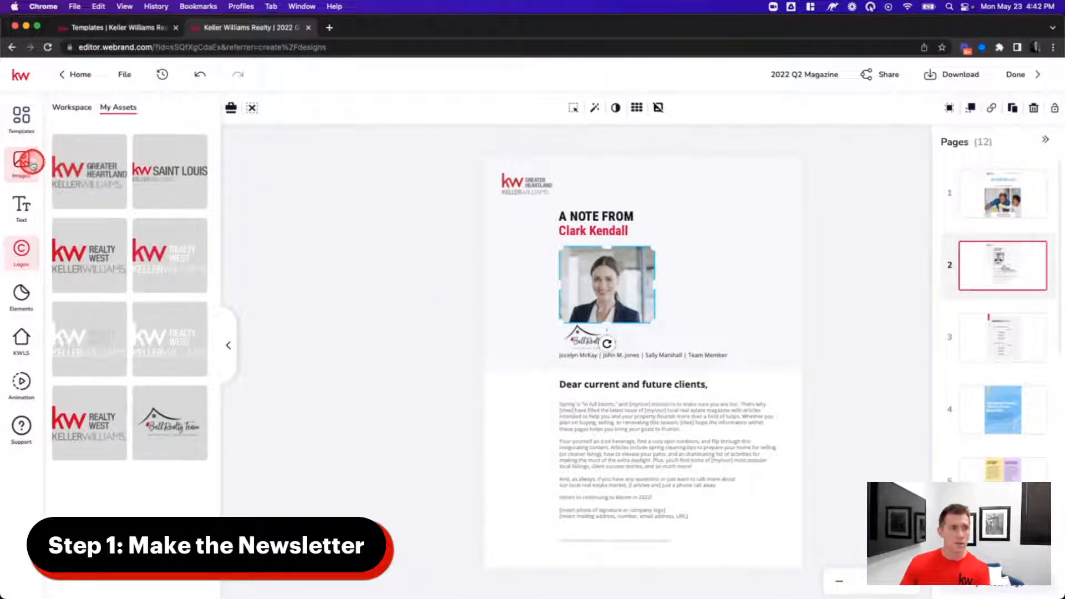
- Replace the agent photo with the suit headshot and pan it inside the frame
{"action": "left_click", "coordinate": [166, 379]}
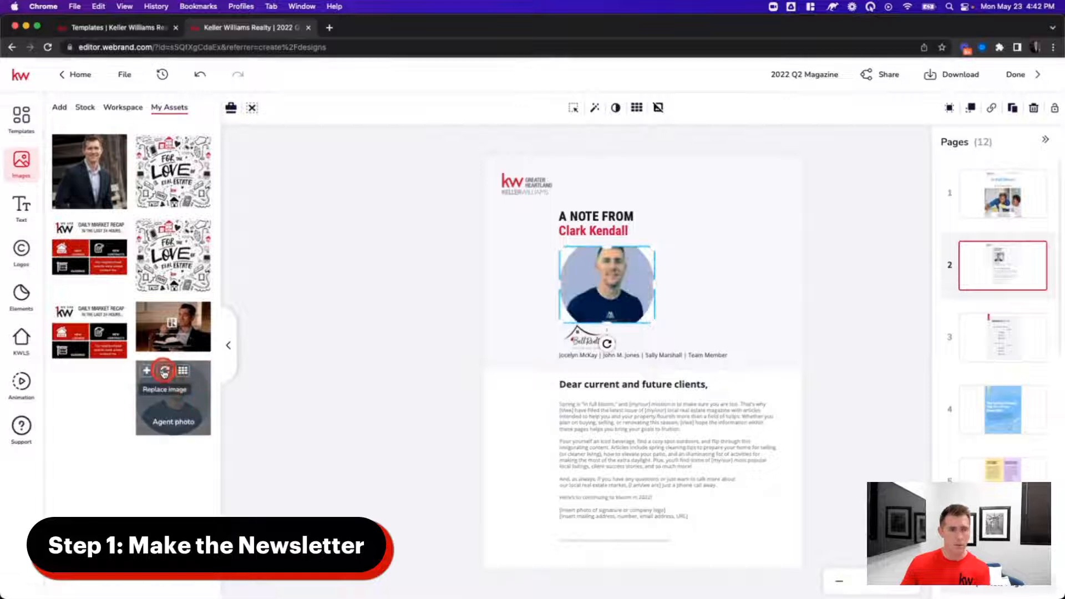
{"action": "left_click", "coordinate": [82, 144]}
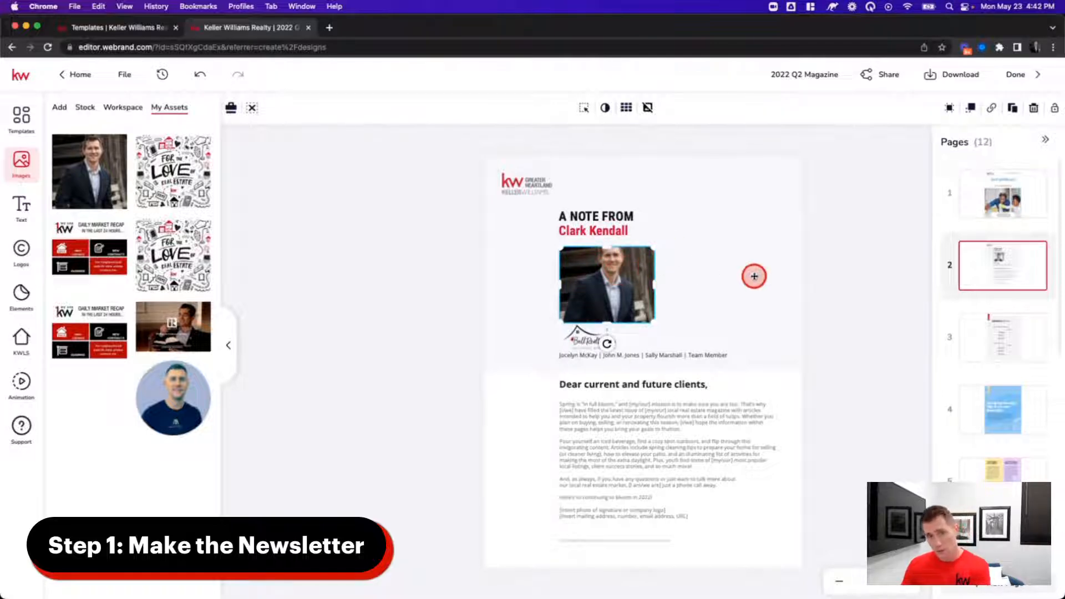
{"action": "double_click", "coordinate": [613, 281]}
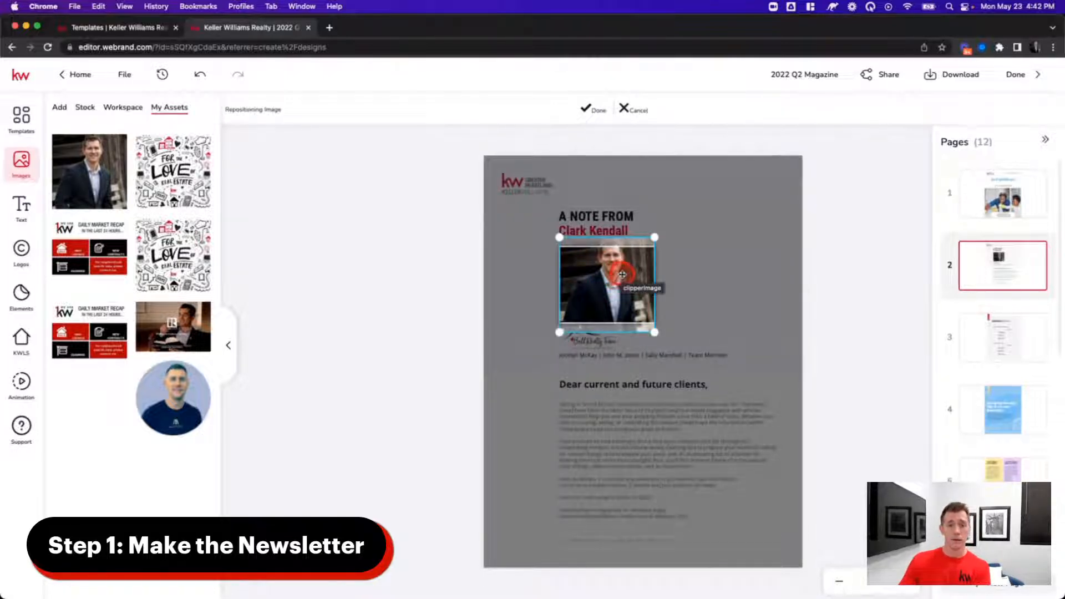
{"action": "left_click_drag", "start_coordinate": [625, 269], "coordinate": [627, 279]}
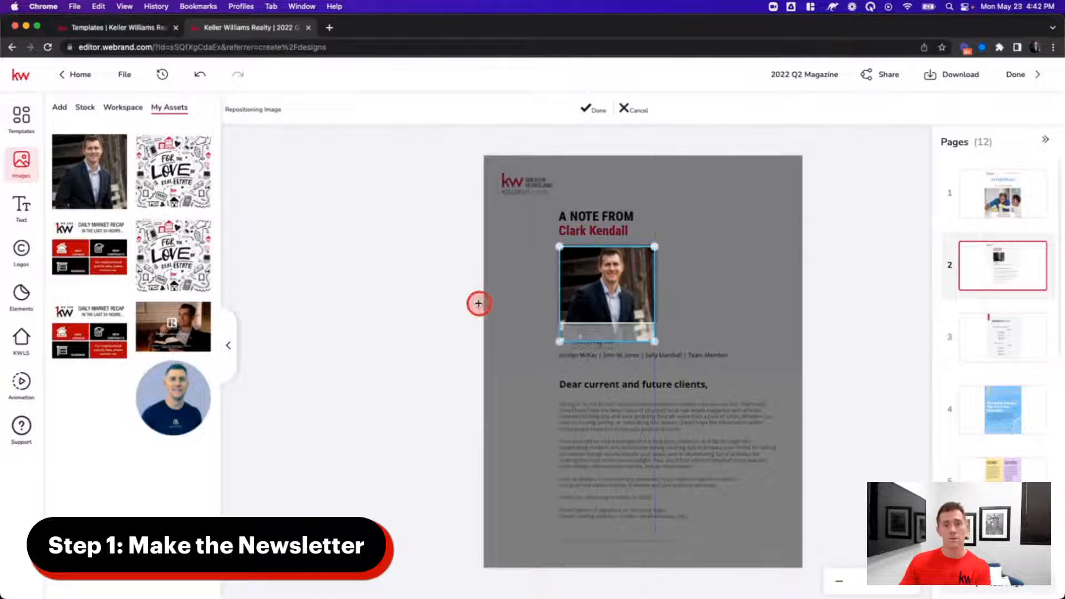
{"action": "left_click", "coordinate": [840, 280]}
{"action": "double_click", "coordinate": [624, 286]}
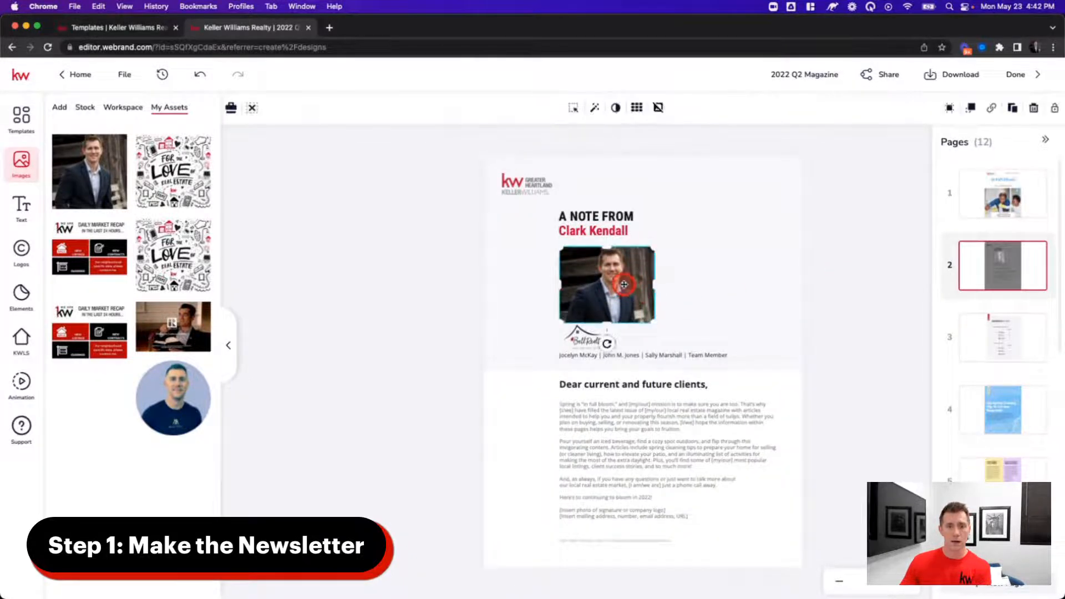
{"action": "mouse_move", "coordinate": [624, 285]}
{"action": "left_mouse_down"}
{"action": "mouse_move", "coordinate": [560, 279]}
{"action": "mouse_move", "coordinate": [440, 295]}
{"action": "left_mouse_up"}
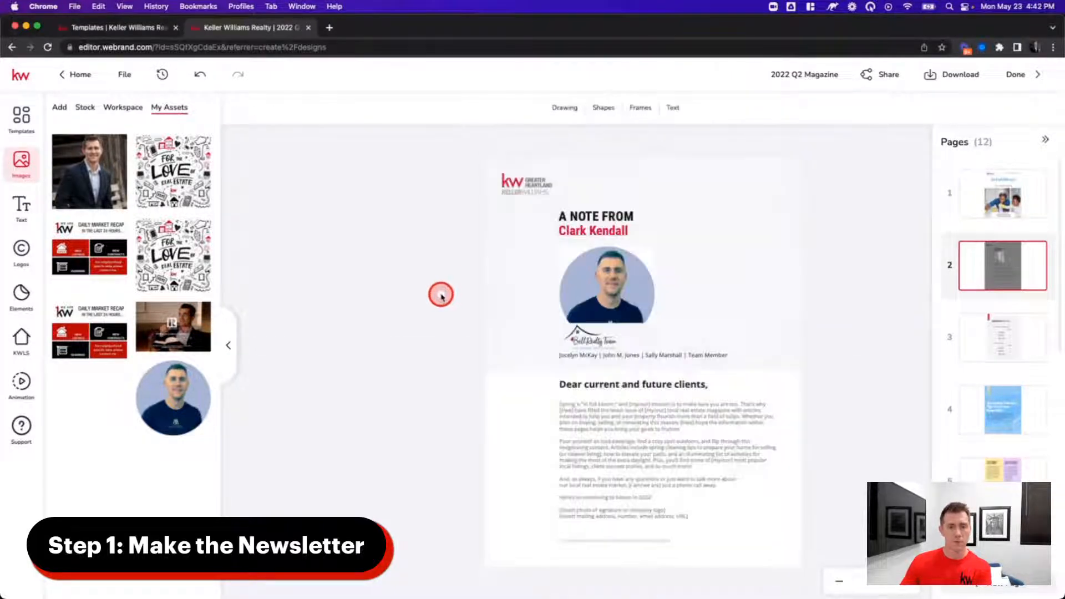
- Reapply the suit portrait and move it down within the frame, confirming the framing
{"action": "left_click", "coordinate": [563, 355]}
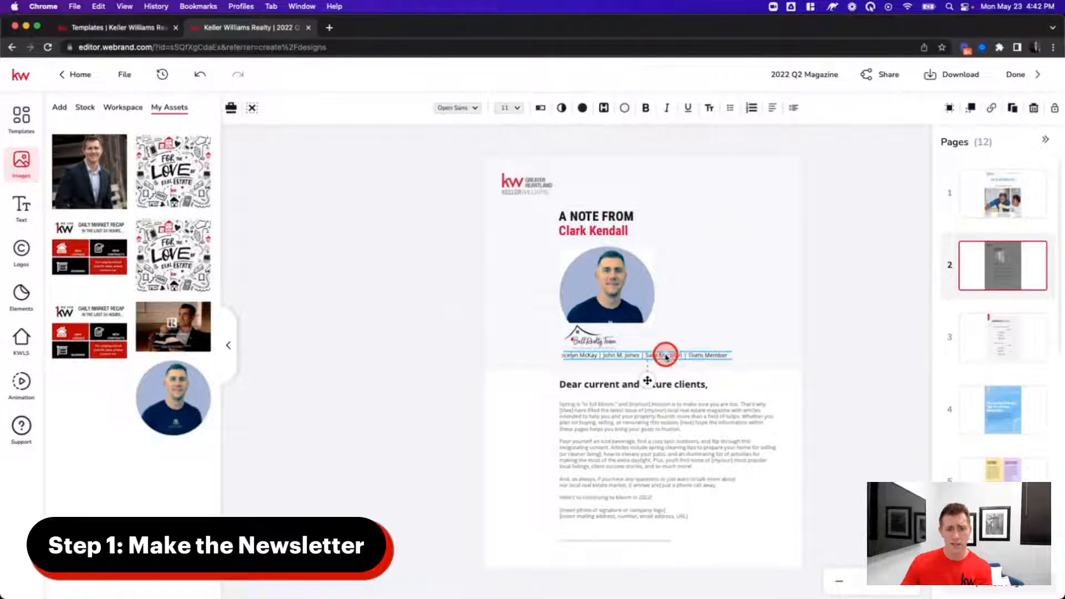
{"action": "left_click", "coordinate": [628, 285]}
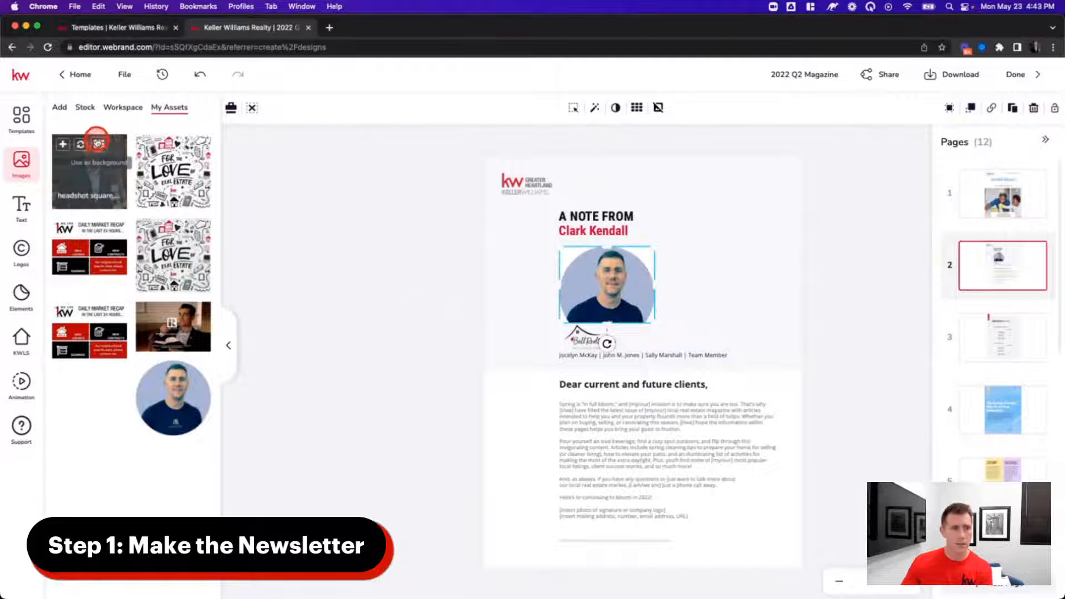
{"action": "left_click", "coordinate": [94, 146]}
{"action": "double_click", "coordinate": [606, 284]}
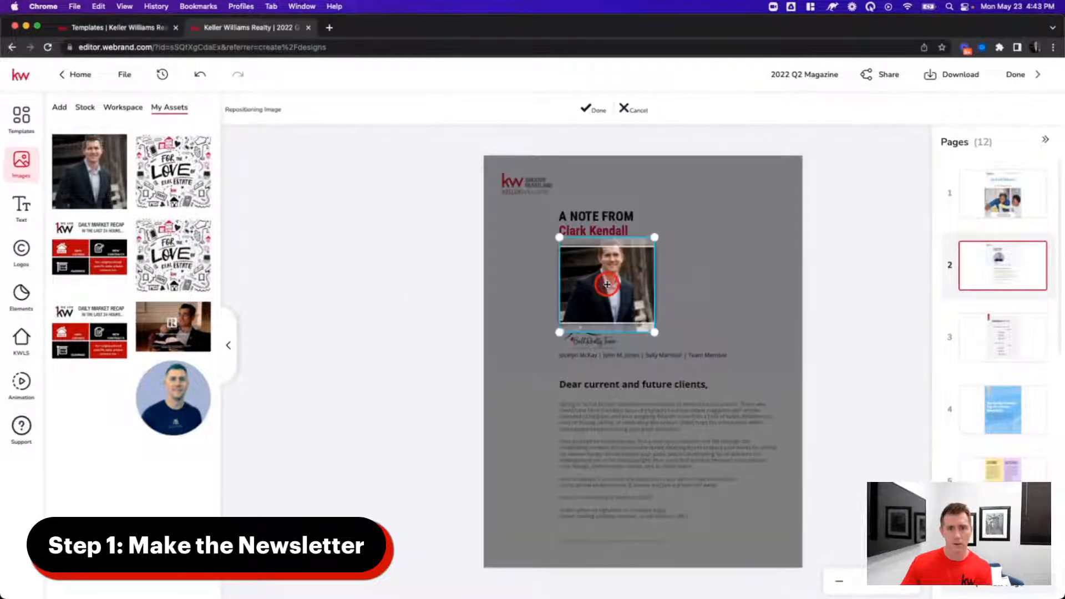
{"action": "left_click_drag", "start_coordinate": [615, 276], "coordinate": [616, 287]}
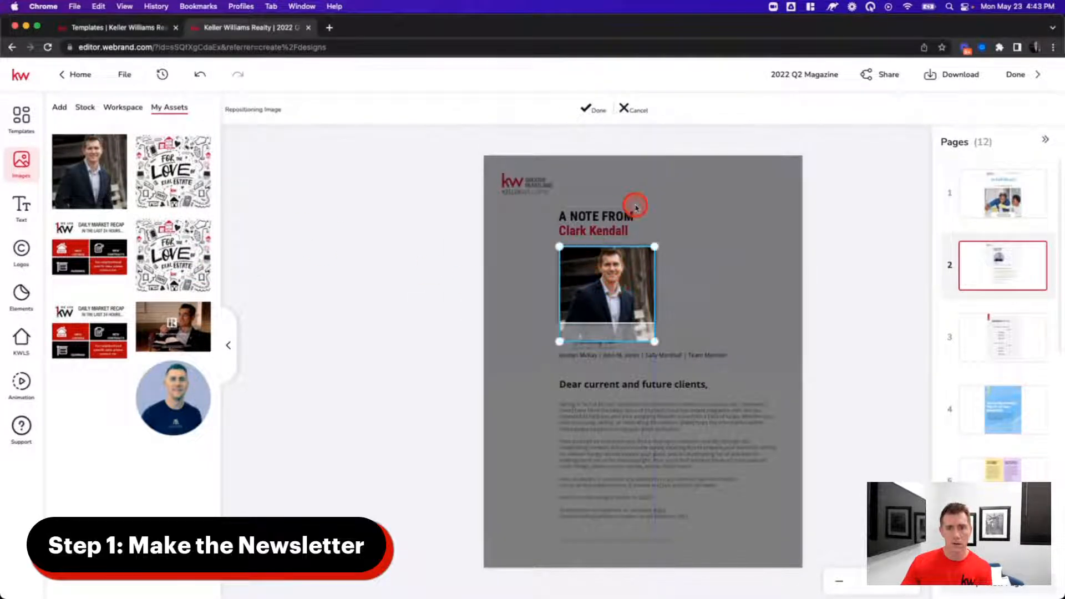
{"action": "left_click", "coordinate": [587, 107]}
- Delete the line of team member names under the logo
{"action": "left_click", "coordinate": [605, 359]}
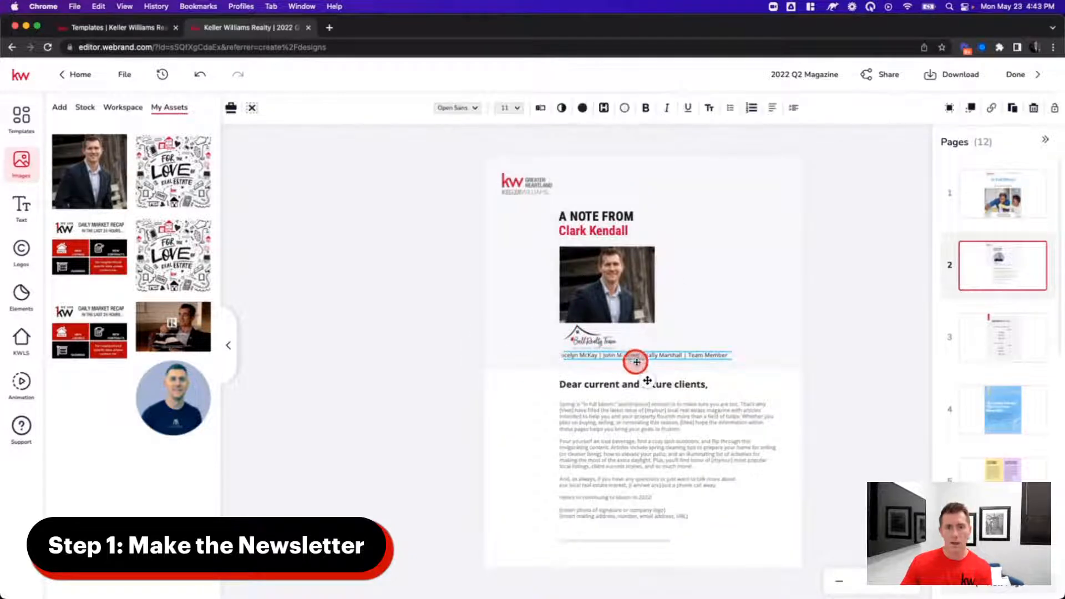
{"action": "left_click_drag", "start_coordinate": [640, 359], "coordinate": [675, 359]}
{"action": "key", "text": "Delete"}
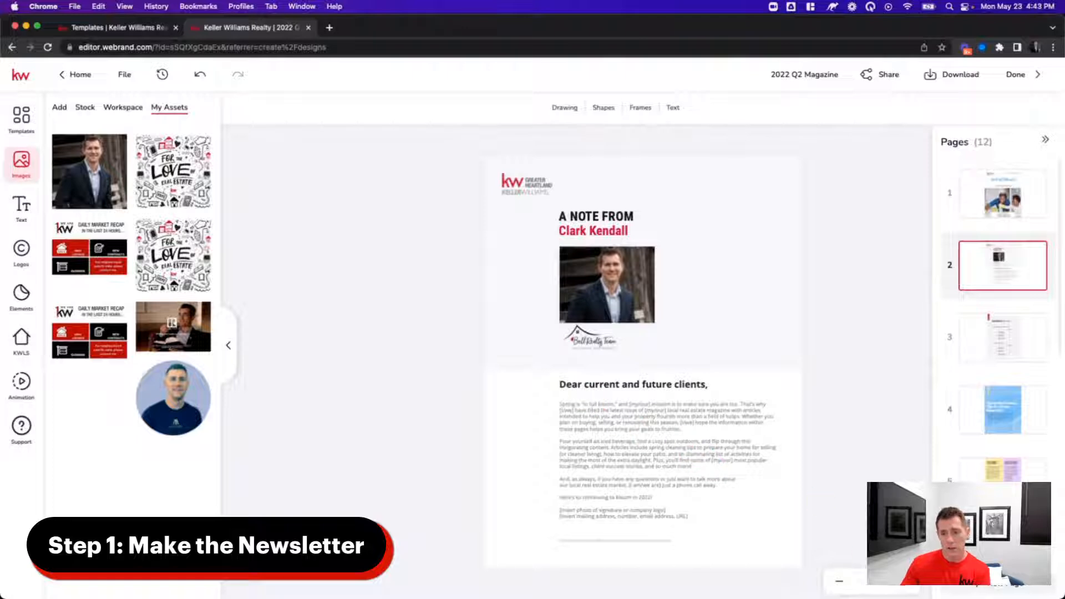
- Select the letter body and open it in the full text editor
{"action": "scroll", "coordinate": [721, 488], "scroll_direction": "up", "scroll_amount": 3}
{"action": "scroll", "coordinate": [798, 495], "scroll_direction": "down", "scroll_amount": 1}
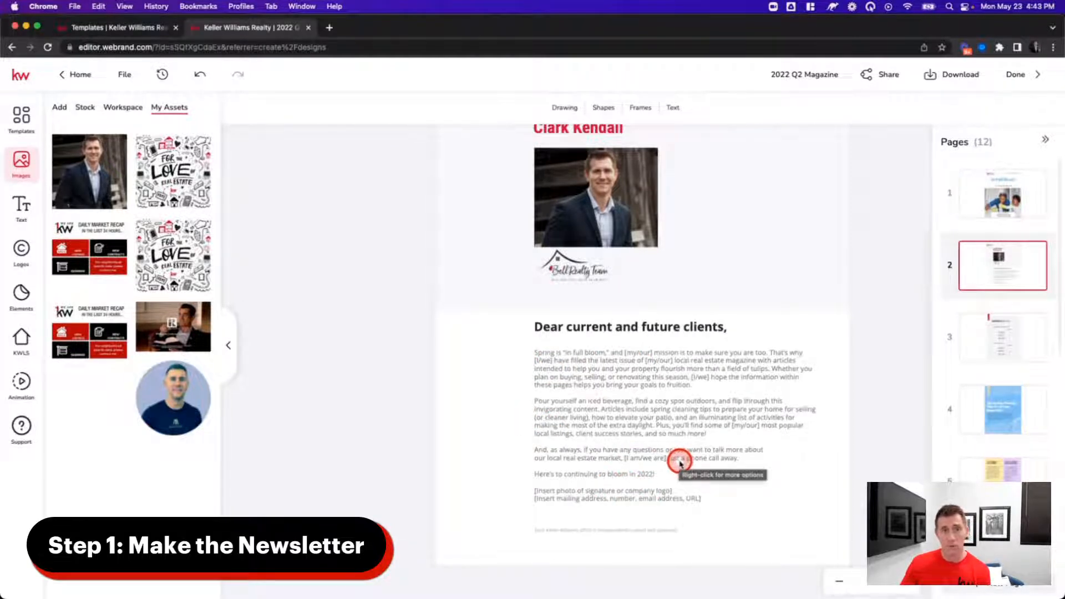
{"action": "left_click", "coordinate": [626, 353]}
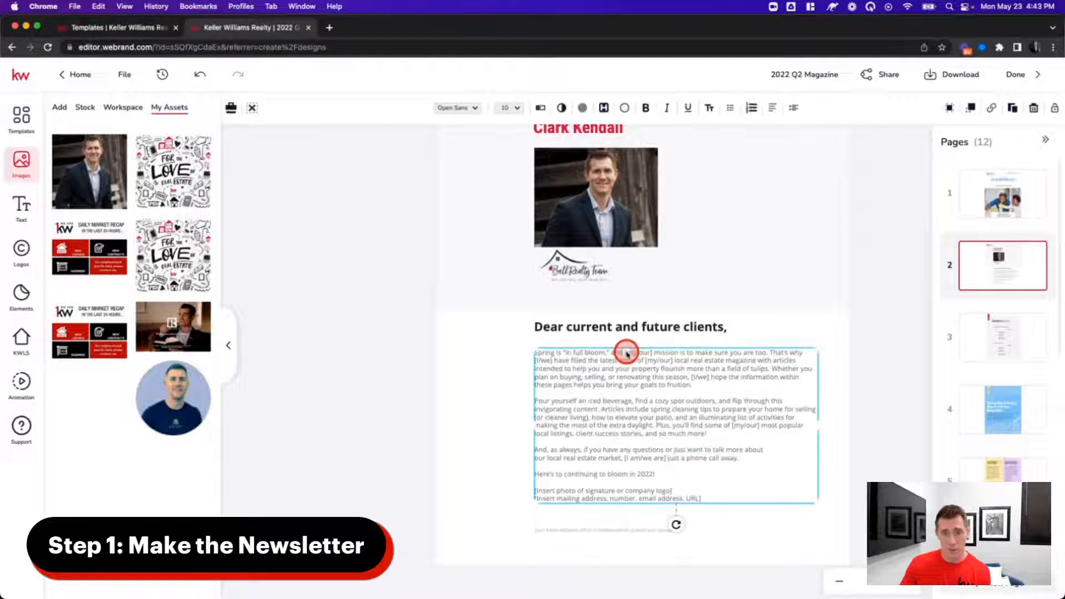
{"action": "left_click", "coordinate": [625, 351]}
{"action": "left_click", "coordinate": [485, 416]}
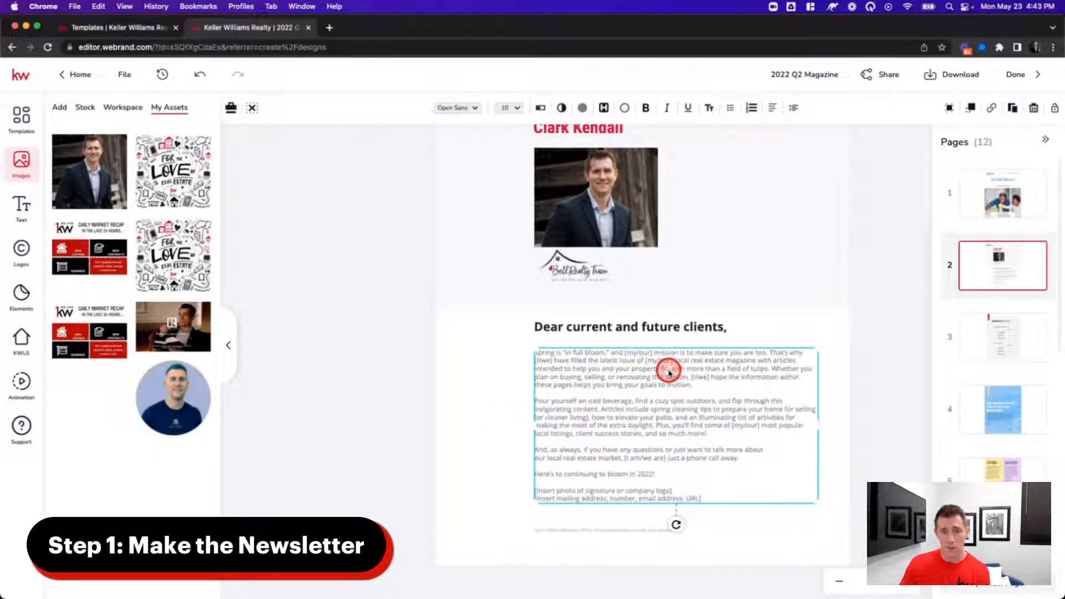
{"action": "left_click", "coordinate": [543, 108]}
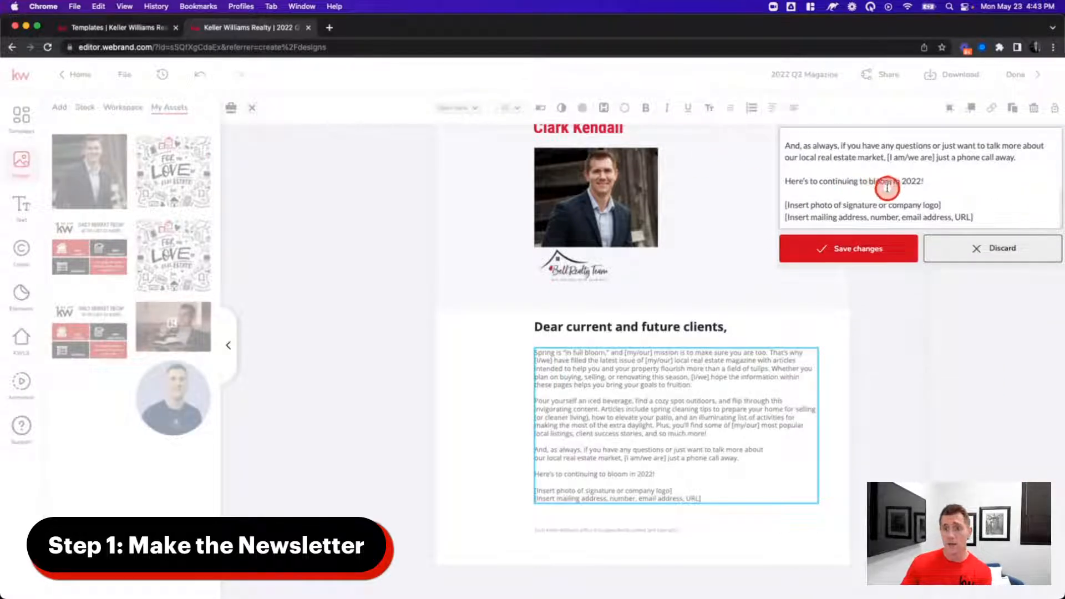
- Replace the [my/our] placeholders with 'my' and [I/we] with 'I' in the opening lines
{"action": "scroll", "coordinate": [902, 176], "scroll_direction": "up", "scroll_amount": 10}
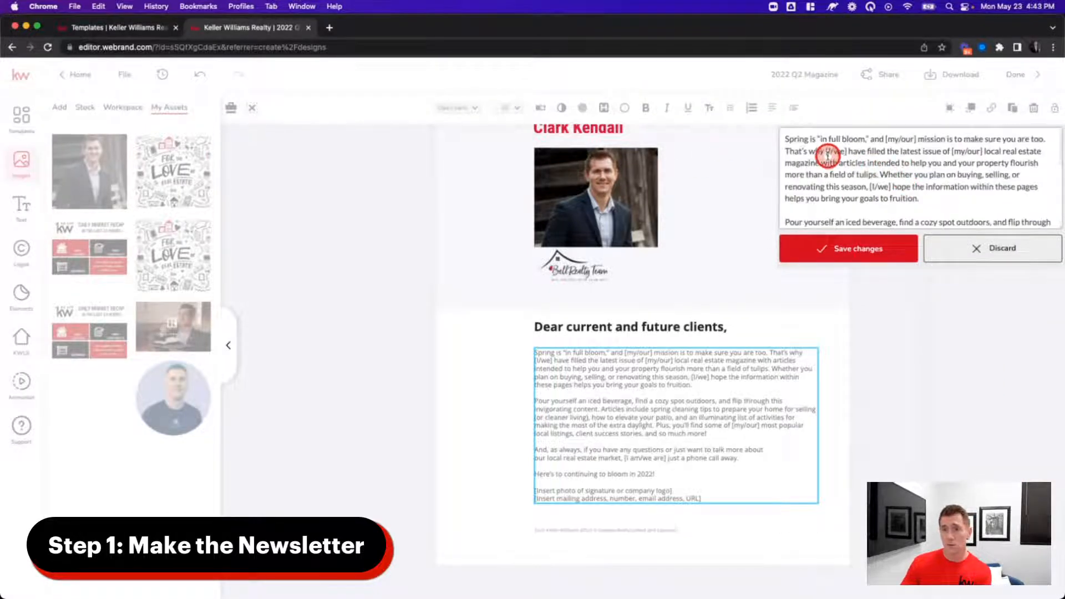
{"action": "left_click_drag", "start_coordinate": [886, 139], "coordinate": [898, 139]}
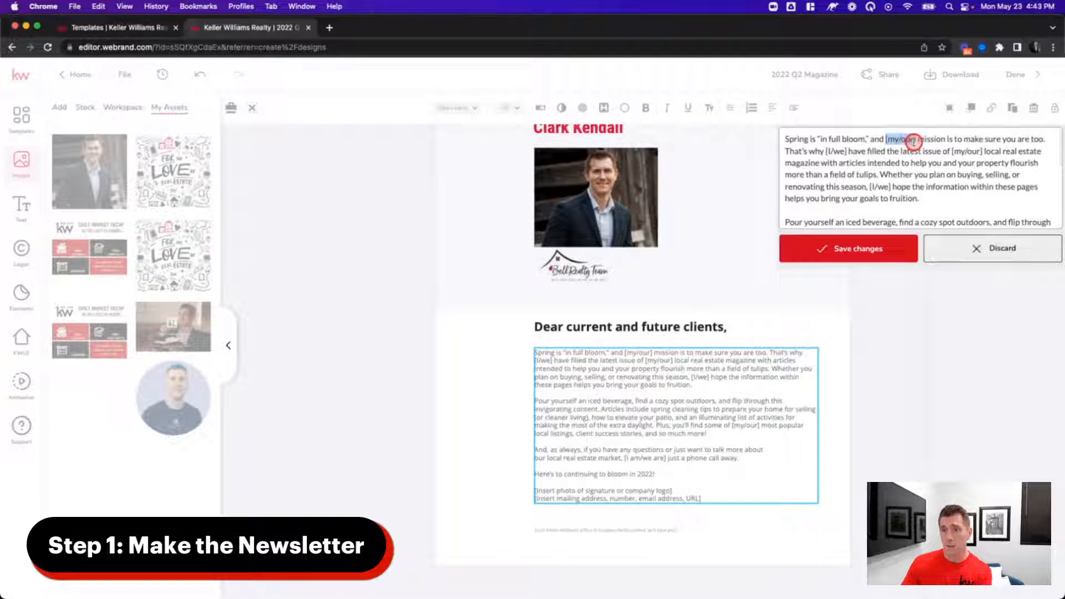
{"action": "type", "text": "my"}
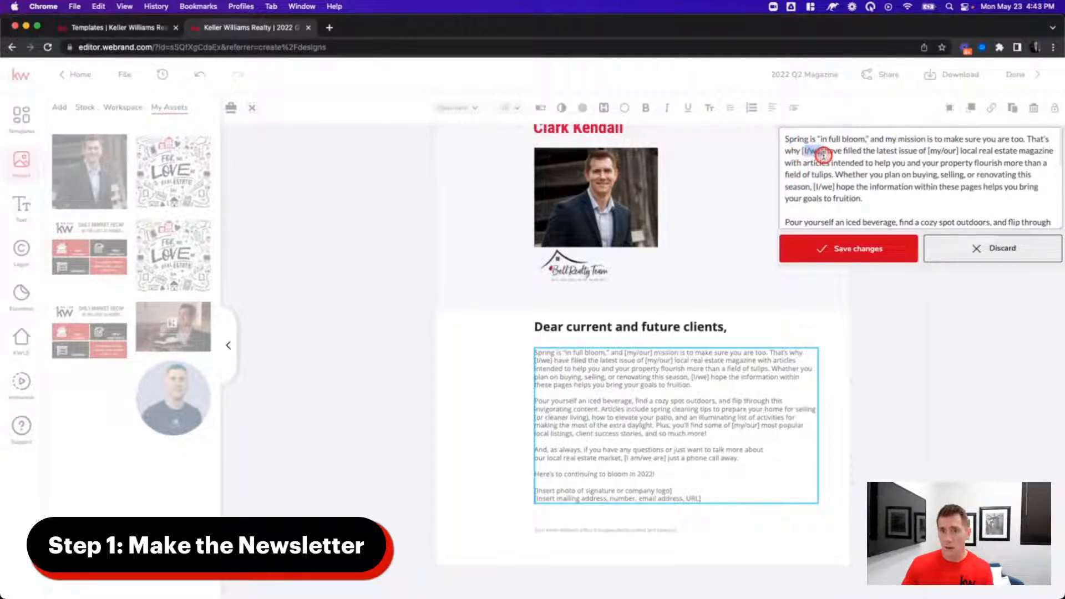
{"action": "left_click_drag", "start_coordinate": [823, 154], "coordinate": [826, 151]}
{"action": "key", "text": "BackSpace"}
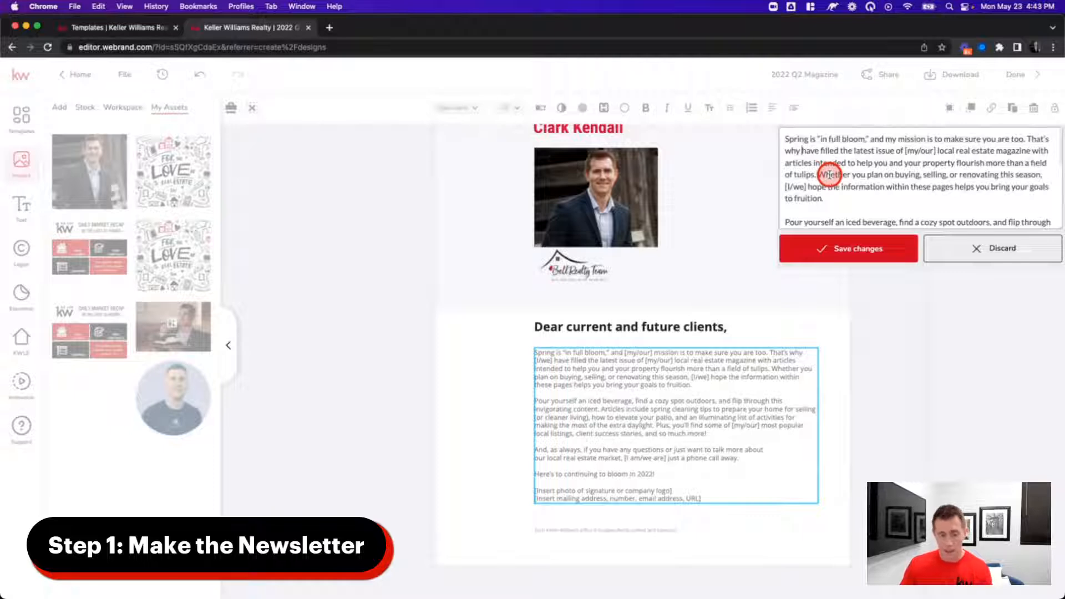
{"action": "type", "text": "I"}
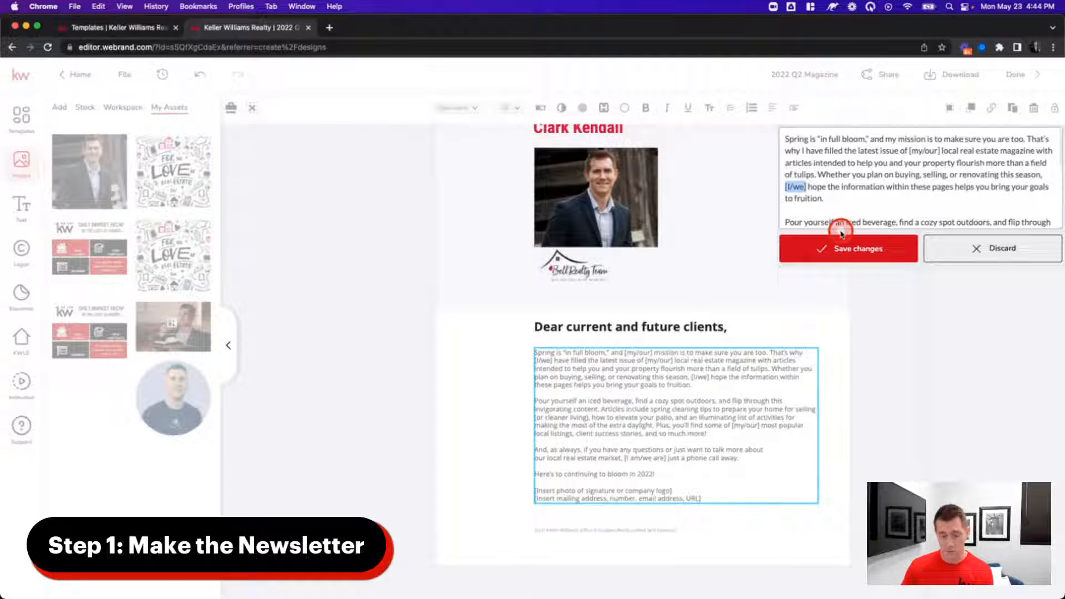
{"action": "type", "text": "I"}
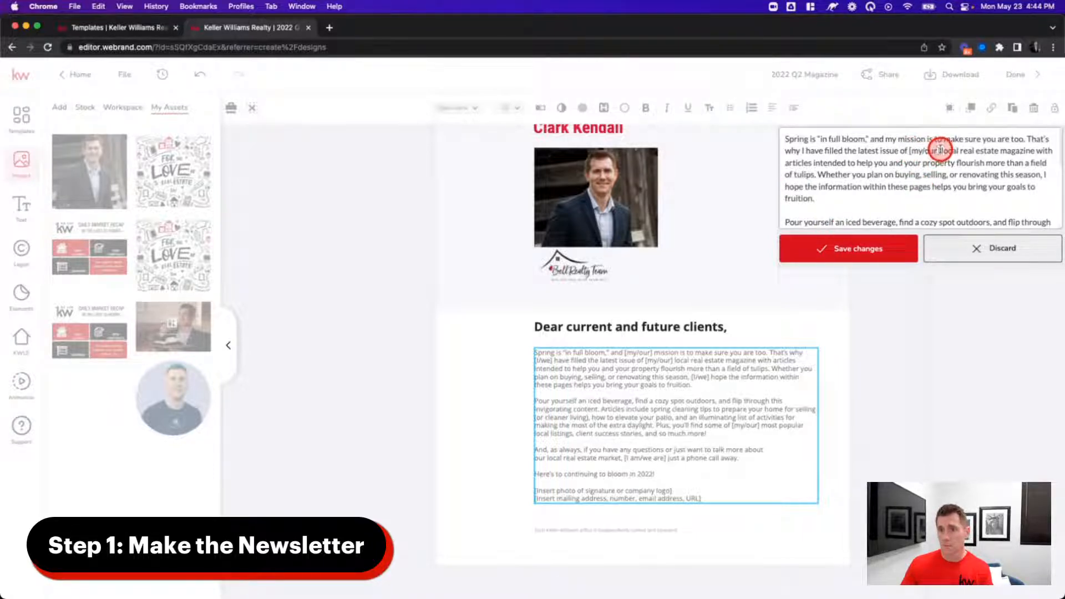
{"action": "left_click_drag", "start_coordinate": [940, 149], "coordinate": [915, 151]}
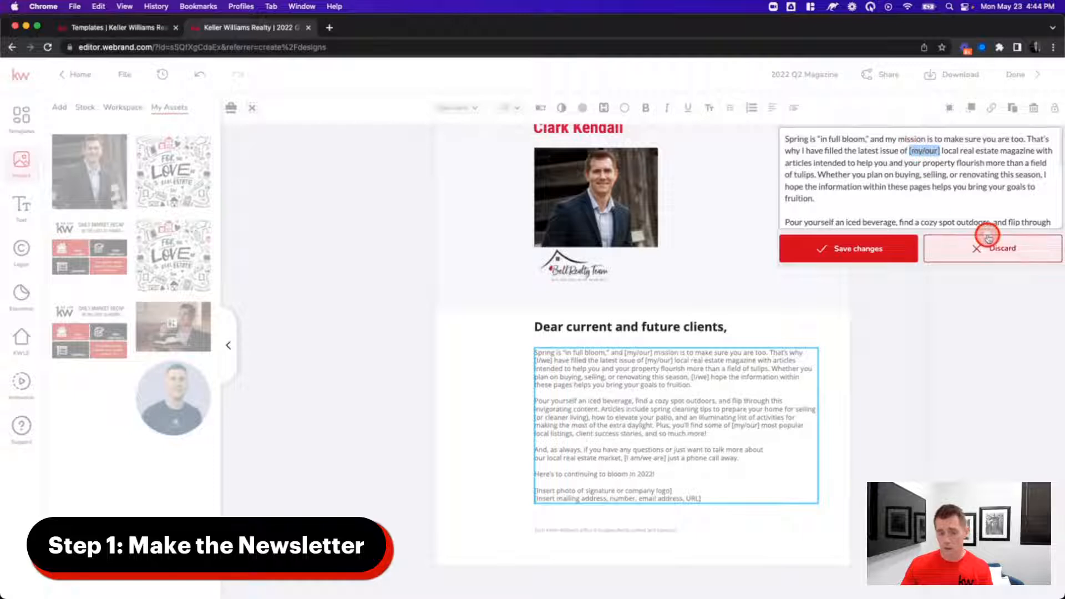
{"action": "type", "text": "m"}
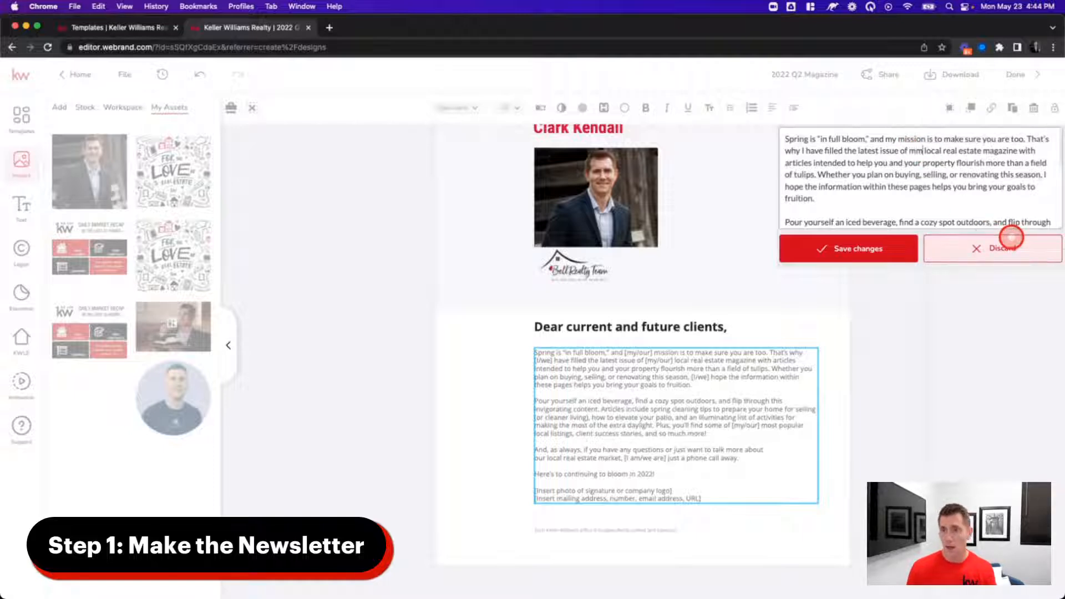
- Replace [I am/we are] with 'I am' and the remaining [my/our] with 'my'
{"action": "scroll", "coordinate": [949, 214], "scroll_direction": "down", "scroll_amount": 5}
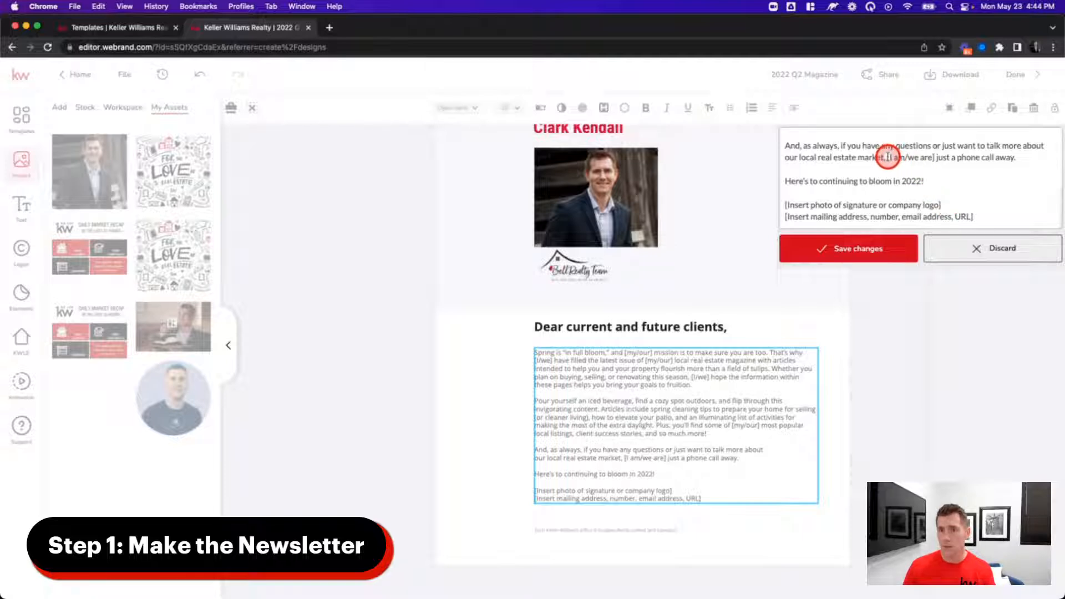
{"action": "left_click_drag", "start_coordinate": [936, 161], "coordinate": [948, 168]}
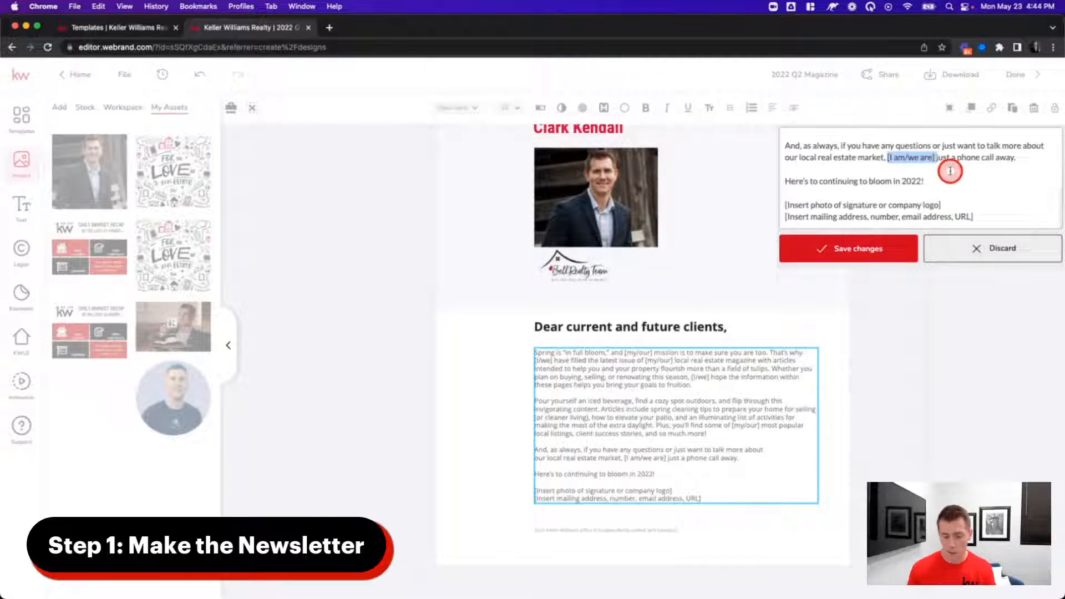
{"action": "type", "text": "I am"}
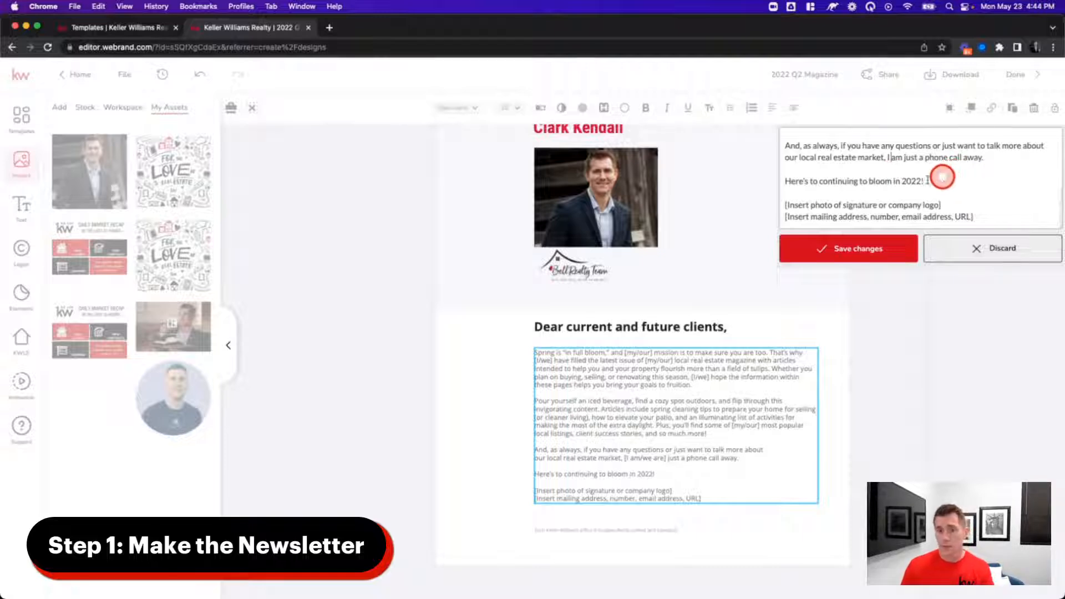
{"action": "scroll", "coordinate": [893, 172], "scroll_direction": "up", "scroll_amount": 3}
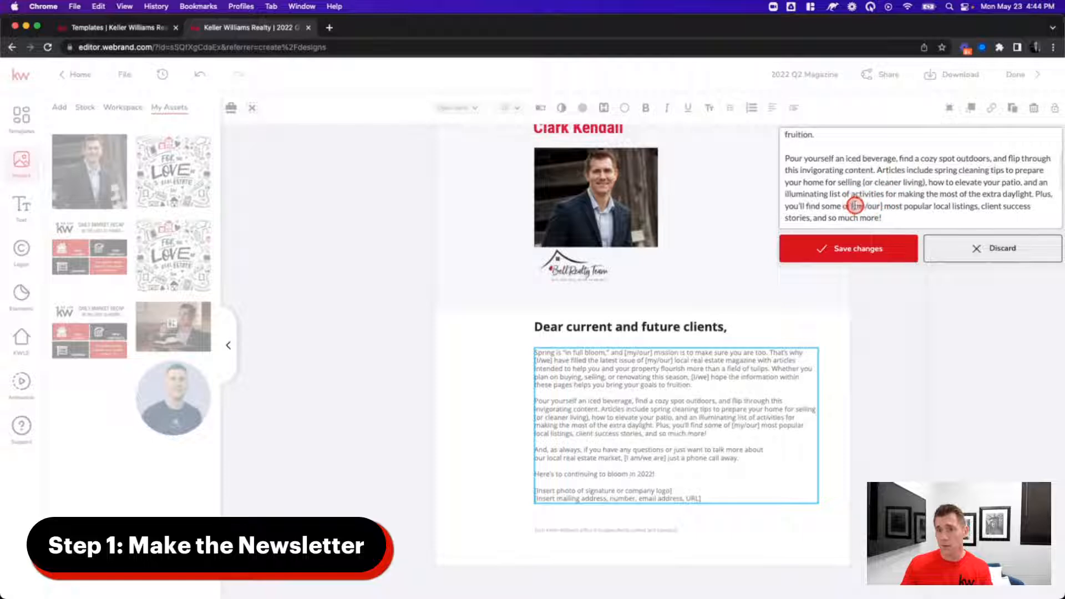
{"action": "left_click_drag", "start_coordinate": [883, 208], "coordinate": [882, 207]}
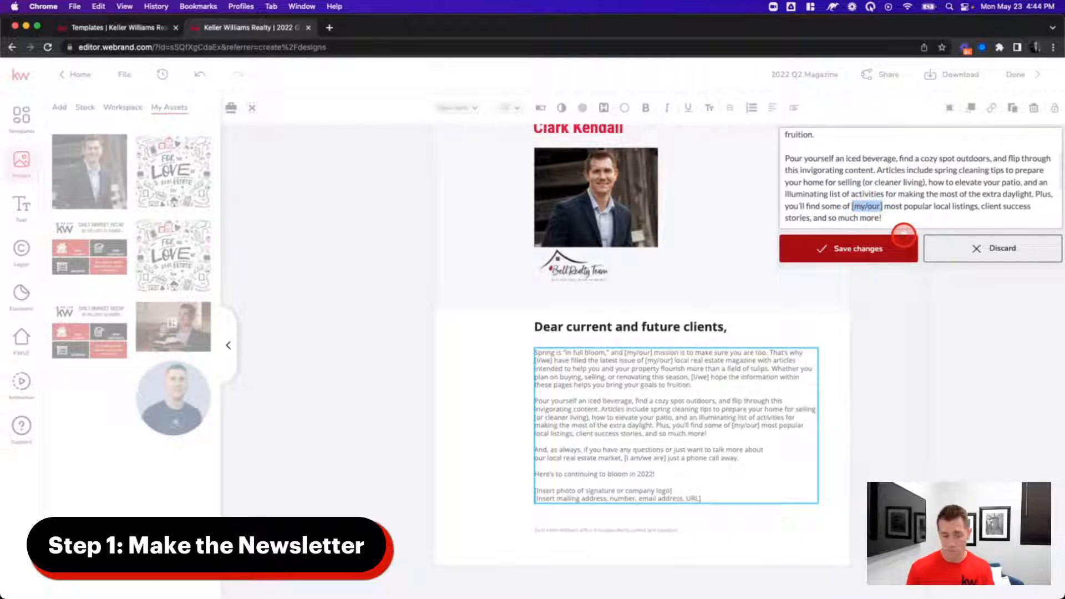
{"action": "type", "text": "my"}
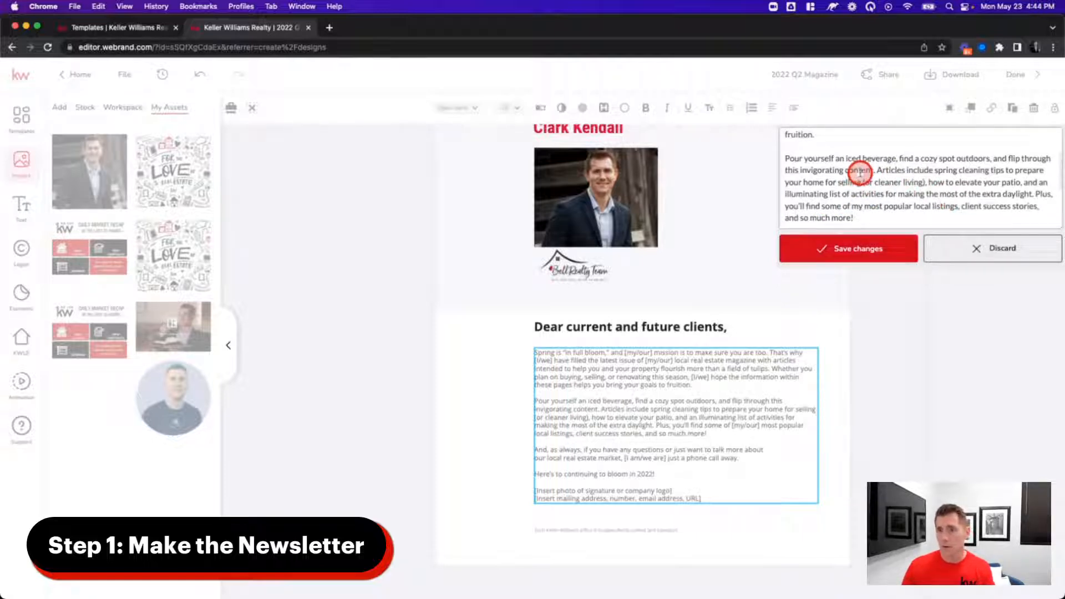
- Delete the signature and mailing-address placeholder lines and save the letter text
{"action": "scroll", "coordinate": [861, 171], "scroll_direction": "up", "scroll_amount": 3}
{"action": "scroll", "coordinate": [876, 180], "scroll_direction": "down", "scroll_amount": 5}
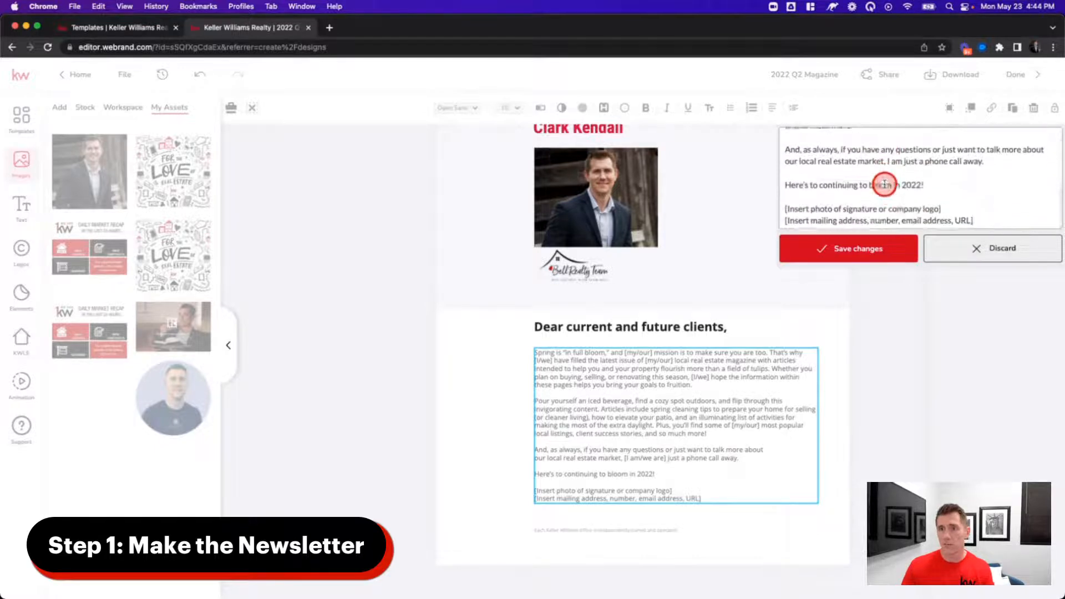
{"action": "scroll", "coordinate": [884, 184], "scroll_direction": "down", "scroll_amount": 1}
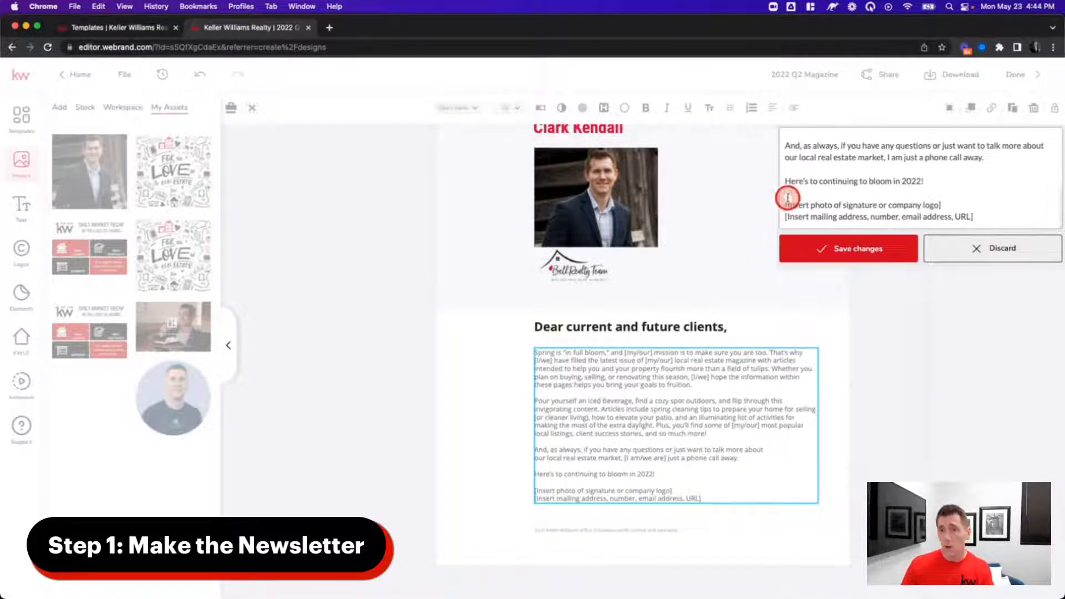
{"action": "left_click_drag", "start_coordinate": [784, 204], "coordinate": [1050, 220]}
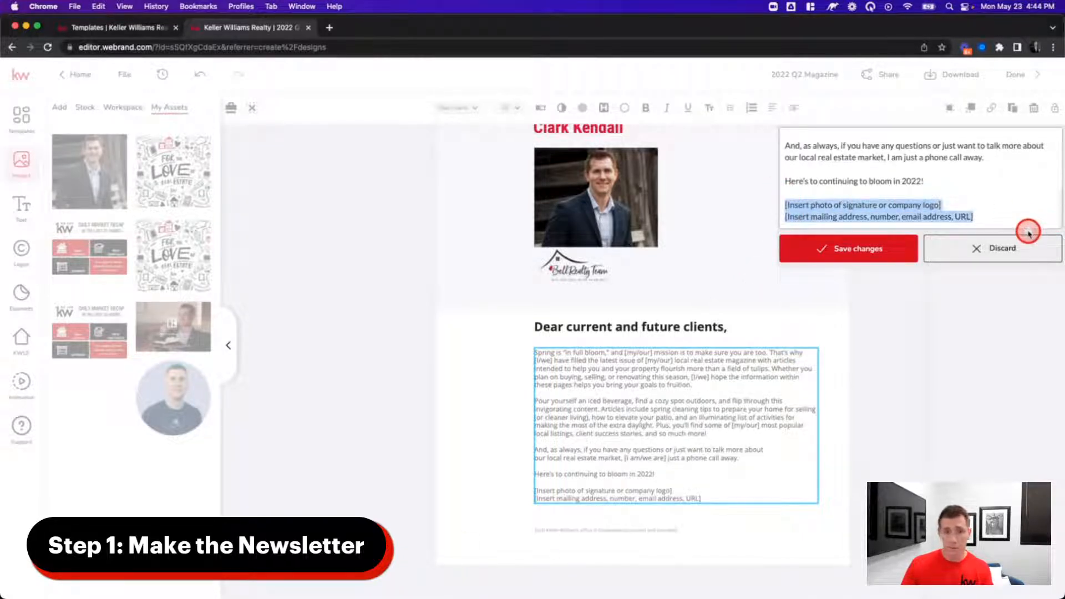
{"action": "key", "text": "BackSpace"}
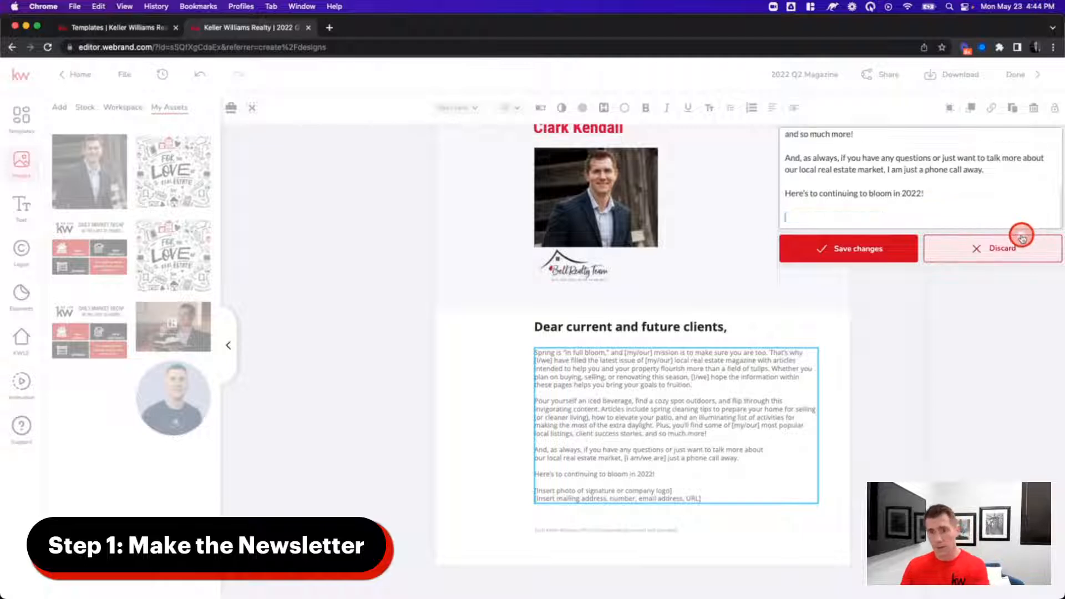
{"action": "left_click", "coordinate": [869, 260]}
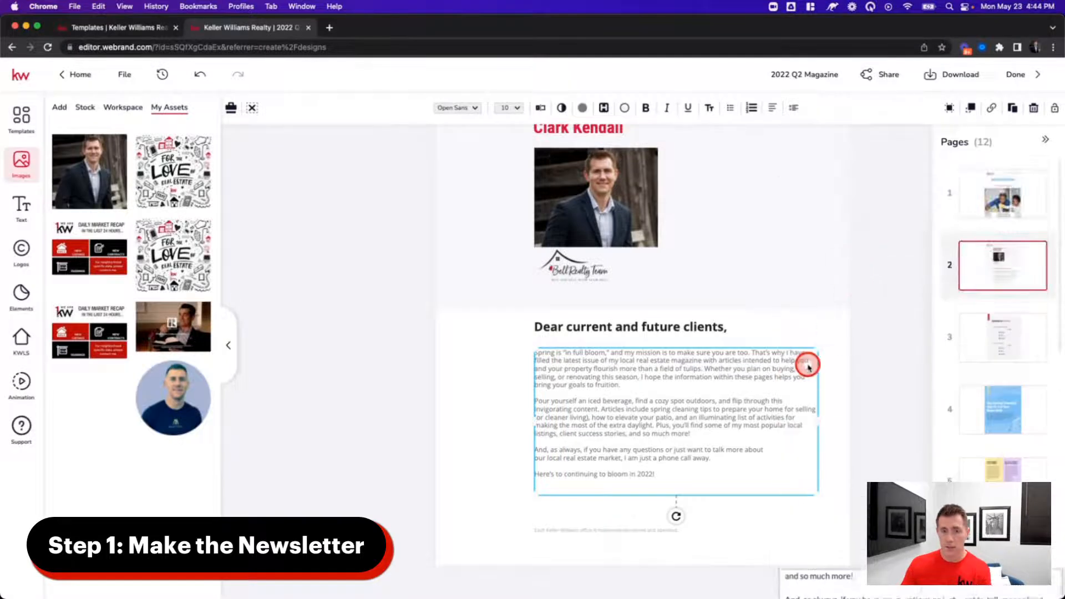
- Deselect the letter and go to page 3, the Quarter in Review page
{"action": "left_click", "coordinate": [514, 392]}
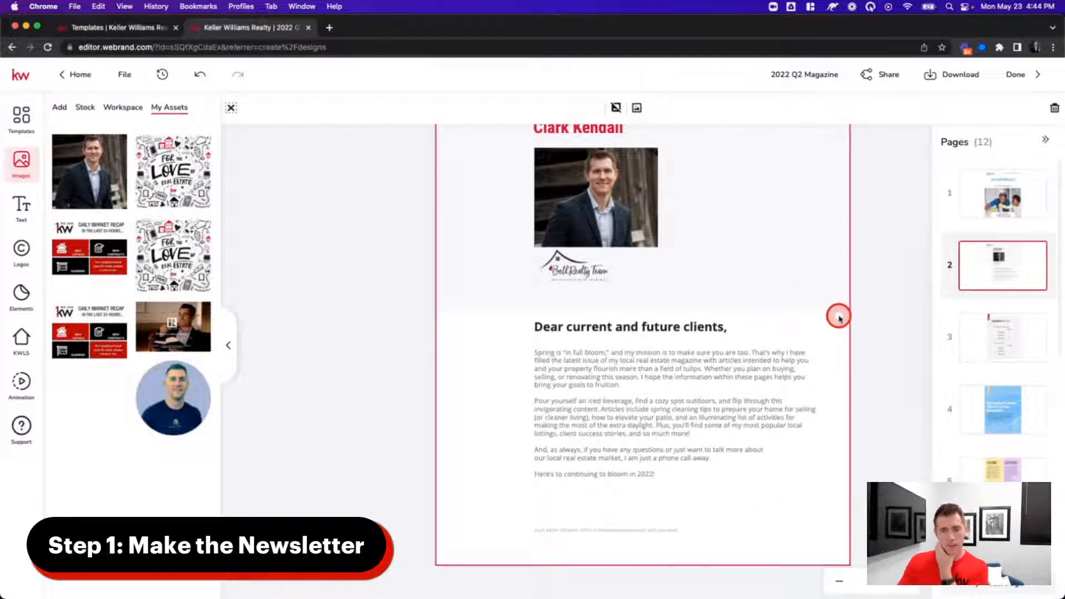
{"action": "left_click", "coordinate": [978, 336]}
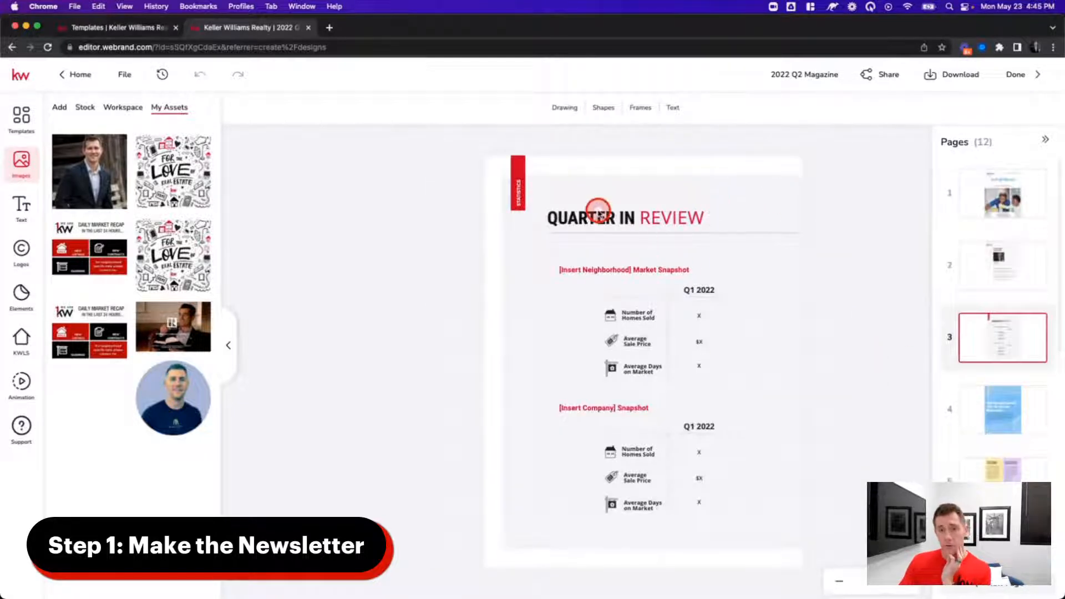
- Change the heading text 'QUARTER IN' to 'MONTH IN' in the text editor
{"action": "left_click", "coordinate": [598, 210]}
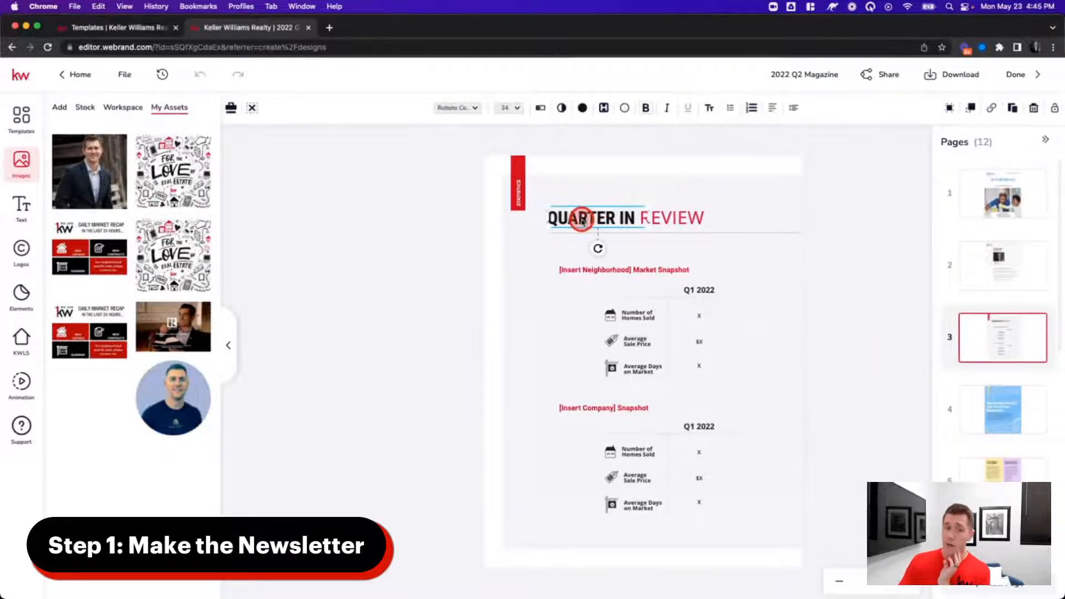
{"action": "left_click", "coordinate": [541, 107]}
{"action": "left_click", "coordinate": [818, 143]}
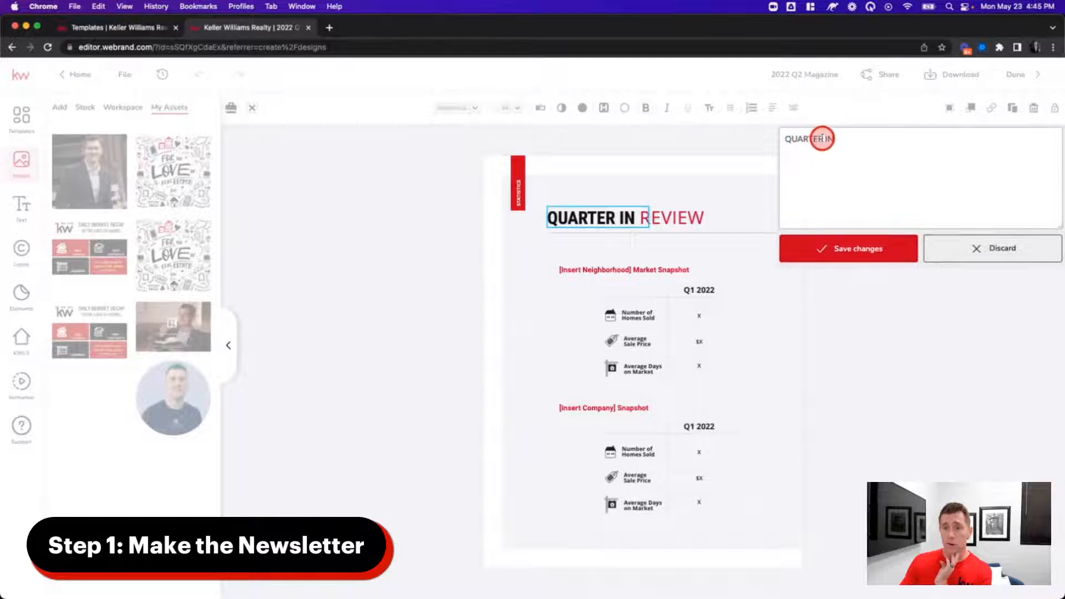
{"action": "left_click_drag", "start_coordinate": [822, 139], "coordinate": [734, 115]}
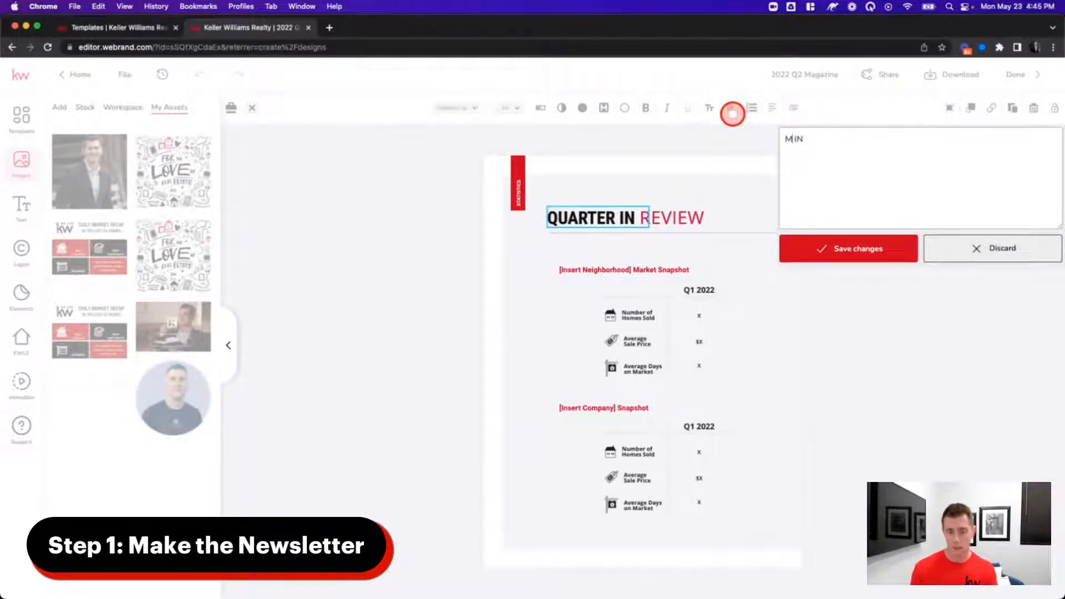
{"action": "left_click", "coordinate": [860, 249]}
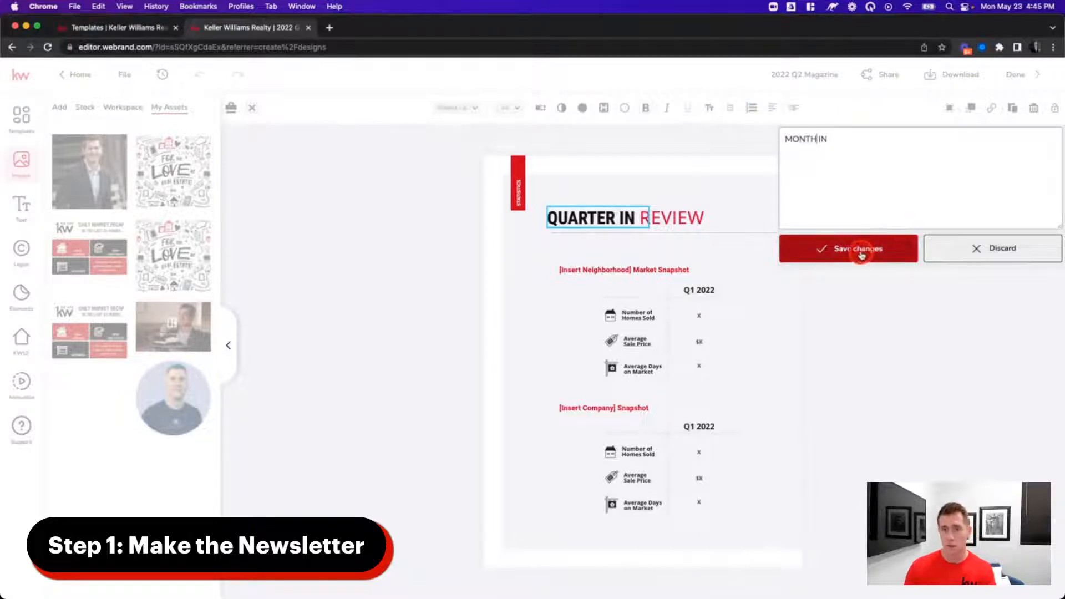
{"action": "left_click", "coordinate": [616, 216]}
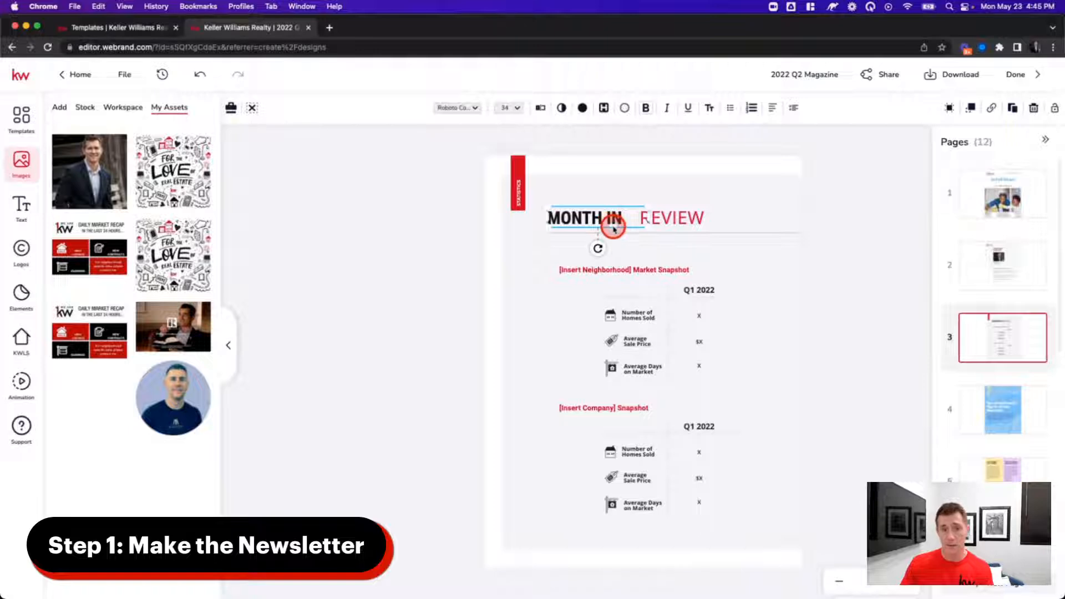
- Shift REVIEW left so the heading reads MONTH IN REVIEW without a gap
{"action": "left_click", "coordinate": [684, 222]}
{"action": "left_click_drag", "start_coordinate": [690, 219], "coordinate": [670, 221]}
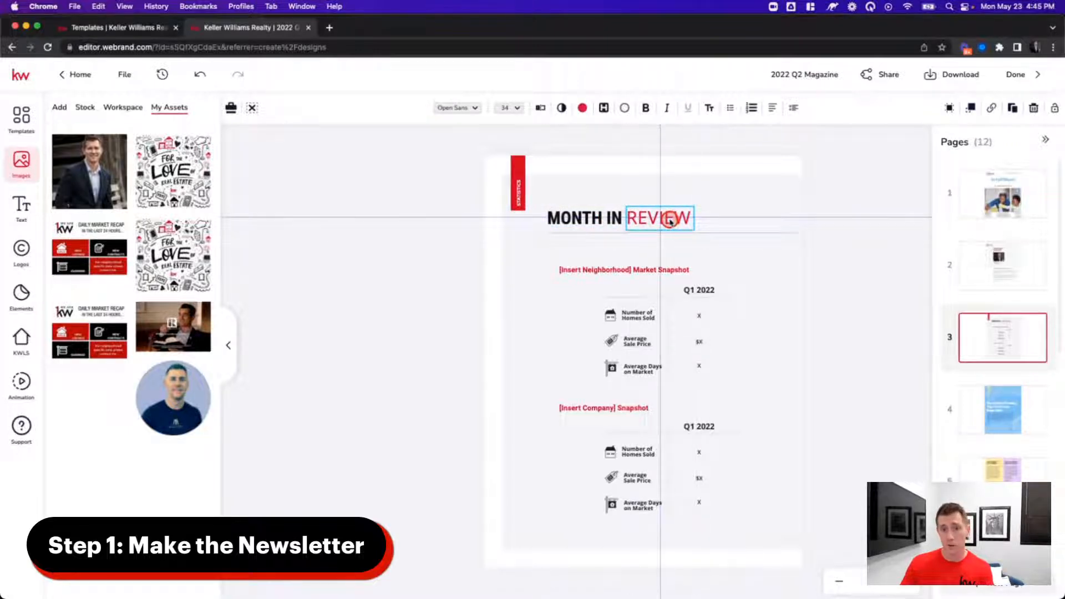
{"action": "left_click", "coordinate": [533, 277]}
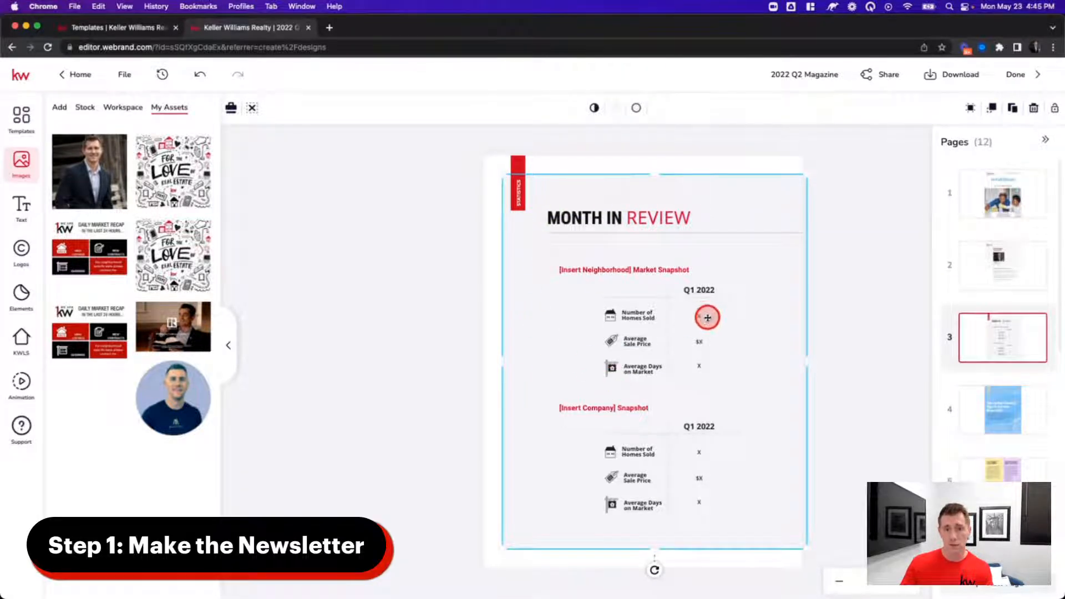
{"action": "left_click", "coordinate": [601, 269]}
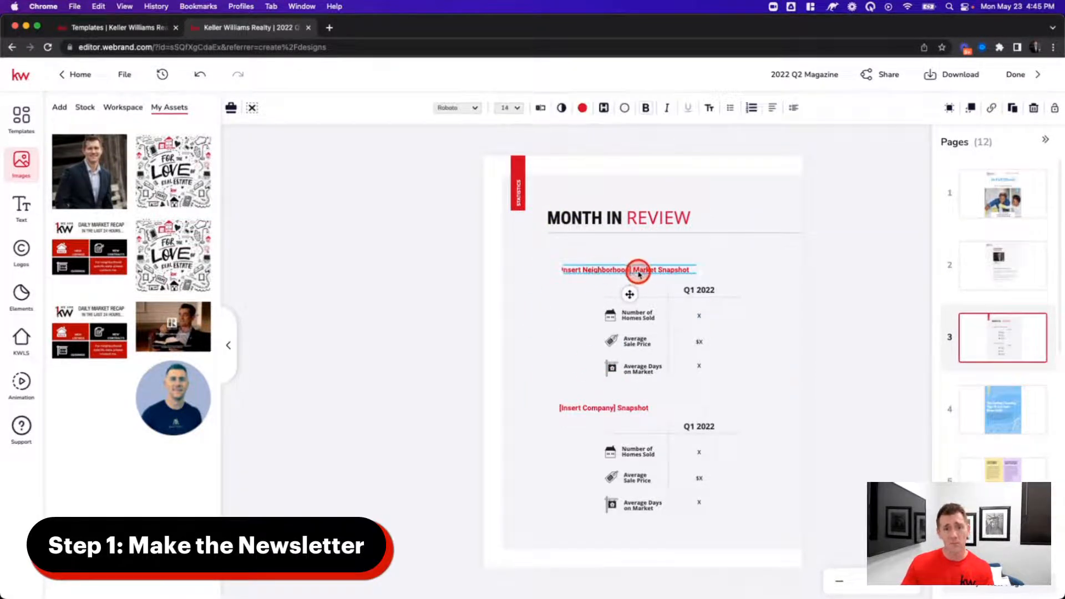
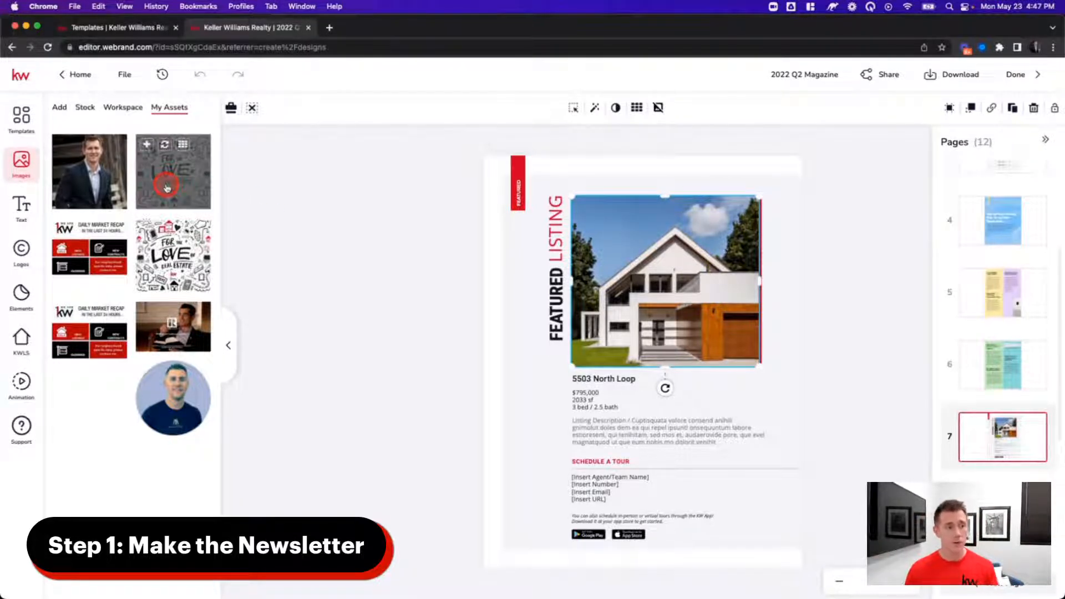
- Open the KWLS listing search panel beside the Featured Listing page
{"action": "left_click", "coordinate": [24, 341]}
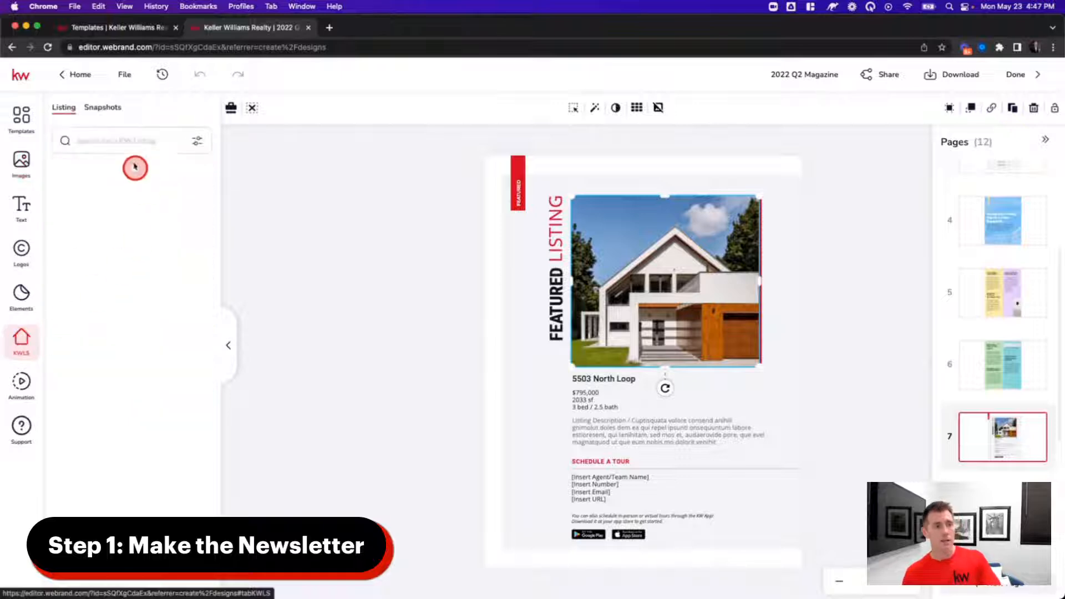
- Search KWLS listings for 'St. Charles MO'
{"action": "left_click", "coordinate": [125, 140]}
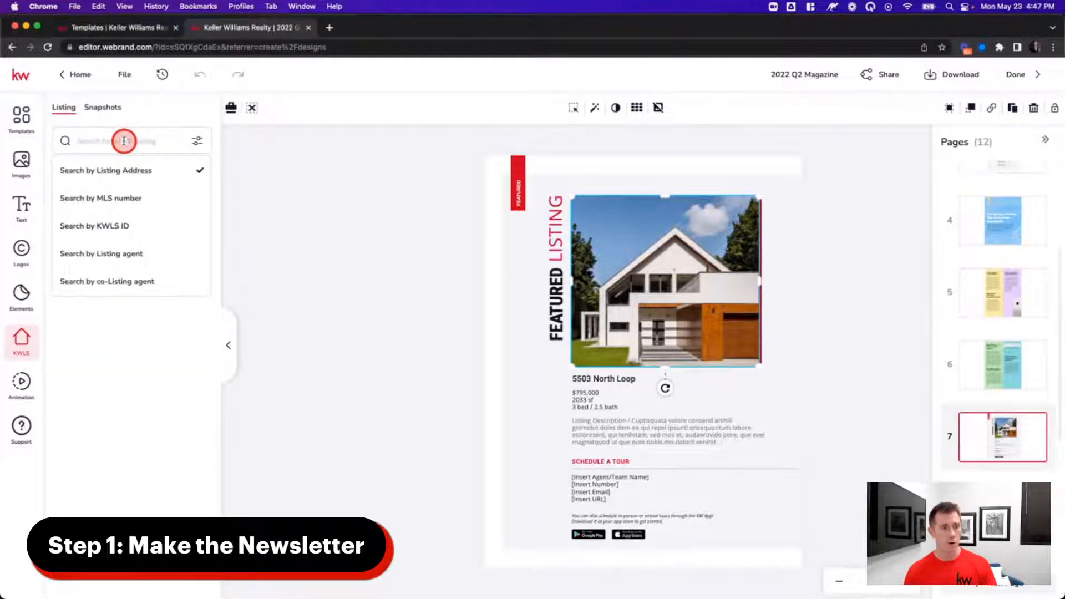
{"action": "left_click", "coordinate": [105, 137]}
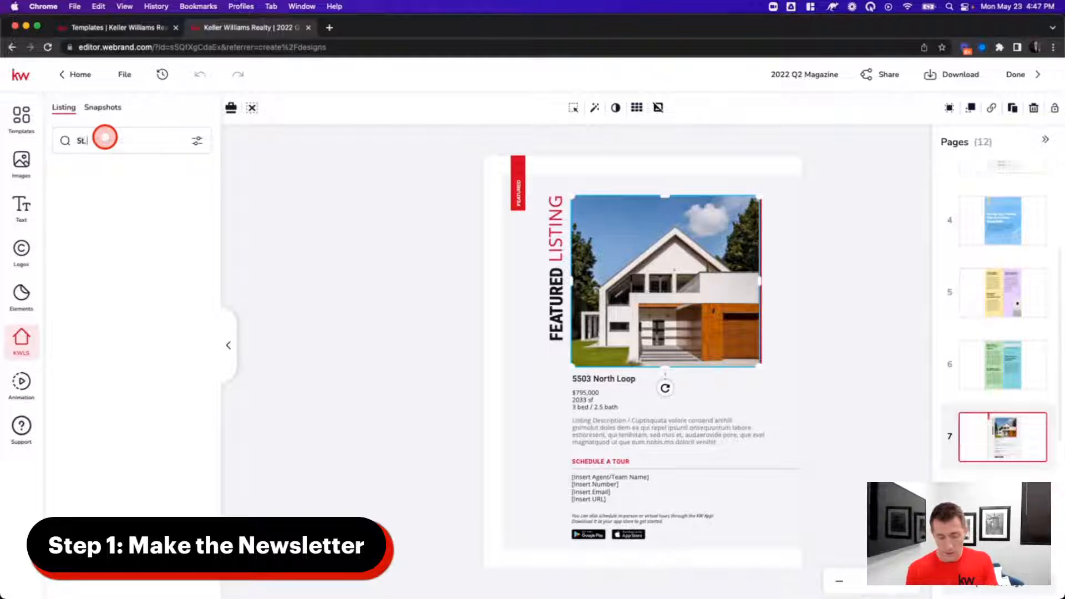
{"action": "type", "text": "St. Charles MO"}
{"action": "key", "text": "Return"}
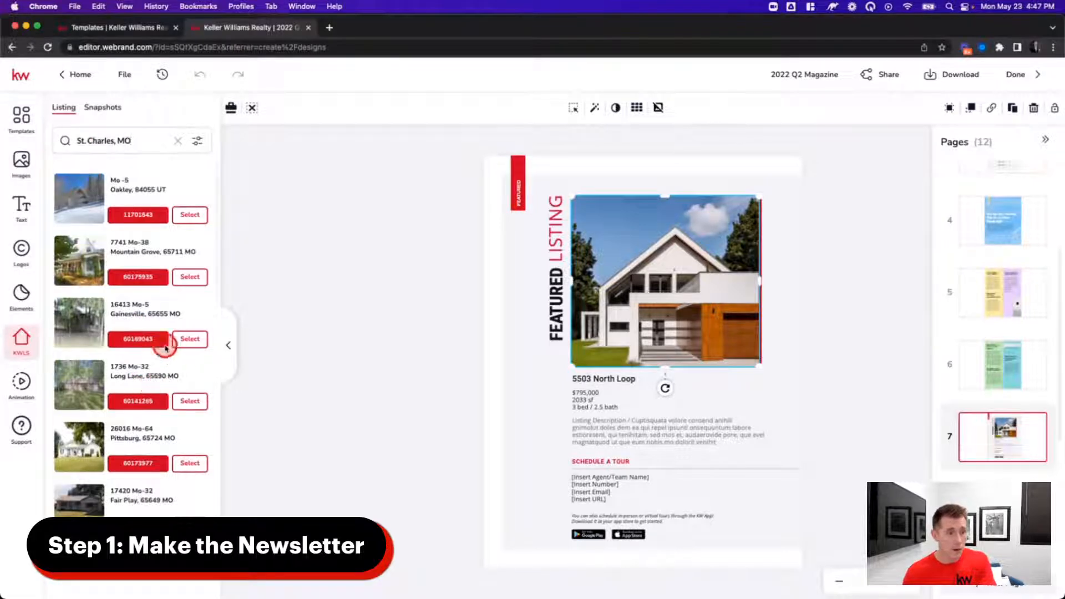
{"action": "scroll", "coordinate": [161, 341], "scroll_direction": "down", "scroll_amount": 10}
{"action": "scroll", "coordinate": [172, 371], "scroll_direction": "up", "scroll_amount": 2}
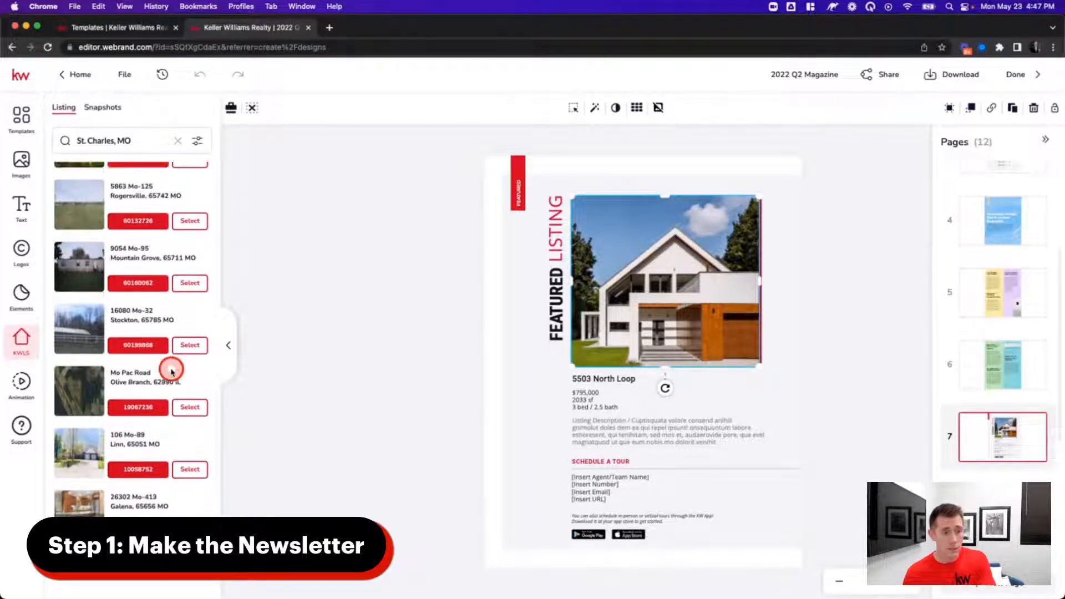
{"action": "scroll", "coordinate": [168, 434], "scroll_direction": "down", "scroll_amount": 5}
{"action": "scroll", "coordinate": [167, 433], "scroll_direction": "down", "scroll_amount": 10}
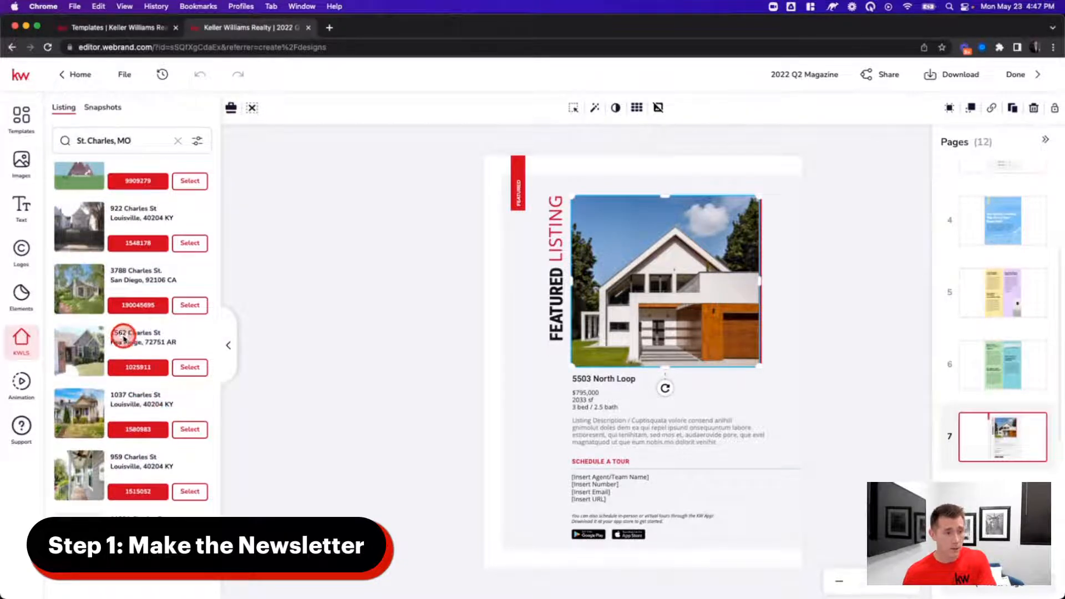
{"action": "scroll", "coordinate": [128, 337], "scroll_direction": "down", "scroll_amount": 5}
{"action": "scroll", "coordinate": [150, 342], "scroll_direction": "up", "scroll_amount": 2}
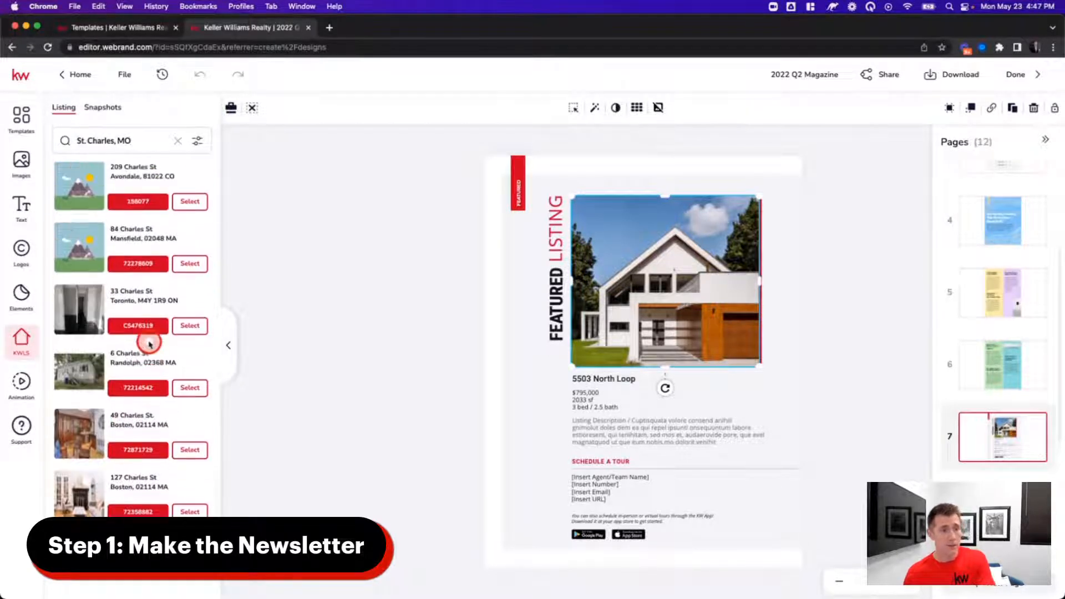
{"action": "scroll", "coordinate": [149, 349], "scroll_direction": "down", "scroll_amount": 10}
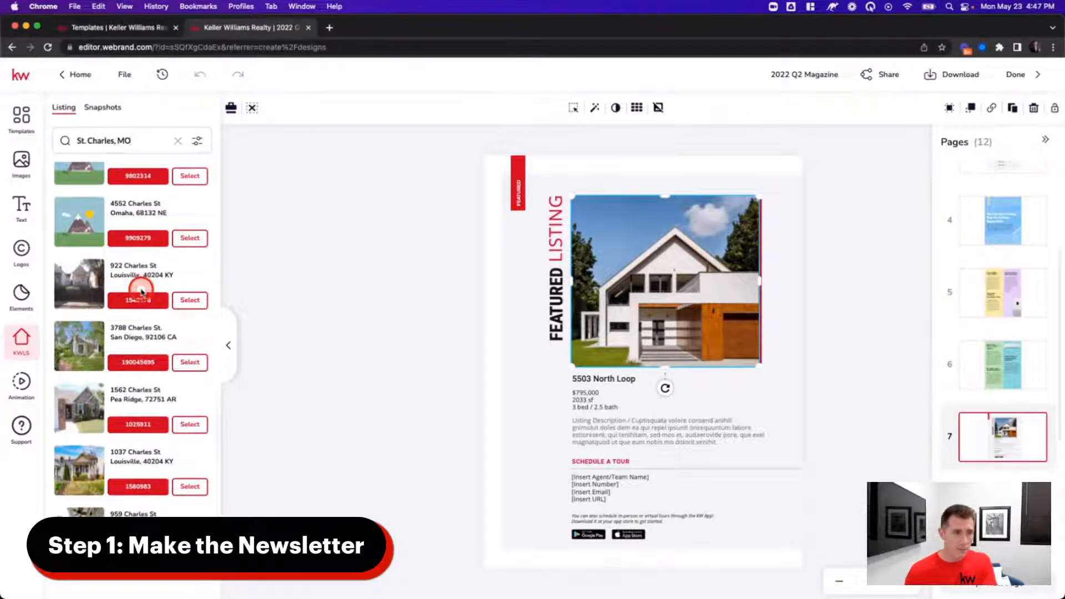
{"action": "scroll", "coordinate": [143, 294], "scroll_direction": "up", "scroll_amount": 3}
{"action": "scroll", "coordinate": [147, 298], "scroll_direction": "up", "scroll_amount": 1}
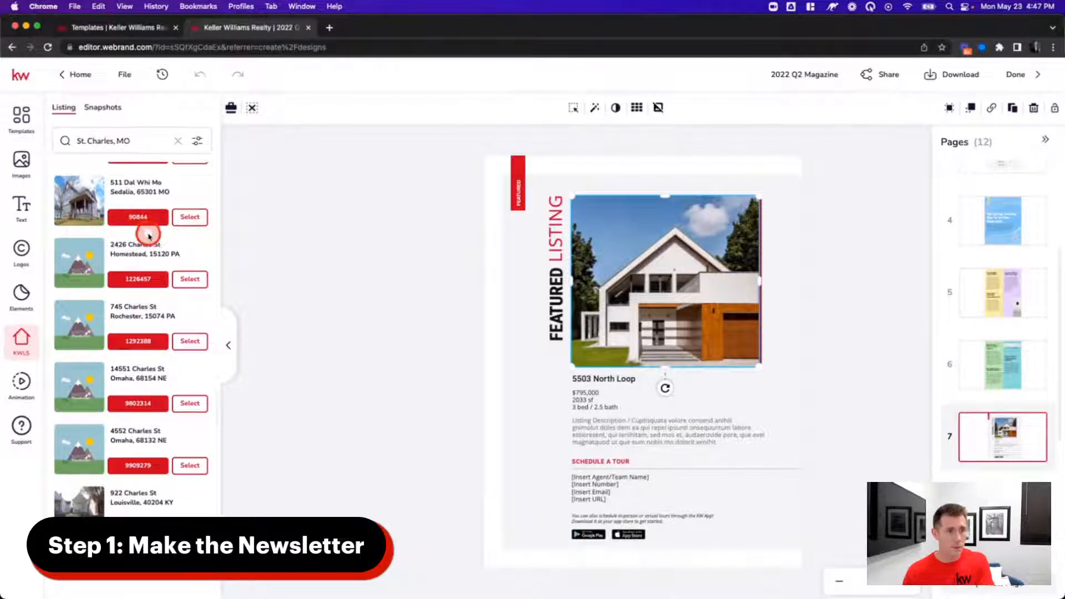
{"action": "left_click", "coordinate": [194, 217]}
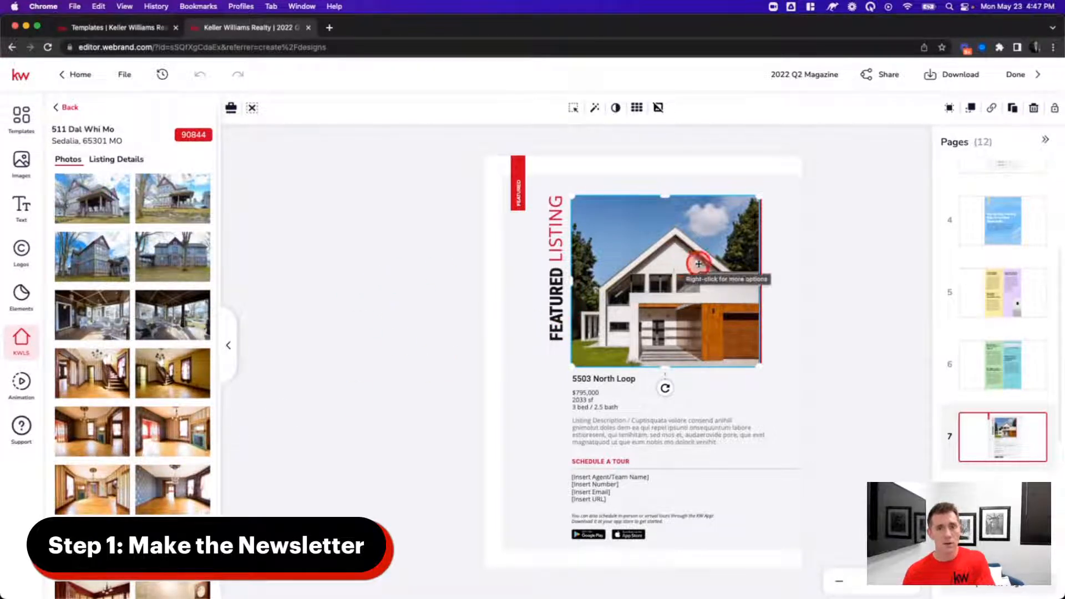
{"action": "left_click_drag", "start_coordinate": [673, 266], "coordinate": [675, 261]}
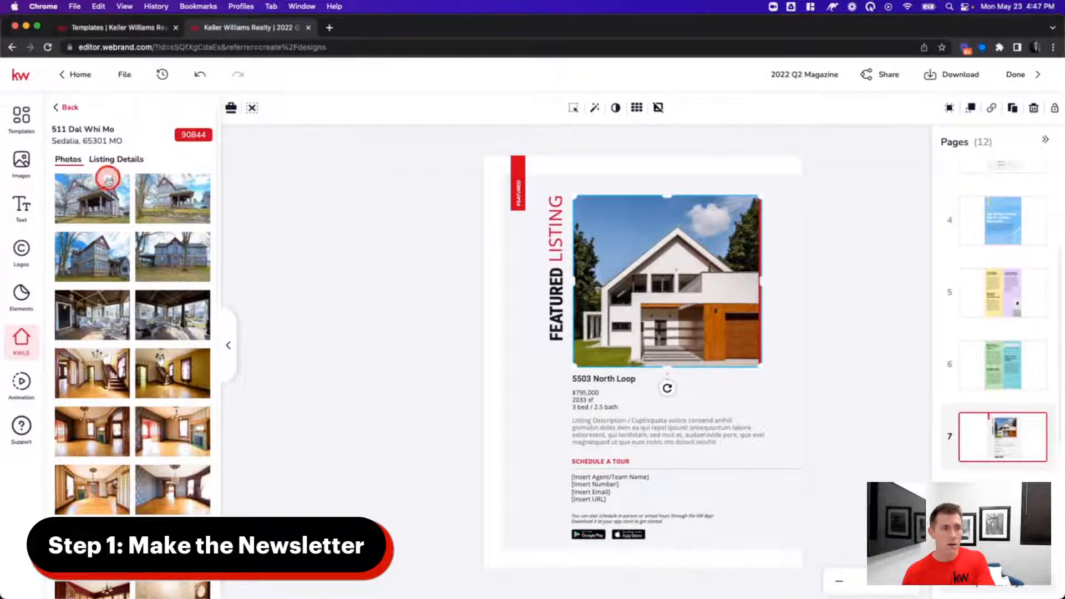
{"action": "left_click", "coordinate": [83, 186]}
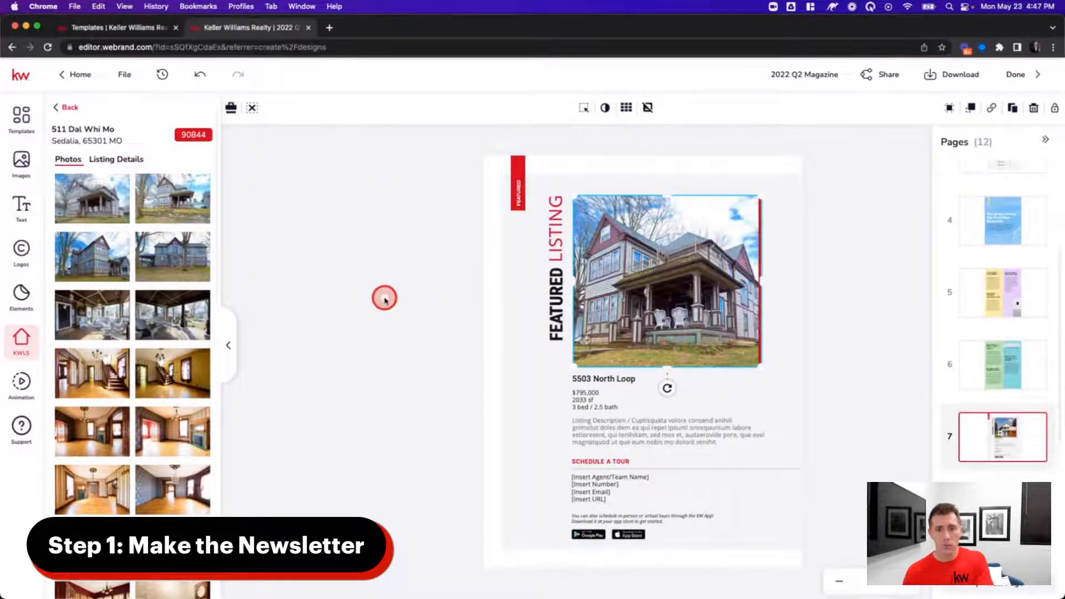
{"action": "left_click", "coordinate": [352, 314]}
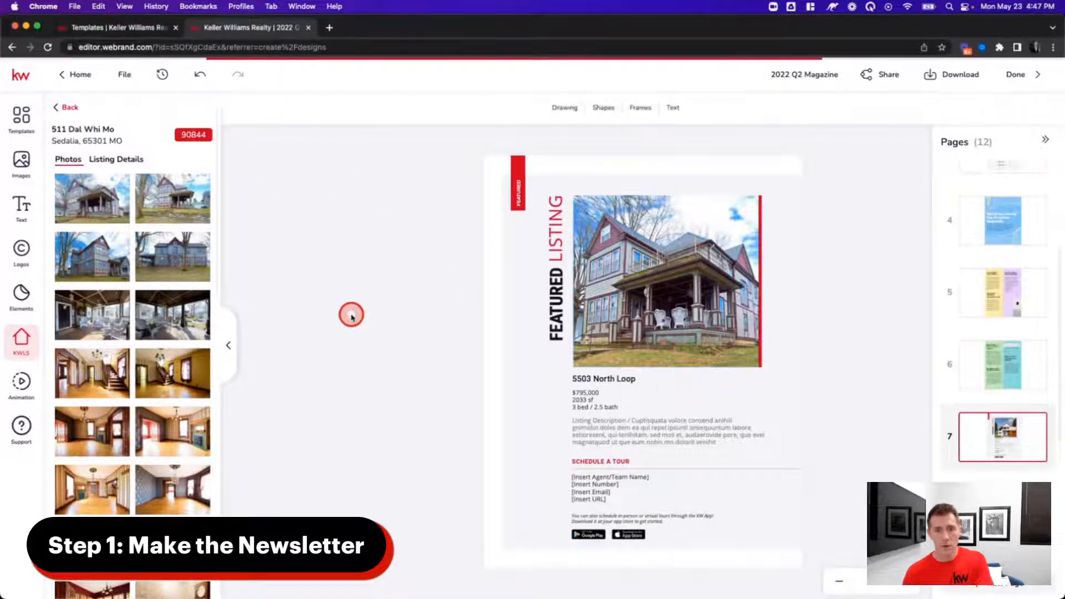
{"action": "left_click", "coordinate": [600, 381]}
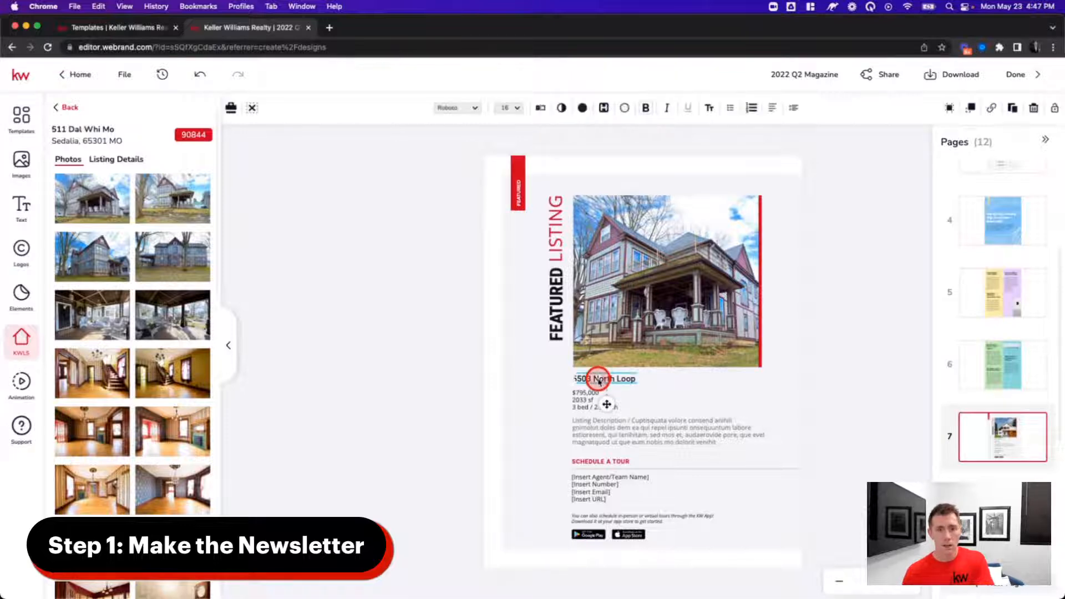
{"action": "left_click", "coordinate": [115, 159]}
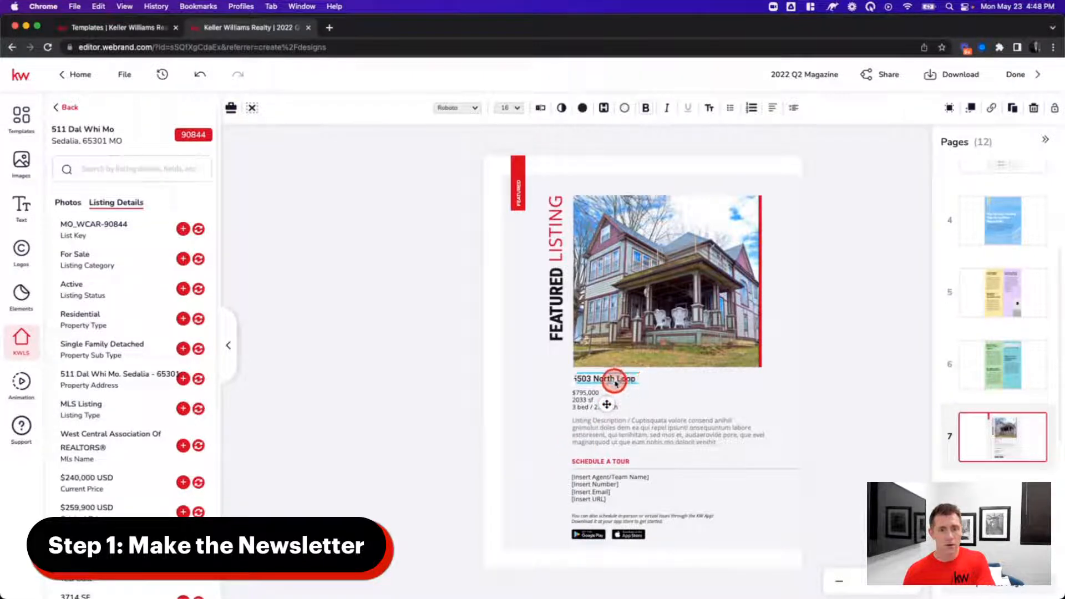
- Fill the heading with the listing's property address and the text box with its property description
{"action": "left_click", "coordinate": [199, 380]}
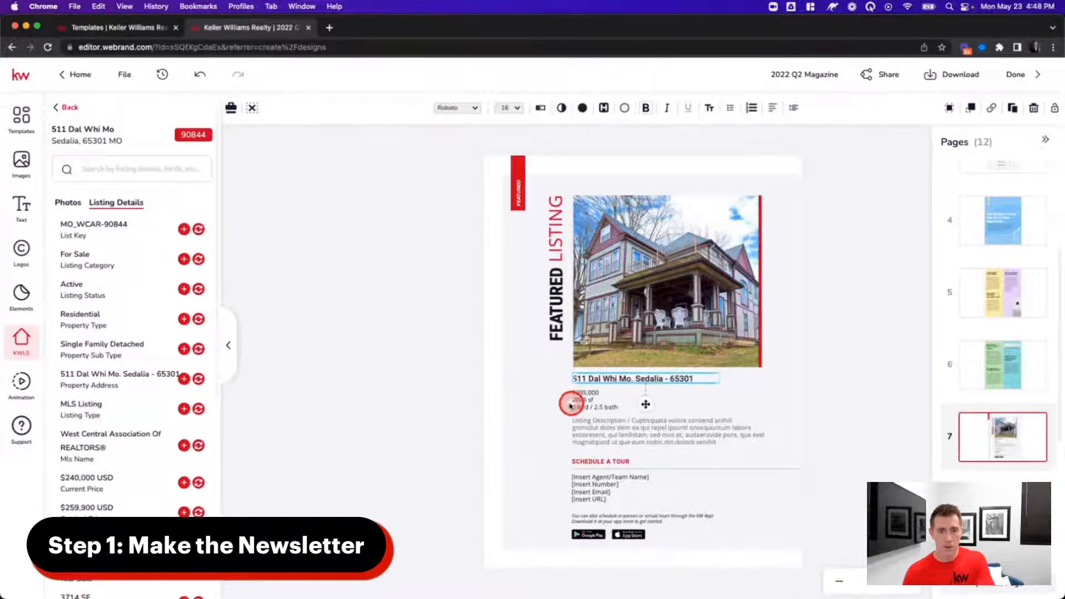
{"action": "left_click", "coordinate": [593, 433]}
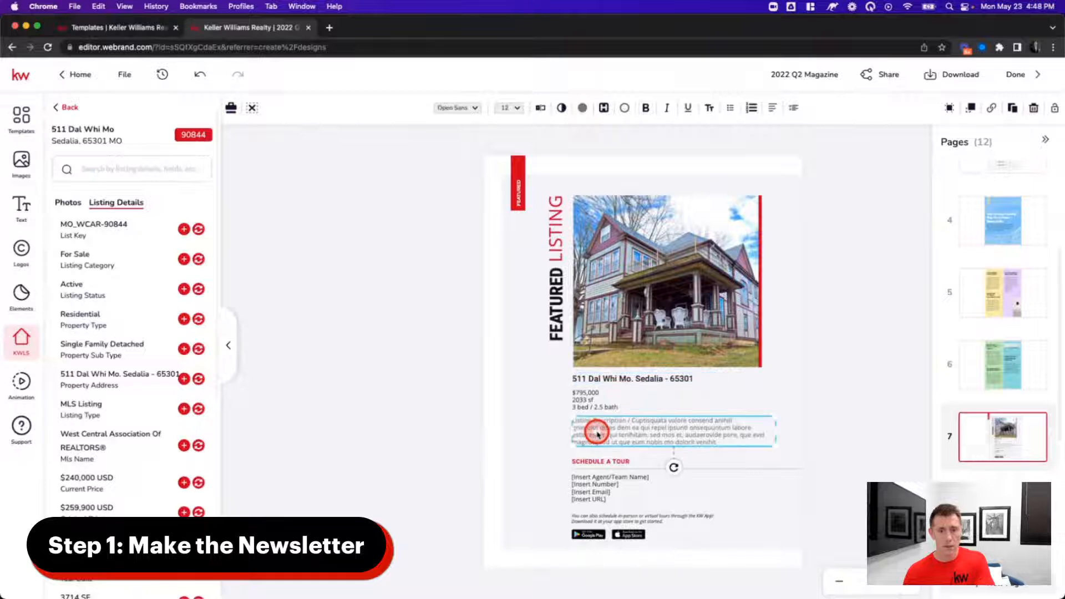
{"action": "scroll", "coordinate": [142, 409], "scroll_direction": "down", "scroll_amount": 3}
{"action": "scroll", "coordinate": [142, 408], "scroll_direction": "down", "scroll_amount": 3}
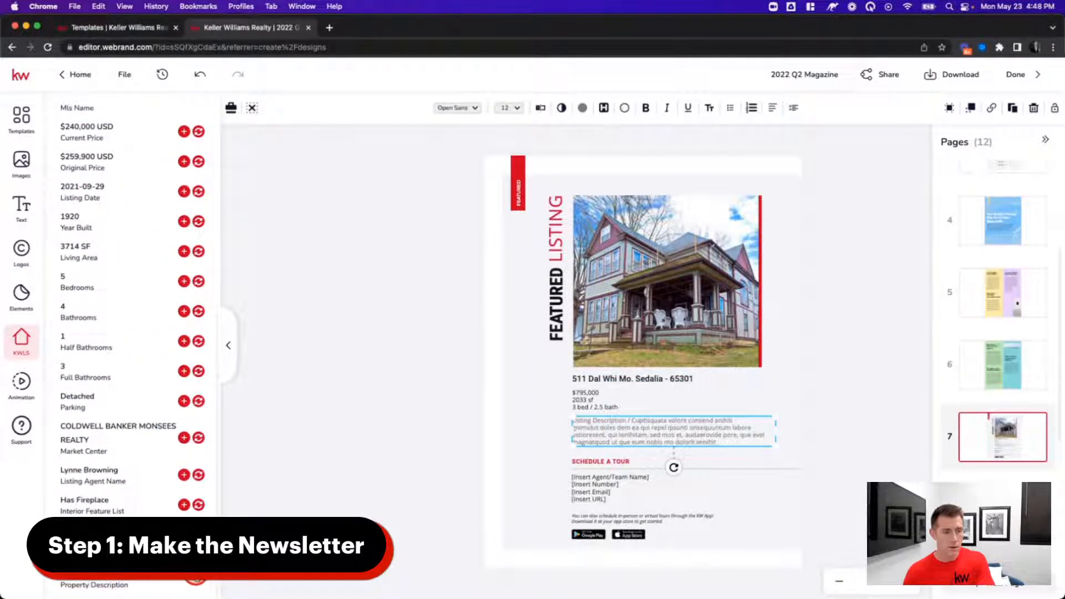
{"action": "left_click", "coordinate": [201, 579]}
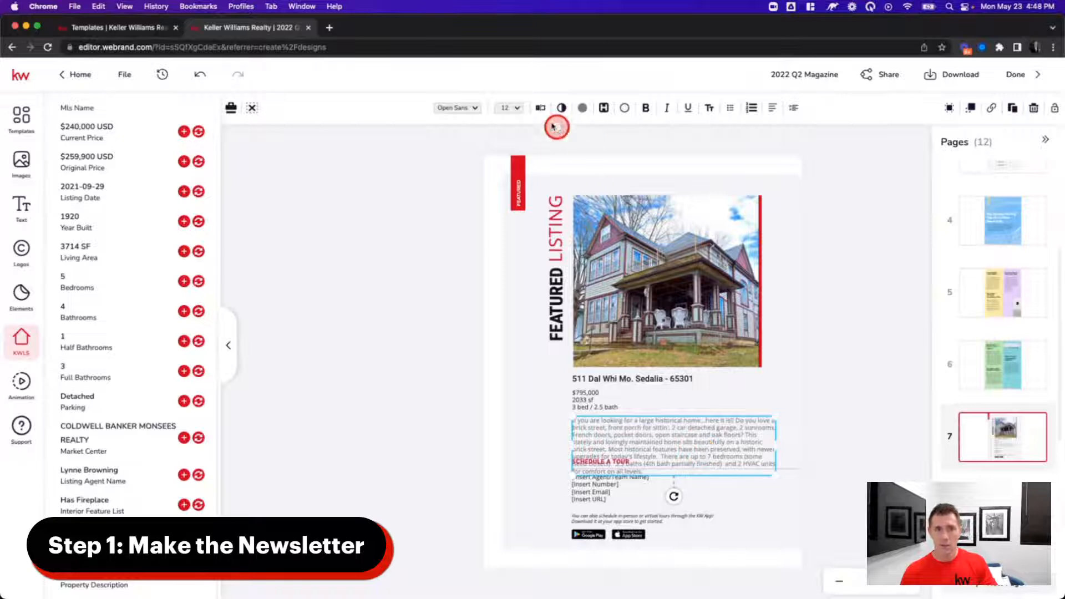
- Trim the description so it ends at 'historic brick street.' and save
{"action": "left_click", "coordinate": [540, 108]}
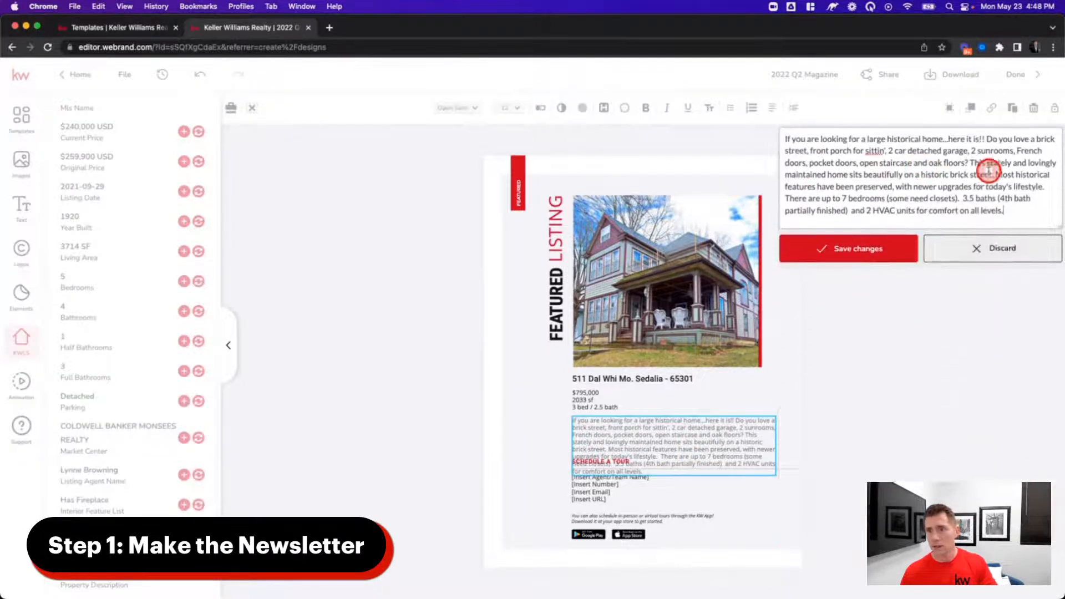
{"action": "left_click_drag", "start_coordinate": [994, 174], "coordinate": [1027, 218]}
{"action": "key", "text": "BackSpace"}
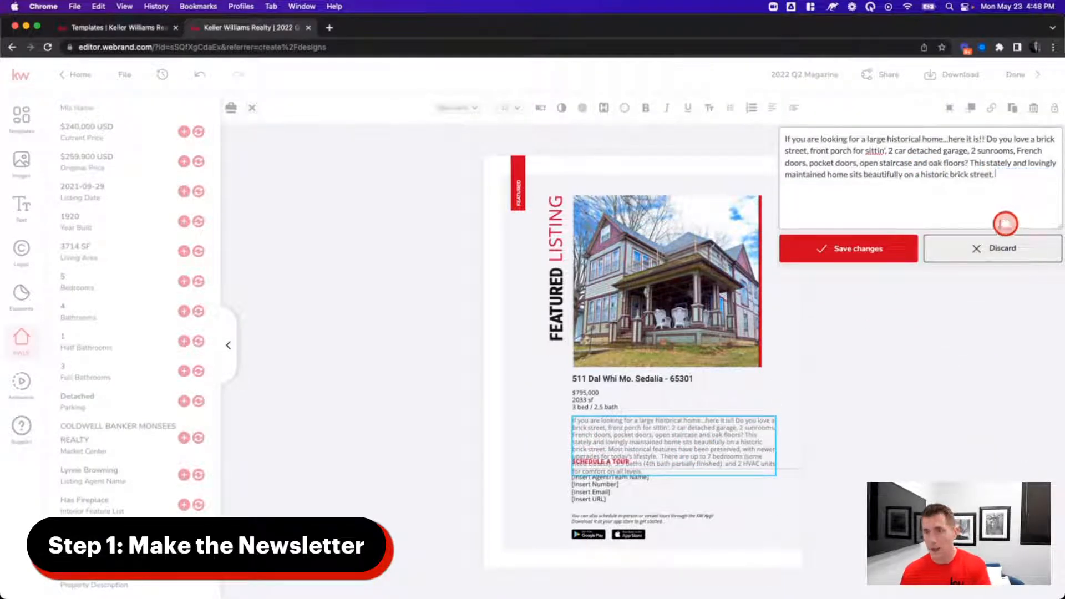
{"action": "left_click", "coordinate": [866, 249]}
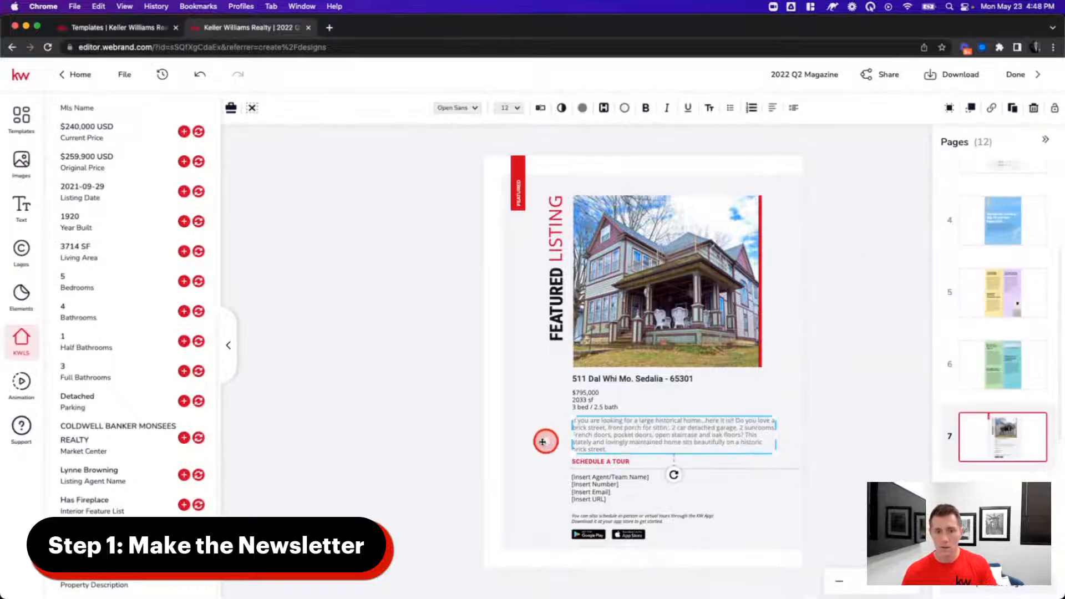
{"action": "left_click", "coordinate": [560, 441]}
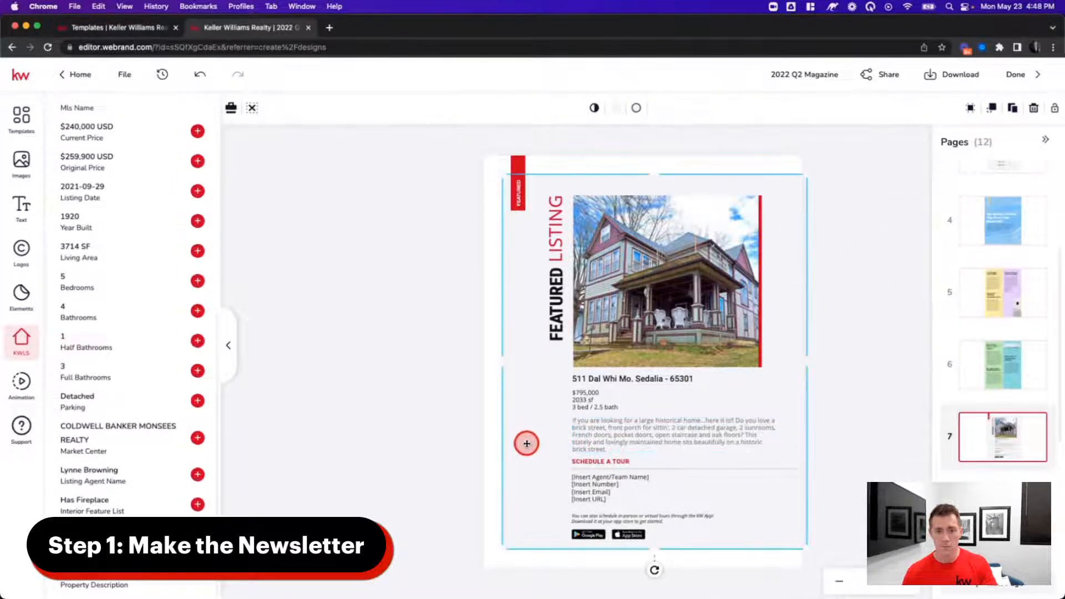
- Review the agent contact and description text, then show page 1, the In Full Bloom cover
{"action": "left_click", "coordinate": [585, 480]}
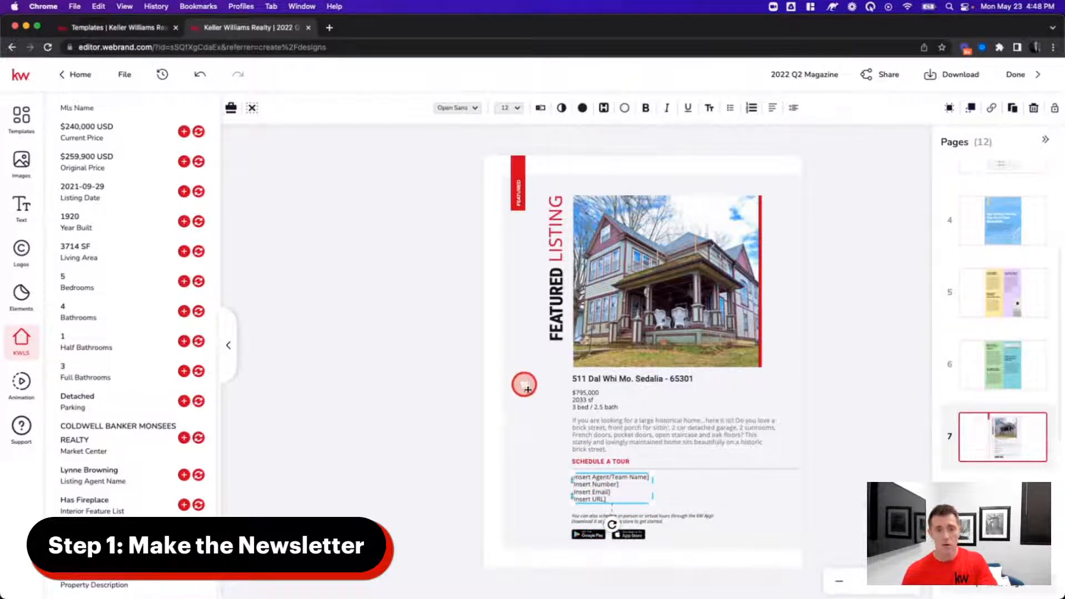
{"action": "left_click", "coordinate": [523, 438]}
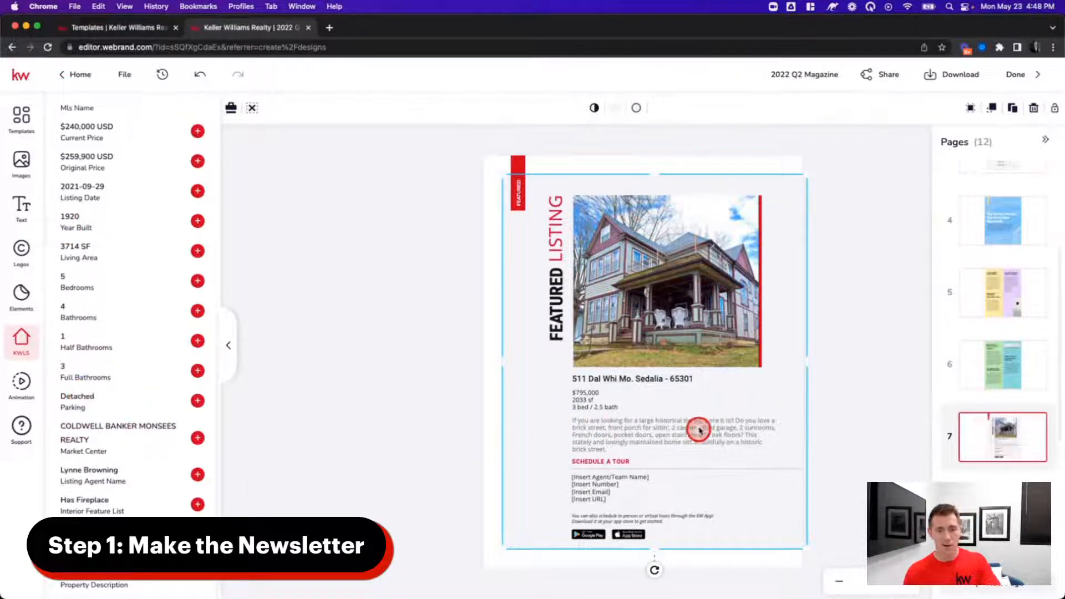
{"action": "left_click", "coordinate": [675, 441]}
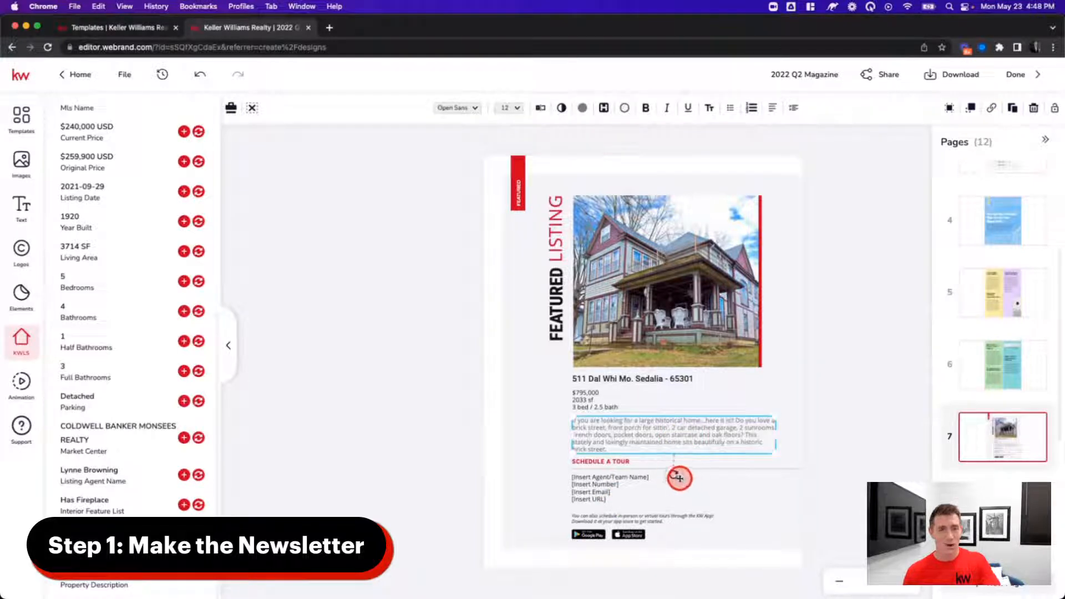
{"action": "scroll", "coordinate": [965, 455], "scroll_direction": "down", "scroll_amount": 5}
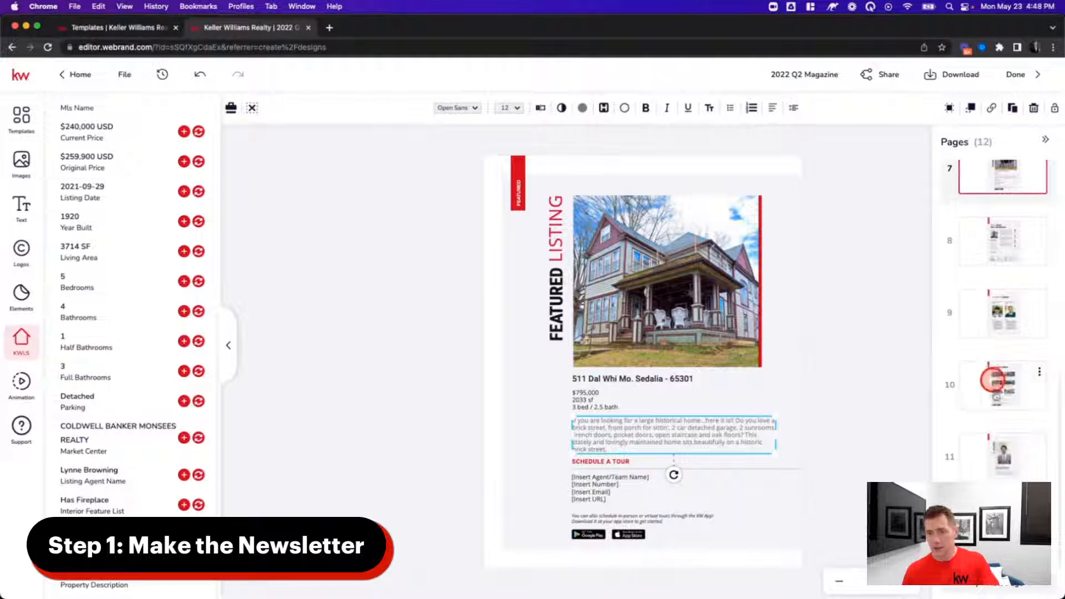
{"action": "scroll", "coordinate": [966, 462], "scroll_direction": "up", "scroll_amount": 10}
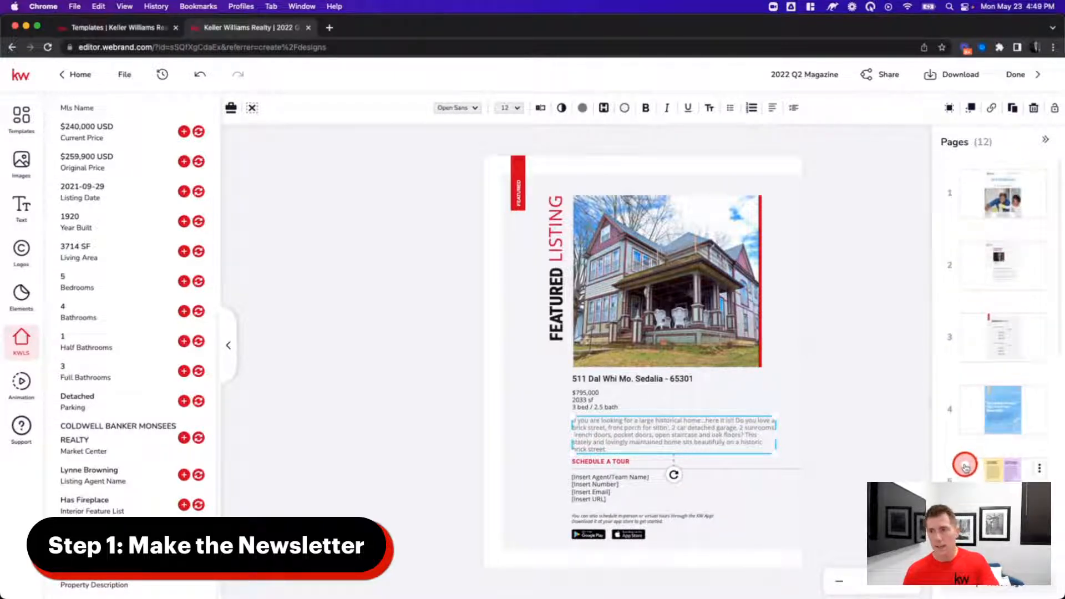
{"action": "scroll", "coordinate": [965, 466], "scroll_direction": "down", "scroll_amount": 10}
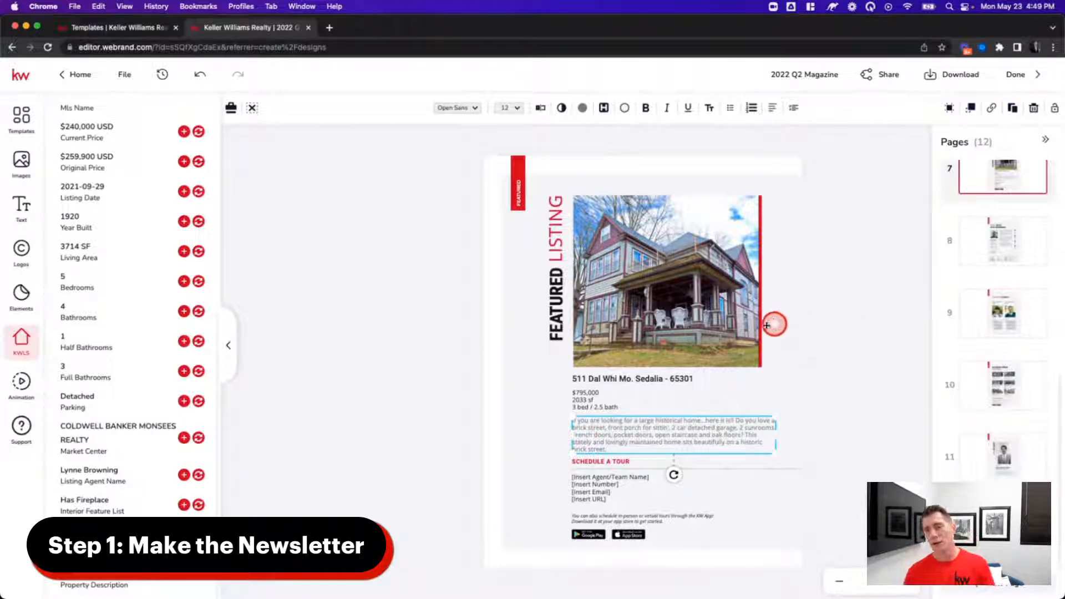
{"action": "scroll", "coordinate": [974, 352], "scroll_direction": "up", "scroll_amount": 10}
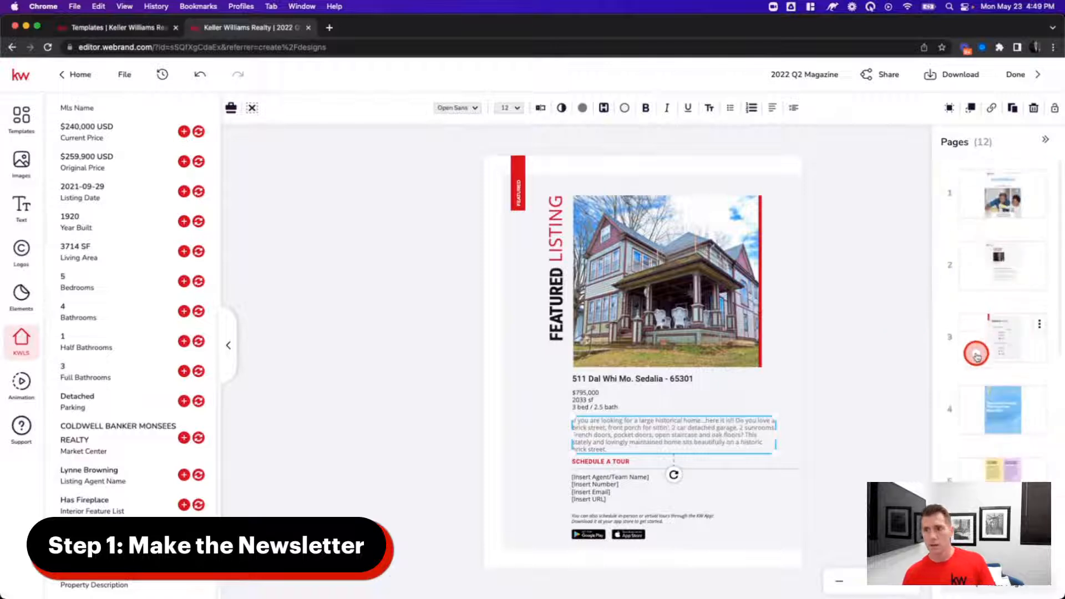
{"action": "left_click", "coordinate": [991, 203]}
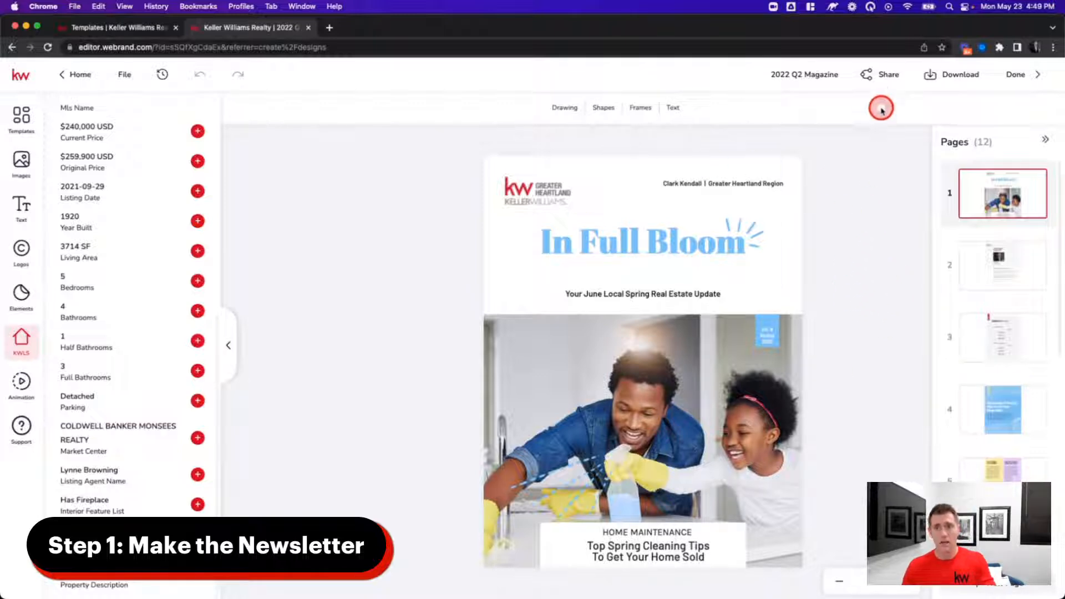
- Share the whole project as 'Anyone can view' and copy its viewer.webrand.com link
{"action": "left_click", "coordinate": [874, 76]}
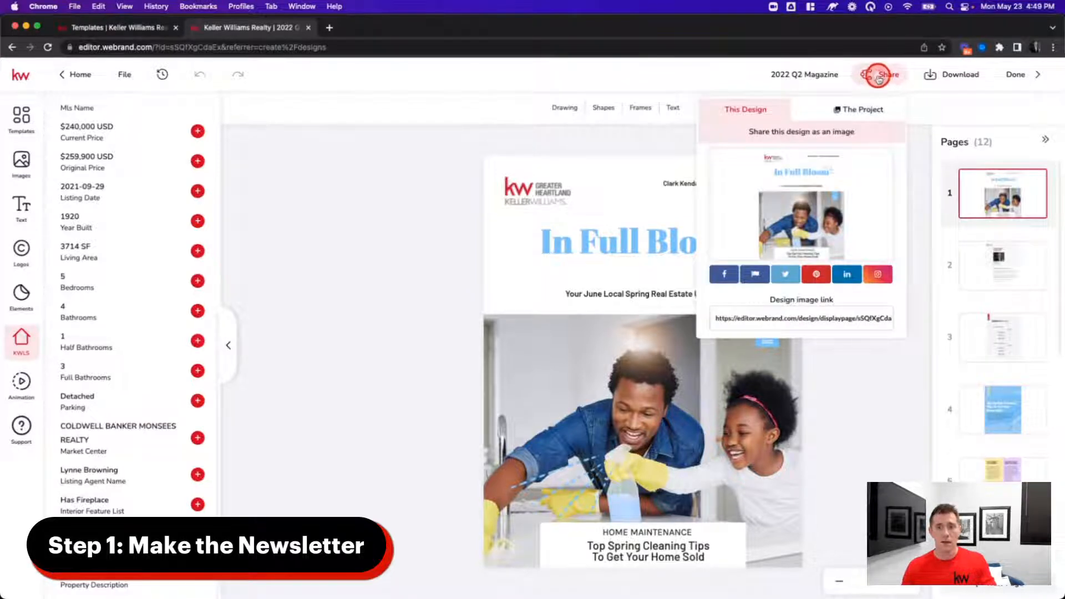
{"action": "left_click", "coordinate": [859, 108]}
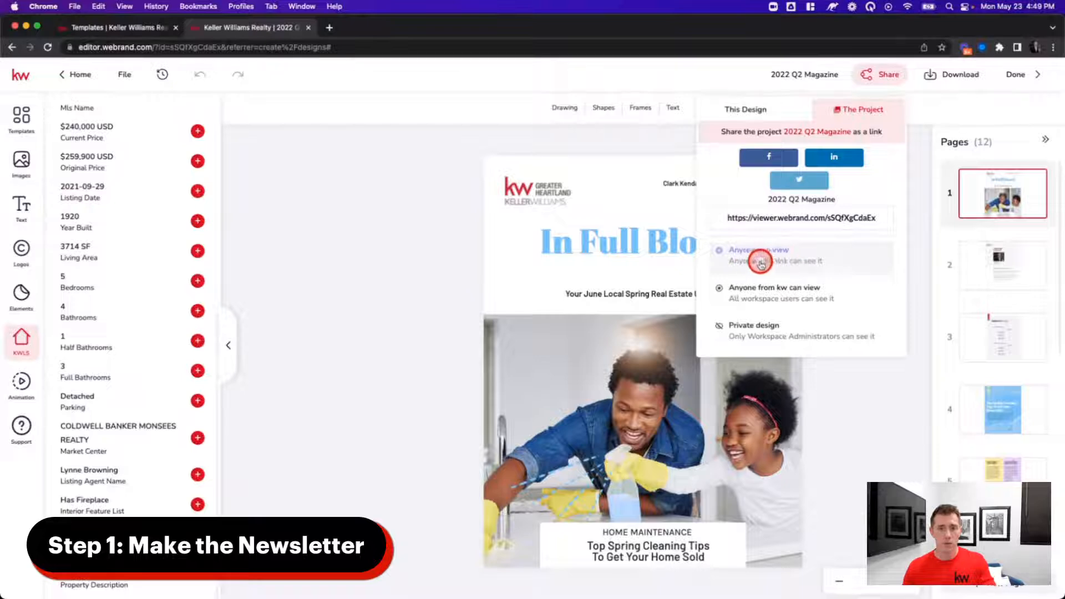
{"action": "left_click", "coordinate": [797, 219]}
{"action": "key", "text": "super+c"}
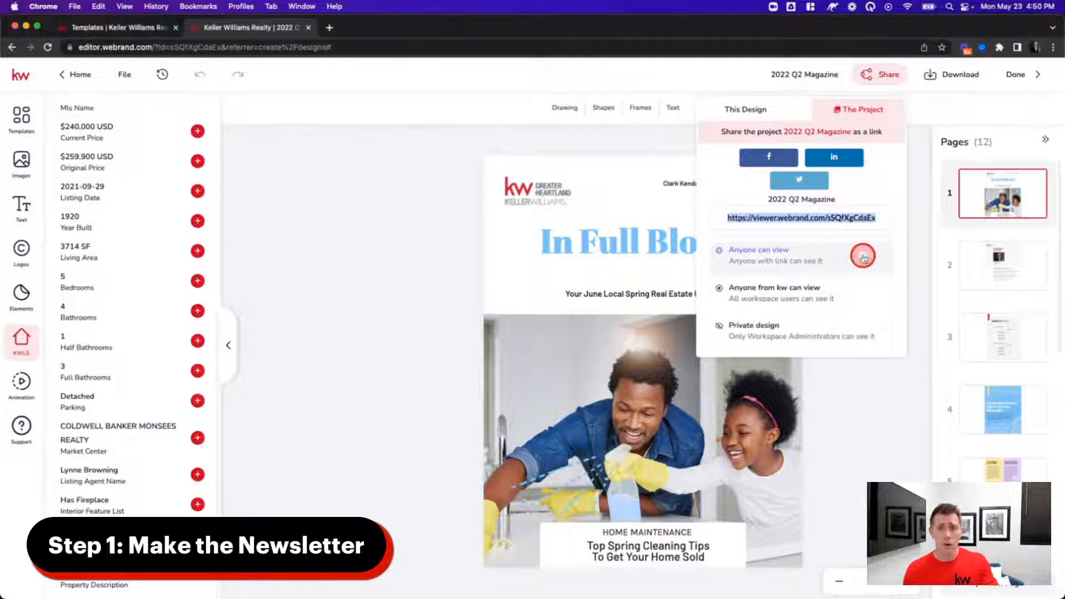
{"action": "left_click", "coordinate": [75, 7]}
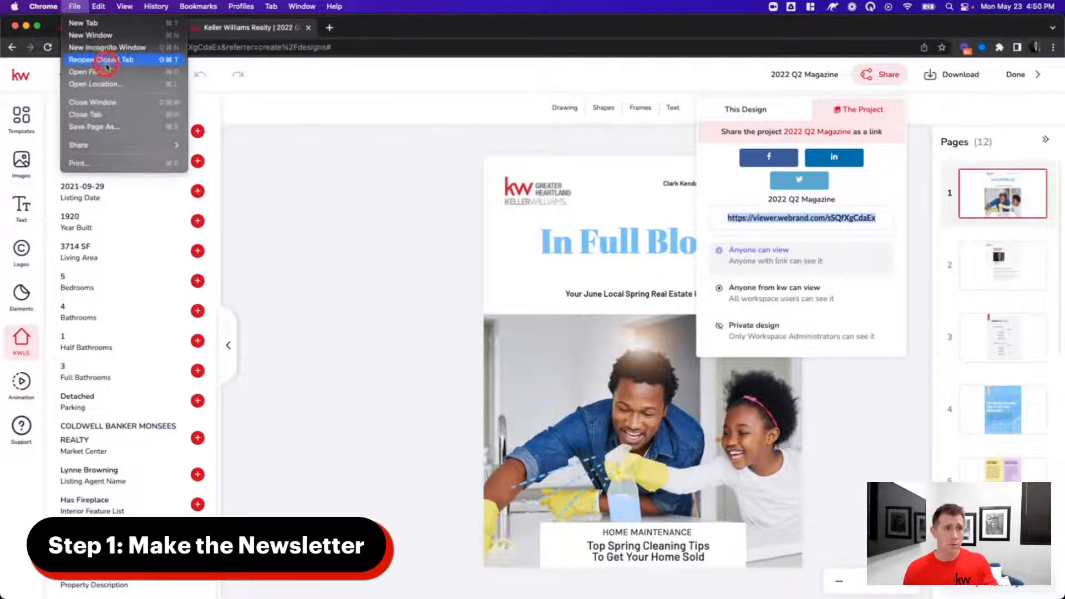
{"action": "left_click", "coordinate": [100, 49]}
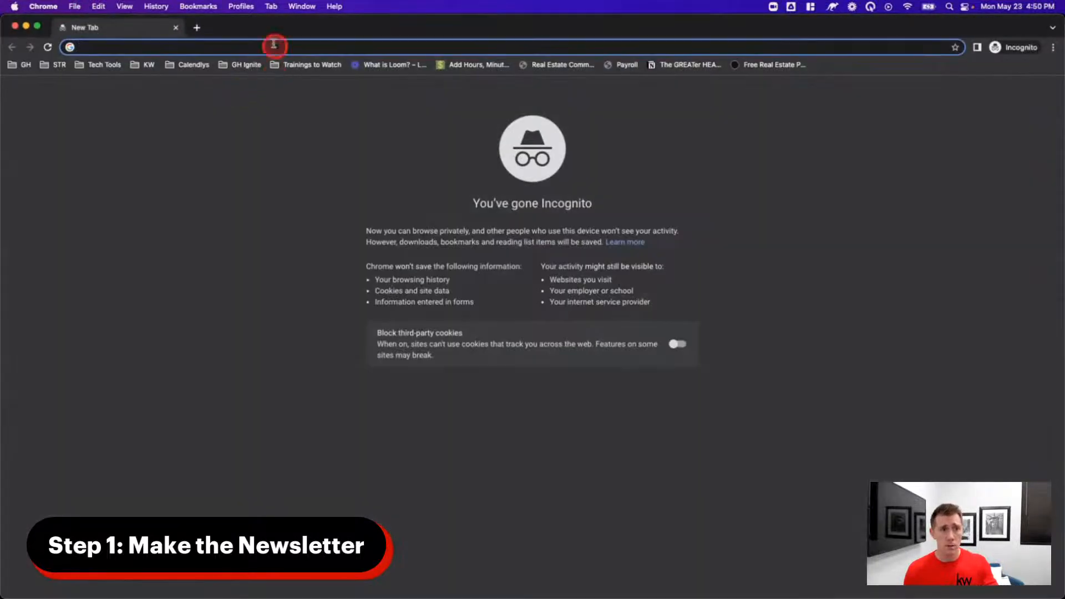
{"action": "key", "text": "super+v"}
{"action": "key", "text": "Return"}
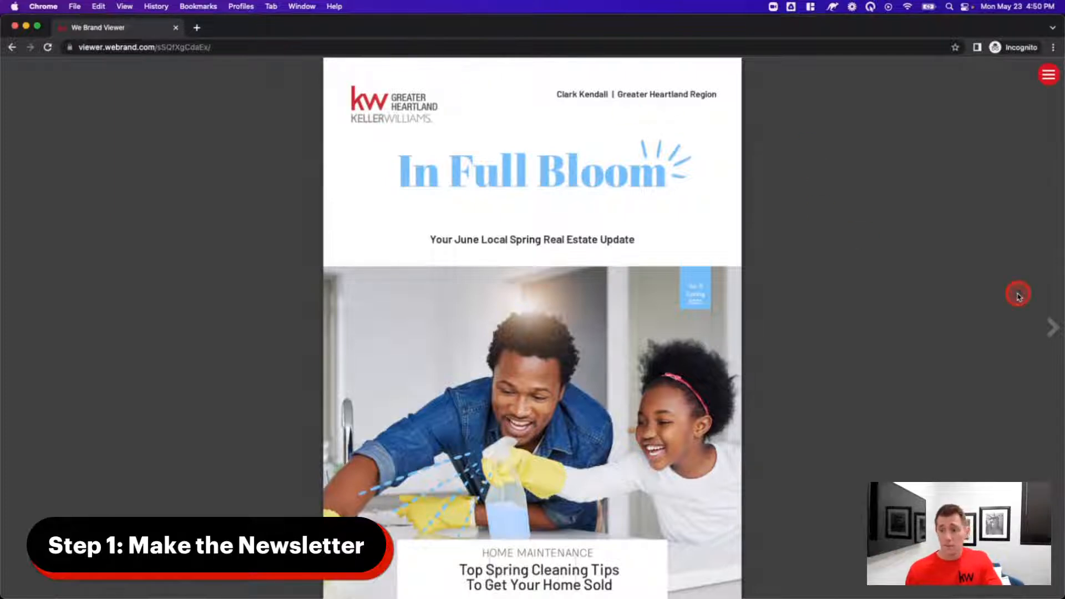
{"action": "left_click", "coordinate": [1049, 329]}
{"action": "left_click", "coordinate": [1048, 330]}
{"action": "left_click", "coordinate": [1048, 330]}
{"action": "left_click", "coordinate": [1048, 332]}
{"action": "left_click", "coordinate": [1048, 331]}
{"action": "left_click", "coordinate": [1049, 332]}
{"action": "left_click", "coordinate": [1048, 331]}
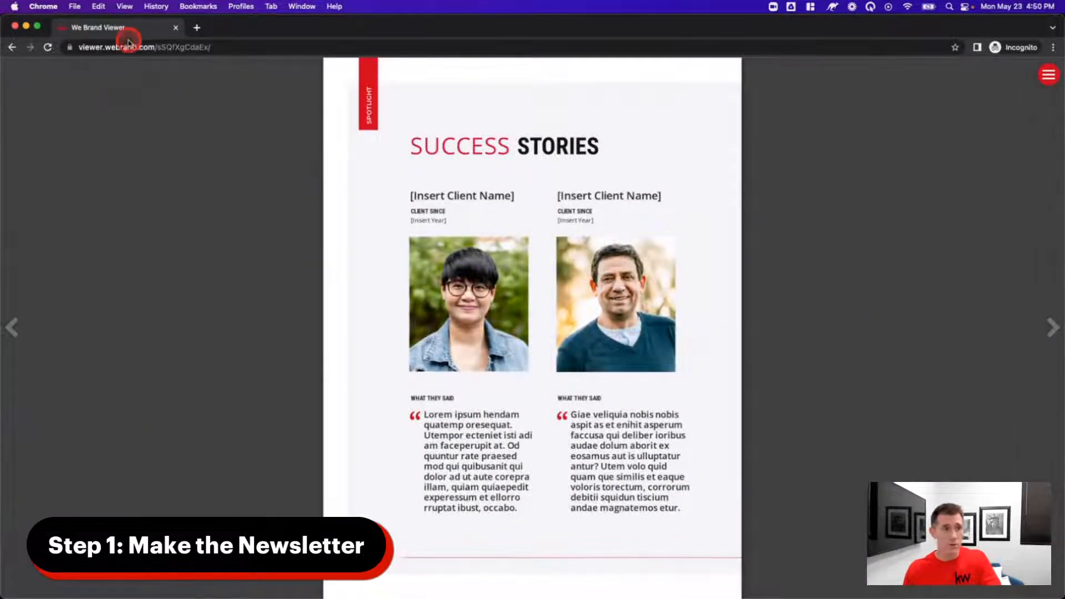
{"action": "left_click", "coordinate": [176, 27]}
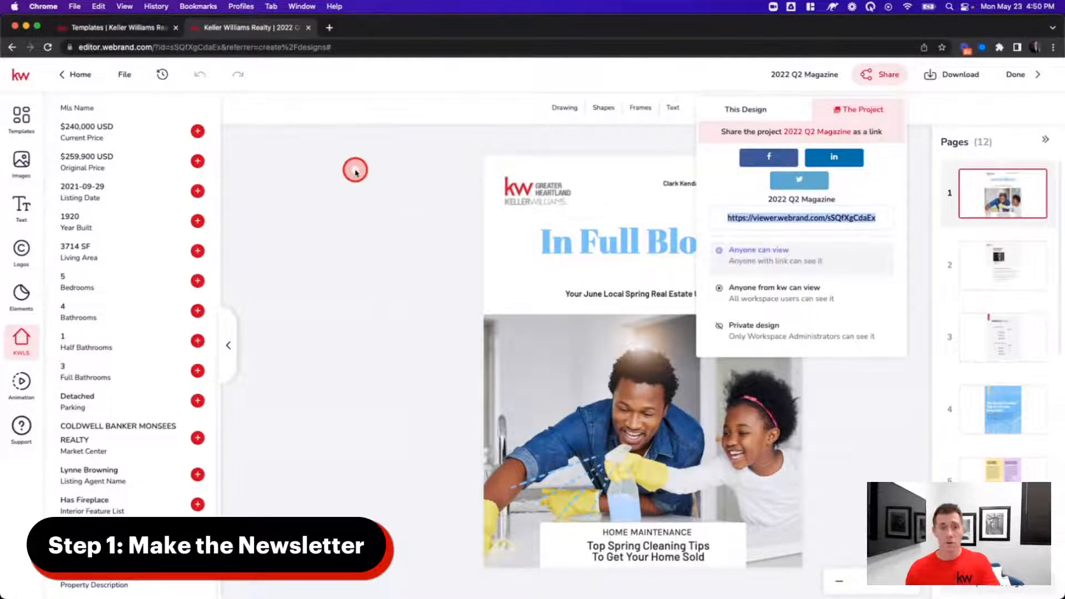
- Download the current cover page as a High-quality PNG image
{"action": "left_click", "coordinate": [408, 238]}
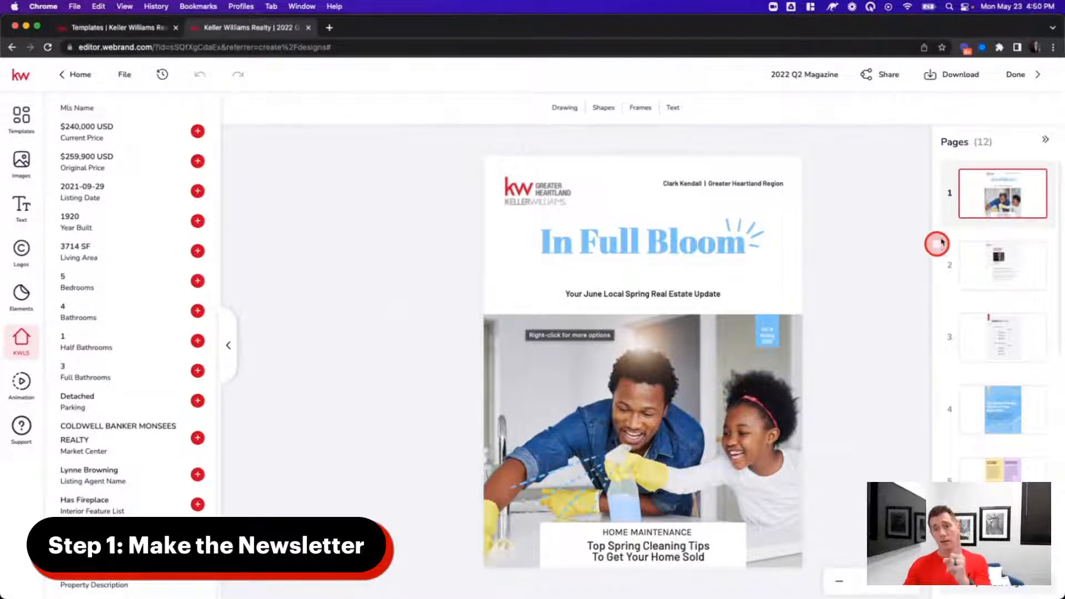
{"action": "left_click", "coordinate": [691, 276]}
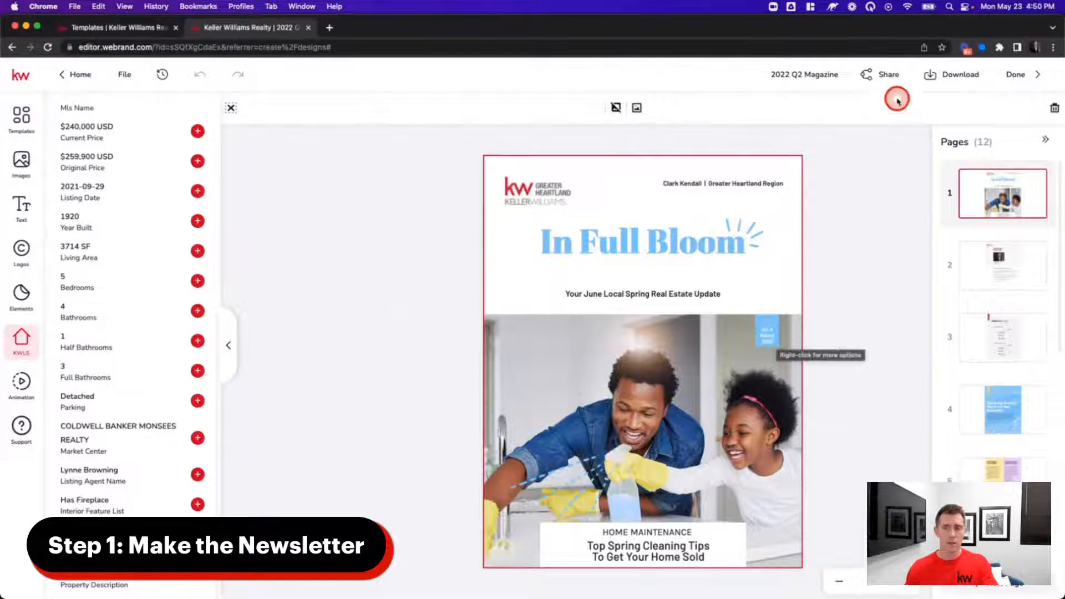
{"action": "left_click", "coordinate": [947, 81]}
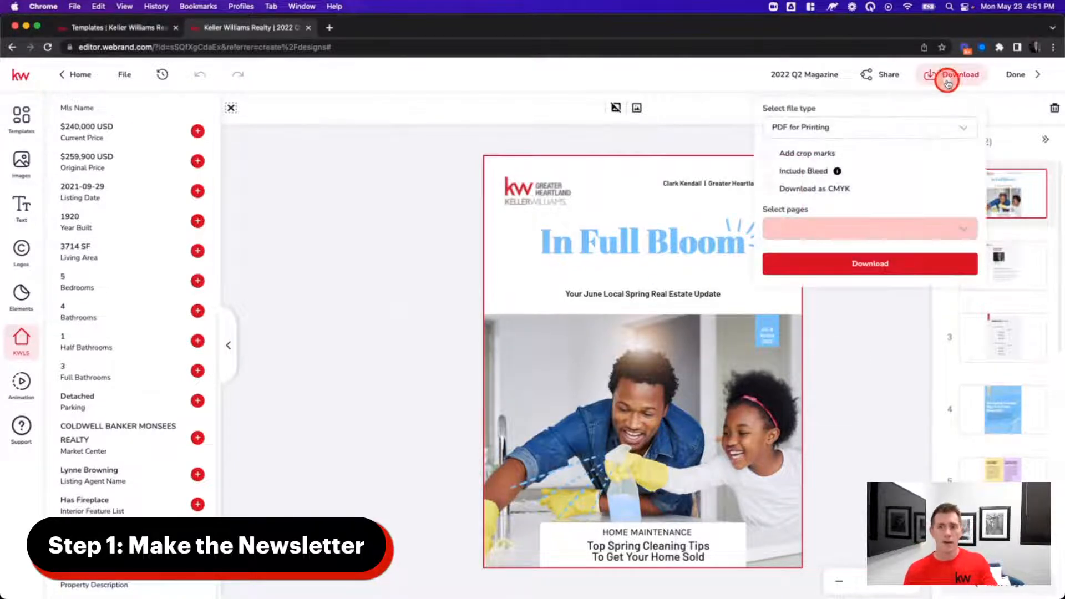
{"action": "left_click", "coordinate": [812, 122]}
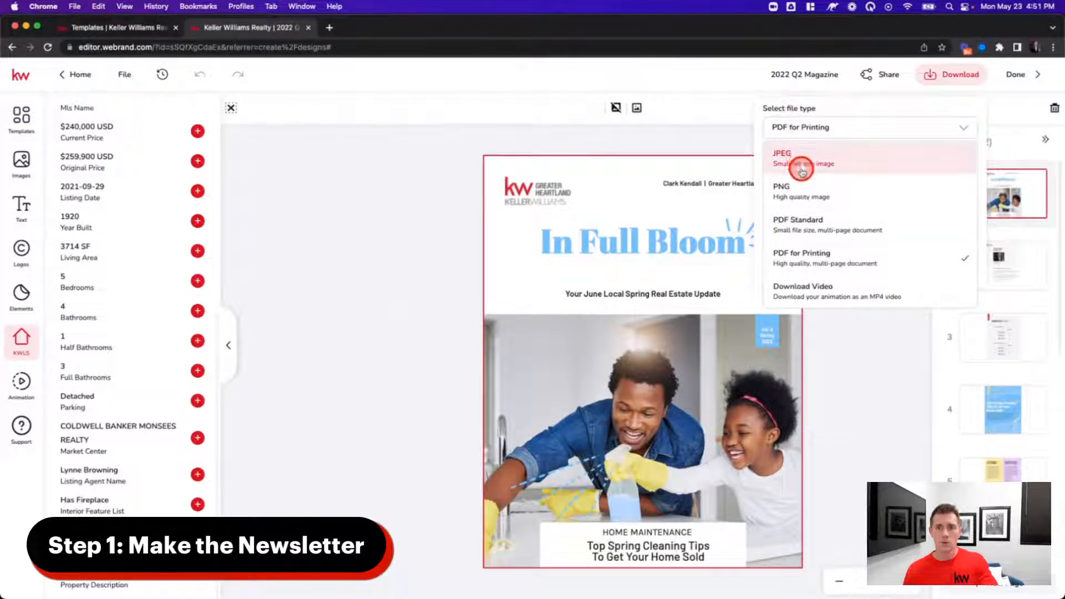
{"action": "left_click", "coordinate": [815, 171]}
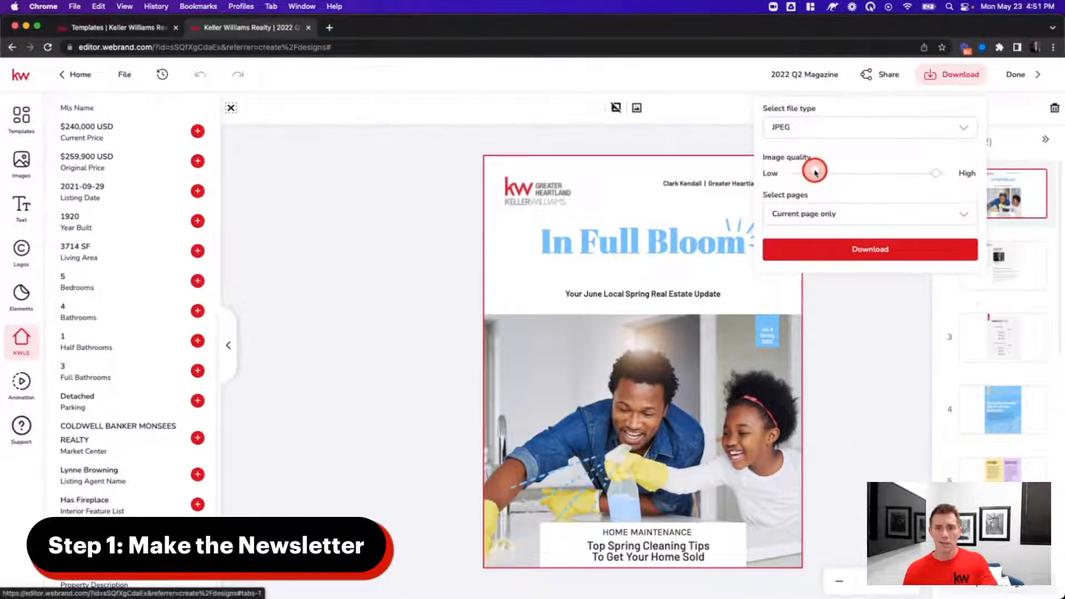
{"action": "left_click", "coordinate": [830, 126]}
{"action": "left_click", "coordinate": [812, 191]}
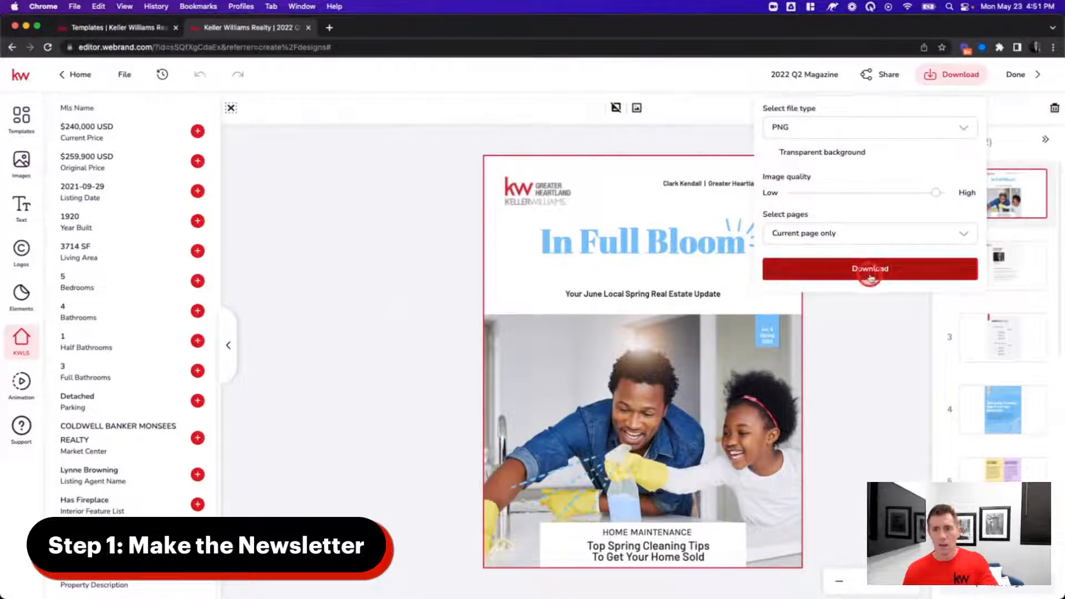
{"action": "left_click", "coordinate": [835, 233]}
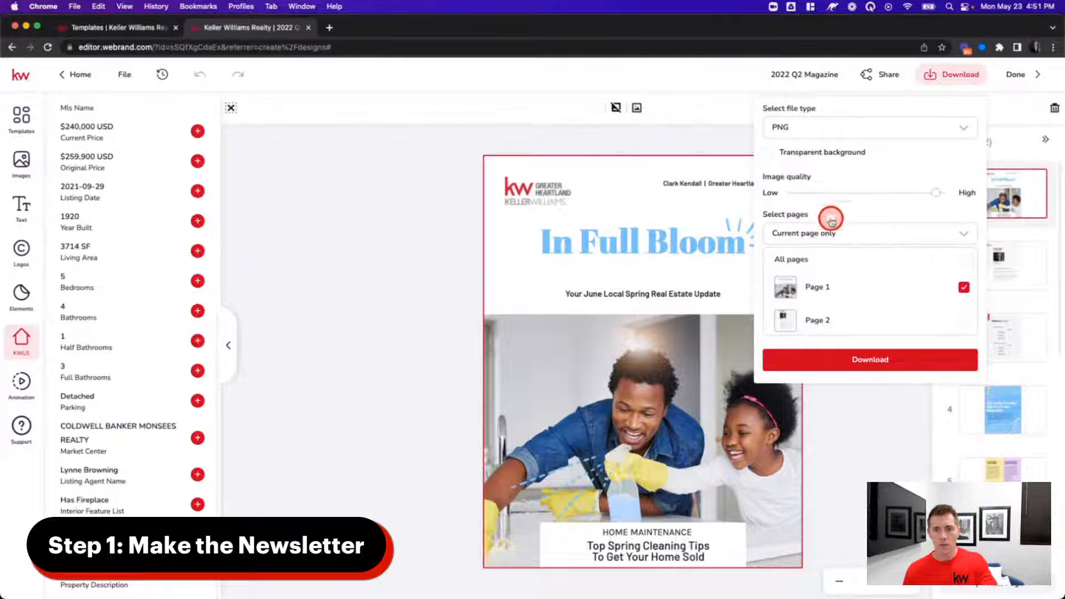
{"action": "left_click", "coordinate": [878, 370]}
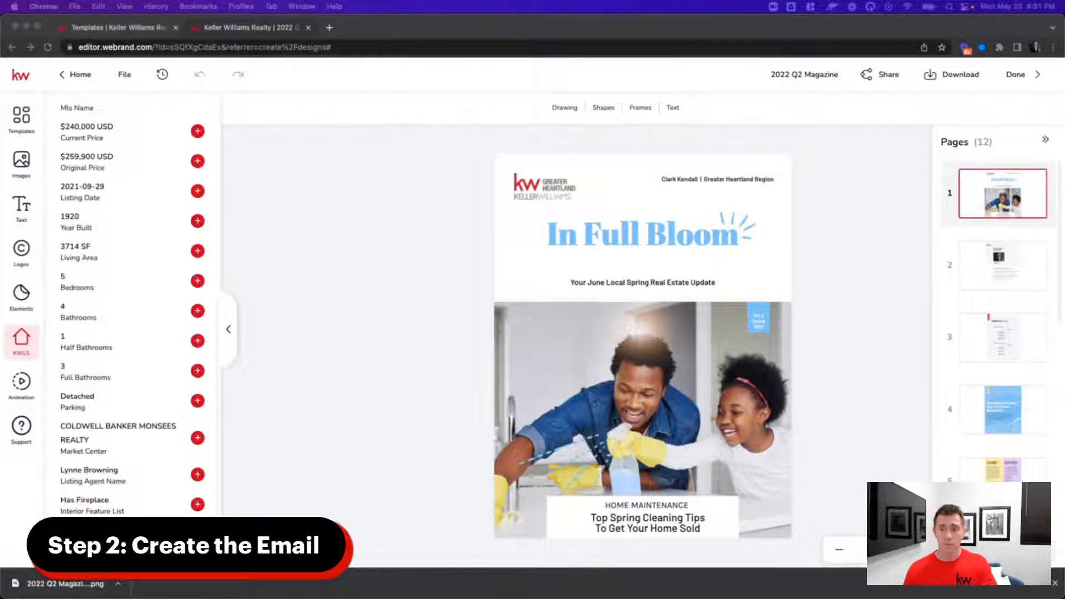
- Load agent.kw.com and open the Designs library showing the 2022 Q2 Magazine
{"action": "left_click", "coordinate": [132, 32]}
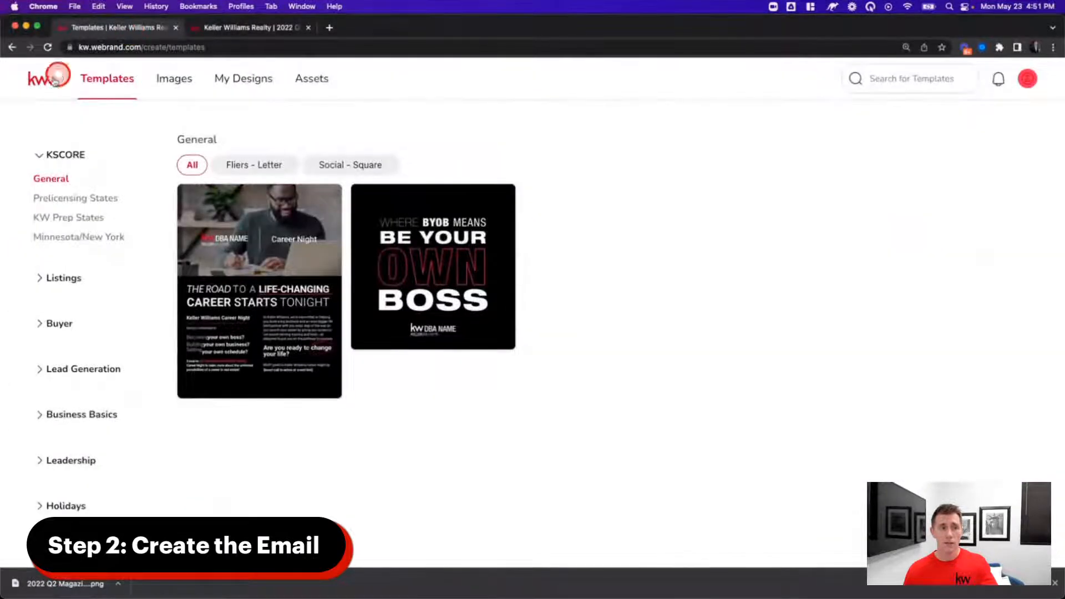
{"action": "left_click", "coordinate": [129, 47]}
{"action": "type", "text": "agent.kw.com"}
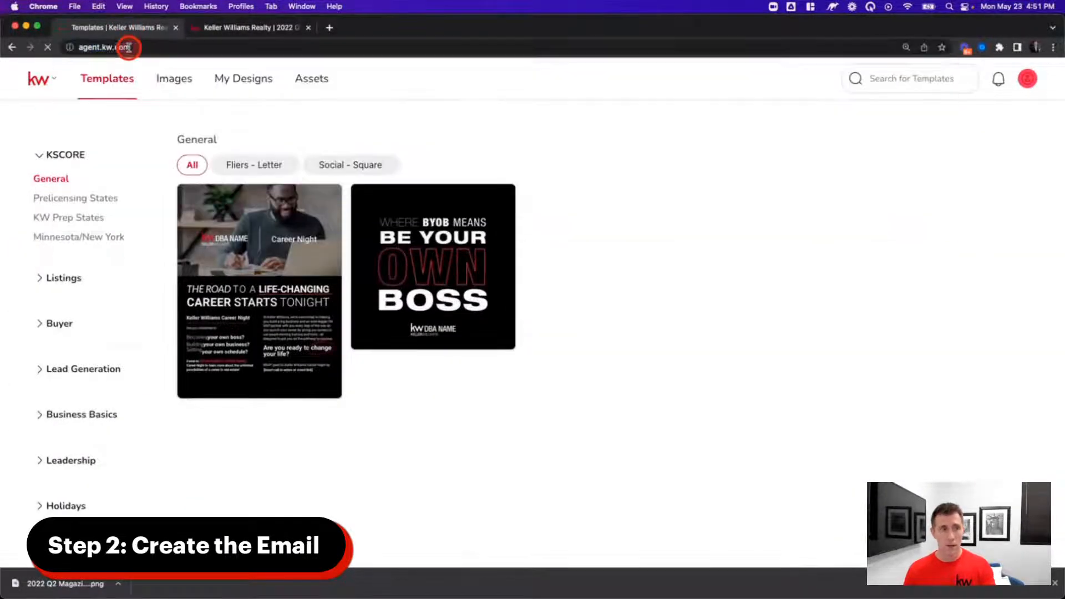
{"action": "key", "text": "Return"}
{"action": "left_click", "coordinate": [246, 25]}
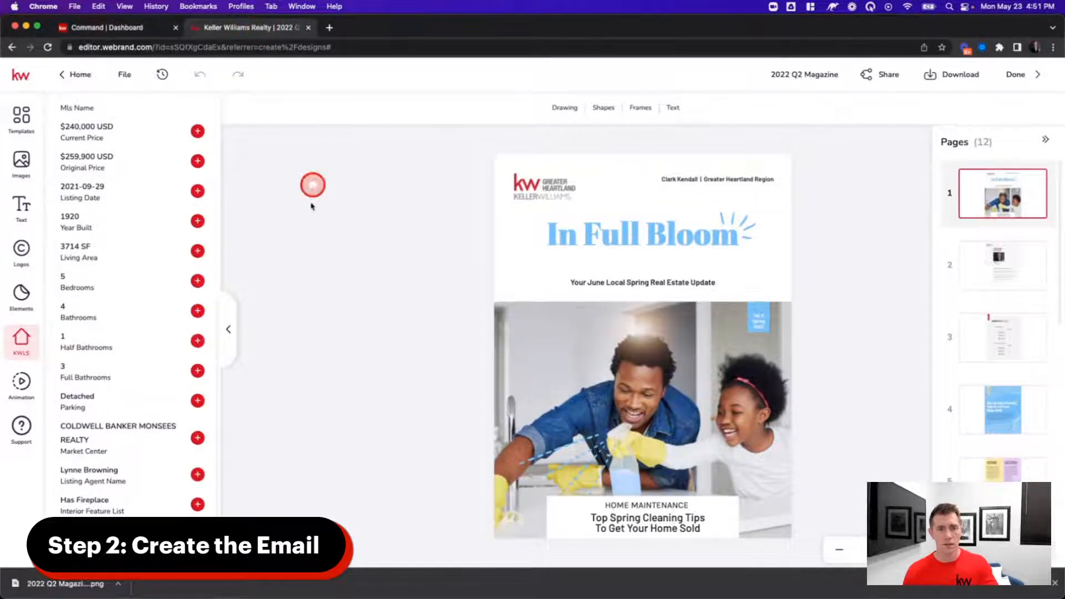
{"action": "left_click", "coordinate": [103, 27]}
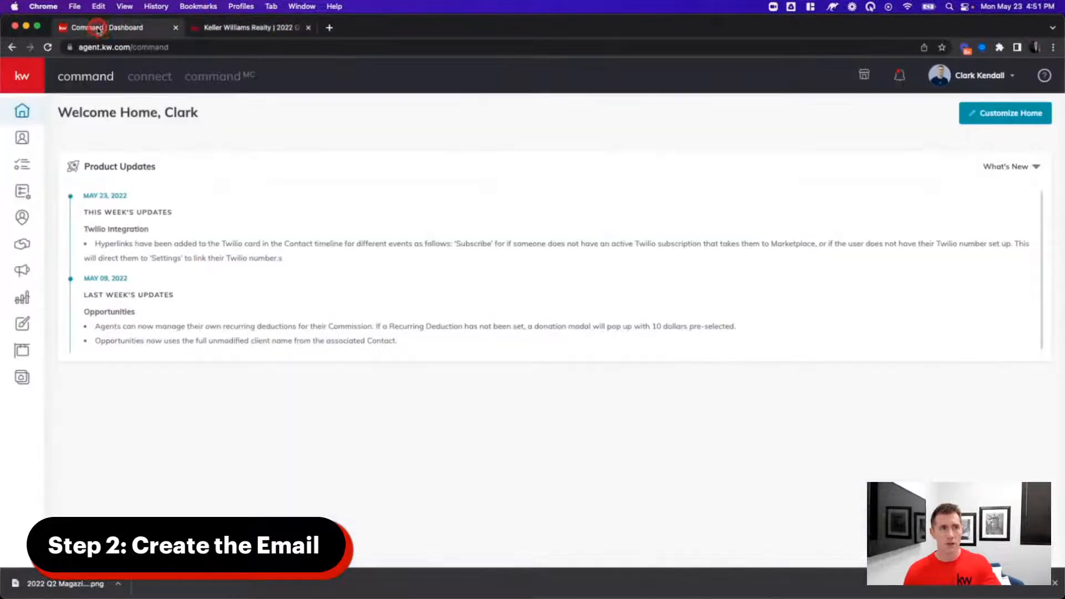
{"action": "left_click", "coordinate": [26, 324]}
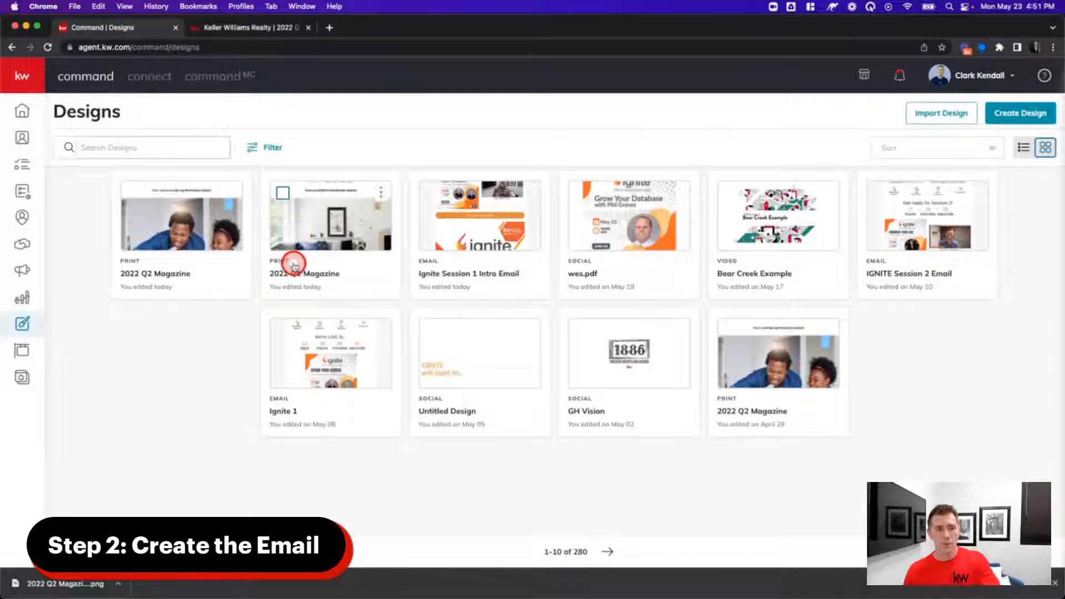
- Create a new Email design from the Approachable - Newsletter A template
{"action": "left_click", "coordinate": [1018, 113]}
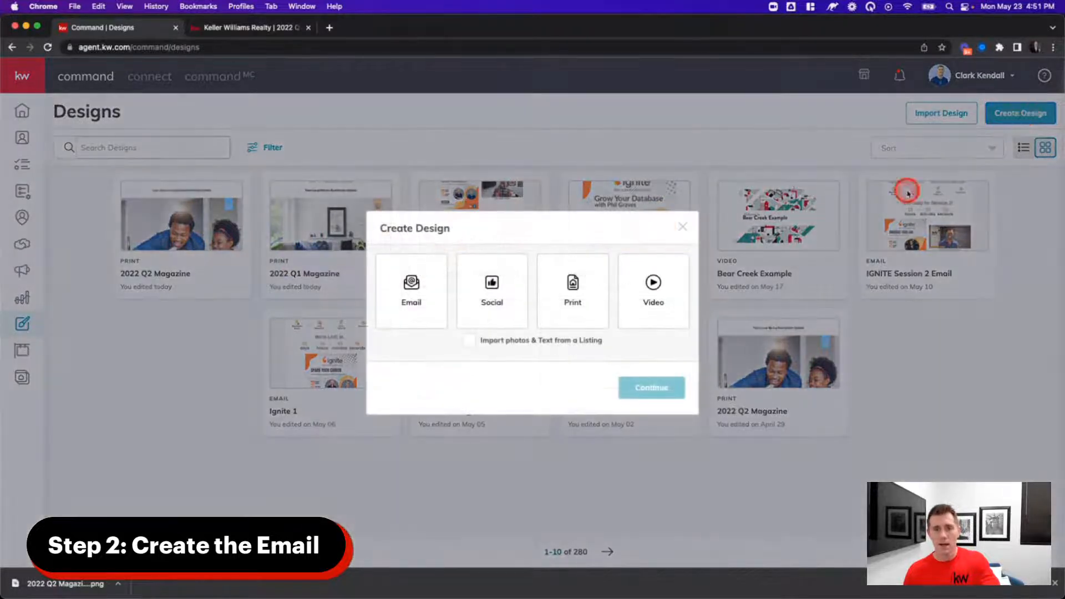
{"action": "left_click", "coordinate": [427, 290]}
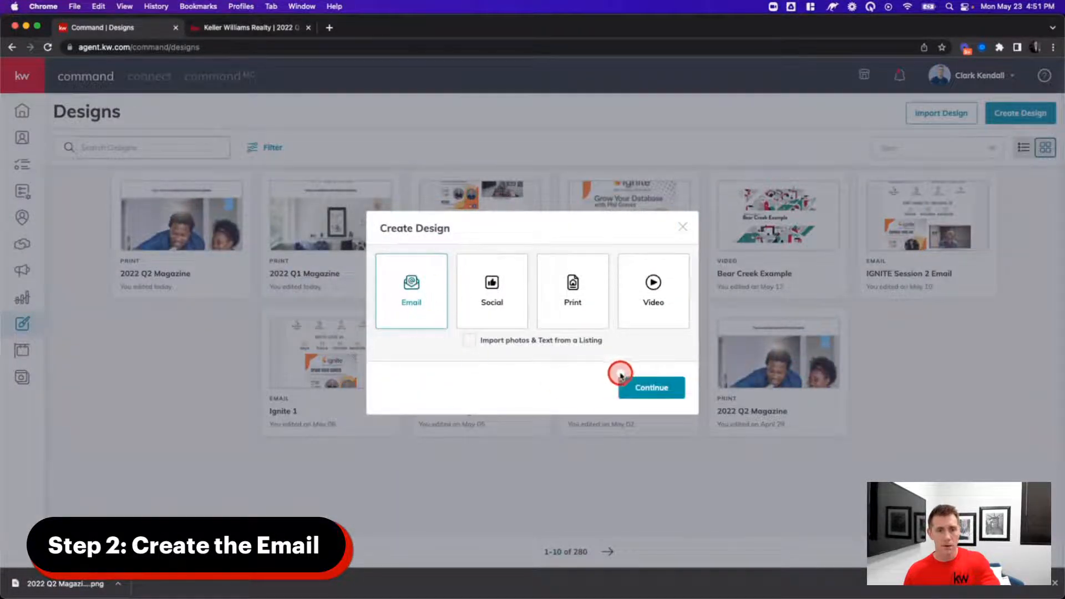
{"action": "left_click", "coordinate": [665, 387]}
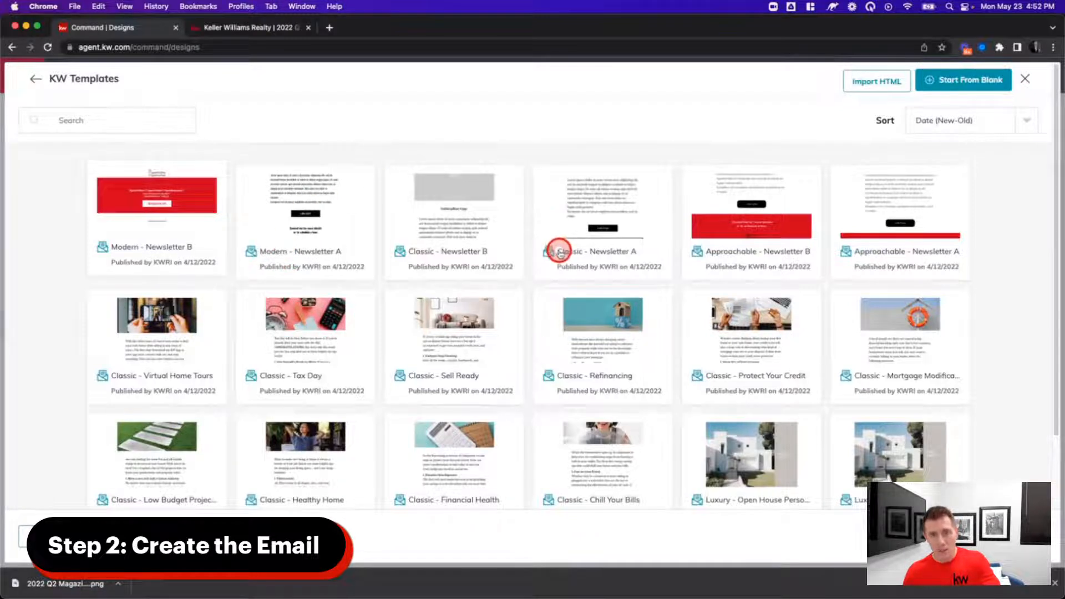
{"action": "left_click", "coordinate": [856, 253]}
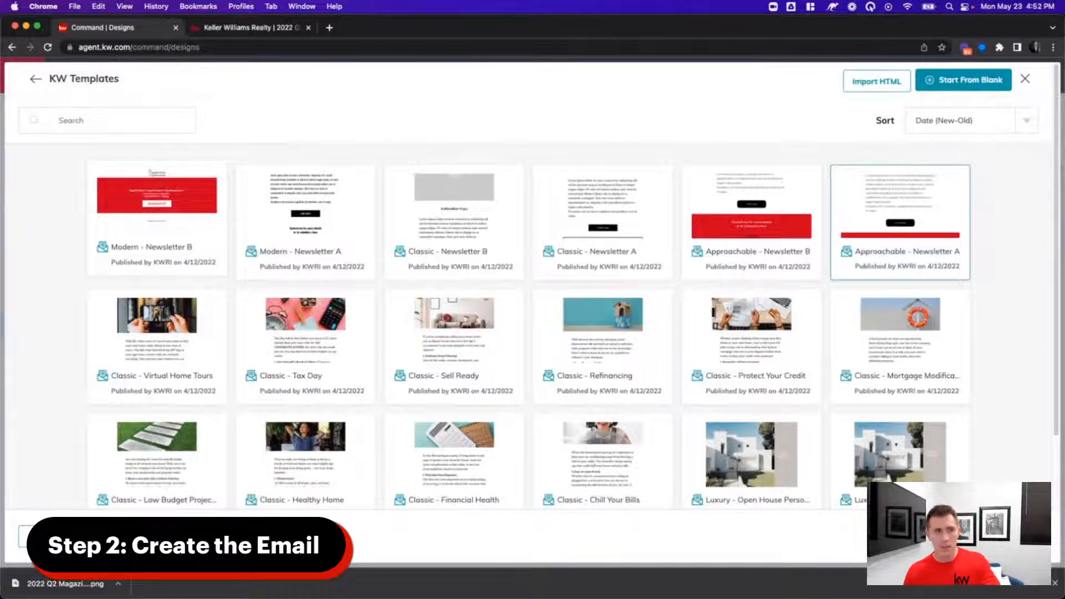
{"action": "left_click", "coordinate": [1002, 535]}
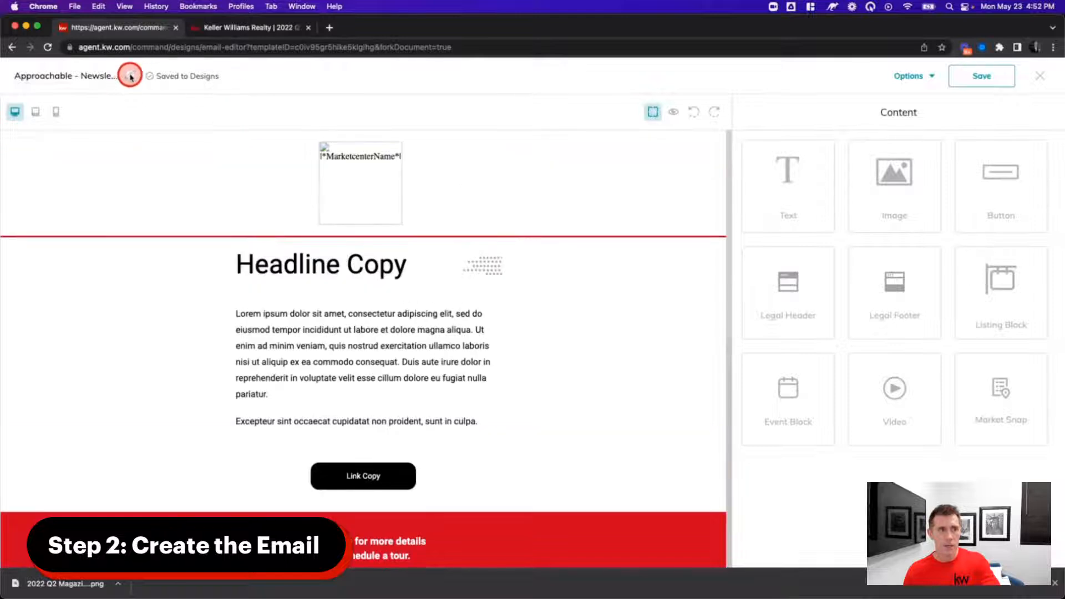
- Change the email's title field at the top left to 'June Newsletter'
{"action": "left_click", "coordinate": [95, 76]}
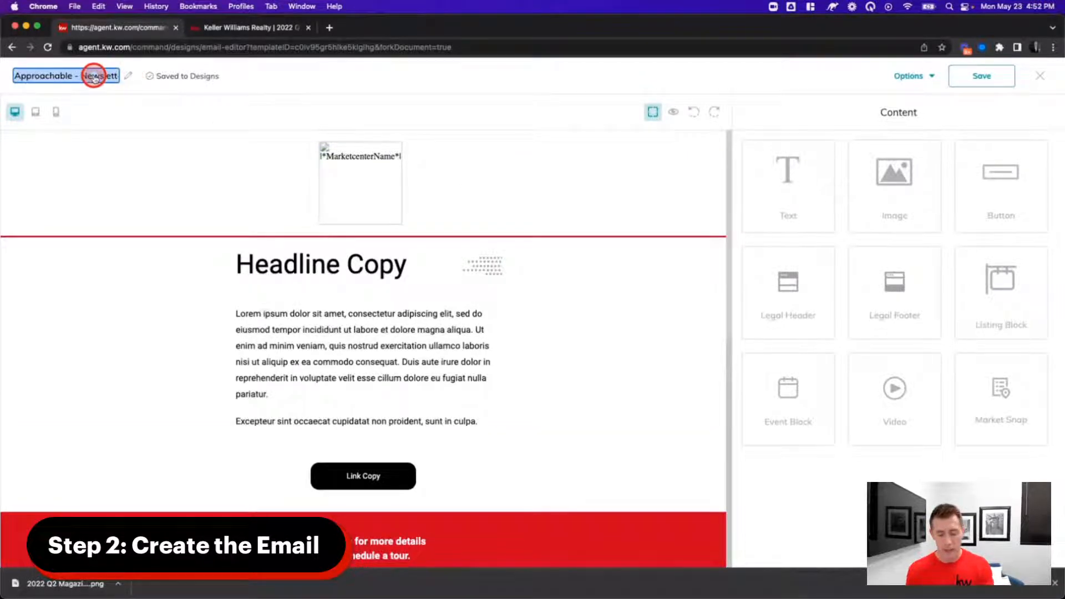
{"action": "type", "text": "June Newsletter"}
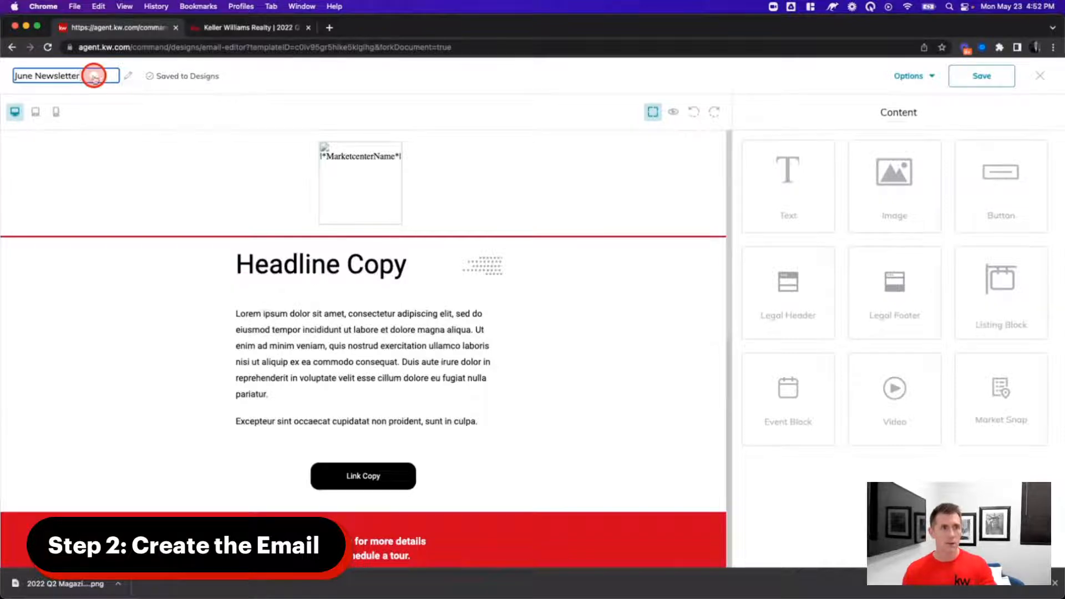
{"action": "left_click", "coordinate": [176, 116]}
{"action": "left_click", "coordinate": [103, 79]}
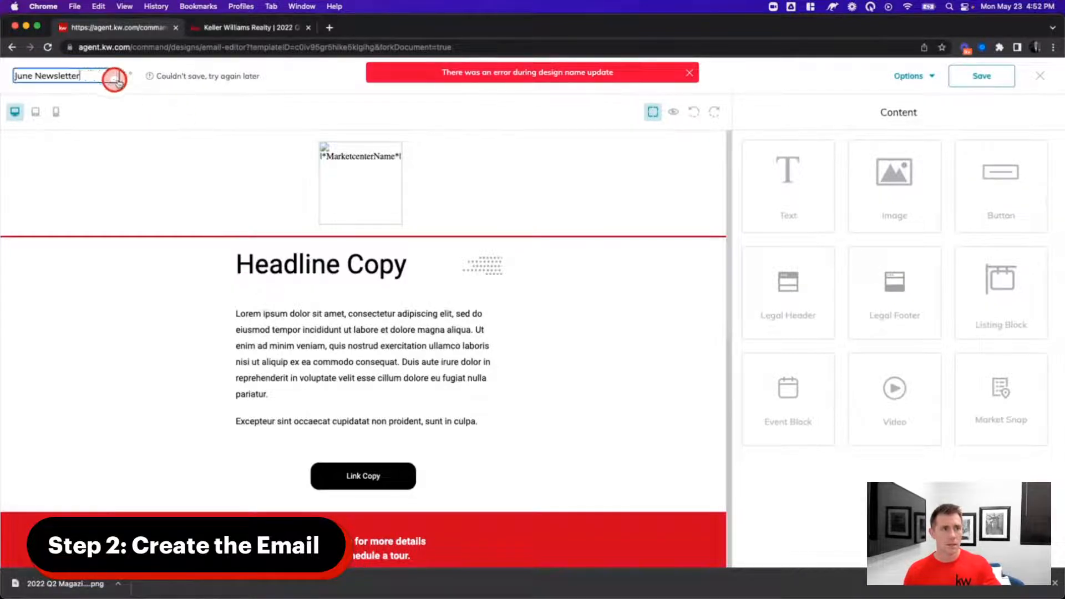
{"action": "left_click", "coordinate": [124, 76]}
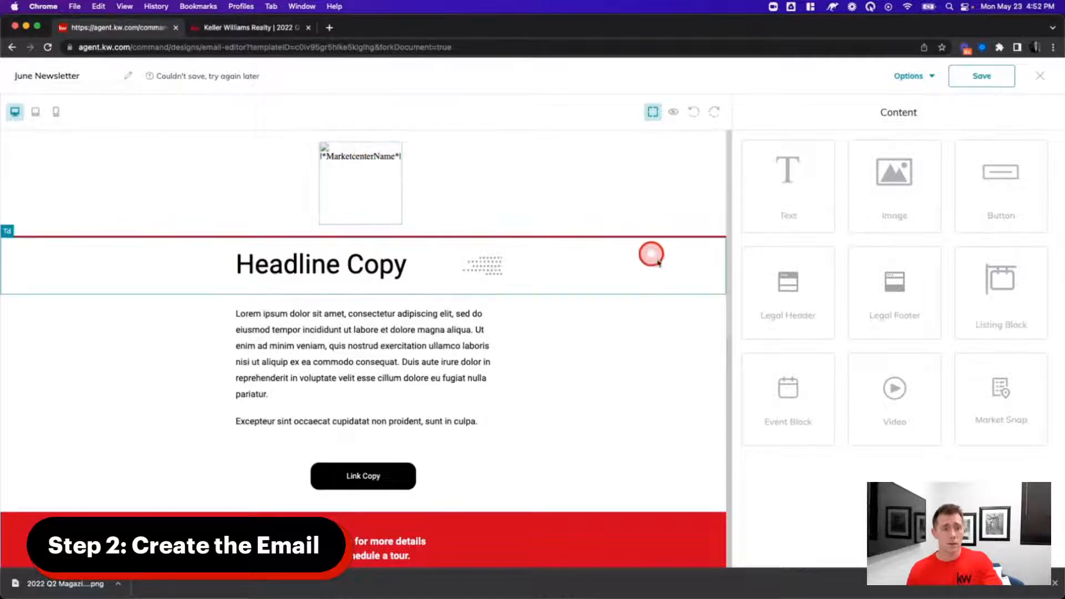
- Replace the 'Headline Copy' heading text with 'My June Newsletter'
{"action": "left_click", "coordinate": [313, 269]}
{"action": "left_click", "coordinate": [422, 242]}
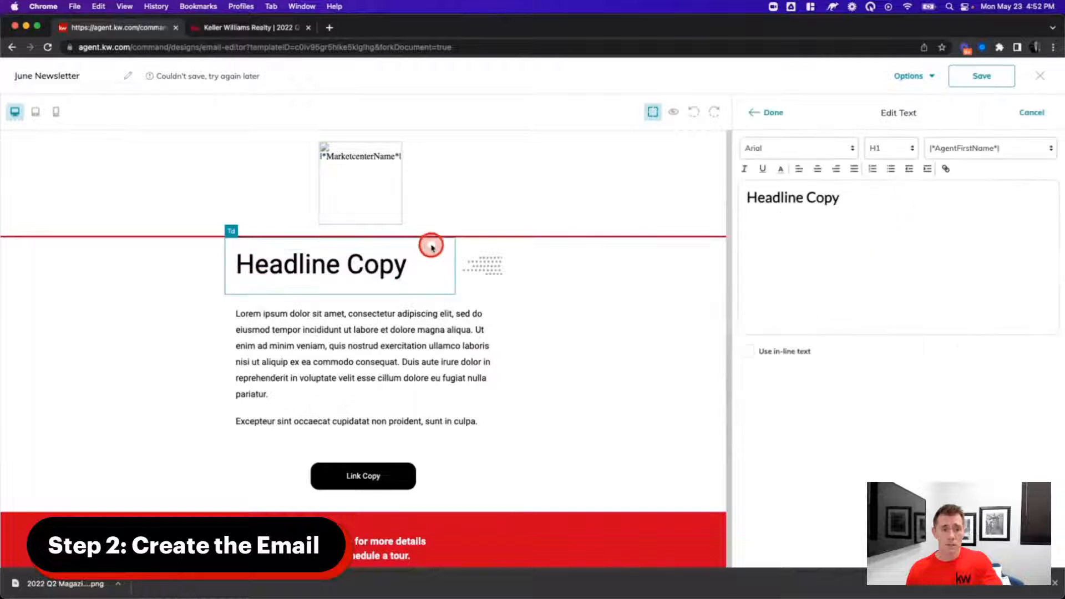
{"action": "double_click", "coordinate": [782, 200]}
{"action": "key", "text": "super+a"}
{"action": "type", "text": "AM"}
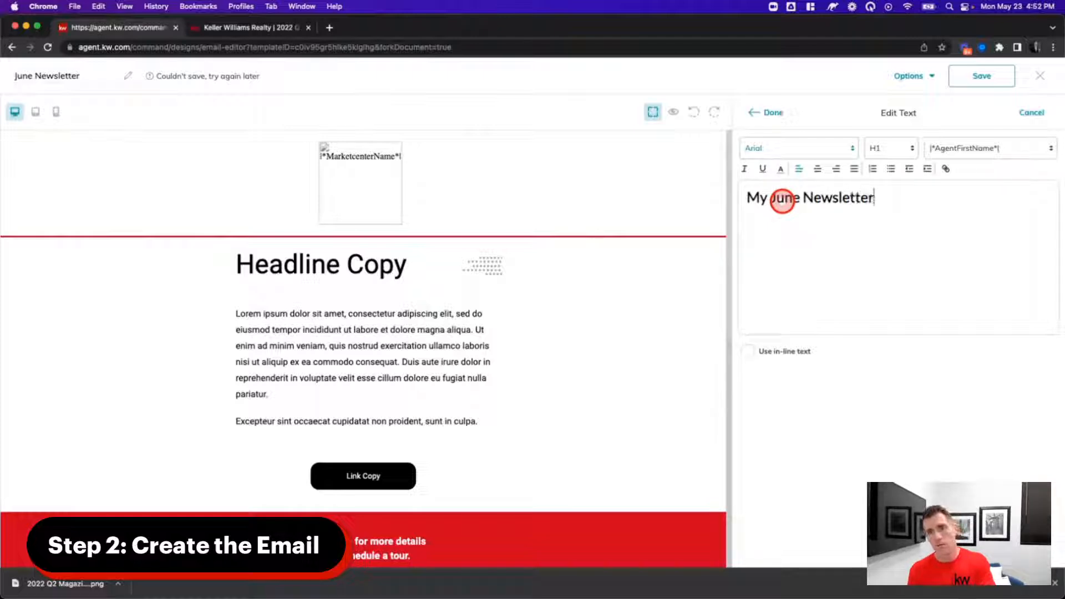
{"action": "left_click", "coordinate": [770, 112]}
{"action": "left_click", "coordinate": [345, 288]}
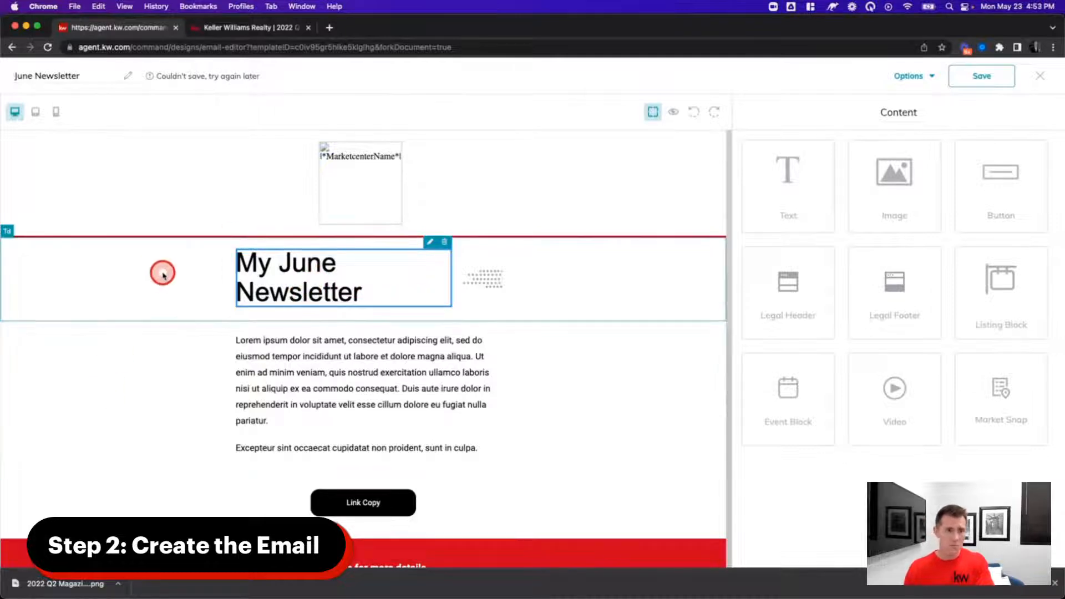
{"action": "left_click", "coordinate": [266, 356]}
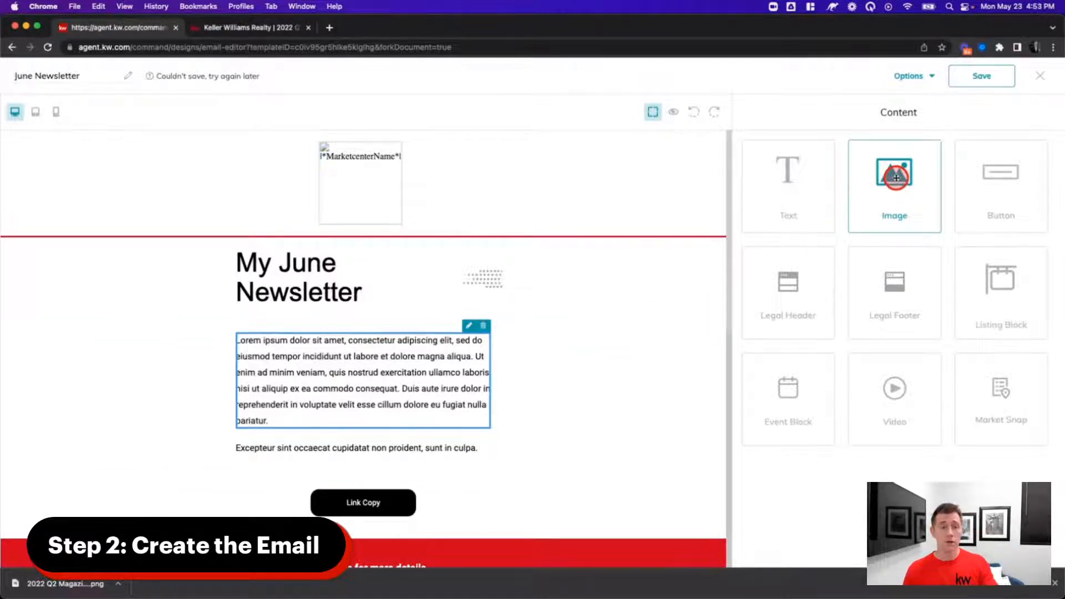
- Upload the In Full Bloom magazine page PNG and insert it as an image below the headline
{"action": "left_click_drag", "start_coordinate": [899, 177], "coordinate": [364, 340]}
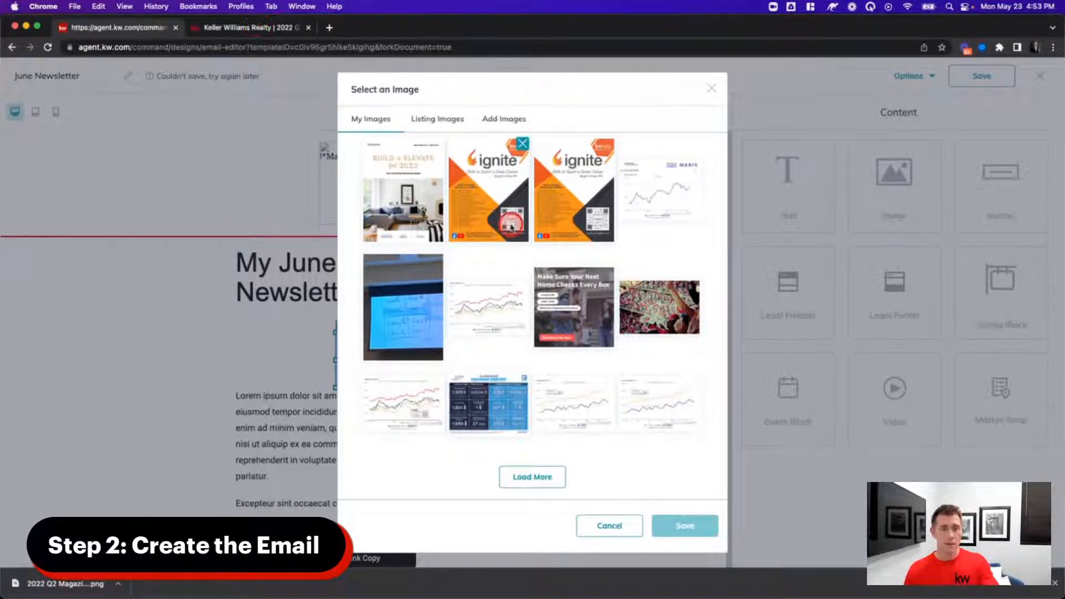
{"action": "left_click", "coordinate": [504, 119]}
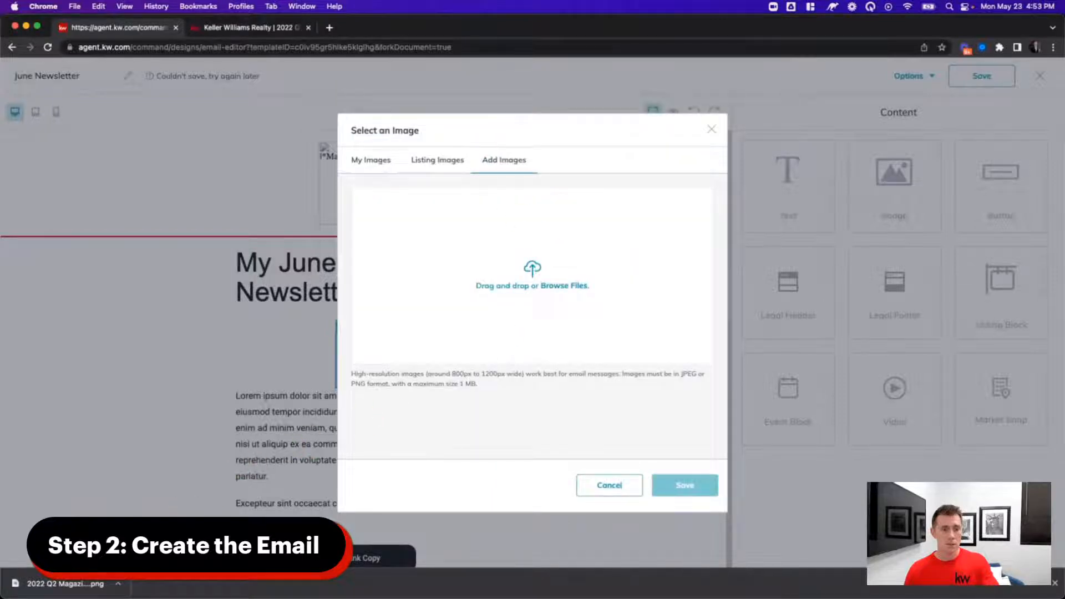
{"action": "left_click_drag", "start_coordinate": [102, 584], "coordinate": [541, 275]}
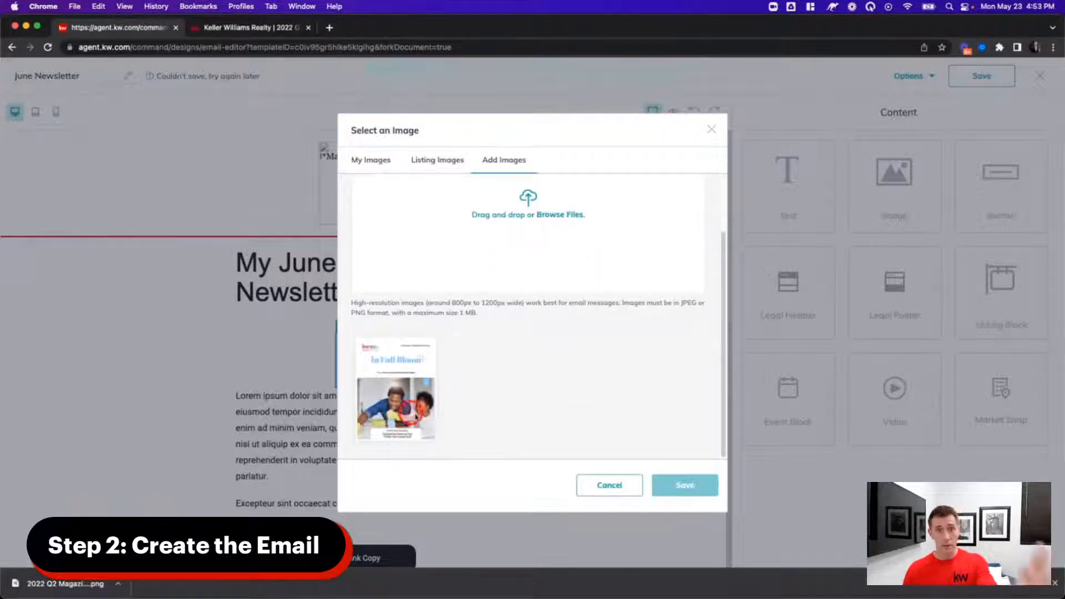
{"action": "left_click", "coordinate": [401, 391]}
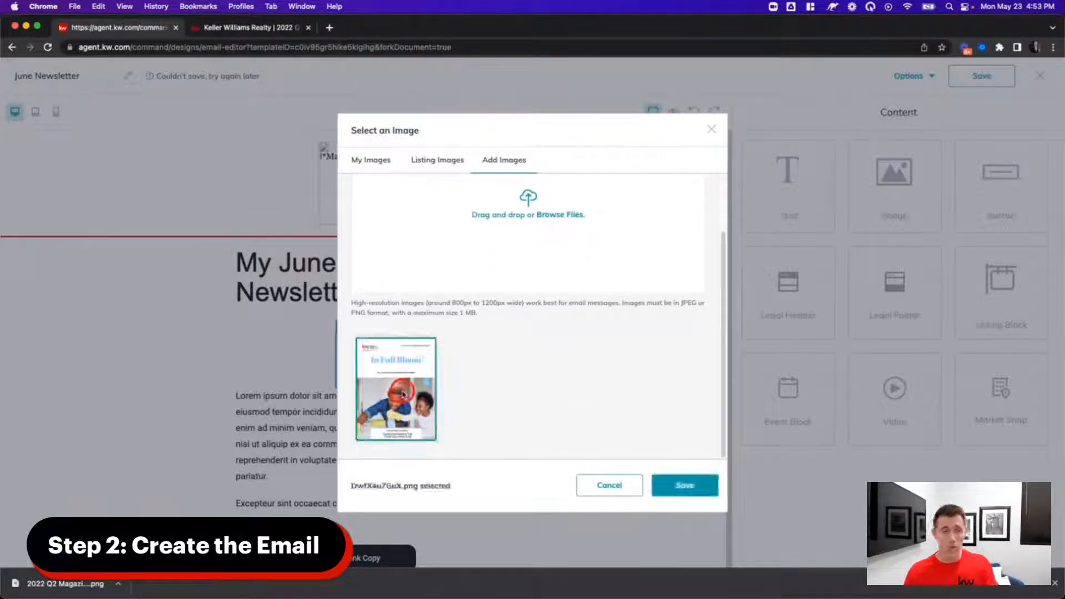
{"action": "left_click", "coordinate": [676, 486]}
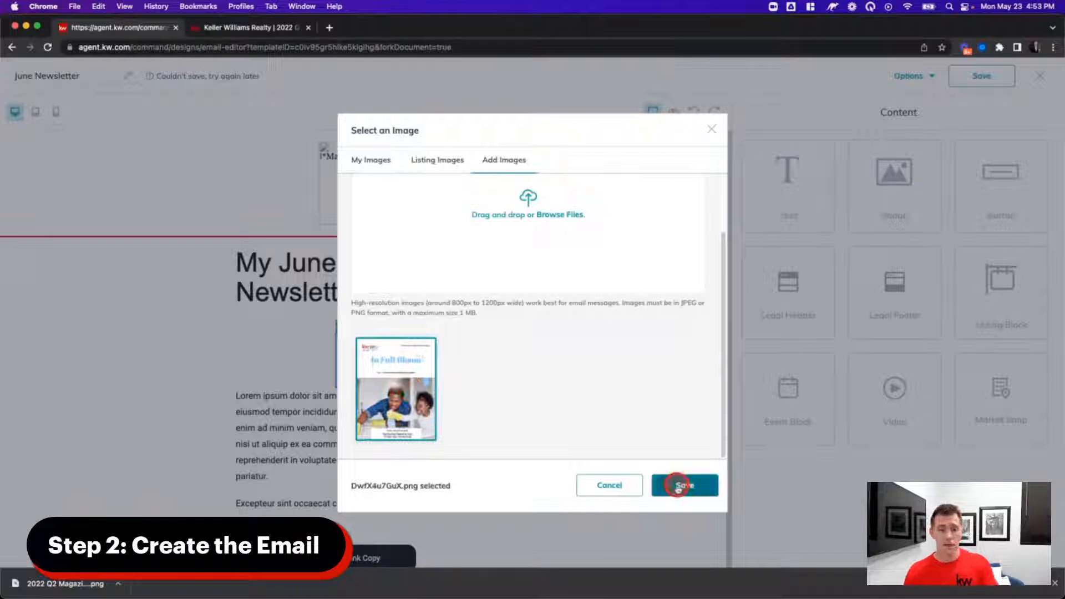
{"action": "scroll", "coordinate": [622, 449], "scroll_direction": "down", "scroll_amount": 1}
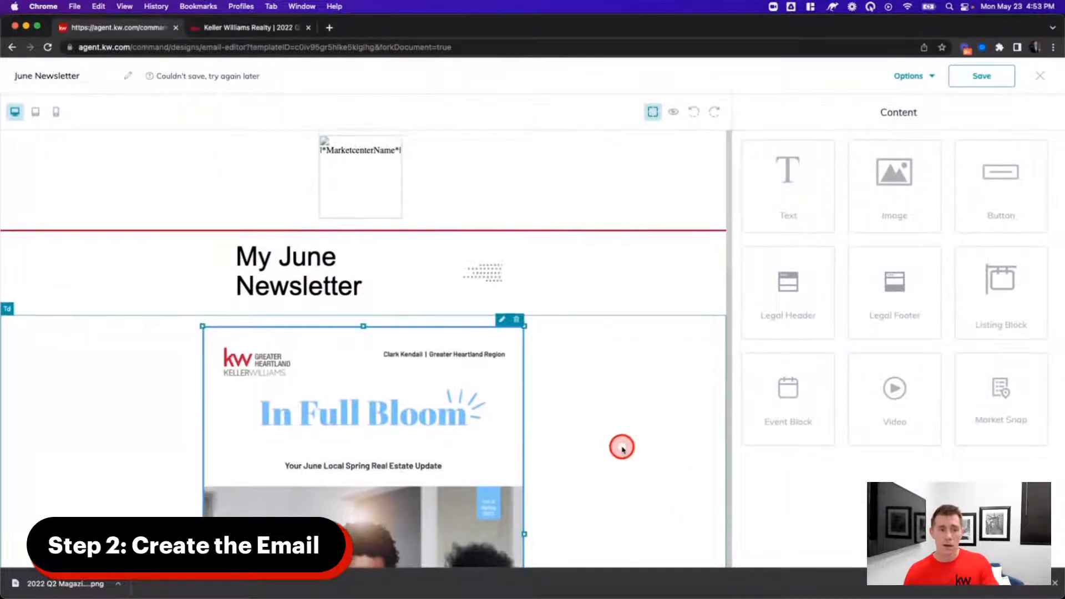
- Set the In Full Bloom image's link to the pasted viewer.webrand.com web address
{"action": "scroll", "coordinate": [622, 450], "scroll_direction": "down", "scroll_amount": 10}
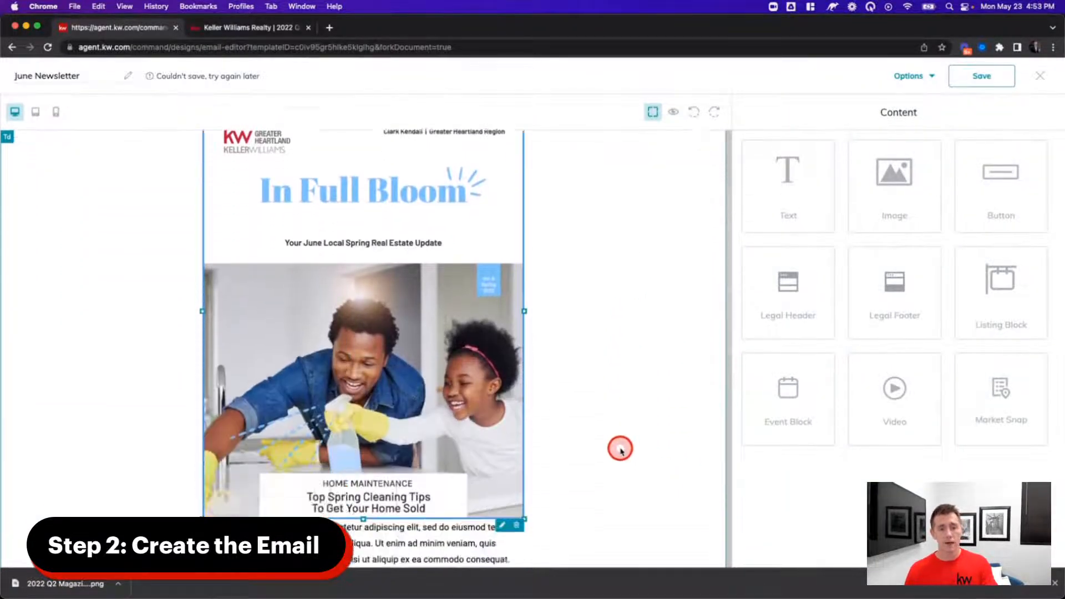
{"action": "scroll", "coordinate": [619, 447], "scroll_direction": "up", "scroll_amount": 10}
{"action": "scroll", "coordinate": [619, 445], "scroll_direction": "down", "scroll_amount": 8}
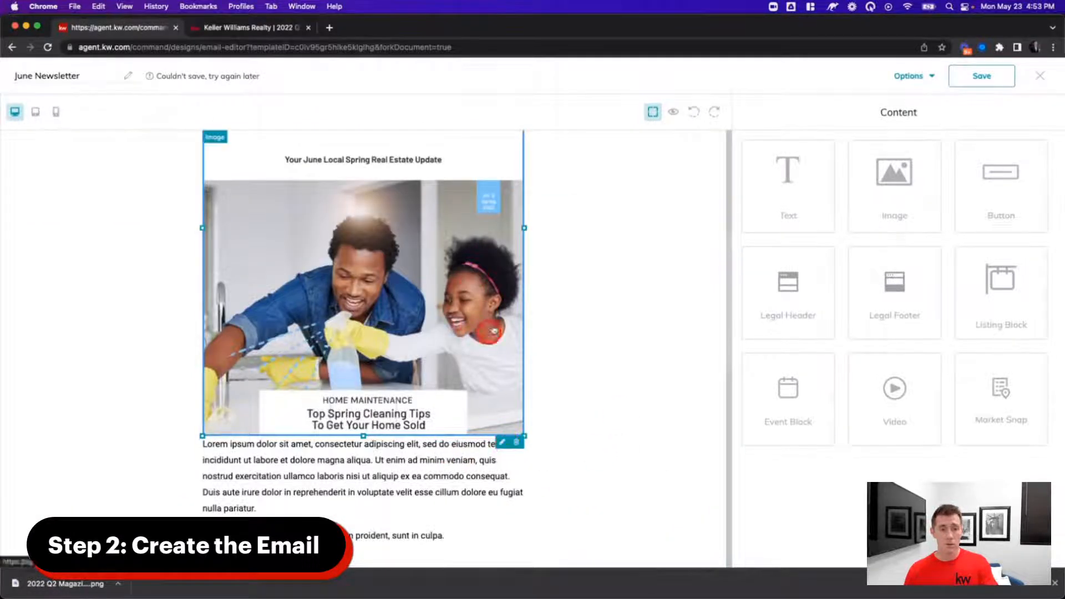
{"action": "left_click", "coordinate": [503, 443]}
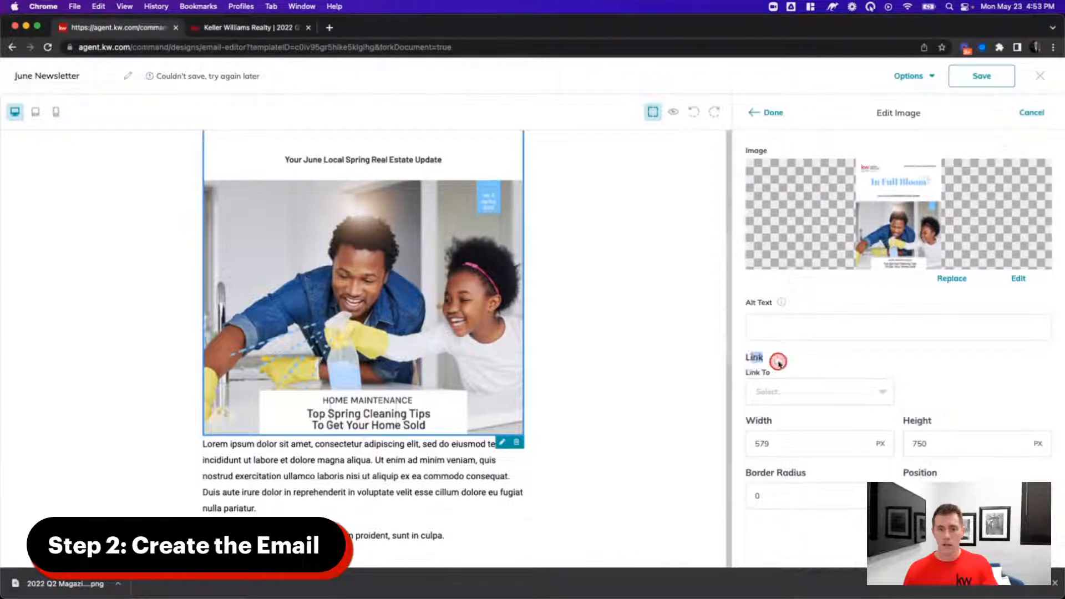
{"action": "left_click", "coordinate": [804, 386]}
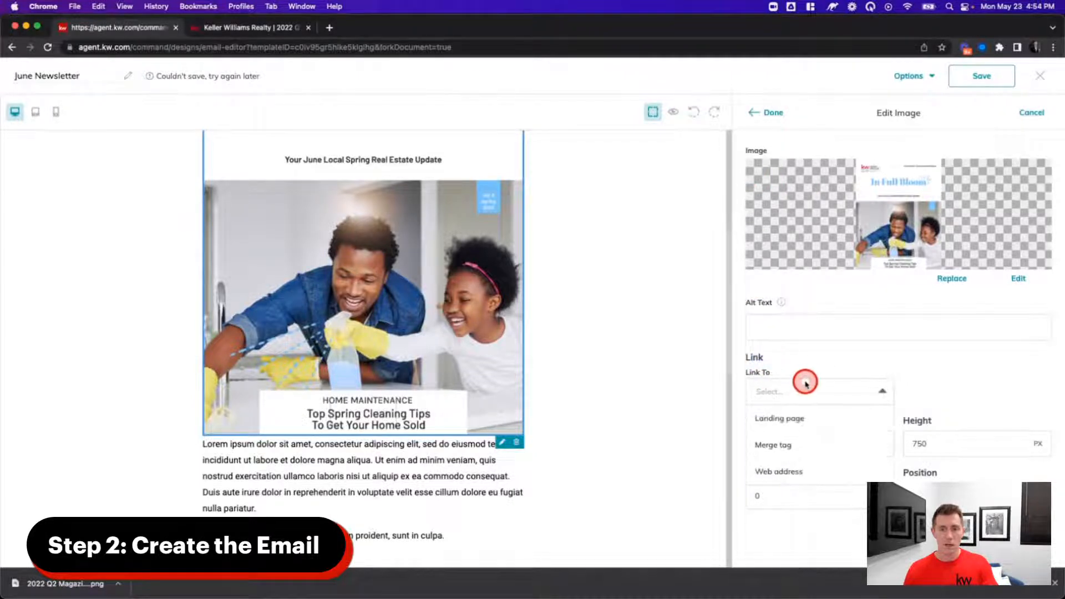
{"action": "left_click", "coordinate": [787, 470]}
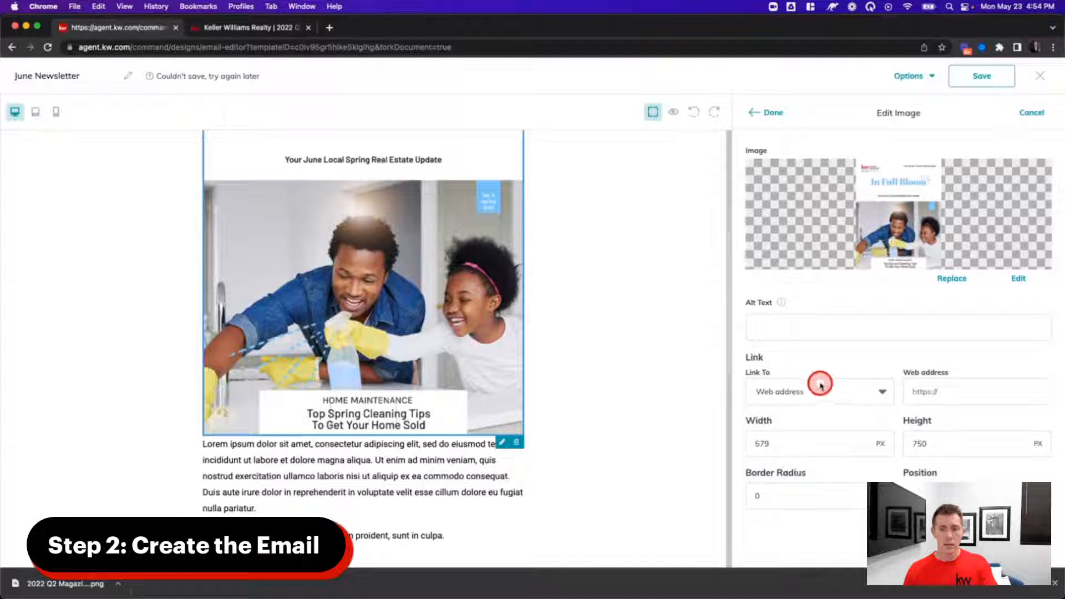
{"action": "left_click", "coordinate": [954, 394]}
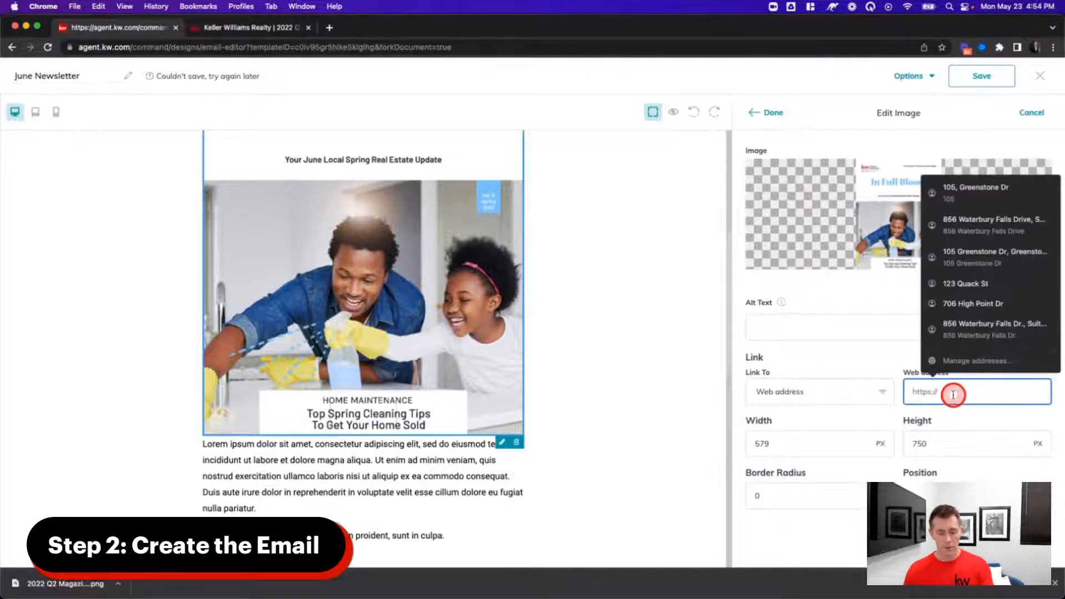
{"action": "key", "text": "super+v"}
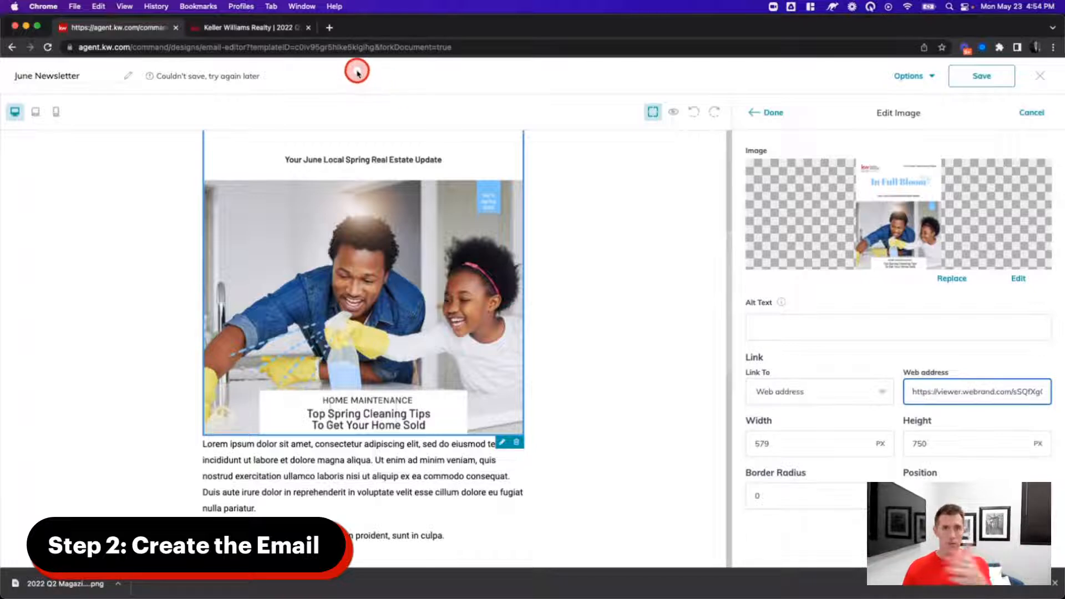
{"action": "scroll", "coordinate": [549, 333], "scroll_direction": "up", "scroll_amount": 5}
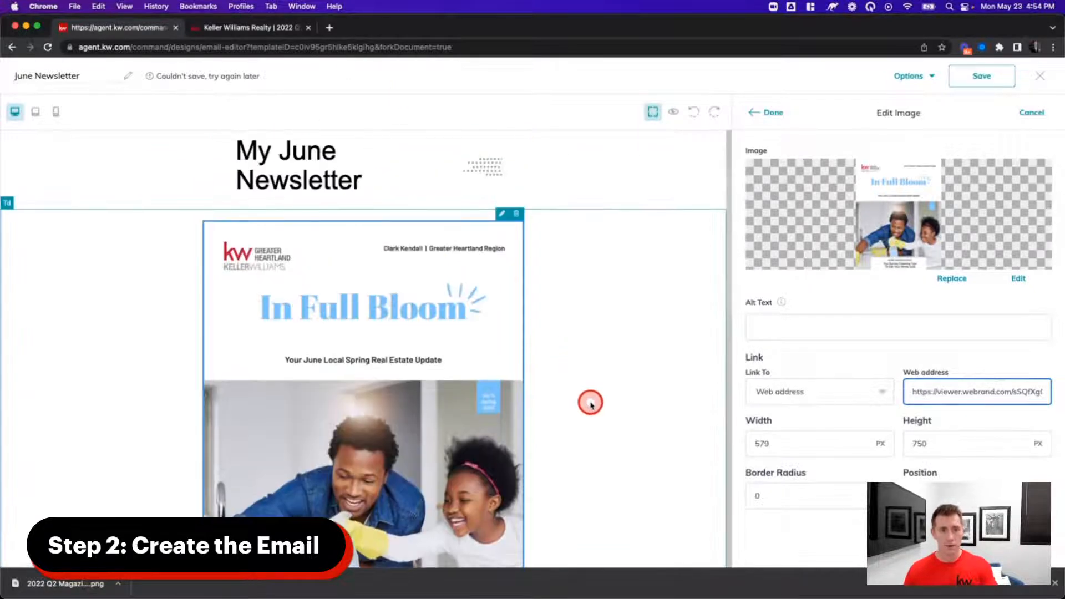
{"action": "scroll", "coordinate": [589, 402], "scroll_direction": "down", "scroll_amount": 8}
{"action": "scroll", "coordinate": [377, 293], "scroll_direction": "up", "scroll_amount": 1}
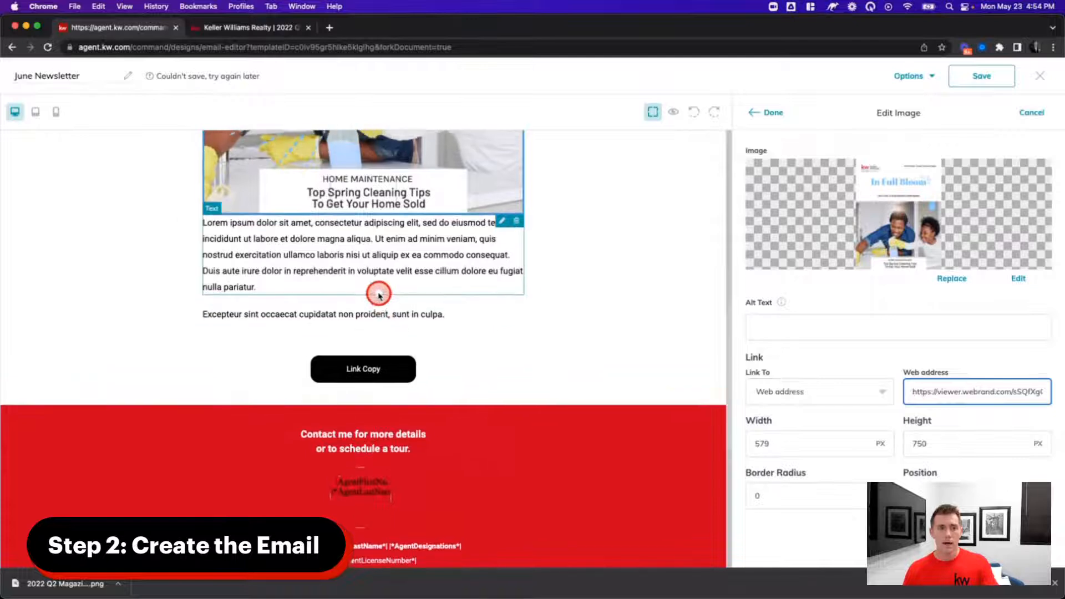
{"action": "scroll", "coordinate": [499, 327], "scroll_direction": "up", "scroll_amount": 10}
{"action": "scroll", "coordinate": [614, 425], "scroll_direction": "down", "scroll_amount": 7}
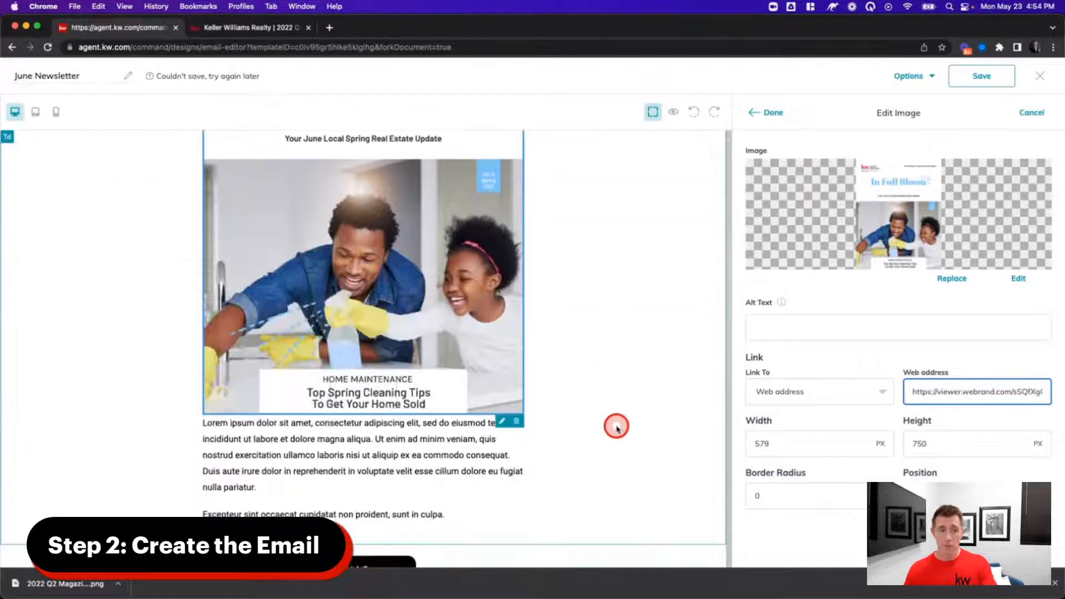
{"action": "scroll", "coordinate": [617, 427], "scroll_direction": "down", "scroll_amount": 2}
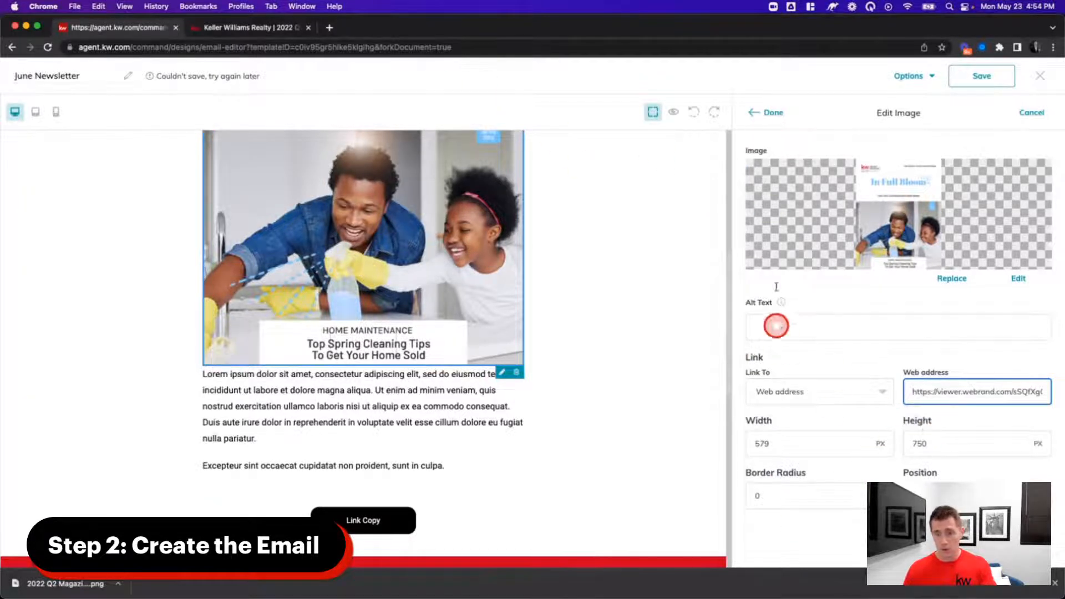
{"action": "left_click", "coordinate": [764, 116]}
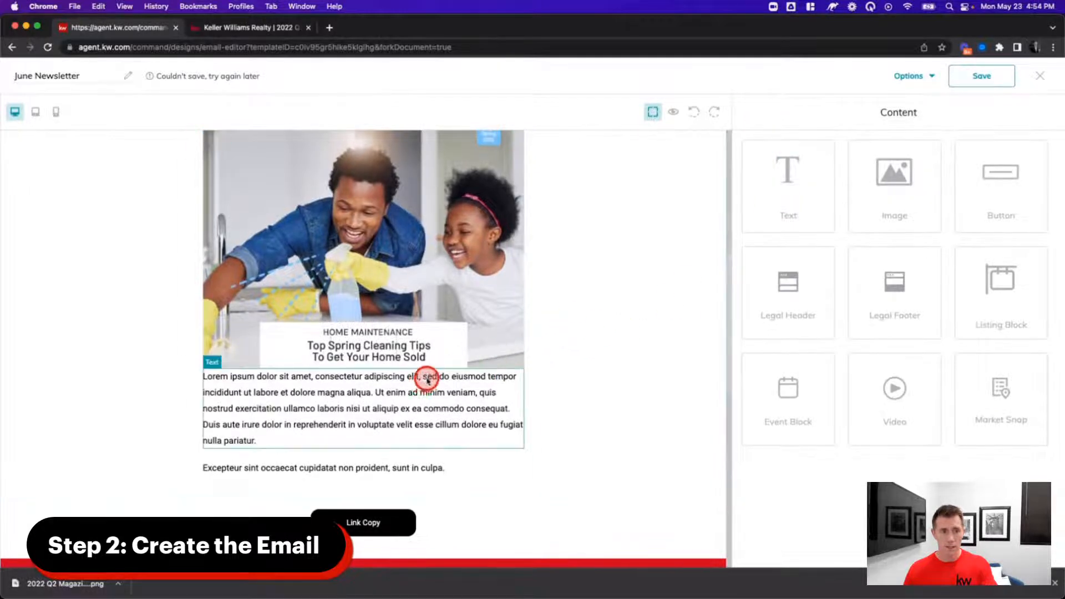
{"action": "scroll", "coordinate": [441, 421], "scroll_direction": "down", "scroll_amount": 3}
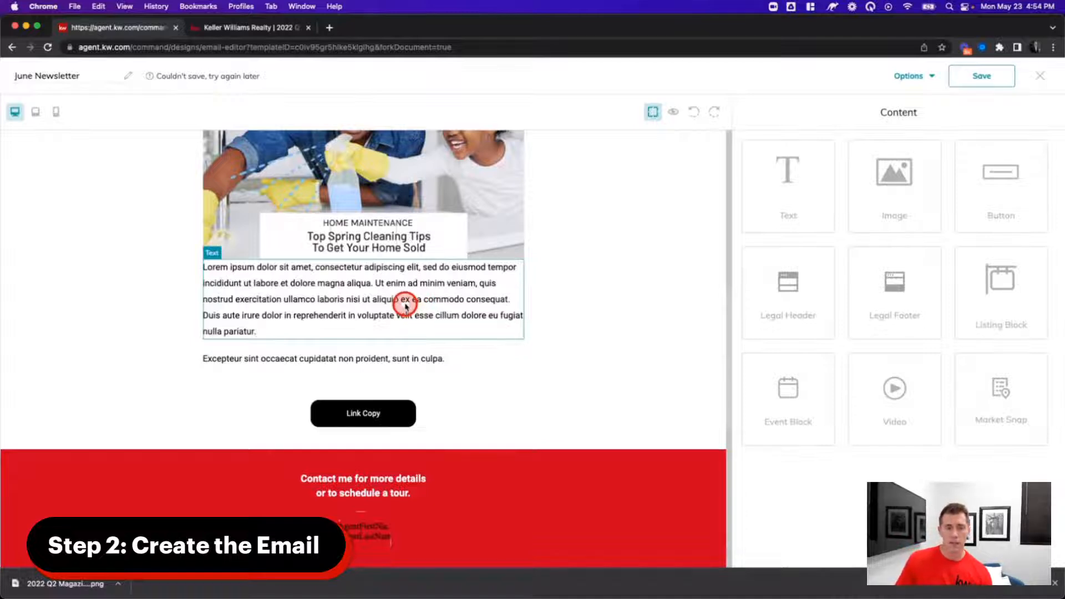
{"action": "left_click", "coordinate": [265, 277]}
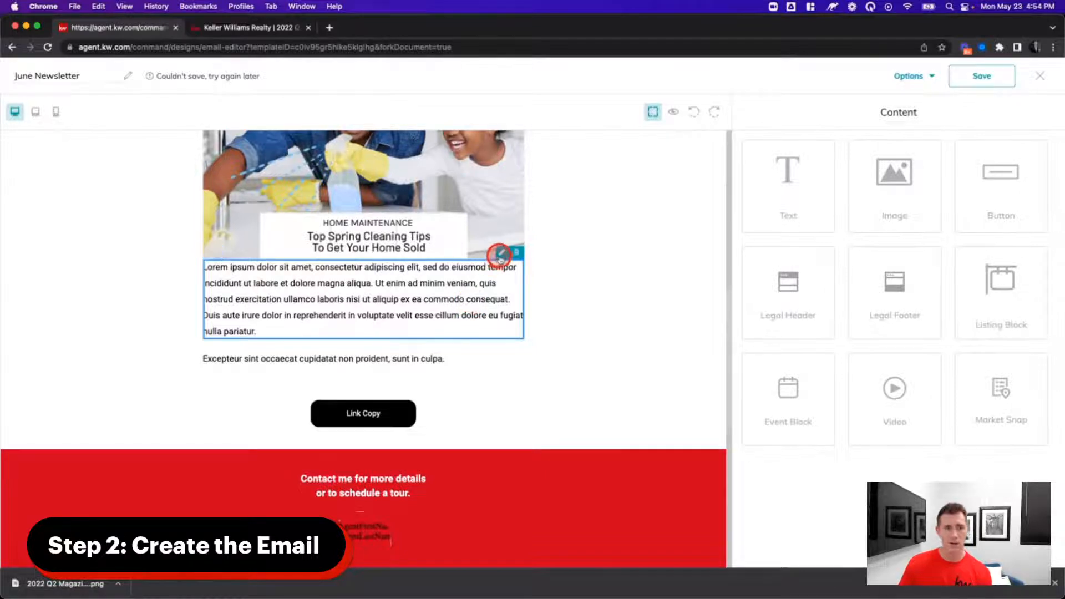
- Grab the spring-cleaning paragraph from page 4 of the magazine design, then return to the email tab
{"action": "left_click", "coordinate": [254, 31]}
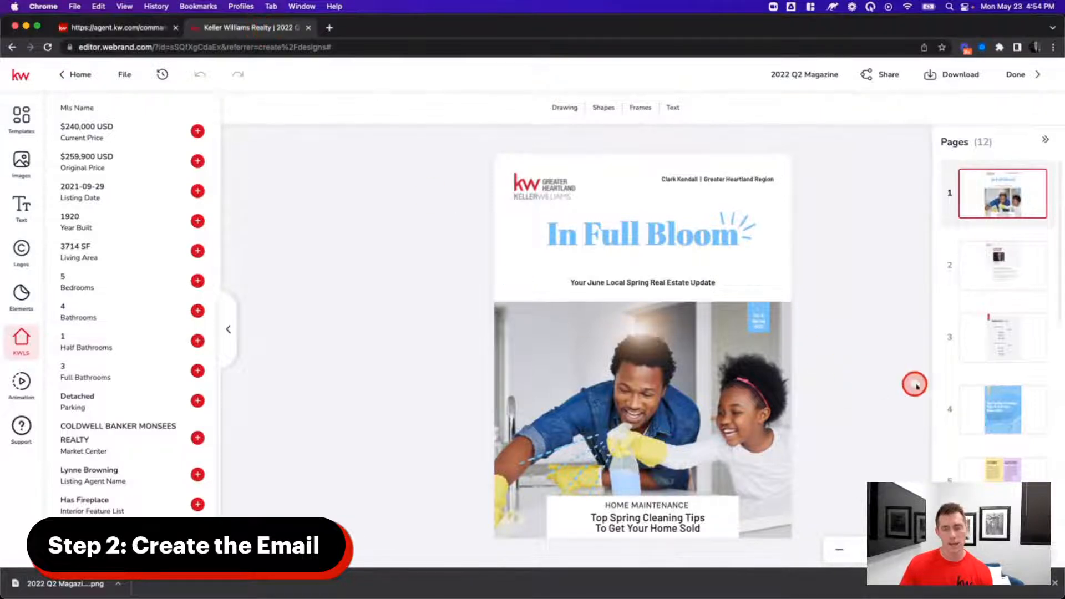
{"action": "left_click", "coordinate": [1006, 408]}
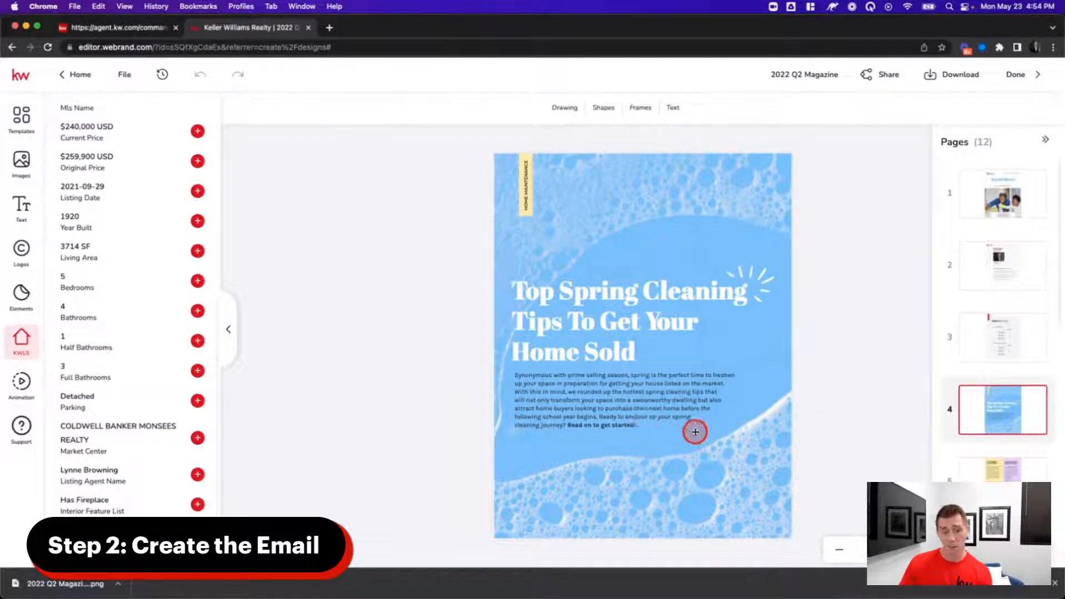
{"action": "left_click", "coordinate": [528, 383]}
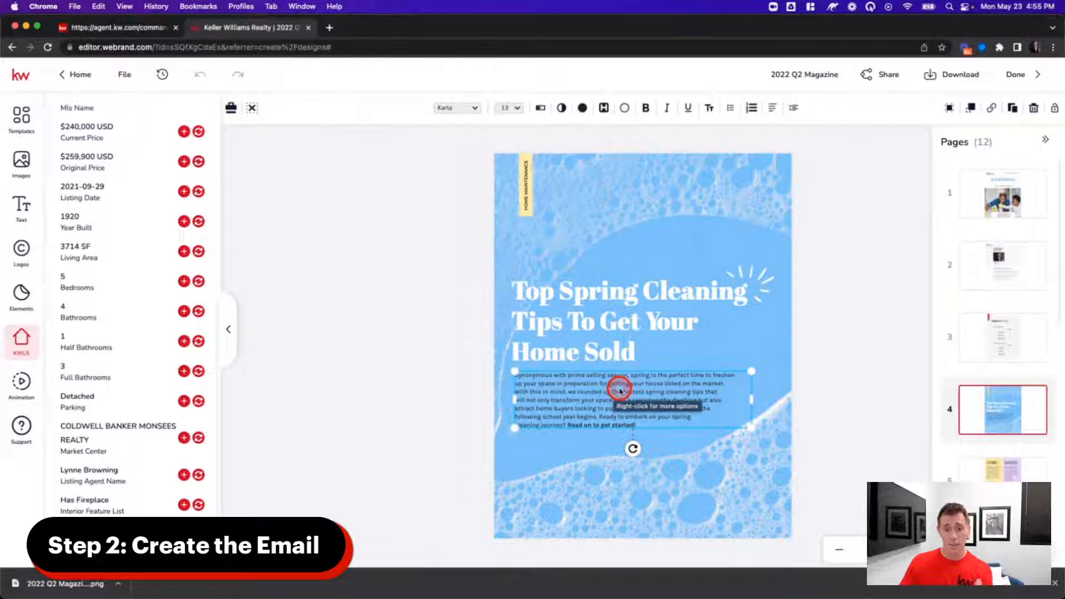
{"action": "left_click", "coordinate": [542, 106]}
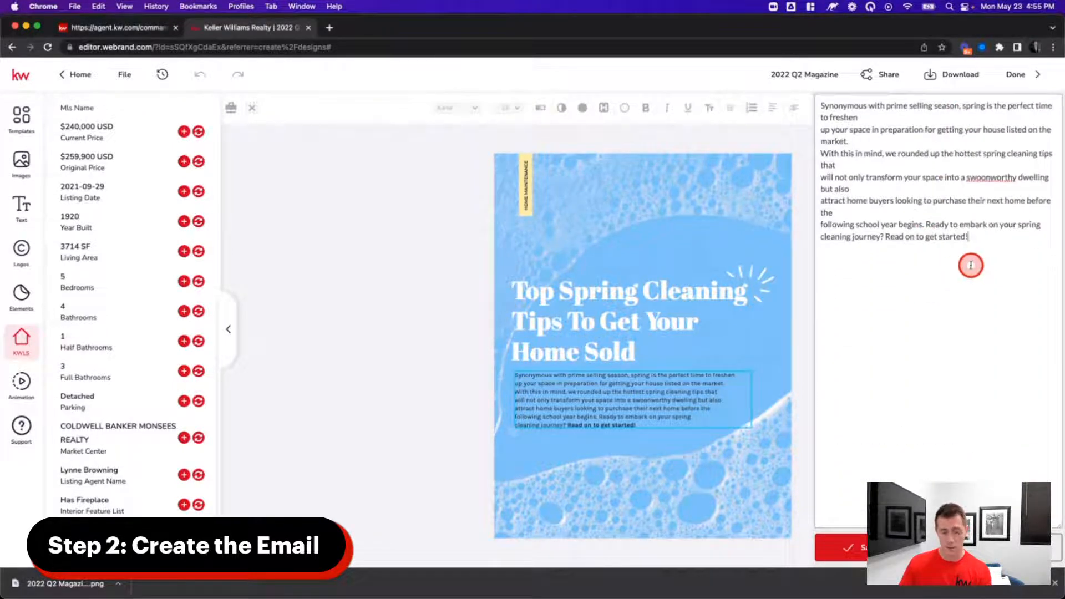
{"action": "key", "text": "super+a"}
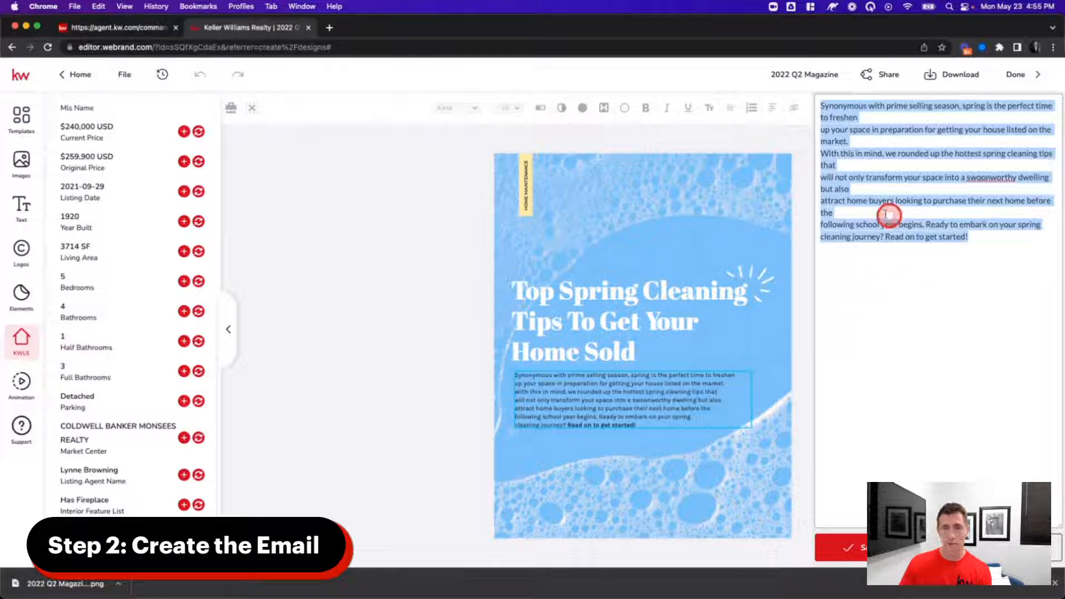
{"action": "left_click", "coordinate": [614, 401]}
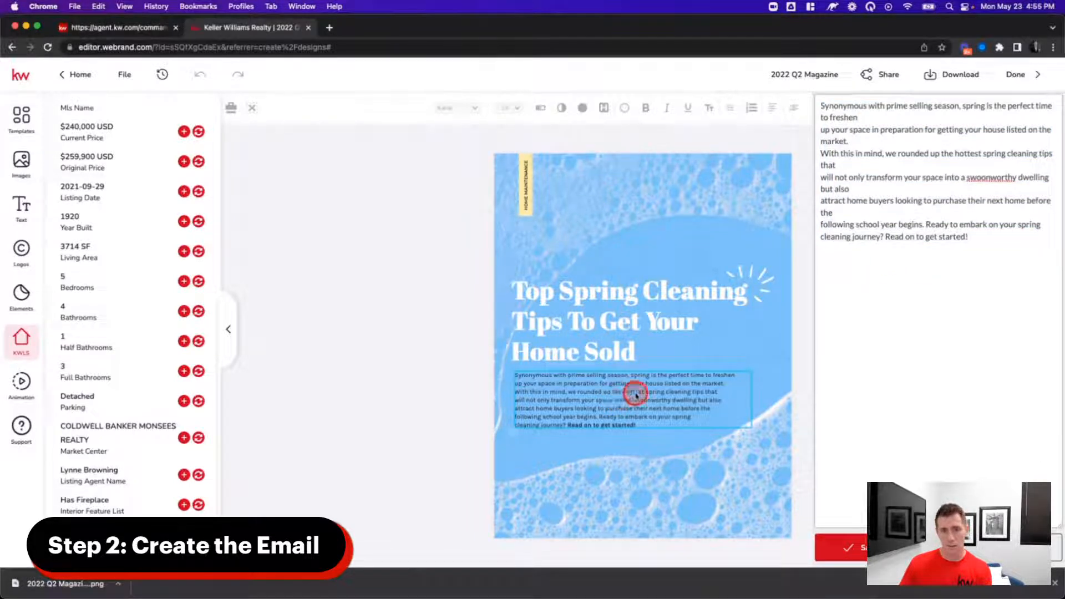
{"action": "left_click", "coordinate": [603, 405]}
{"action": "double_click", "coordinate": [601, 407]}
{"action": "key", "text": "super+c"}
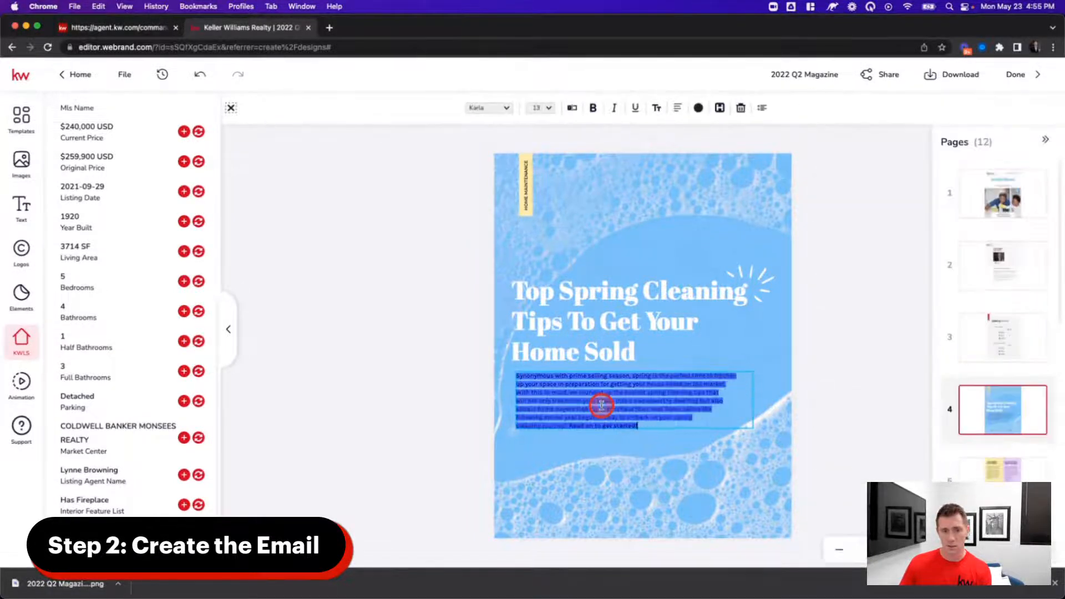
{"action": "left_click", "coordinate": [132, 23]}
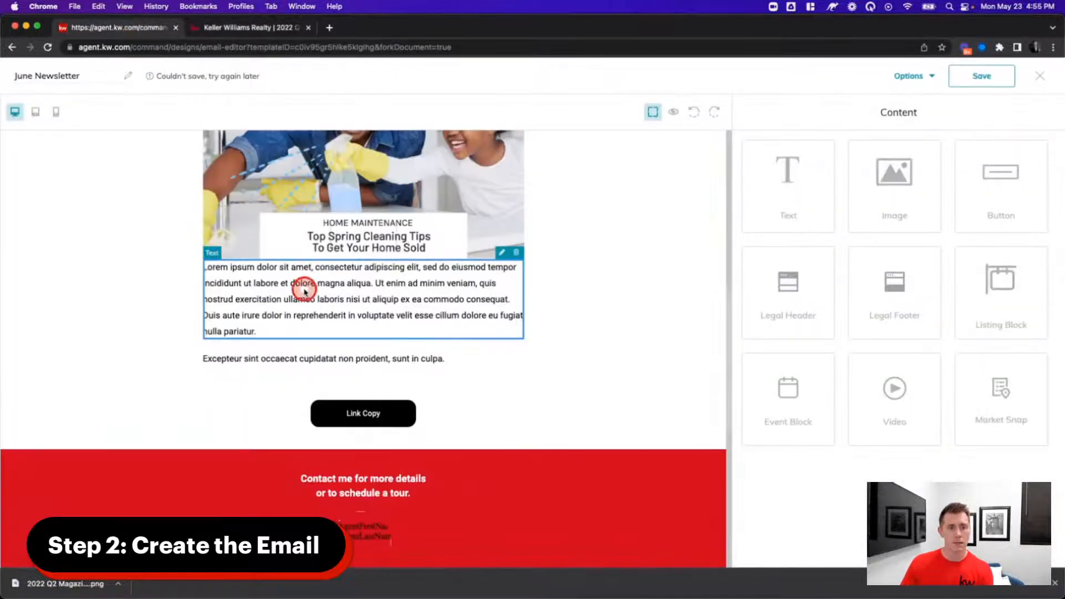
- Replace the Lorem ipsum placeholder with the pasted spring-cleaning paragraph
{"action": "left_click", "coordinate": [503, 254]}
{"action": "key", "text": "super+a"}
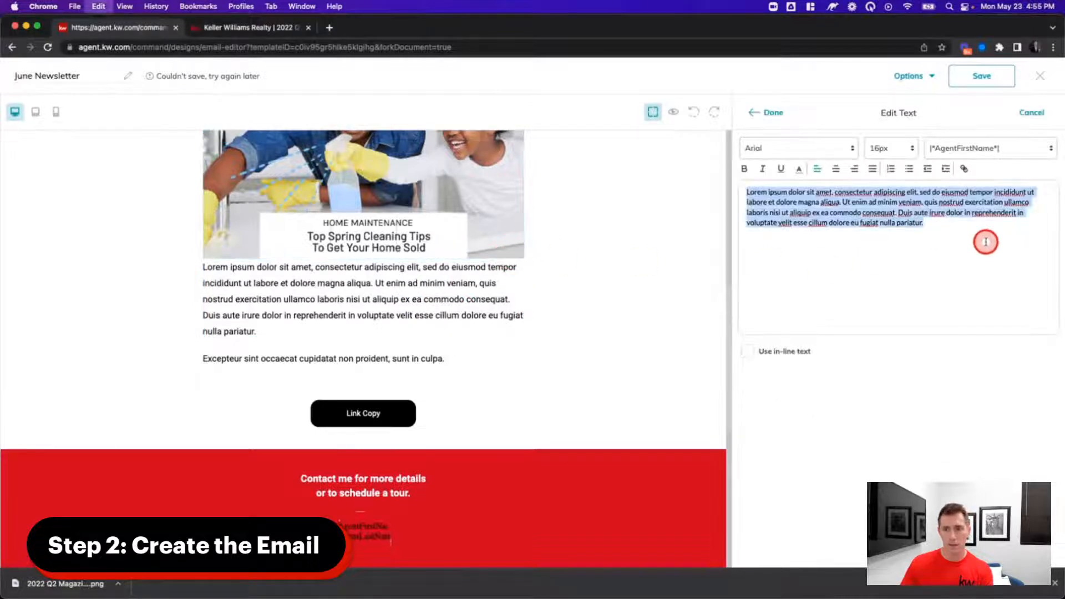
{"action": "key", "text": "BackSpace"}
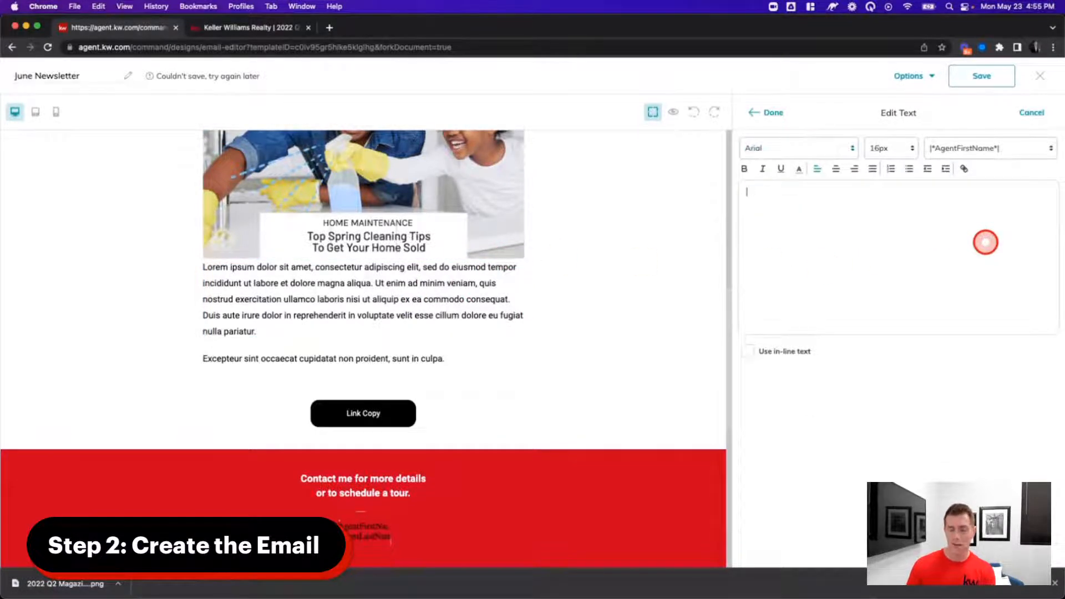
{"action": "key", "text": "super+v"}
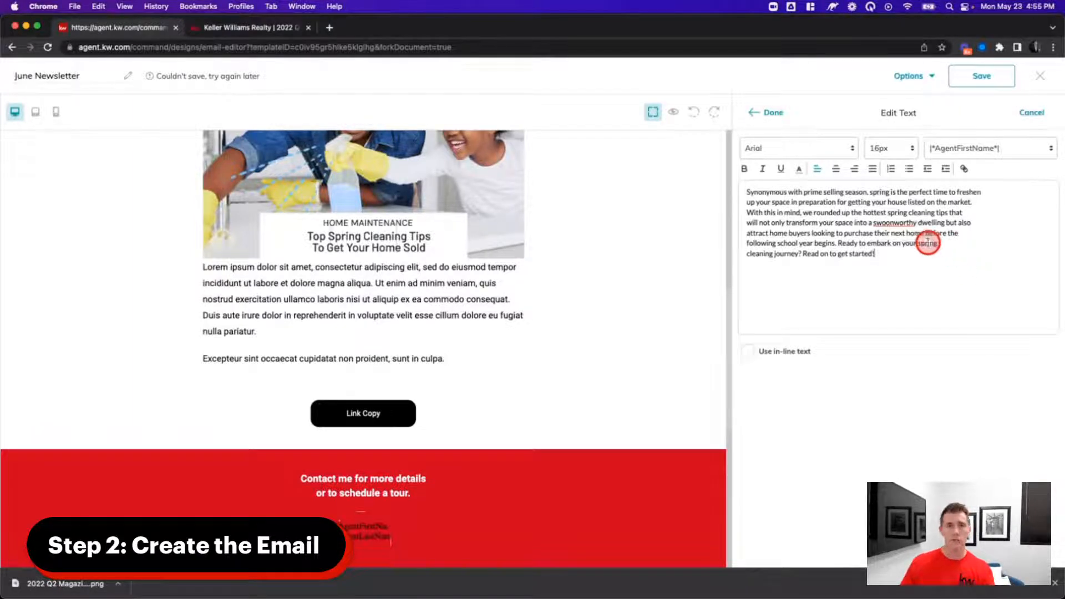
{"action": "left_click", "coordinate": [771, 113]}
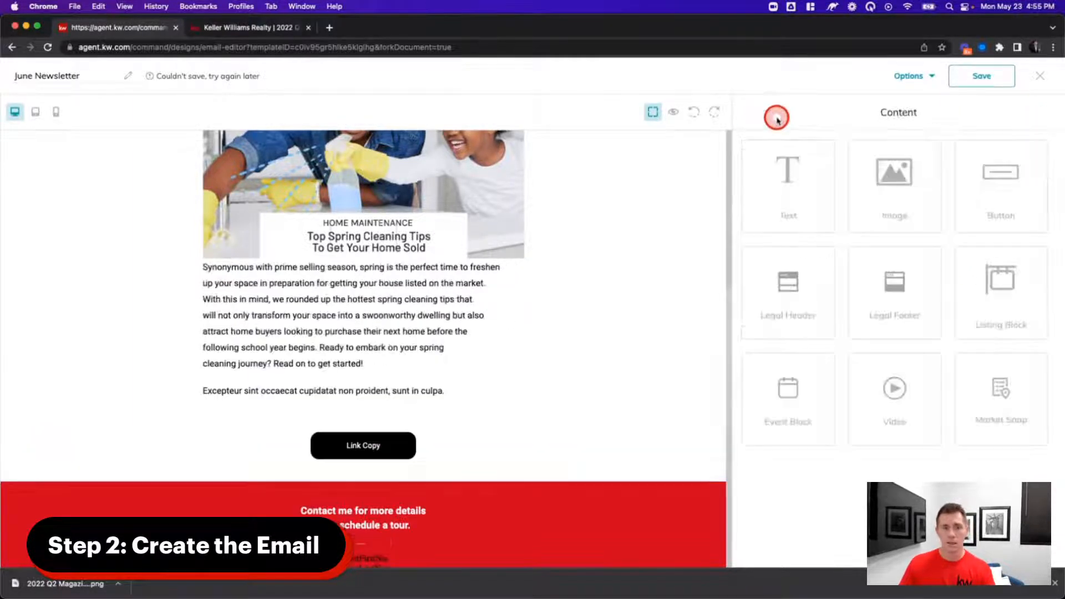
- Delete the 'Excepteur sint' placeholder text block beneath the paragraph
{"action": "left_click", "coordinate": [323, 283]}
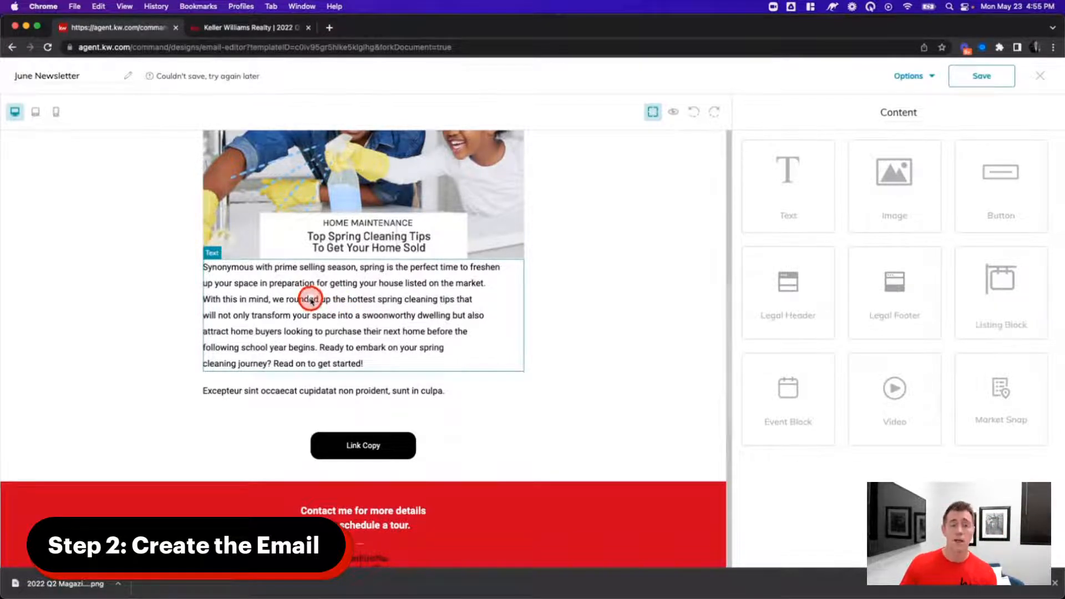
{"action": "left_click", "coordinate": [316, 394]}
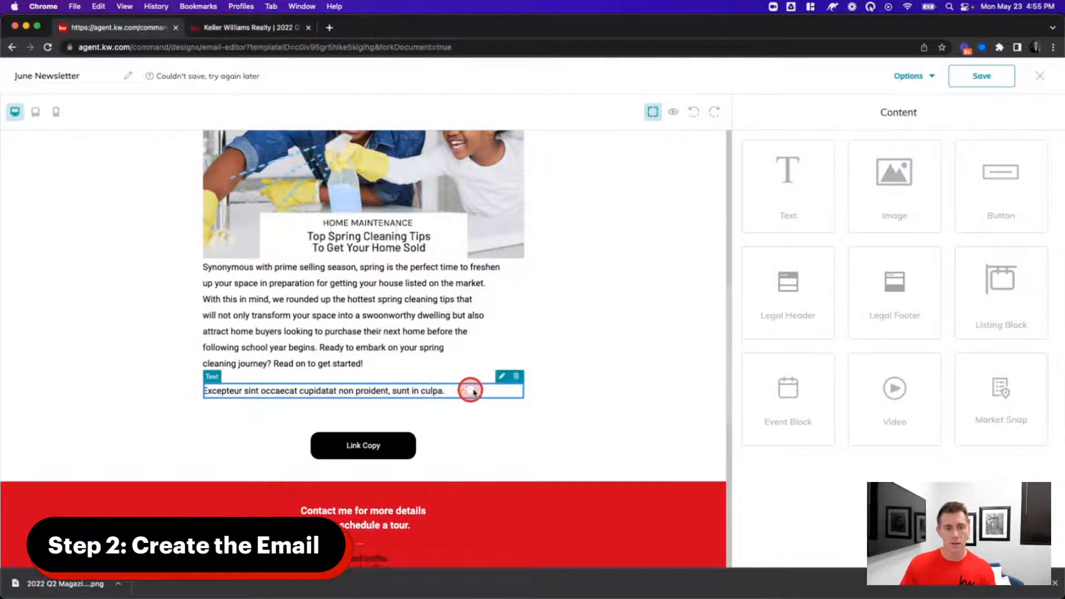
{"action": "left_click", "coordinate": [516, 378]}
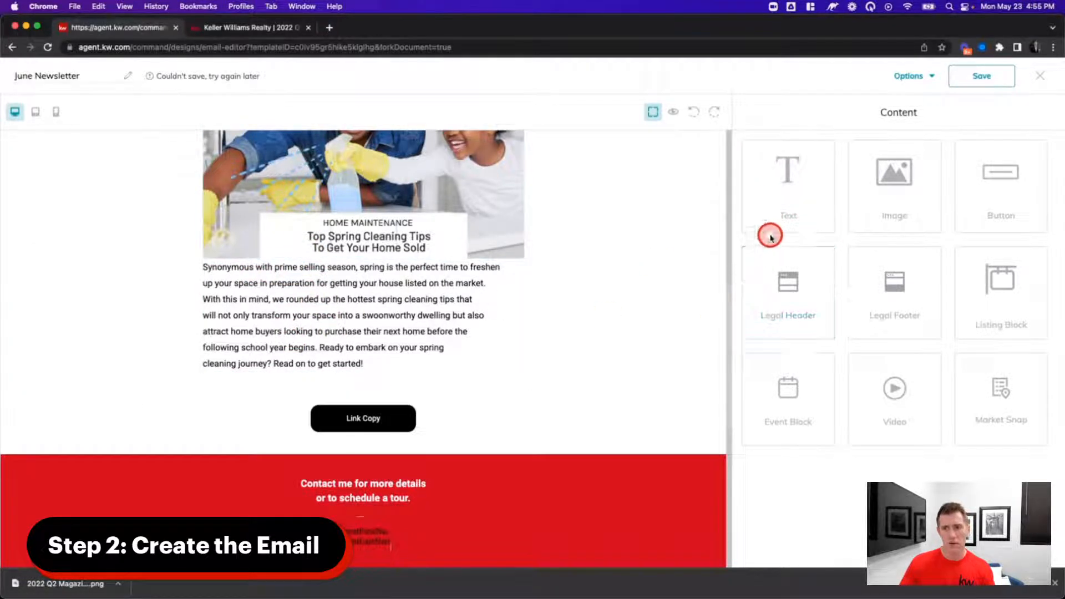
- Add a new text block above the spring-cleaning paragraph
{"action": "left_click_drag", "start_coordinate": [777, 210], "coordinate": [373, 268]}
{"action": "left_click", "coordinate": [288, 272]}
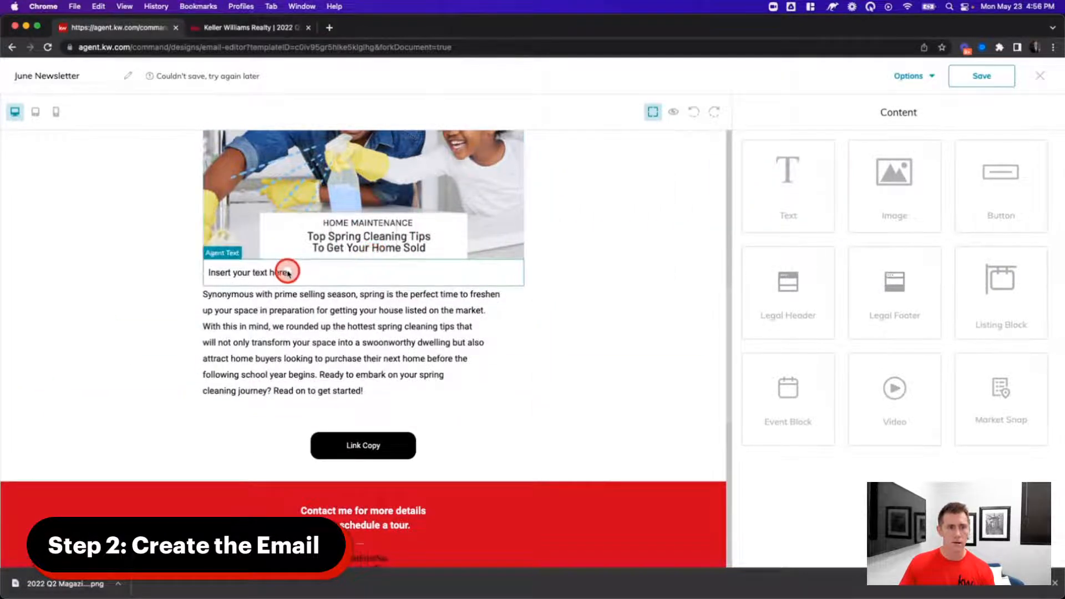
{"action": "left_click", "coordinate": [307, 272]}
{"action": "left_click", "coordinate": [508, 254]}
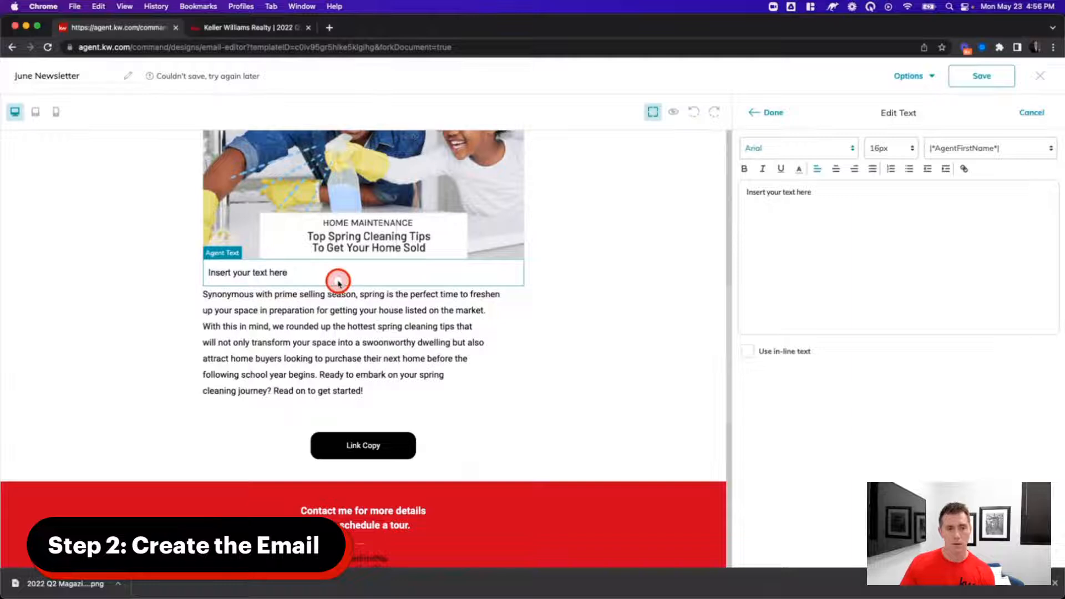
- Make the new block a centered Verdana 24px heading reading 'Inside this issue...'
{"action": "left_click", "coordinate": [834, 169]}
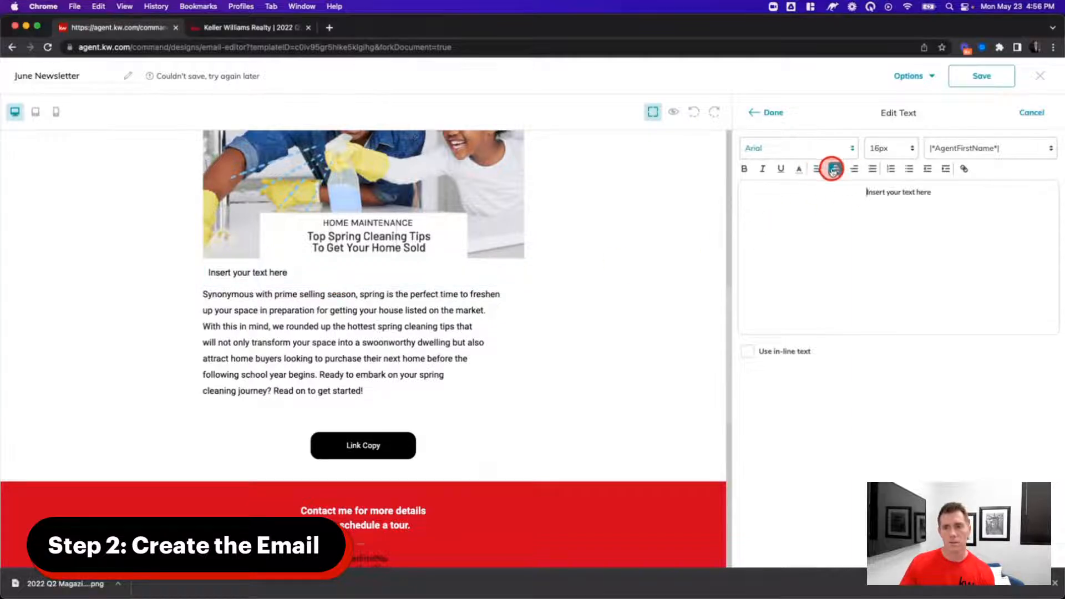
{"action": "triple_click", "coordinate": [916, 192]}
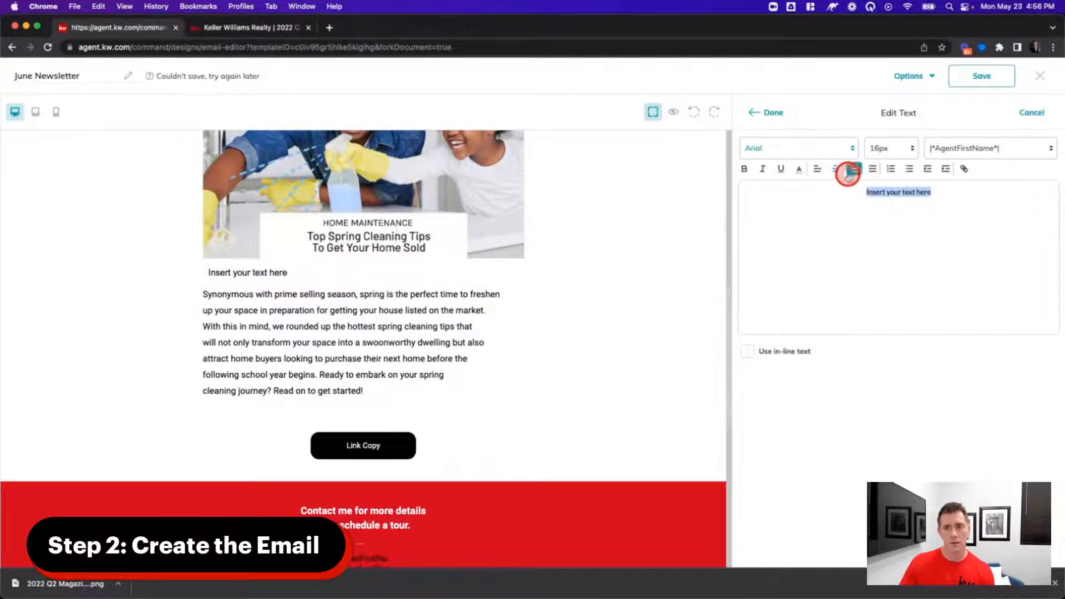
{"action": "left_click", "coordinate": [878, 150]}
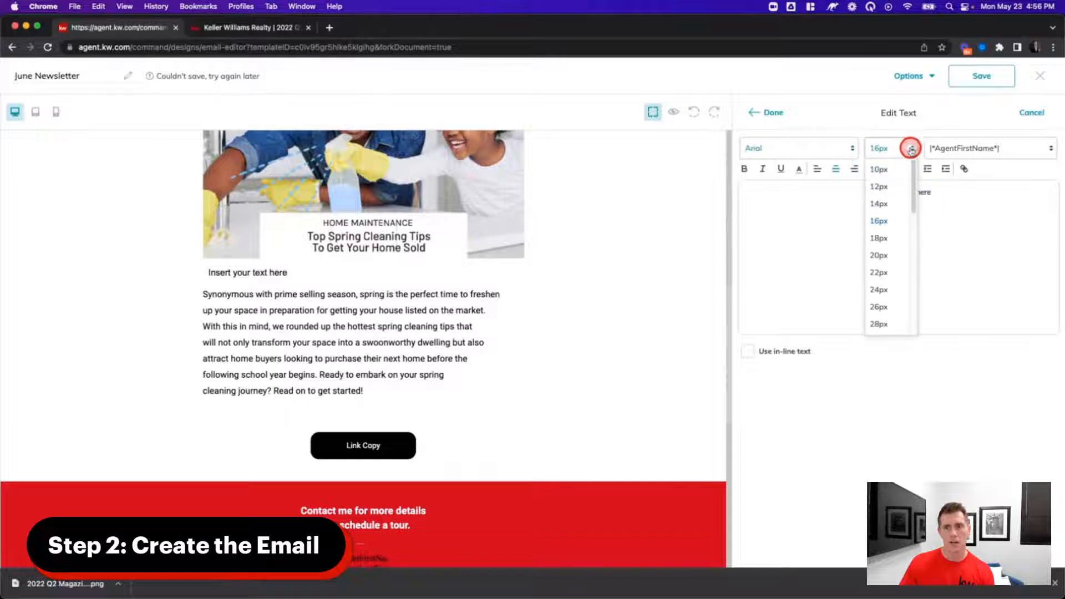
{"action": "left_click", "coordinate": [881, 286]}
{"action": "left_click", "coordinate": [802, 149]}
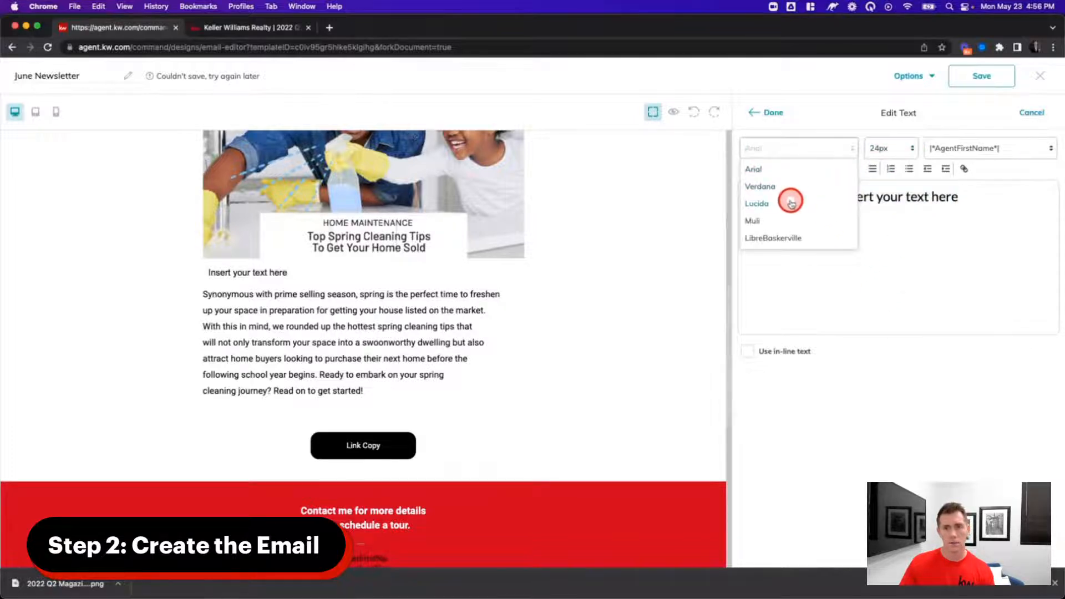
{"action": "left_click", "coordinate": [772, 187]}
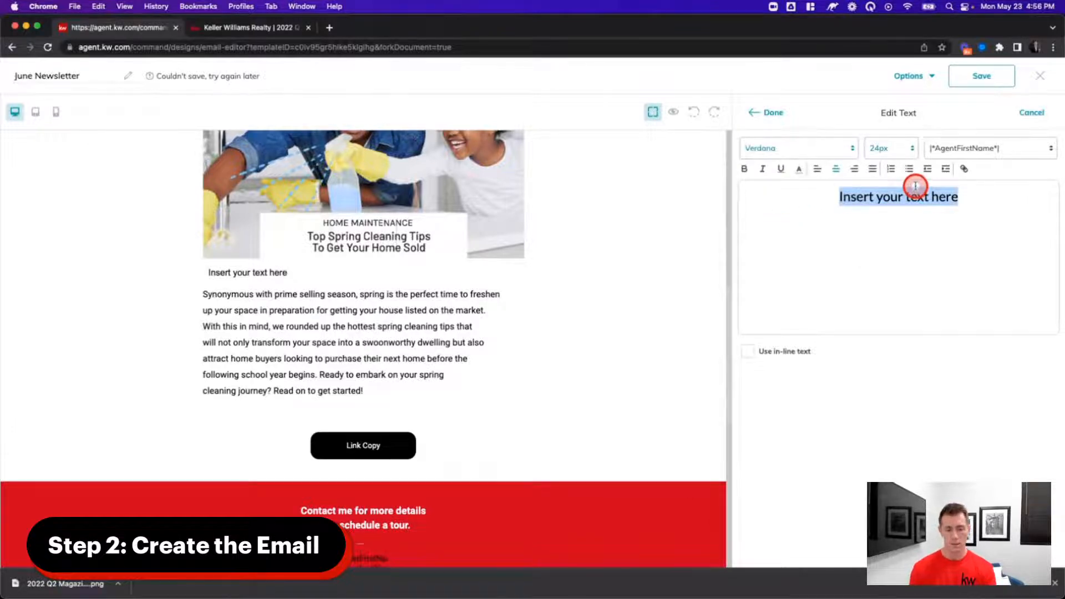
{"action": "key", "text": "BackSpace"}
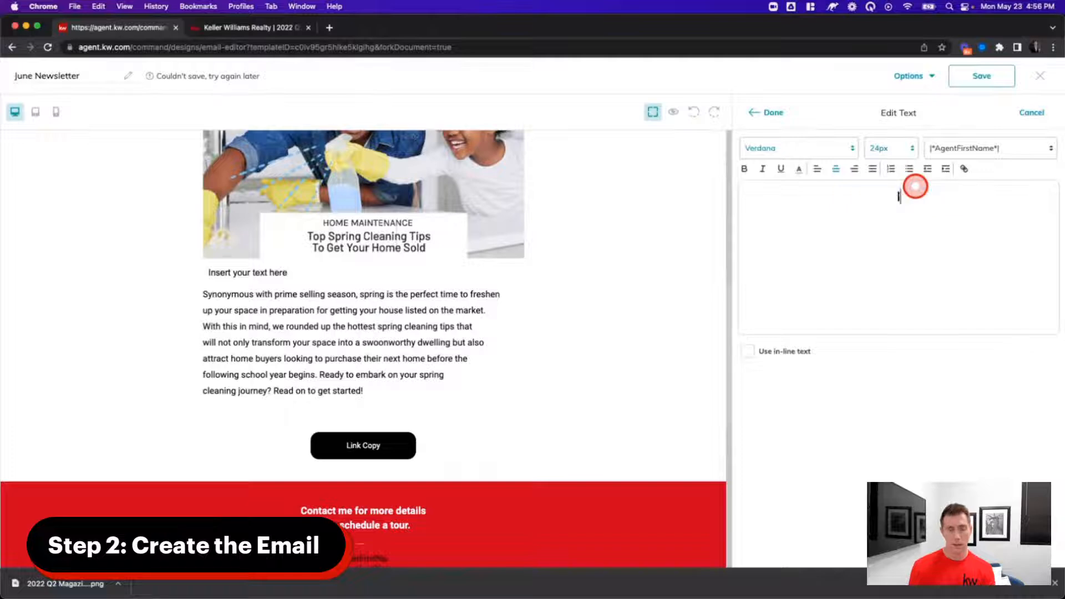
{"action": "type", "text": "Inside this issue..."}
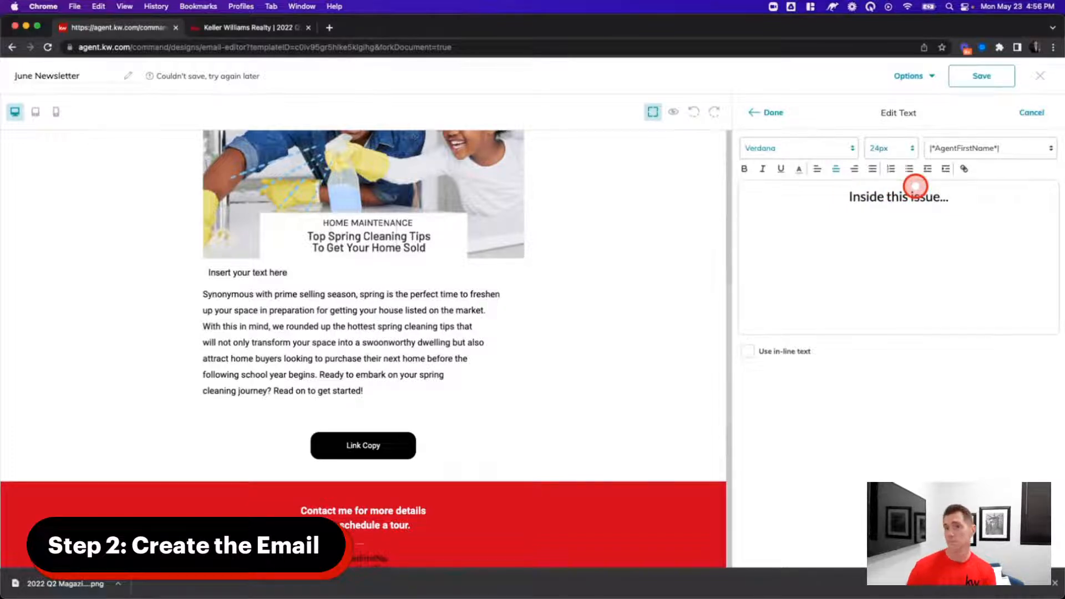
{"action": "left_click", "coordinate": [759, 124]}
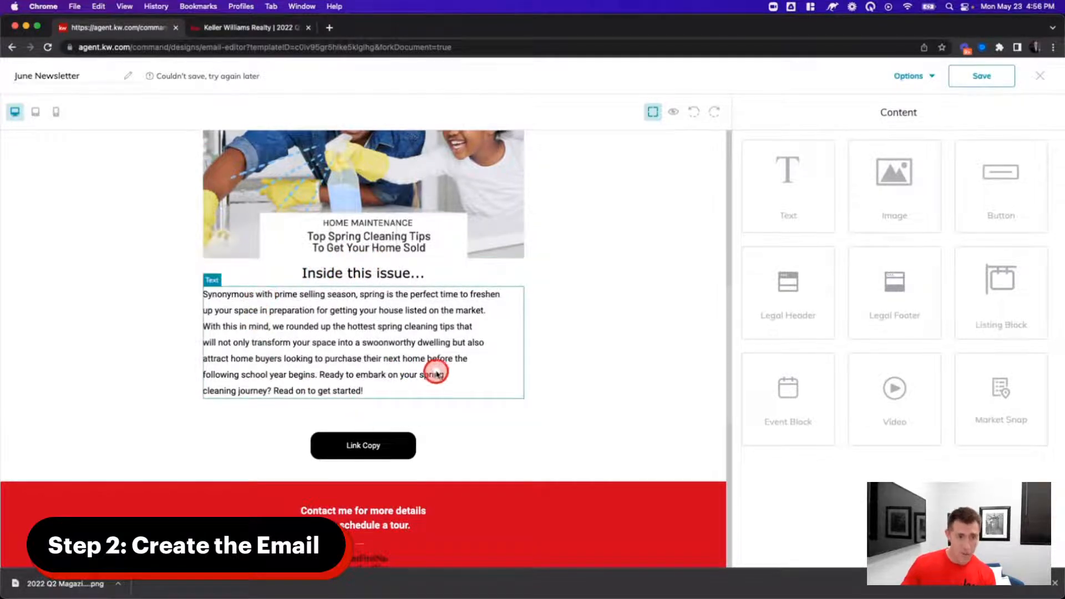
- Replace the closing sentence 'Read on to get started!' with 'Click below for the newsletter'
{"action": "left_click", "coordinate": [317, 389]}
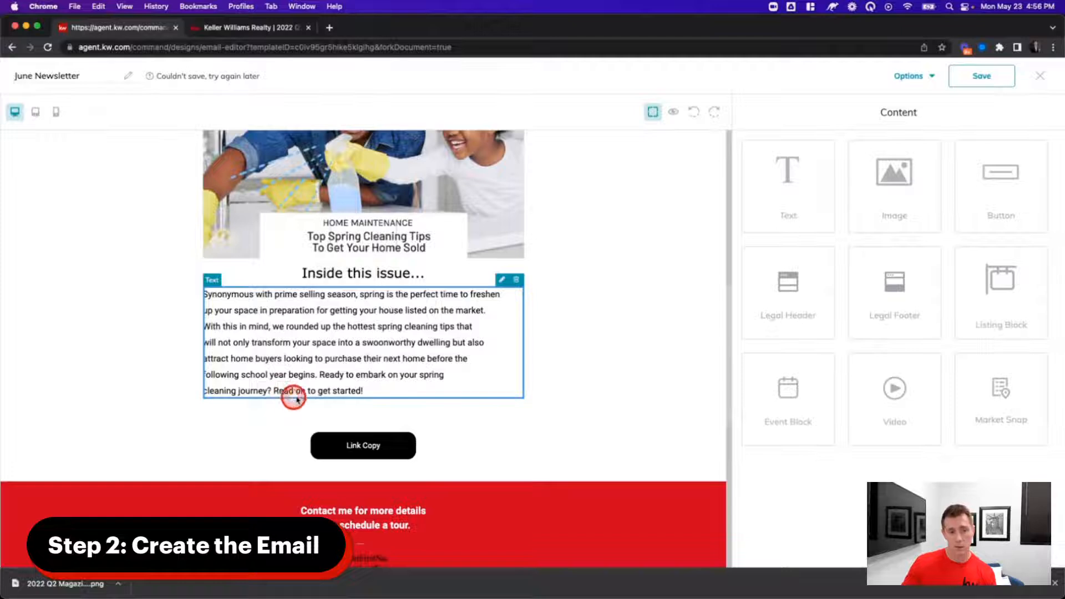
{"action": "left_click", "coordinate": [502, 279]}
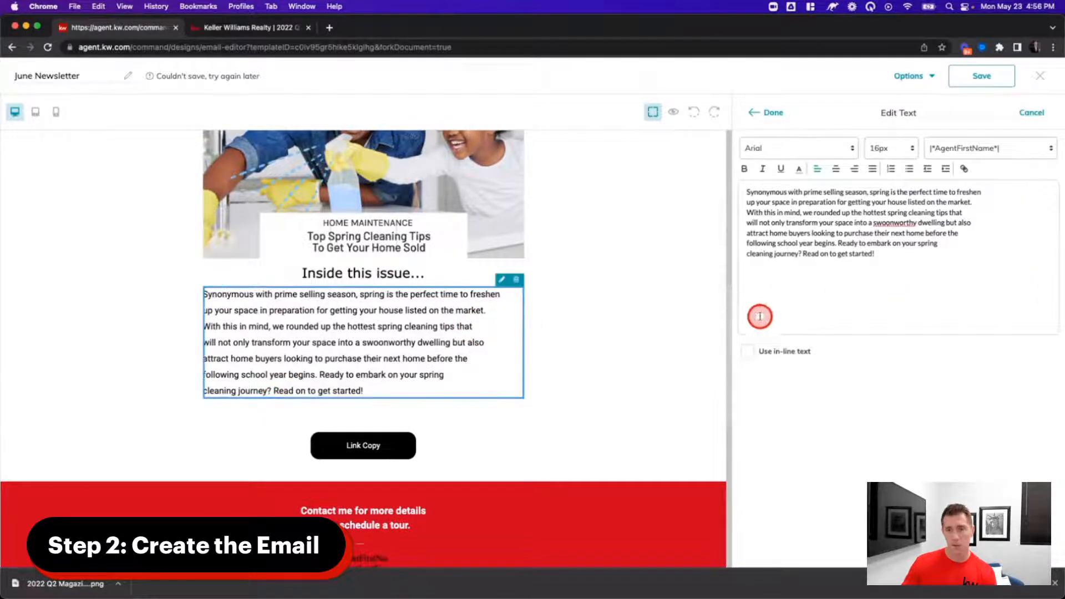
{"action": "left_click_drag", "start_coordinate": [803, 253], "coordinate": [923, 253]}
{"action": "type", "text": "Click below"}
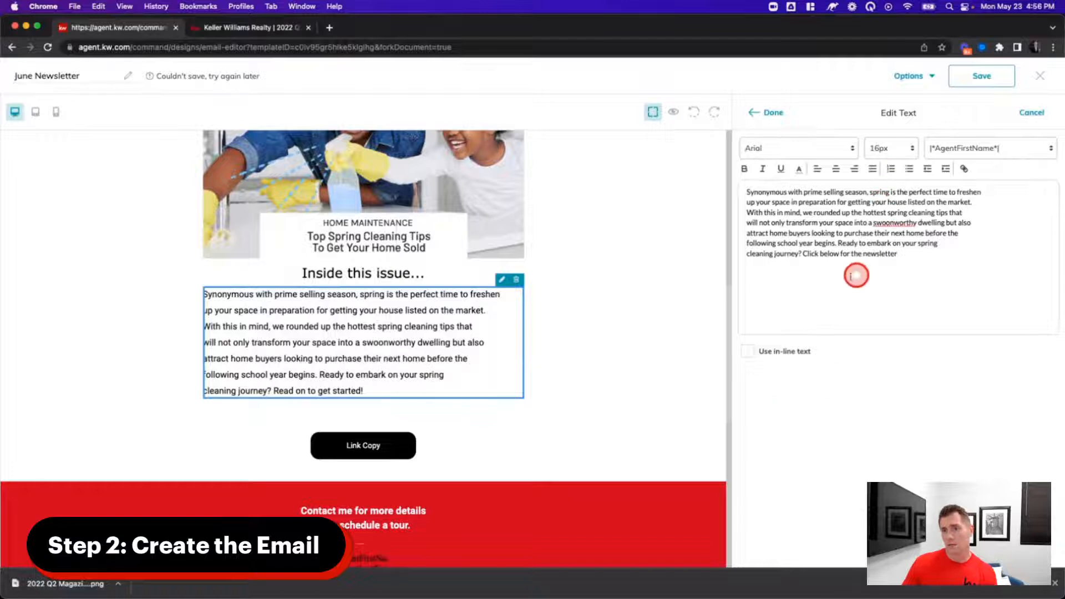
{"action": "scroll", "coordinate": [355, 288], "scroll_direction": "up", "scroll_amount": 5}
{"action": "scroll", "coordinate": [388, 306], "scroll_direction": "down", "scroll_amount": 3}
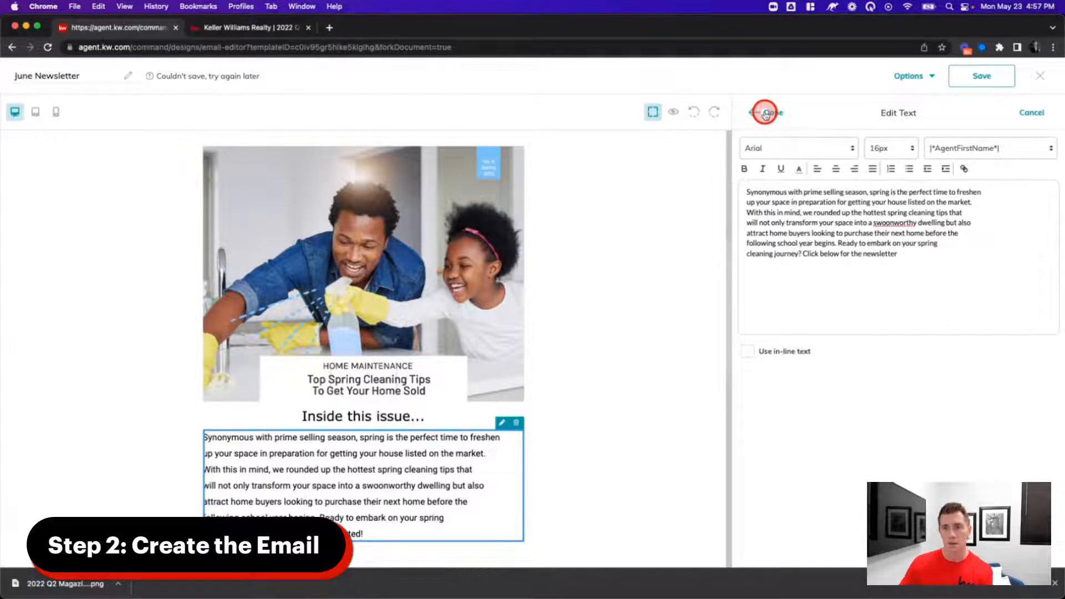
{"action": "left_click", "coordinate": [766, 113]}
- Restore the 'Inside this issue...' heading after an accidental deletion, leaving it unchanged
{"action": "scroll", "coordinate": [551, 373], "scroll_direction": "down", "scroll_amount": 5}
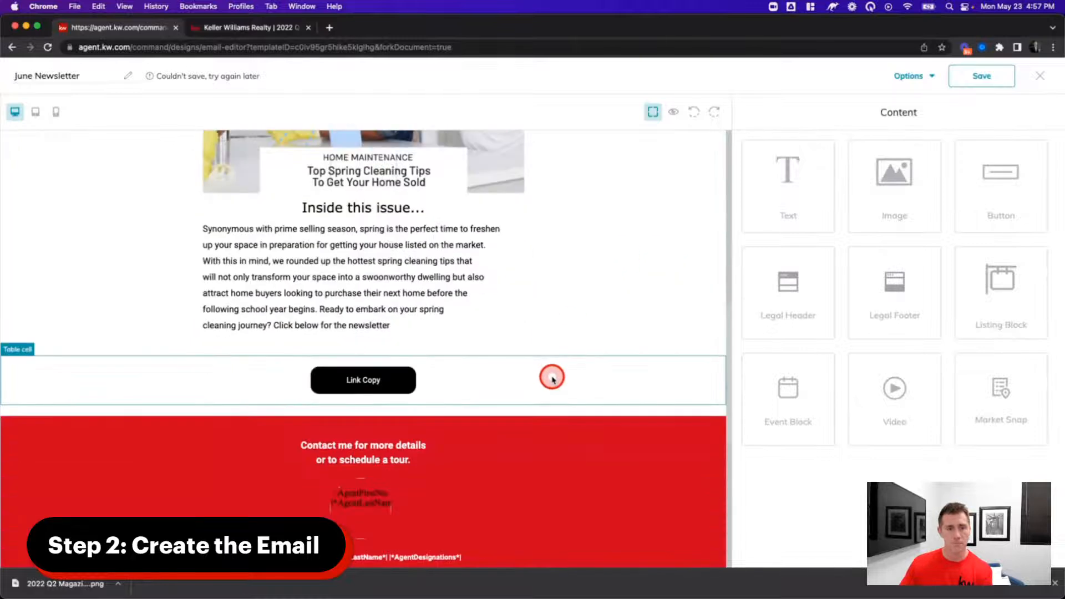
{"action": "scroll", "coordinate": [397, 255], "scroll_direction": "up", "scroll_amount": 2}
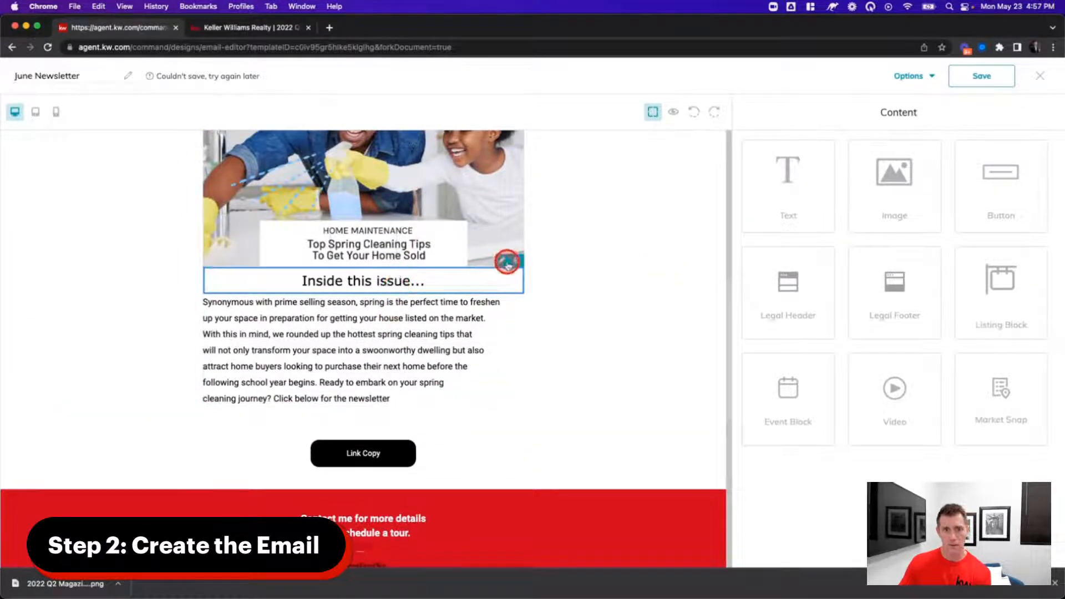
{"action": "left_click", "coordinate": [503, 262]}
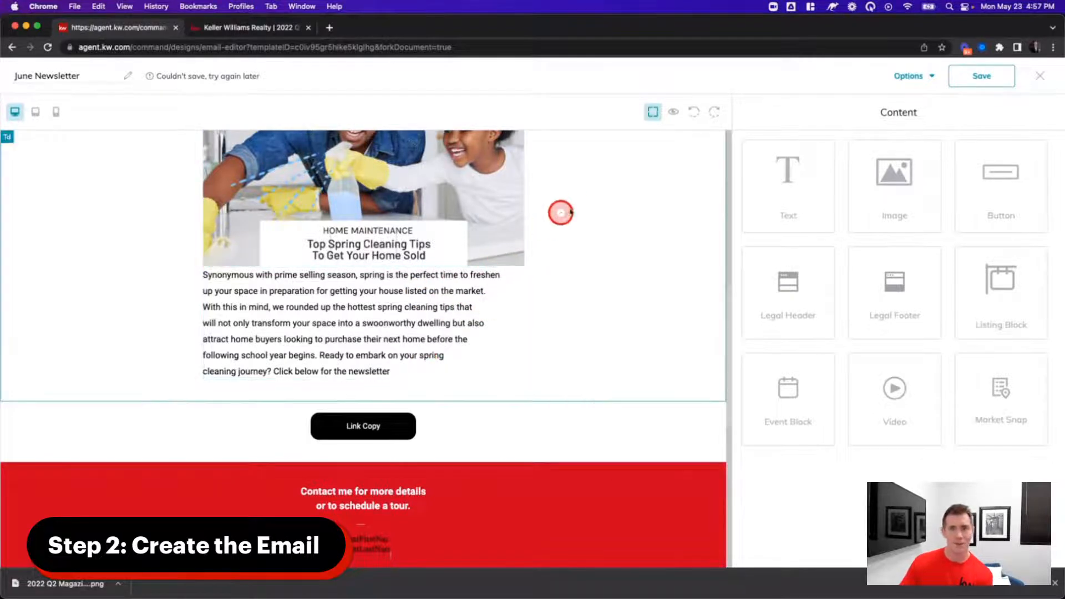
{"action": "left_click", "coordinate": [693, 111]}
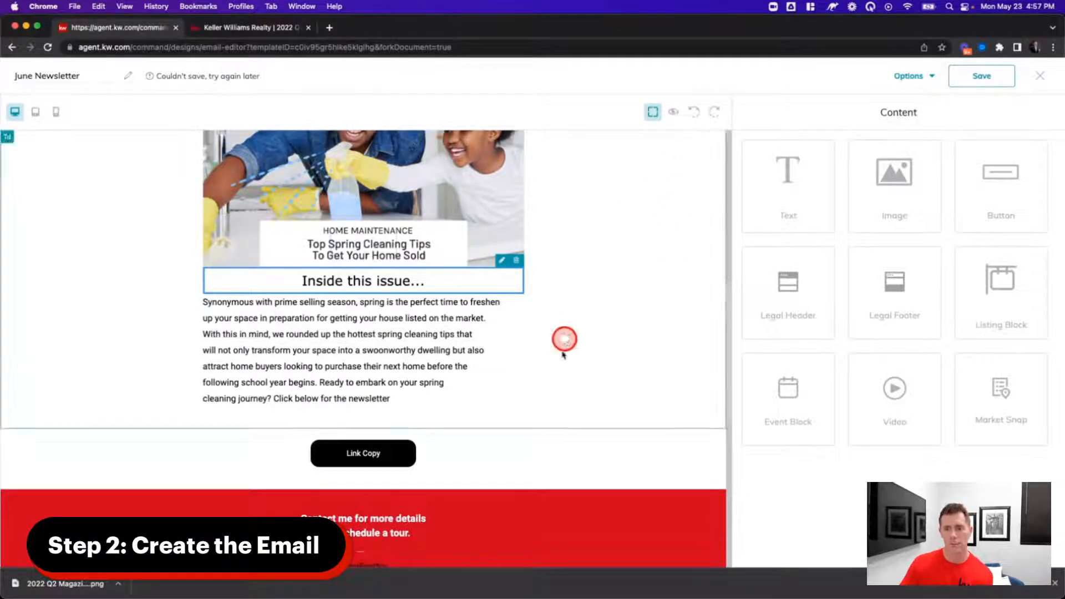
{"action": "left_click", "coordinate": [501, 260]}
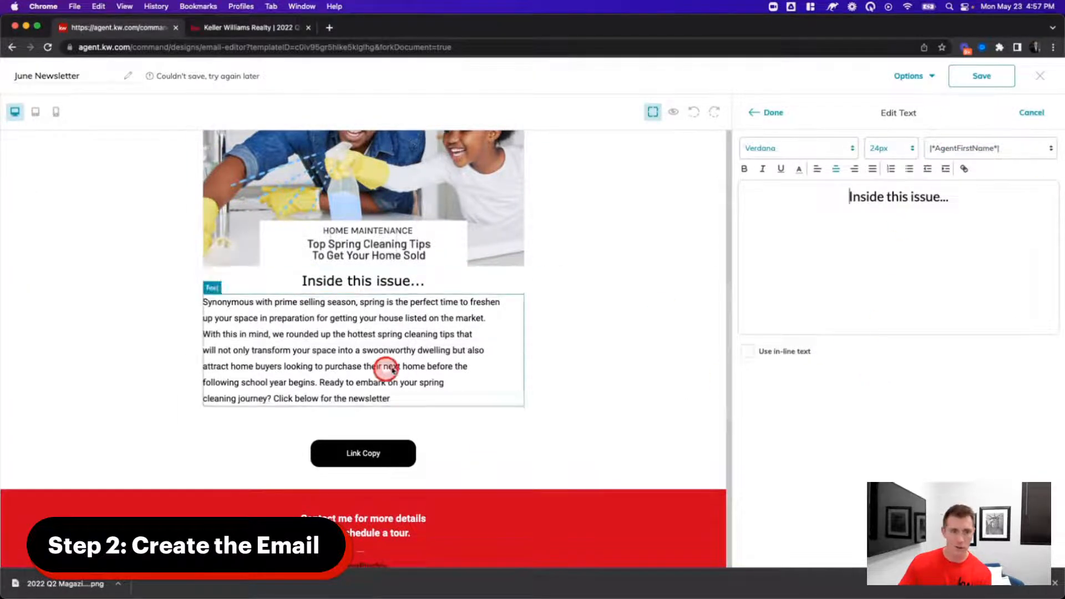
{"action": "left_click", "coordinate": [761, 112]}
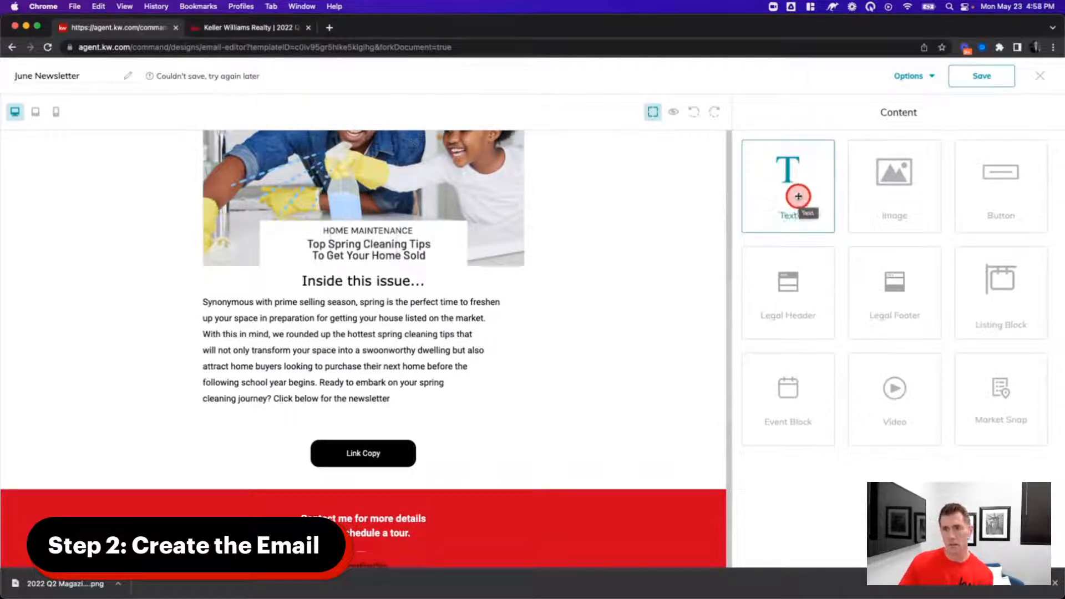
- Insert an empty 10px text block above 'Inside this issue...' as a spacer
{"action": "left_click_drag", "start_coordinate": [806, 176], "coordinate": [411, 286]}
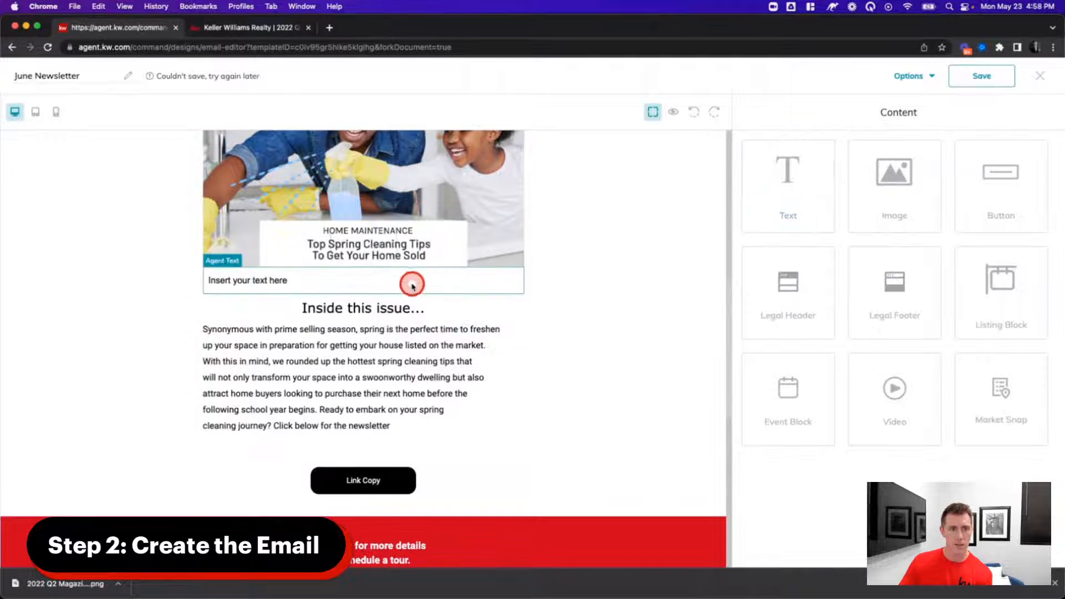
{"action": "left_click", "coordinate": [501, 261]}
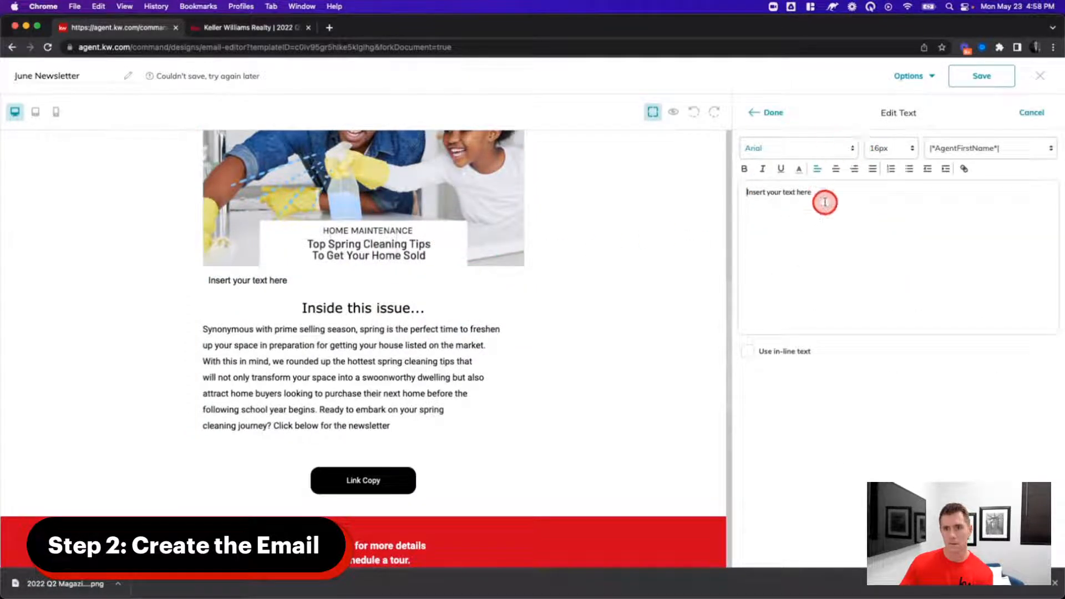
{"action": "triple_click", "coordinate": [823, 195]}
{"action": "key", "text": "BackSpace"}
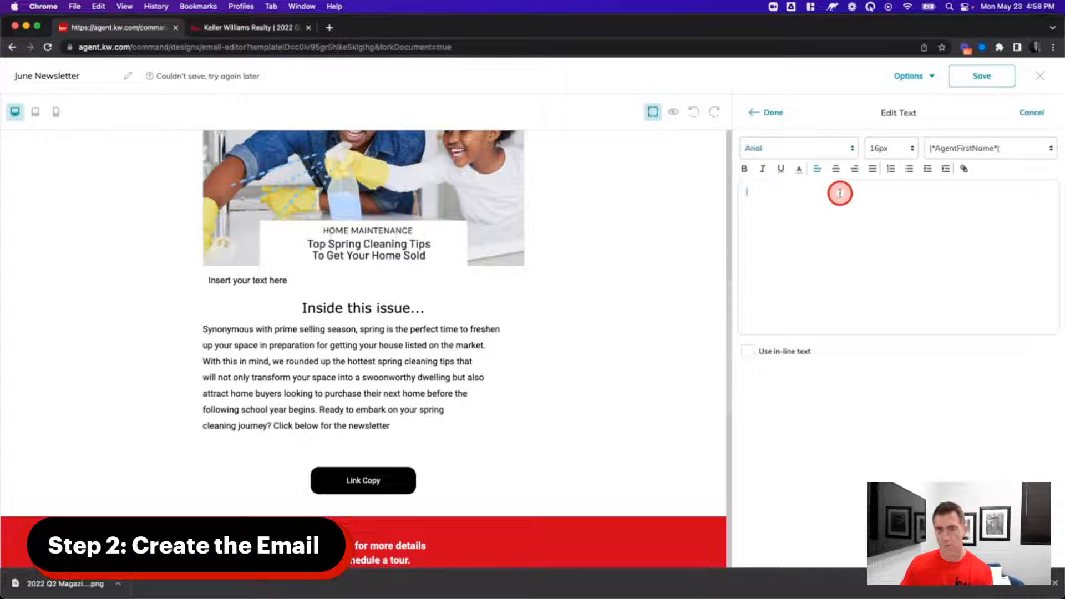
{"action": "left_click", "coordinate": [896, 151]}
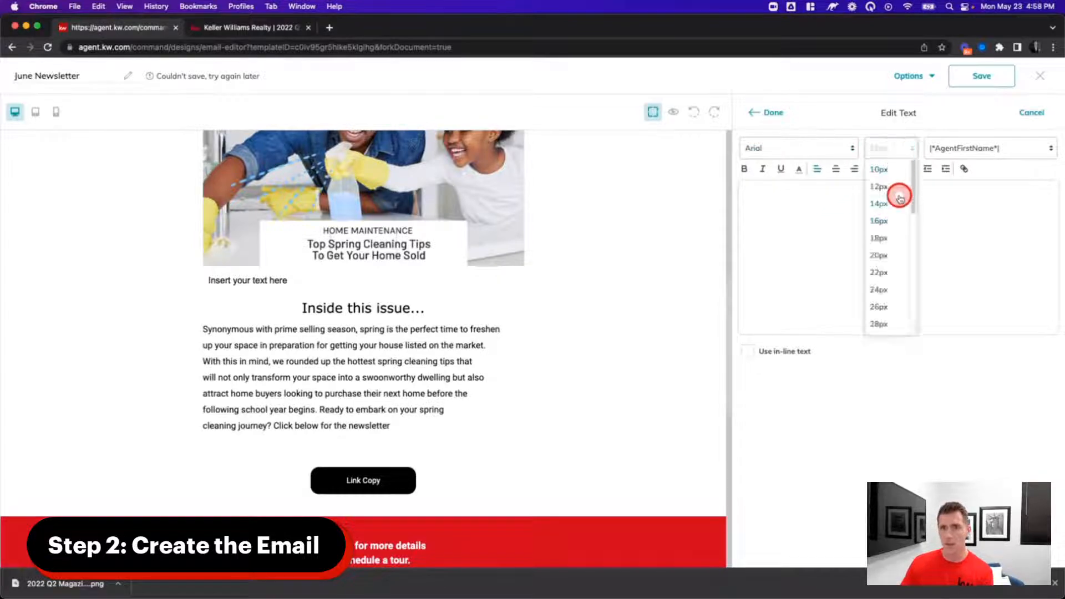
{"action": "left_click", "coordinate": [884, 169]}
{"action": "left_click", "coordinate": [758, 111]}
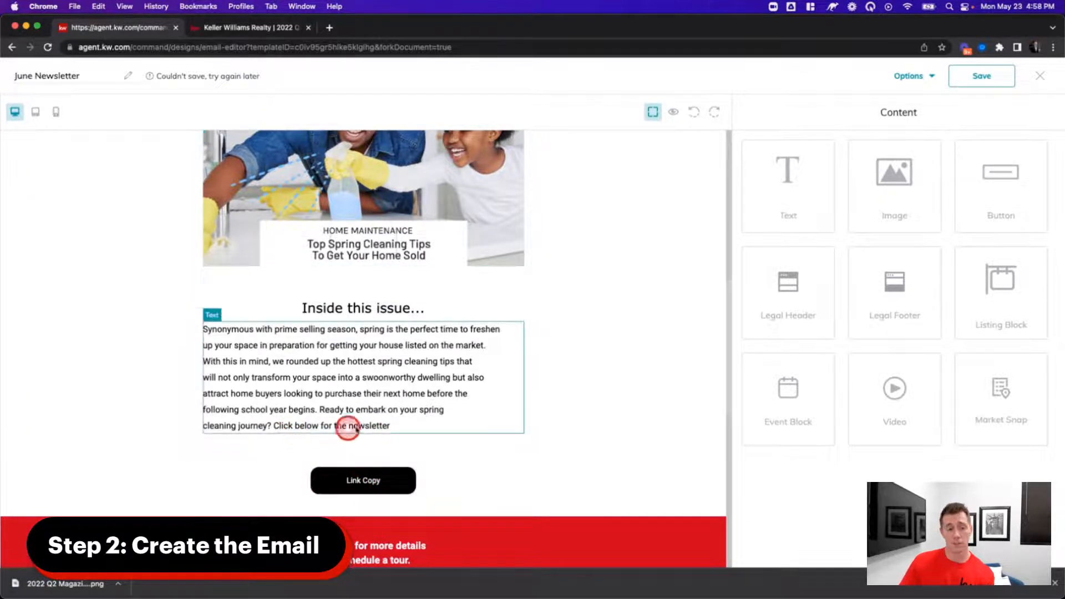
- Relabel the Link Copy button 'Read the newsletter' and set its link type to Web address
{"action": "left_click", "coordinate": [382, 471]}
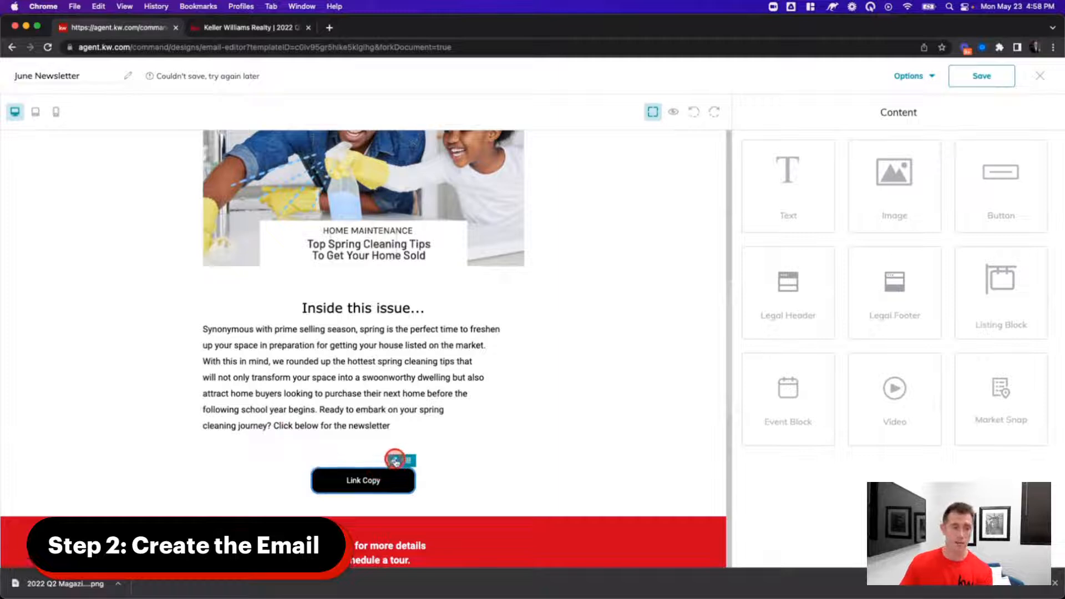
{"action": "left_click", "coordinate": [394, 460]}
{"action": "triple_click", "coordinate": [848, 176]}
{"action": "type", "text": "Read the newsletter"}
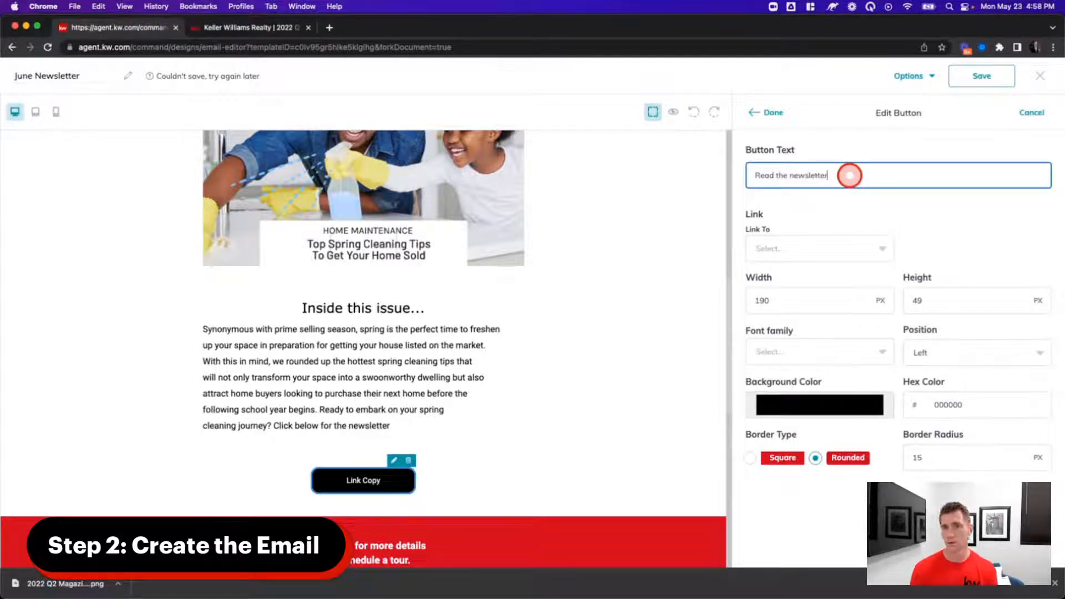
{"action": "left_click", "coordinate": [809, 248]}
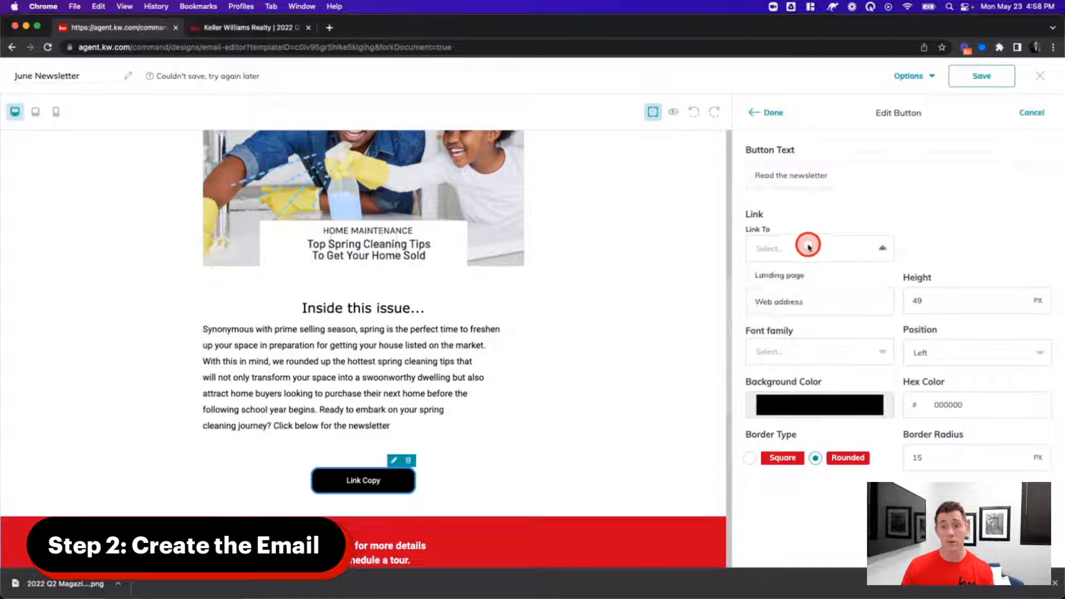
{"action": "left_click", "coordinate": [808, 300]}
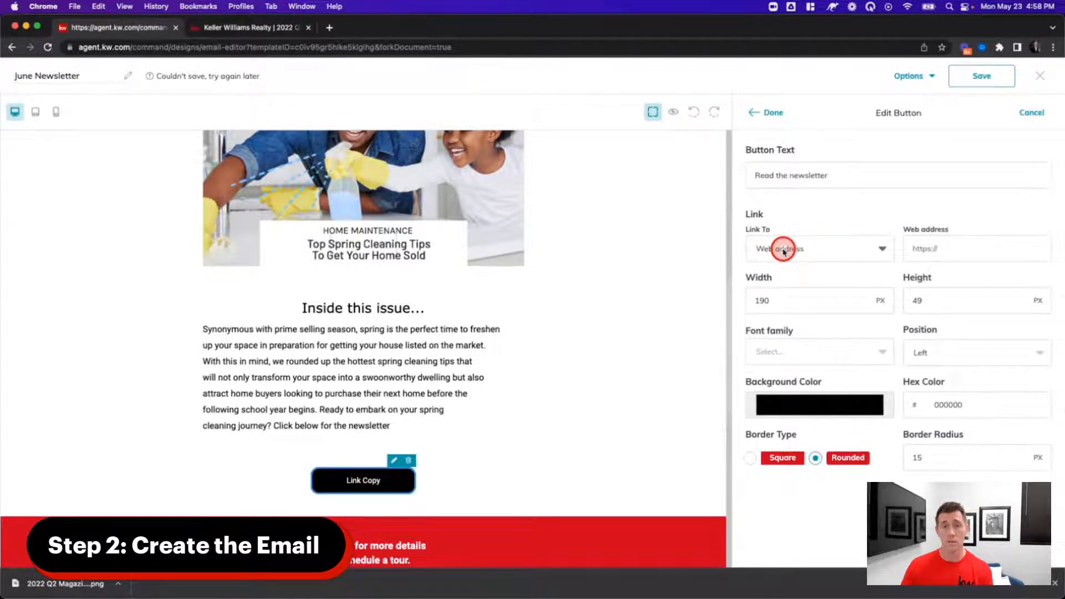
{"action": "left_click", "coordinate": [240, 27]}
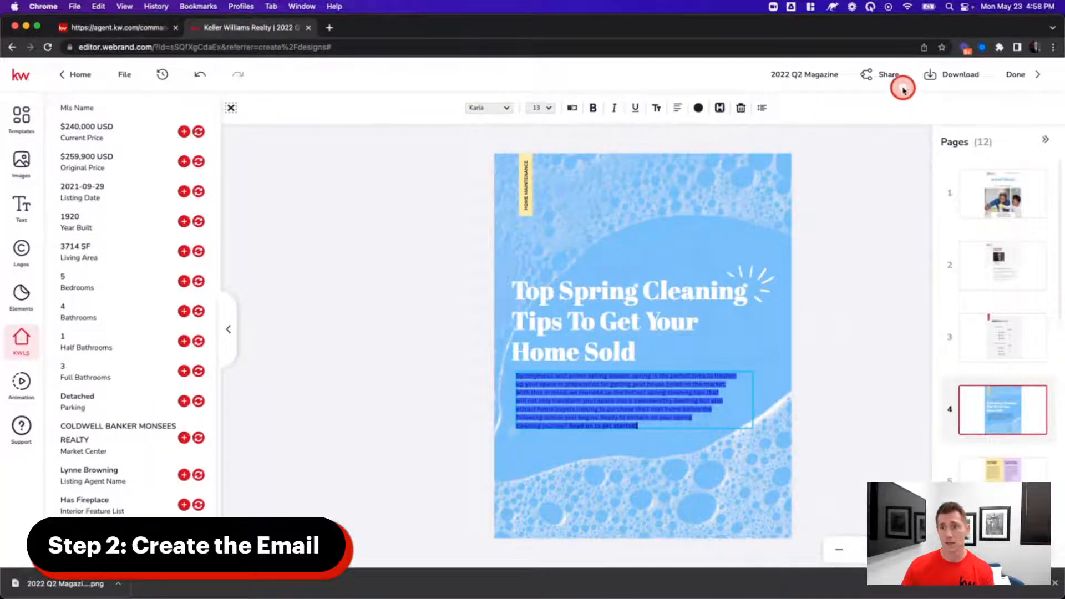
- Copy the magazine's viewer.webrand.com share link and paste it as the button's web address
{"action": "left_click", "coordinate": [882, 76]}
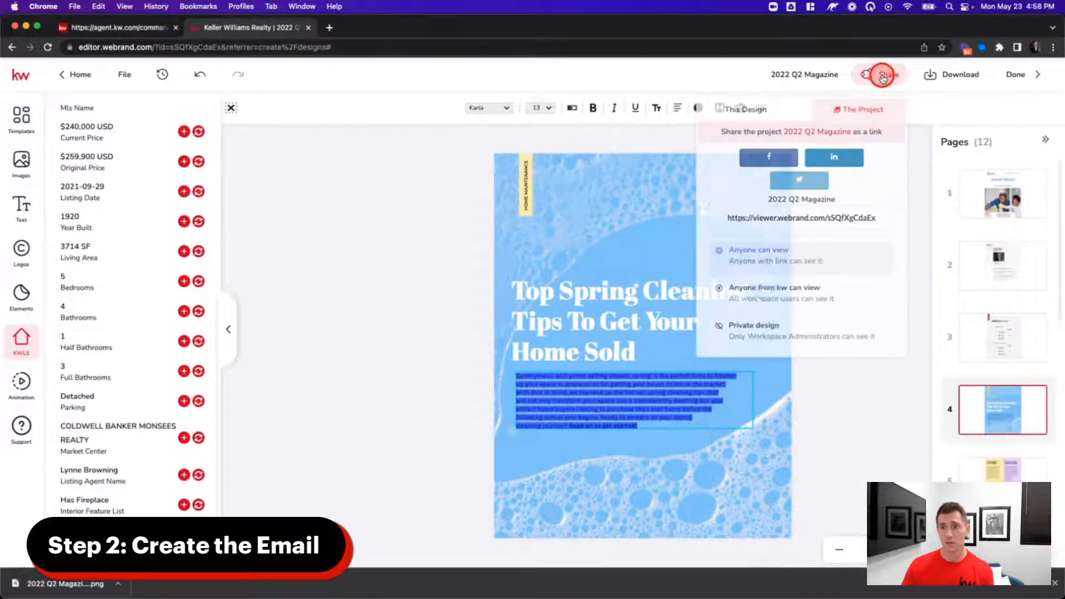
{"action": "left_click", "coordinate": [822, 217]}
{"action": "key", "text": "super+c"}
{"action": "left_click", "coordinate": [133, 28]}
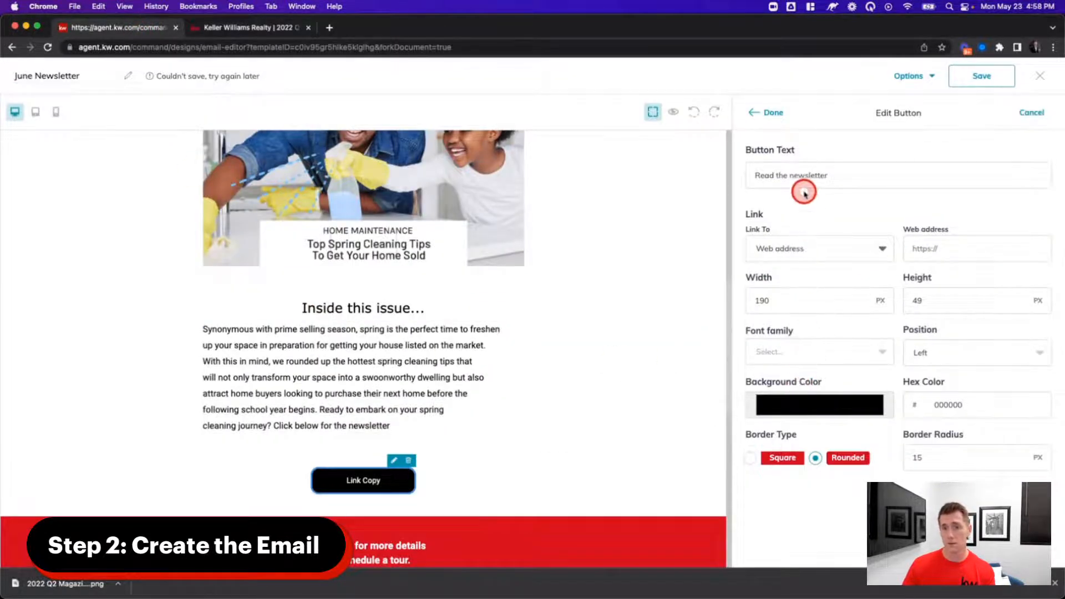
{"action": "left_click", "coordinate": [960, 244]}
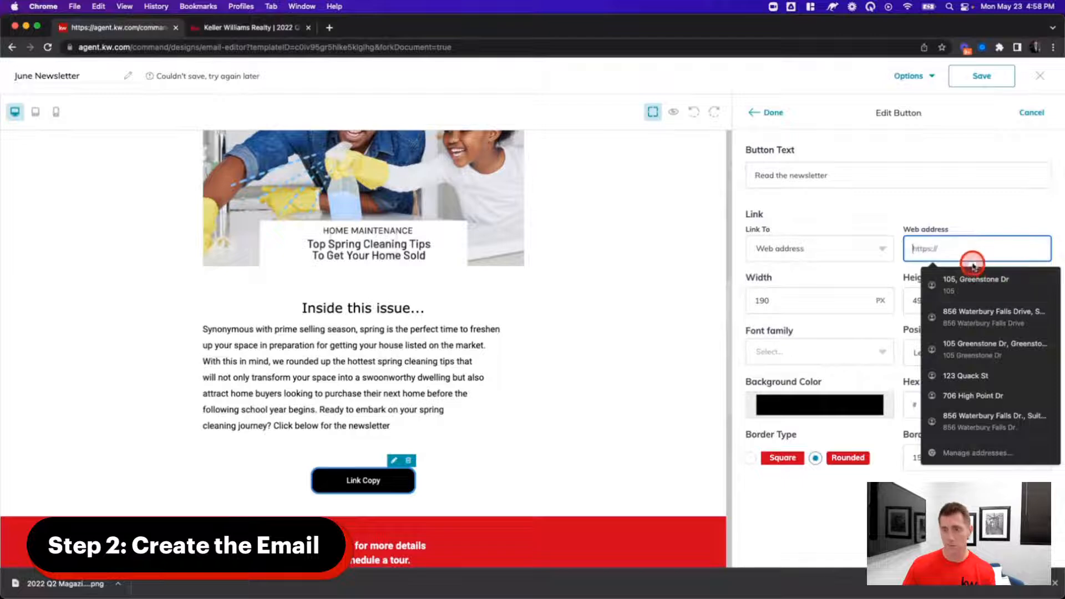
{"action": "key", "text": "super+v"}
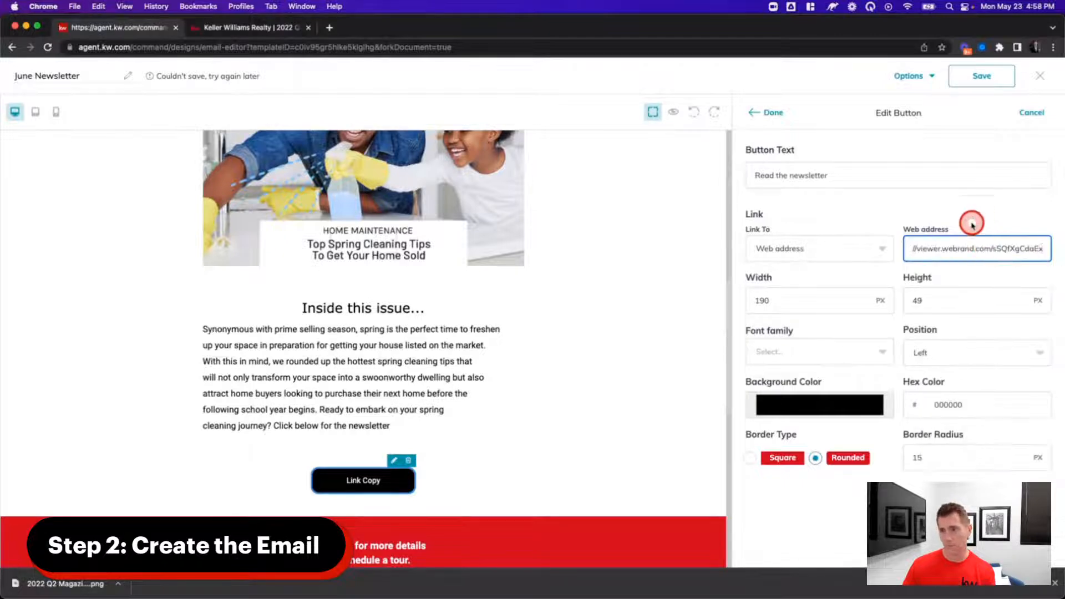
{"action": "triple_click", "coordinate": [962, 256]}
{"action": "left_click", "coordinate": [966, 205]}
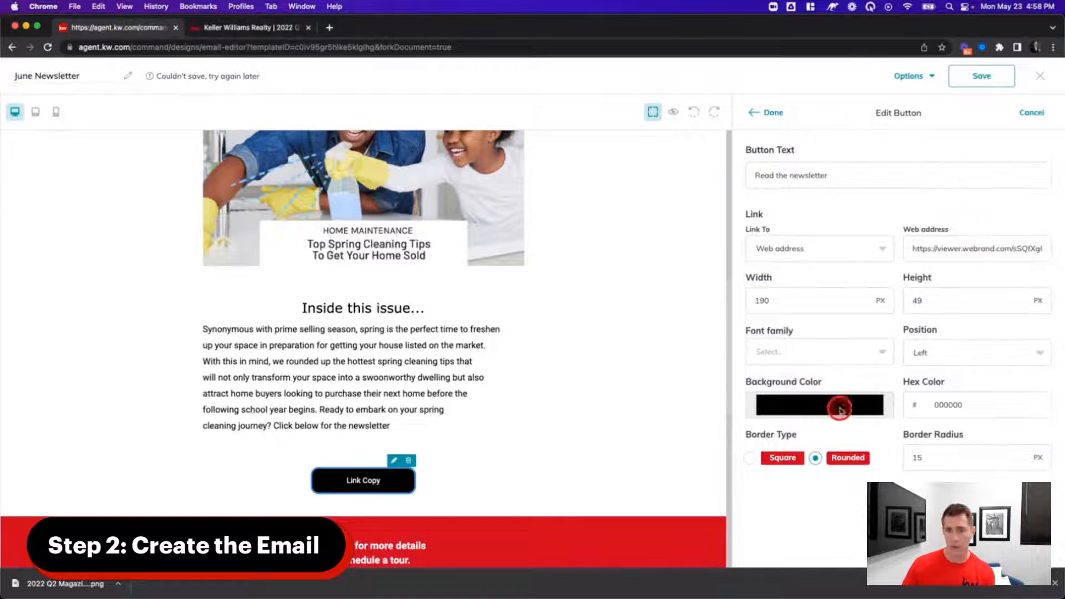
{"action": "left_click", "coordinate": [768, 114]}
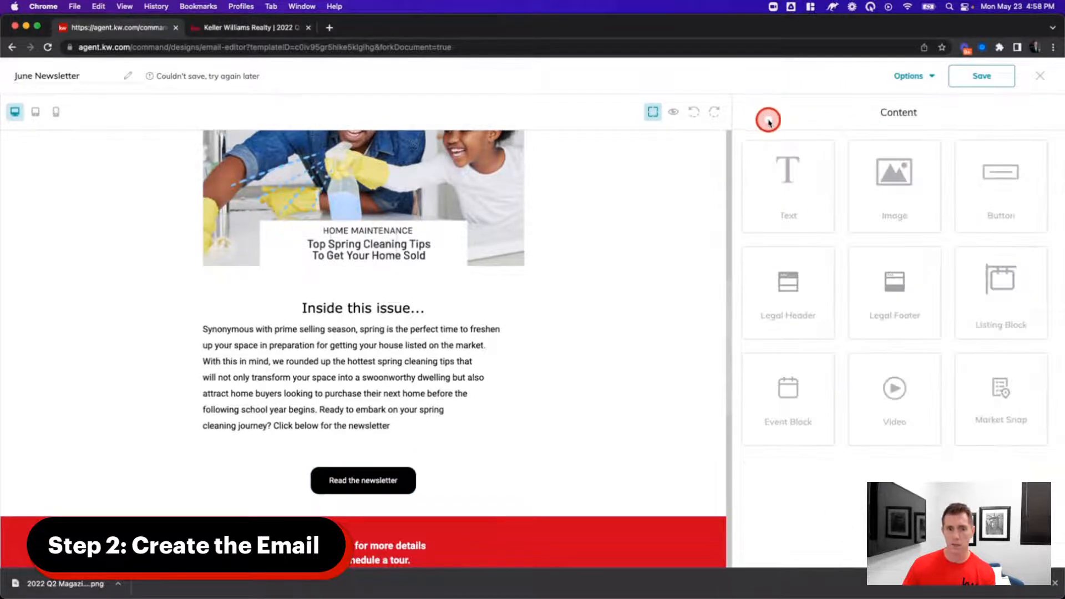
{"action": "scroll", "coordinate": [603, 480], "scroll_direction": "down", "scroll_amount": 9}
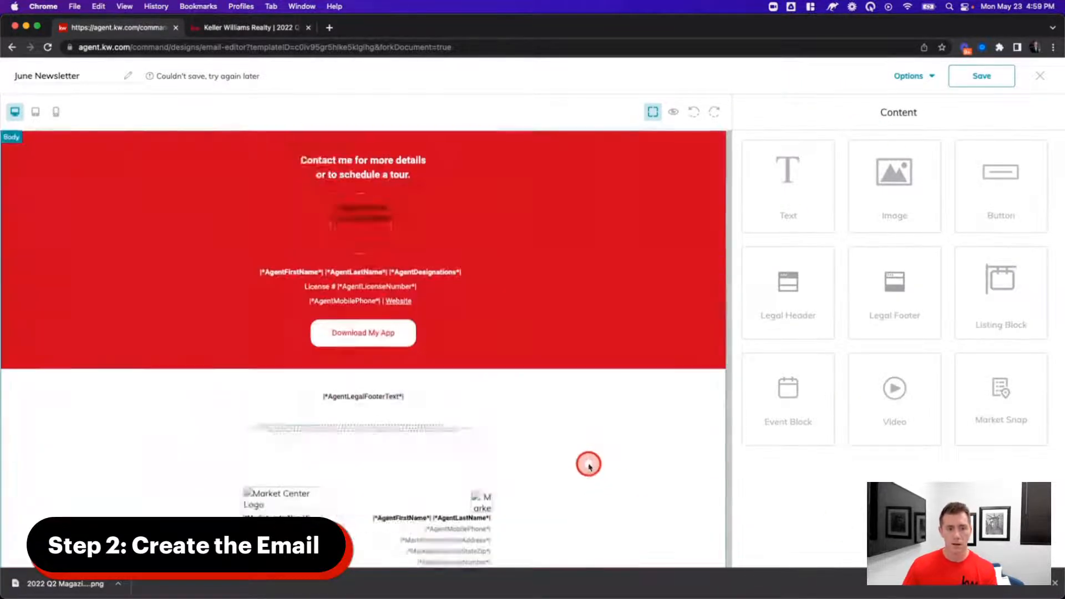
{"action": "scroll", "coordinate": [587, 463], "scroll_direction": "up", "scroll_amount": 5}
{"action": "scroll", "coordinate": [577, 469], "scroll_direction": "up", "scroll_amount": 10}
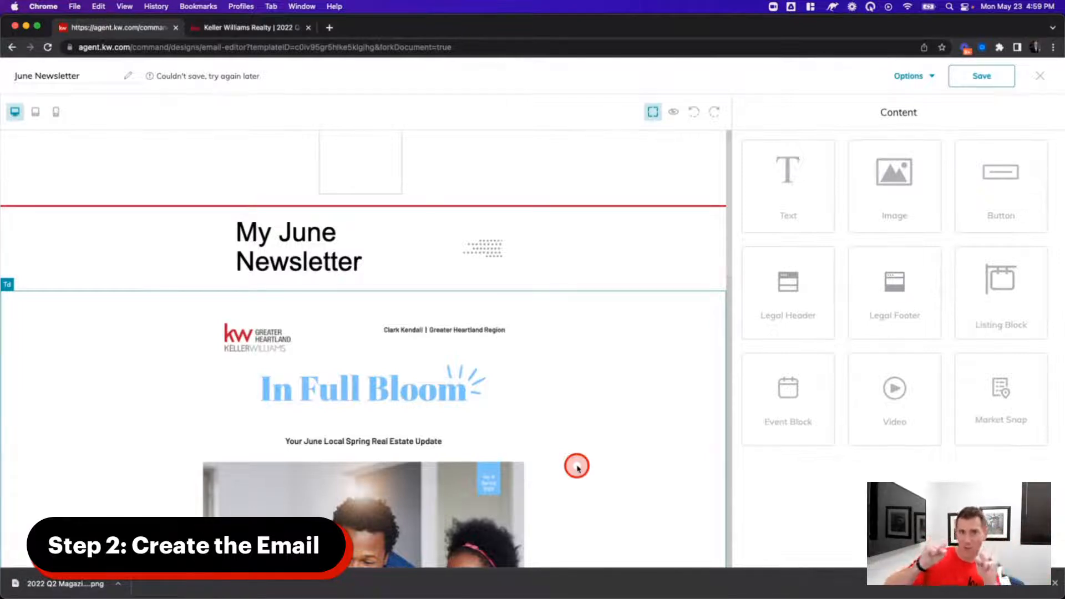
- Save the June Newsletter design, then close the test-email dialog without sending a test
{"action": "left_click", "coordinate": [954, 81]}
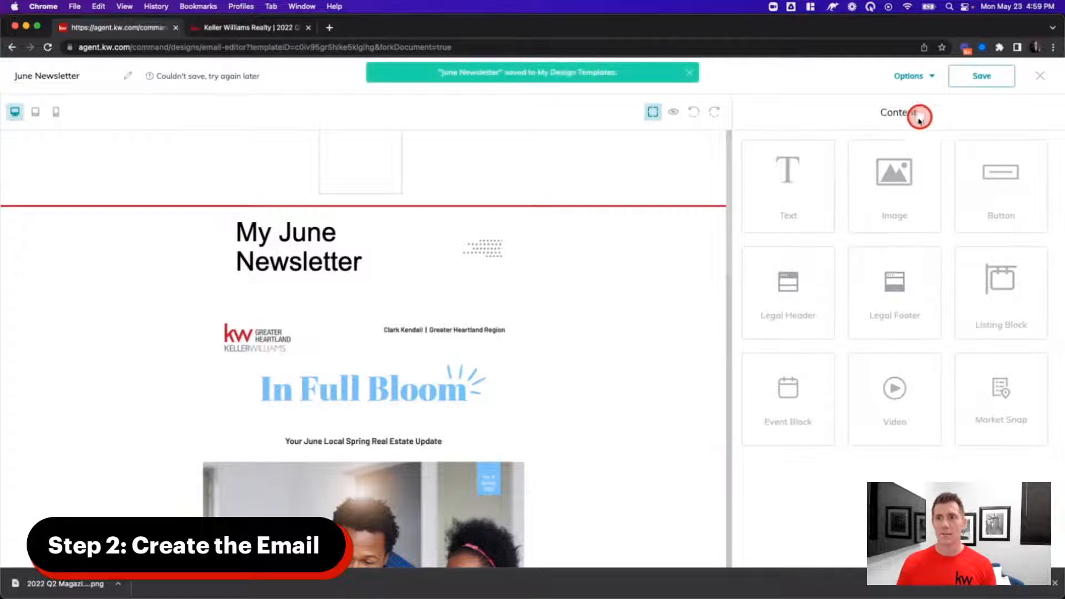
{"action": "left_click", "coordinate": [904, 87]}
{"action": "left_click", "coordinate": [931, 133]}
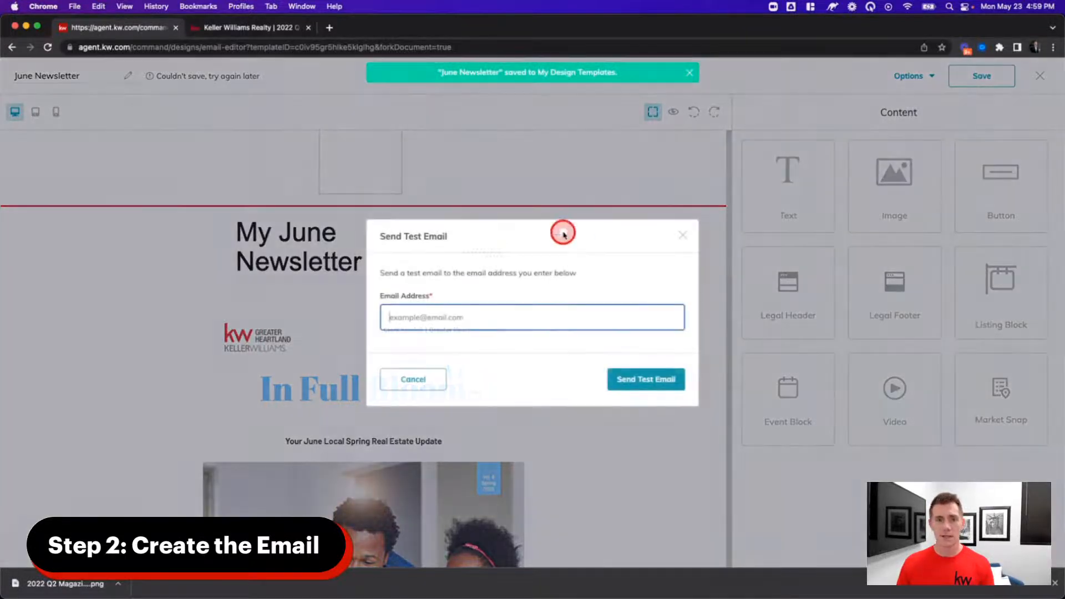
{"action": "left_click", "coordinate": [484, 318]}
{"action": "type", "text": "c"}
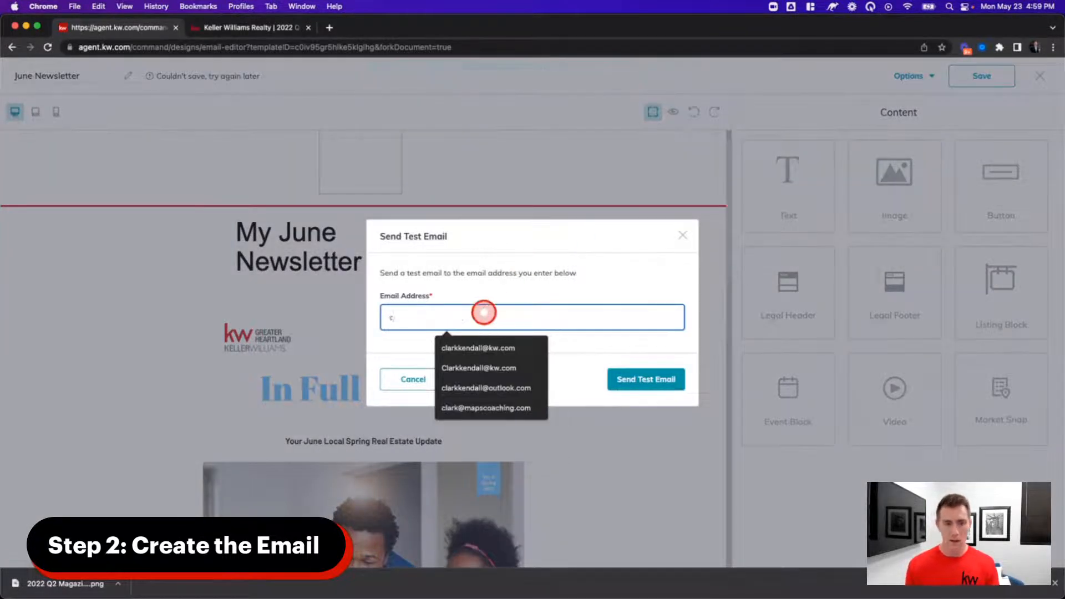
{"action": "key", "text": "BackSpace"}
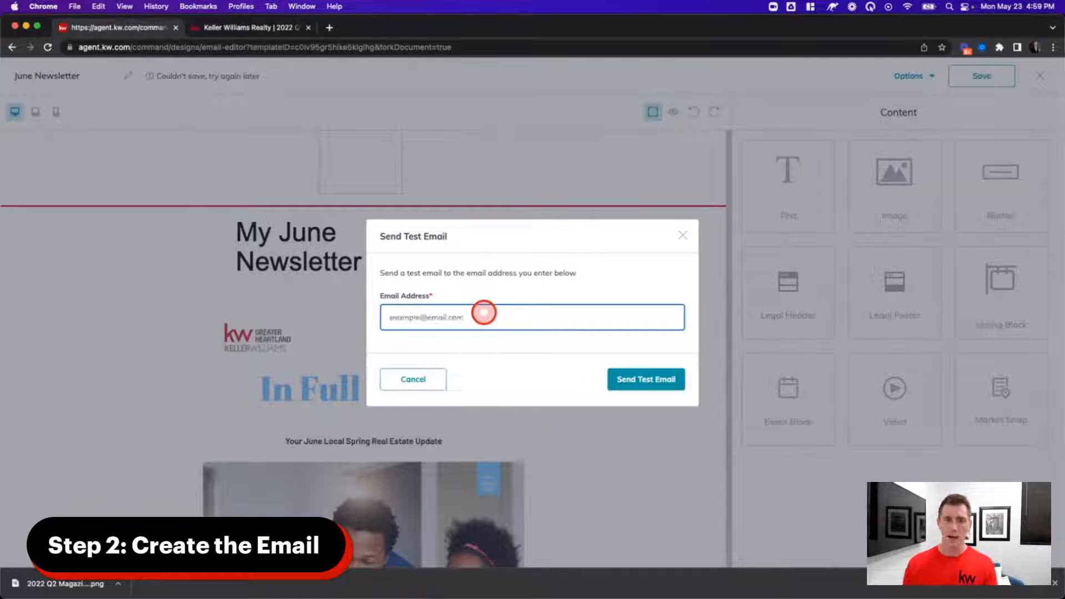
{"action": "left_click", "coordinate": [681, 235]}
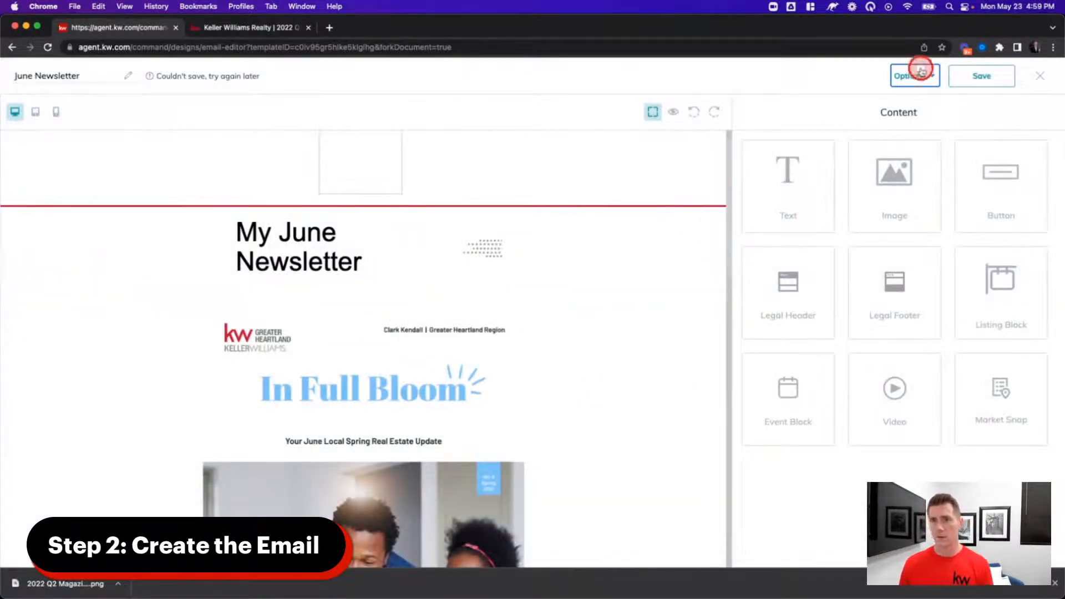
- Preview the finished newsletter as recipients will see it, scrolling through the whole email
{"action": "left_click", "coordinate": [673, 114]}
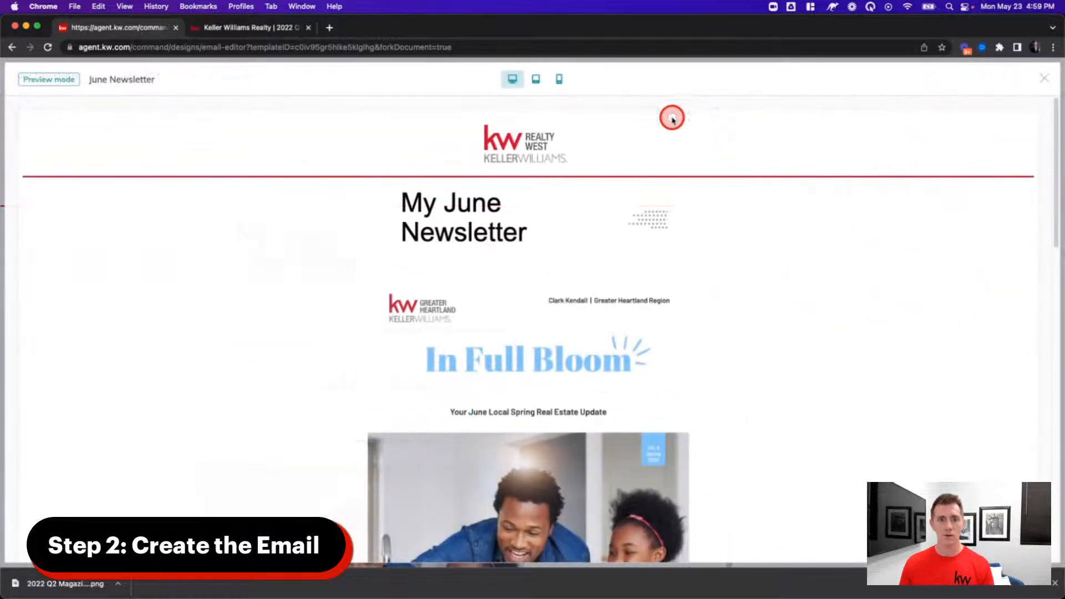
{"action": "scroll", "coordinate": [691, 309], "scroll_direction": "down", "scroll_amount": 5}
{"action": "scroll", "coordinate": [692, 312], "scroll_direction": "down", "scroll_amount": 7}
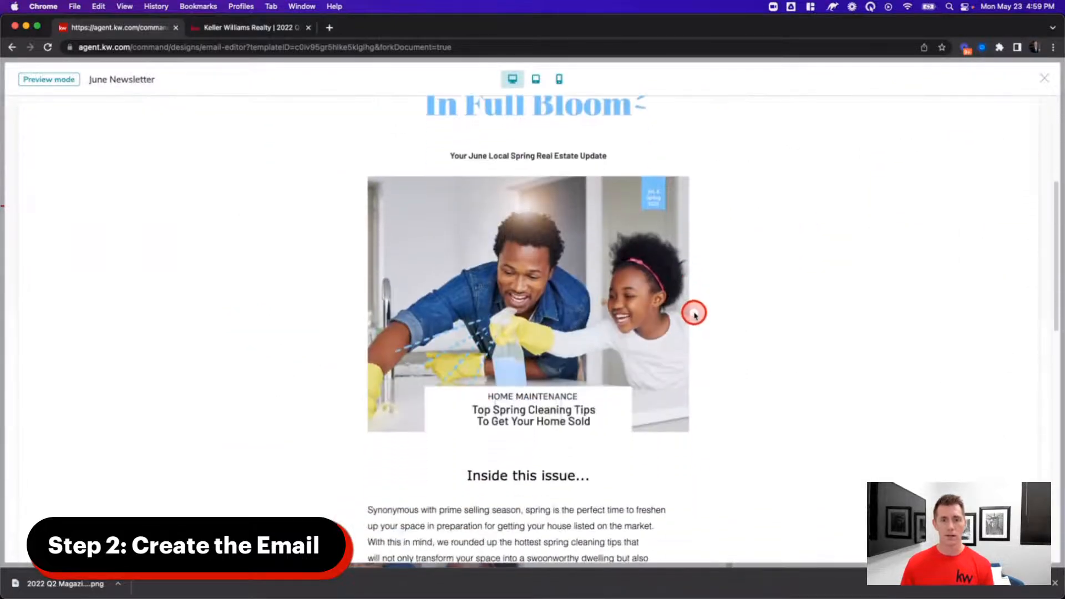
{"action": "scroll", "coordinate": [688, 277], "scroll_direction": "up", "scroll_amount": 15}
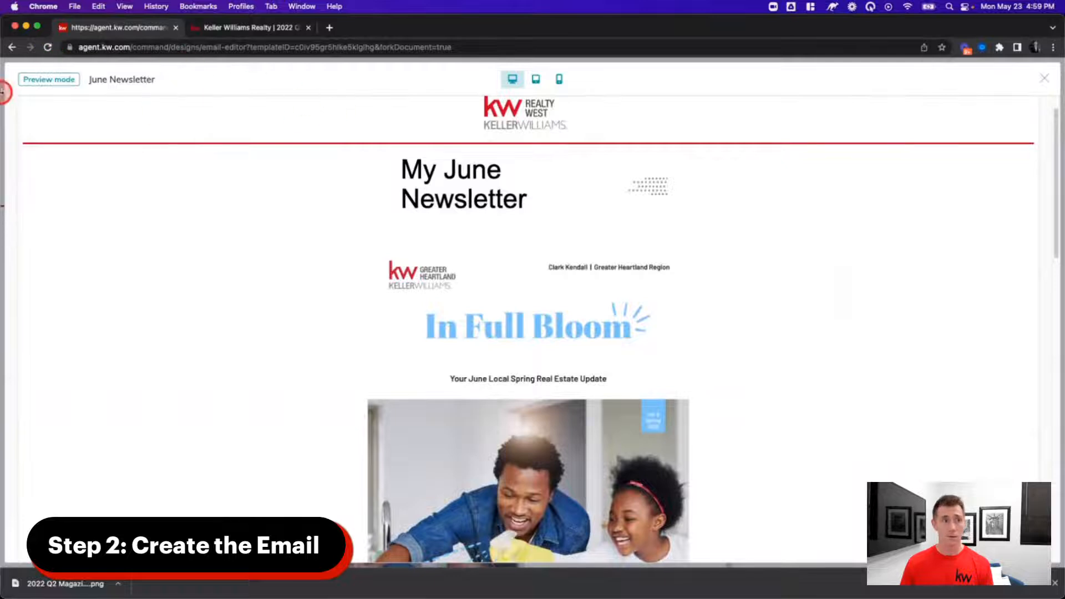
{"action": "left_click", "coordinate": [1045, 78]}
{"action": "left_click", "coordinate": [909, 76]}
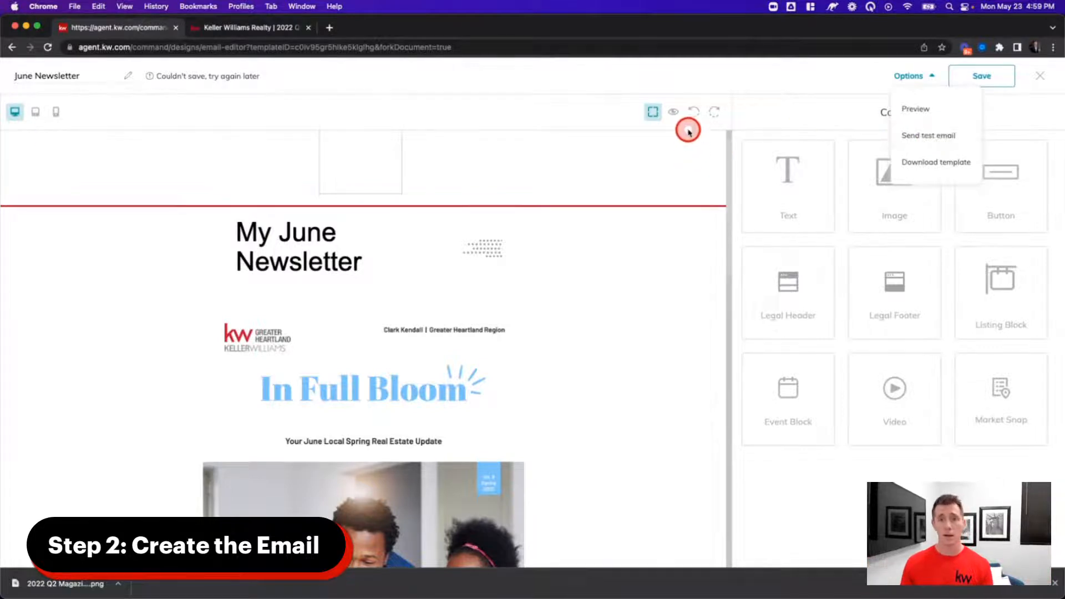
- Save the June Newsletter again and exit the editor, choosing Save changes
{"action": "left_click", "coordinate": [812, 75]}
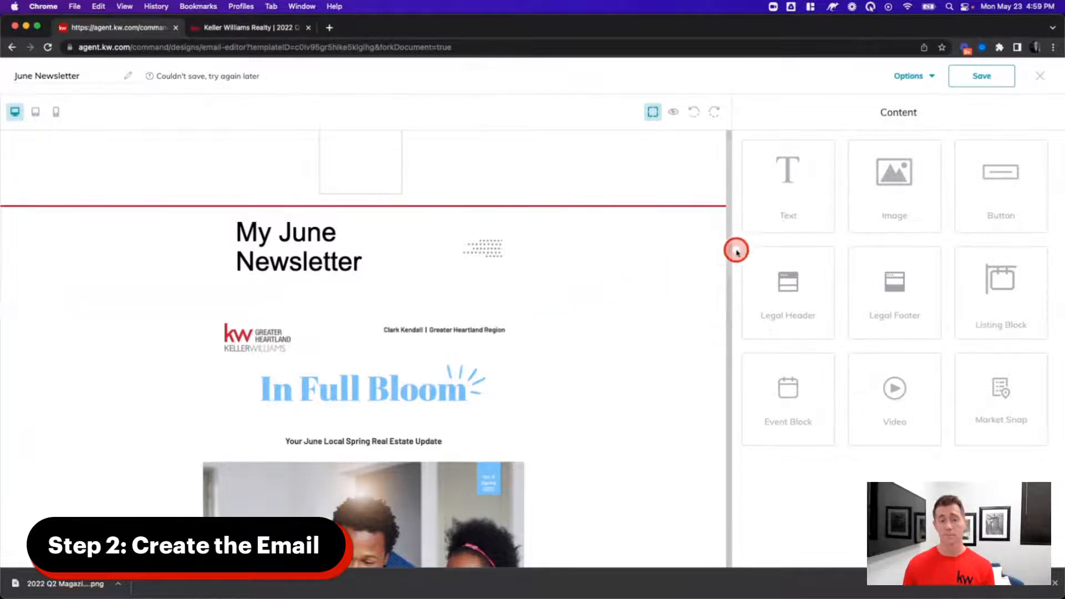
{"action": "left_click", "coordinate": [965, 76]}
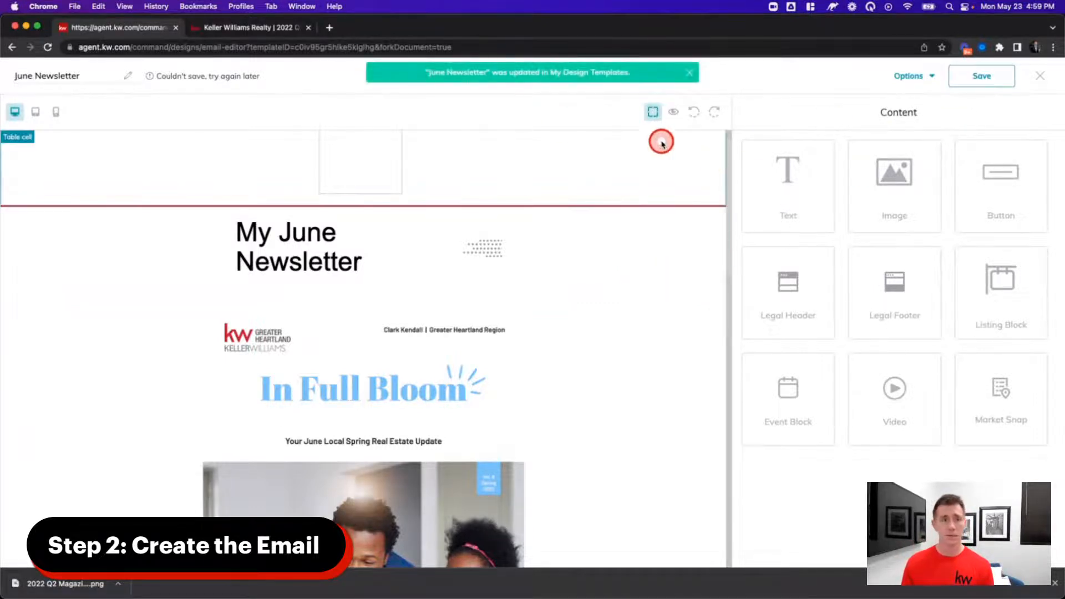
{"action": "left_click", "coordinate": [1040, 77]}
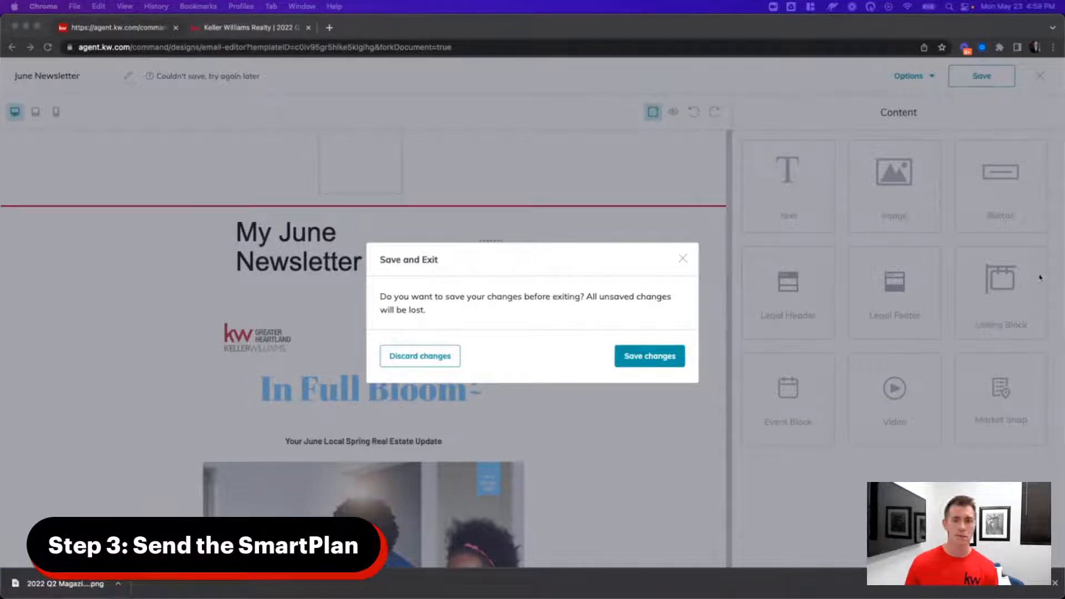
{"action": "left_click", "coordinate": [638, 354]}
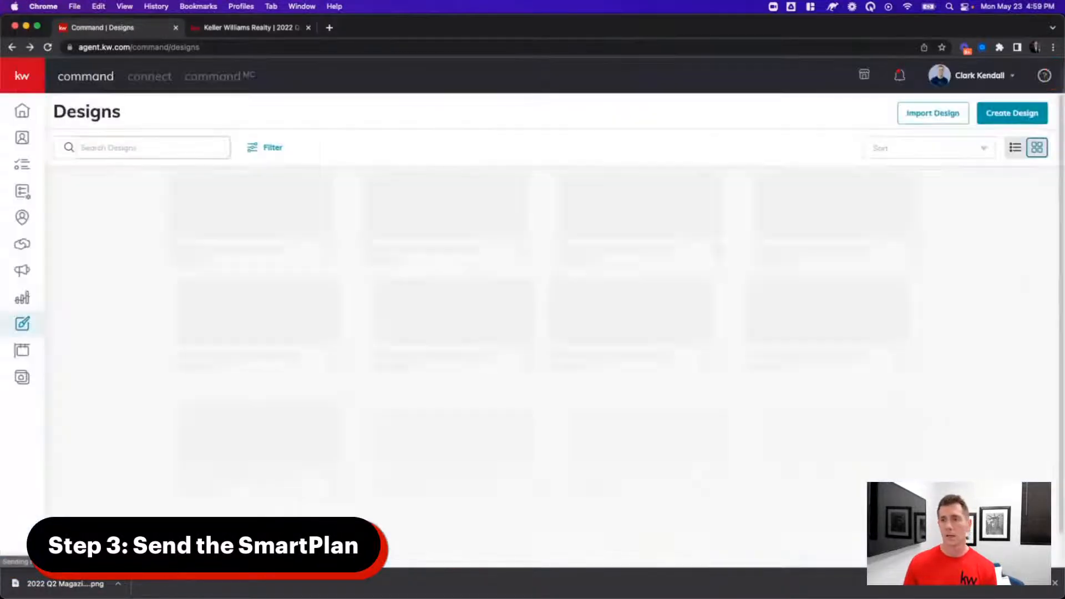
- Create a new SmartPlan named 'June Newsletter' from the SmartPlans area
{"action": "left_click", "coordinate": [23, 194]}
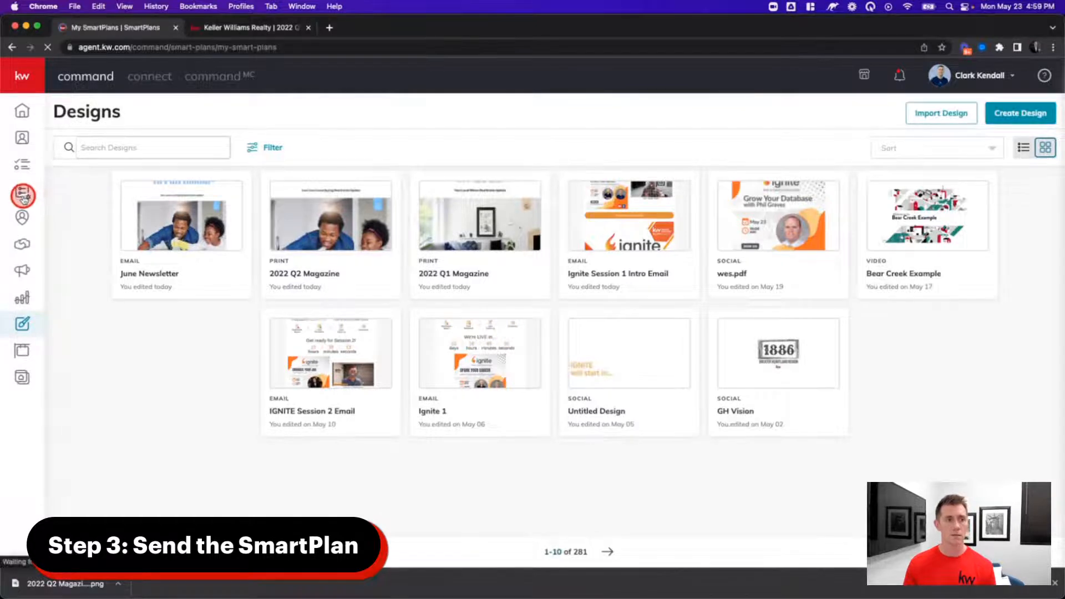
{"action": "left_click", "coordinate": [1020, 114]}
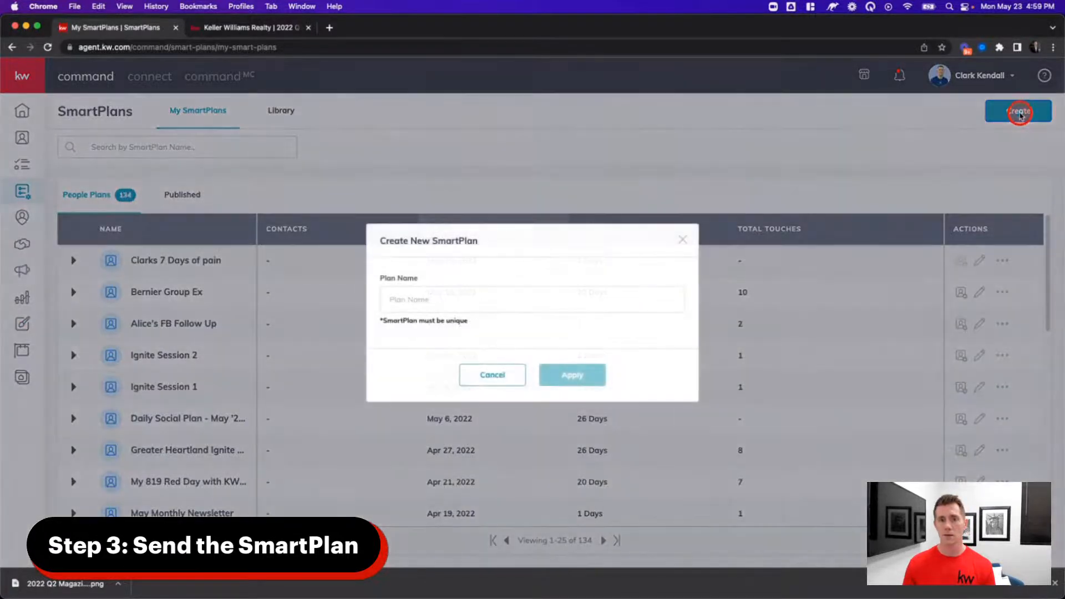
{"action": "left_click", "coordinate": [447, 293]}
{"action": "type", "text": "I"}
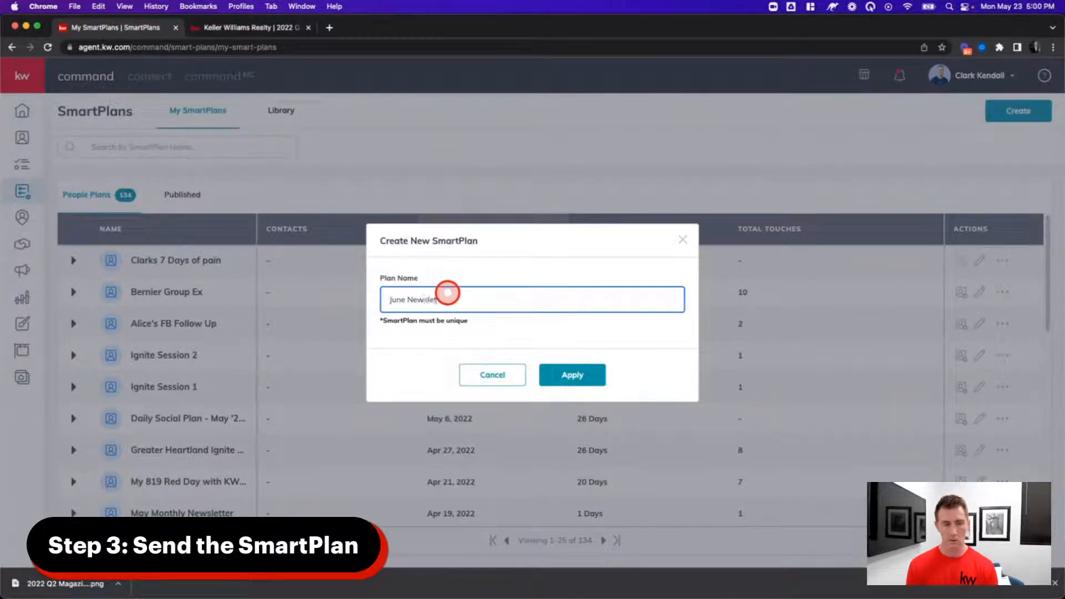
{"action": "left_click", "coordinate": [592, 370]}
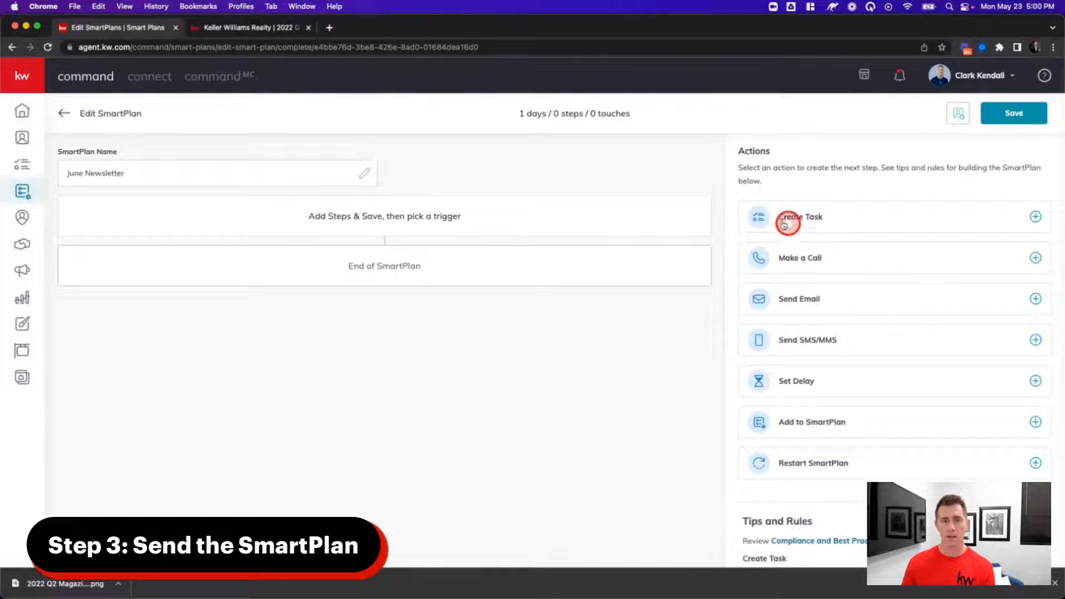
- Add a Designs-type Send Email step with subject 'Check out my baller newsletter for June!'
{"action": "left_click", "coordinate": [816, 298]}
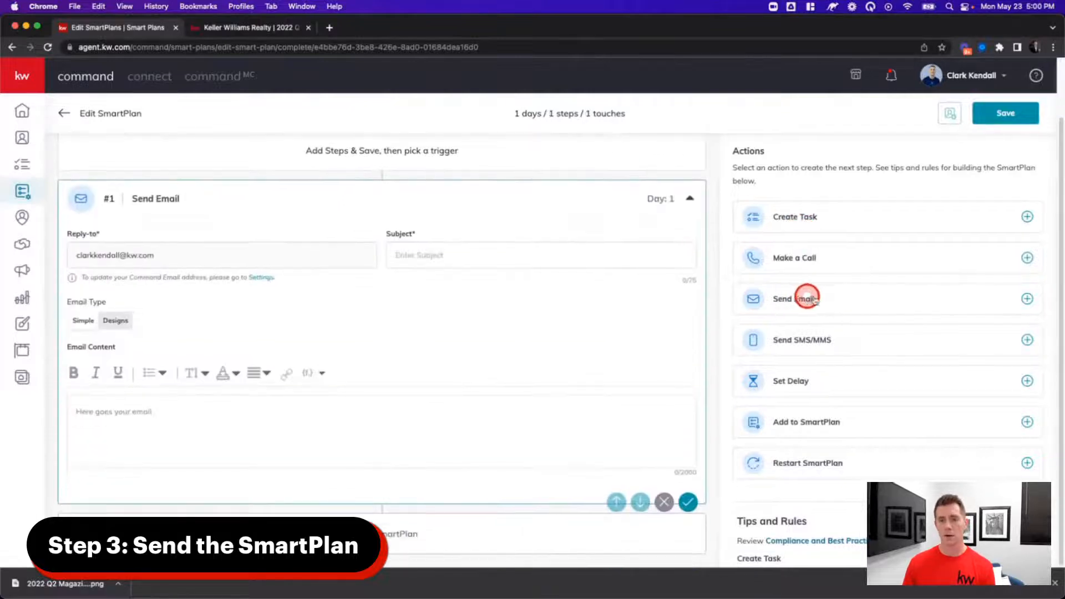
{"action": "left_click", "coordinate": [446, 260]}
{"action": "type", "text": "Check out my baller newsletter for June!"}
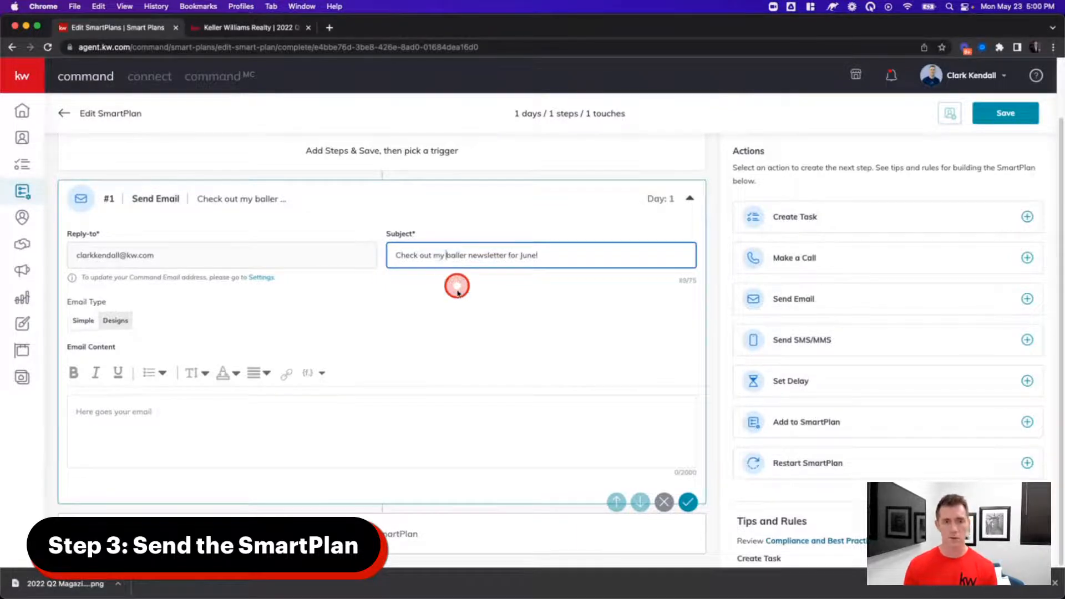
{"action": "left_click", "coordinate": [457, 286]}
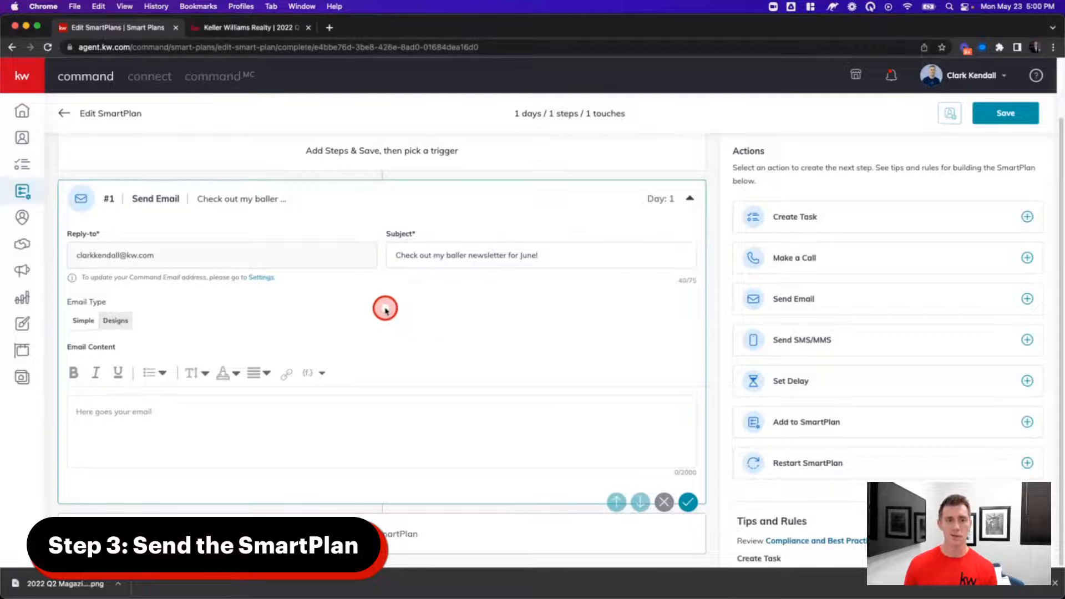
{"action": "left_click", "coordinate": [115, 320]}
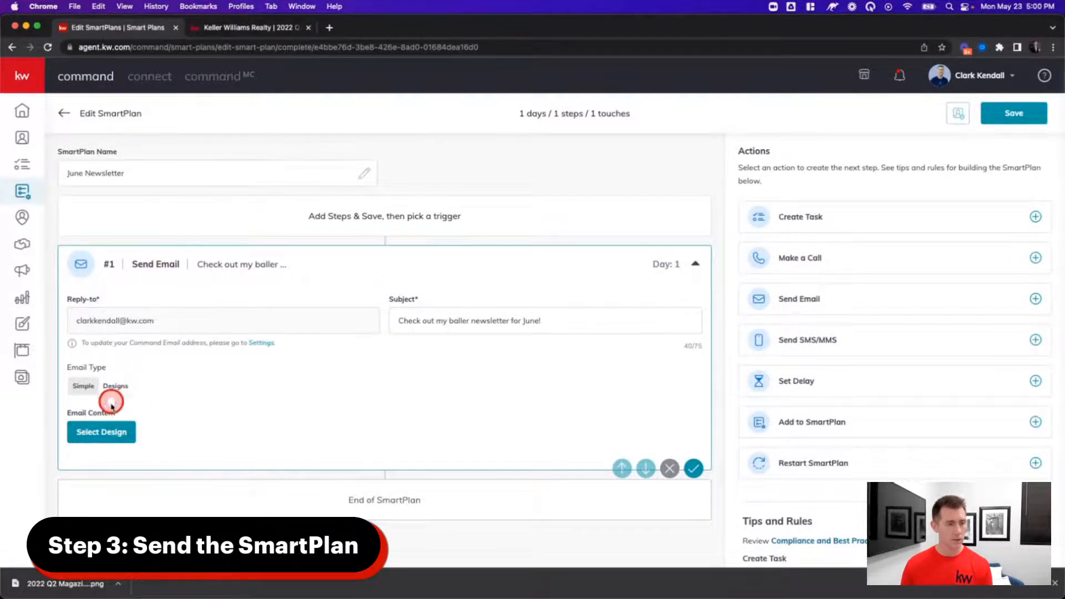
{"action": "left_click", "coordinate": [111, 432]}
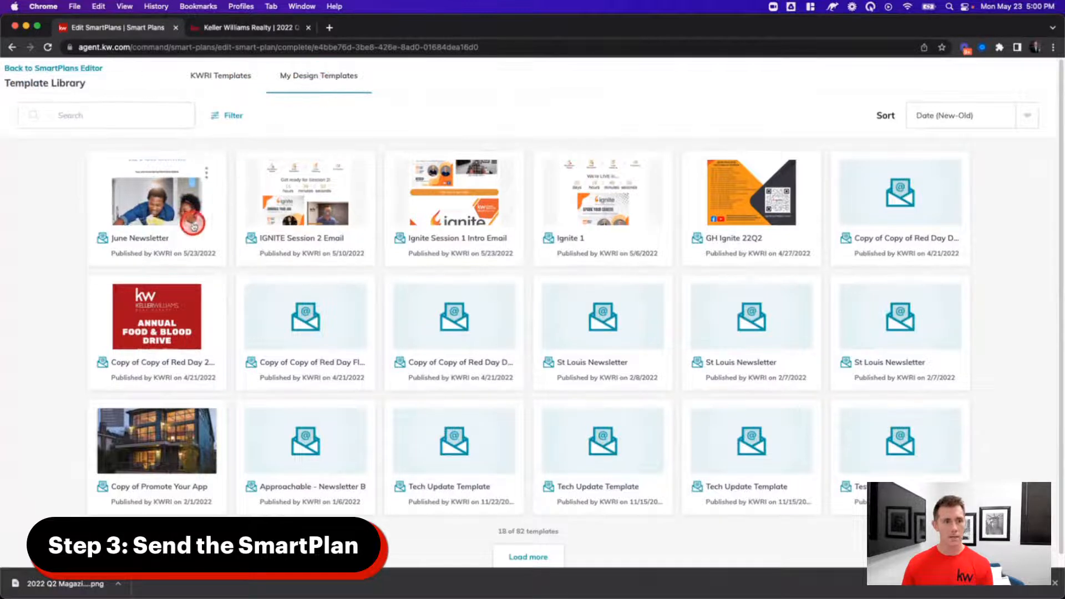
- Attach the June Newsletter design to the email step, acknowledge the warning, and save it
{"action": "left_click", "coordinate": [155, 241]}
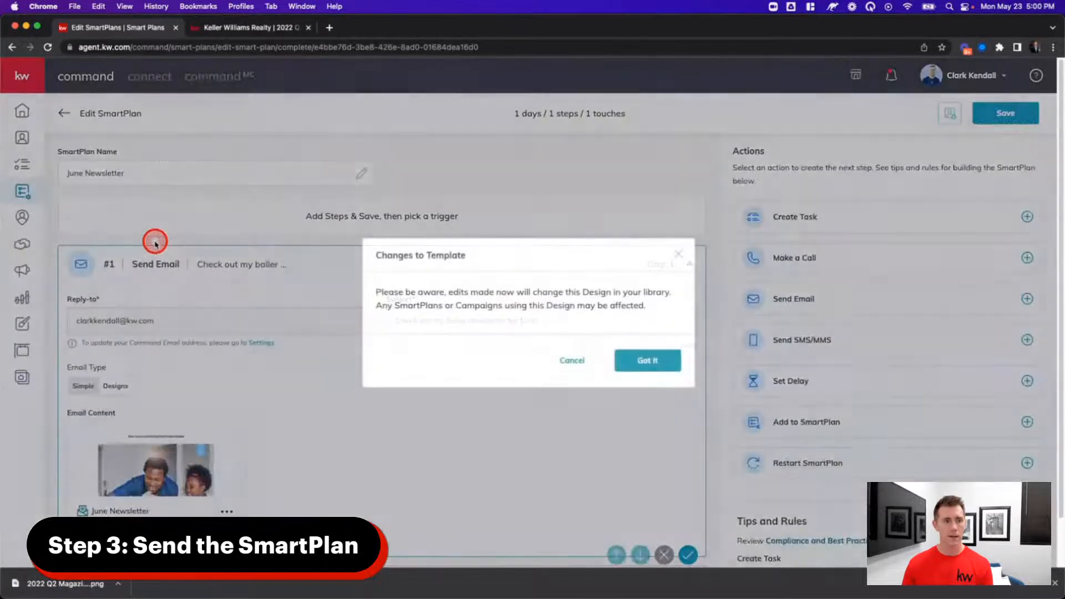
{"action": "left_click", "coordinate": [647, 361]}
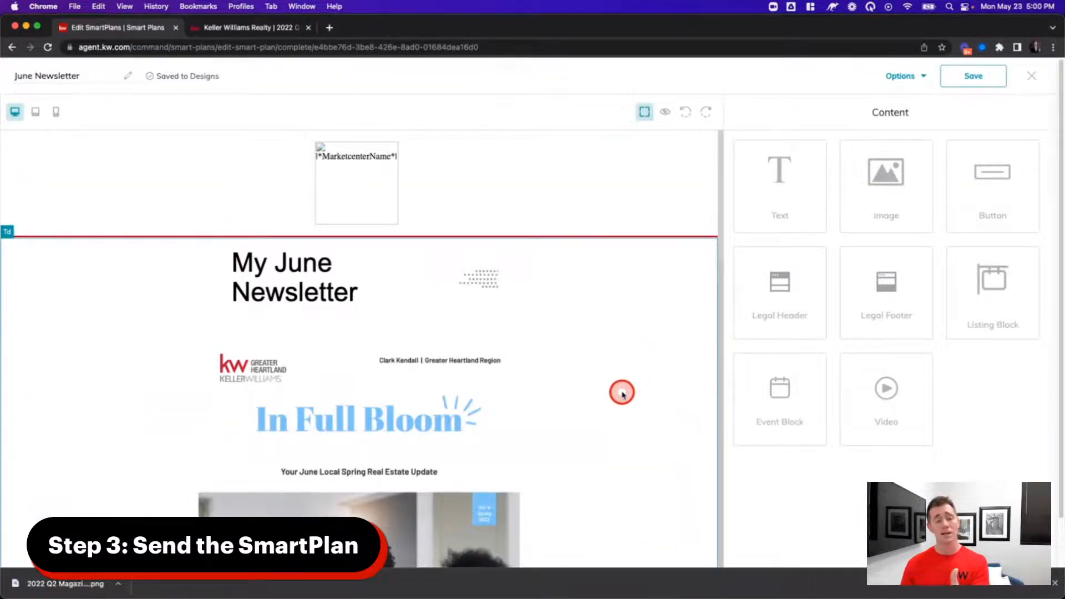
{"action": "scroll", "coordinate": [623, 395], "scroll_direction": "down", "scroll_amount": 20}
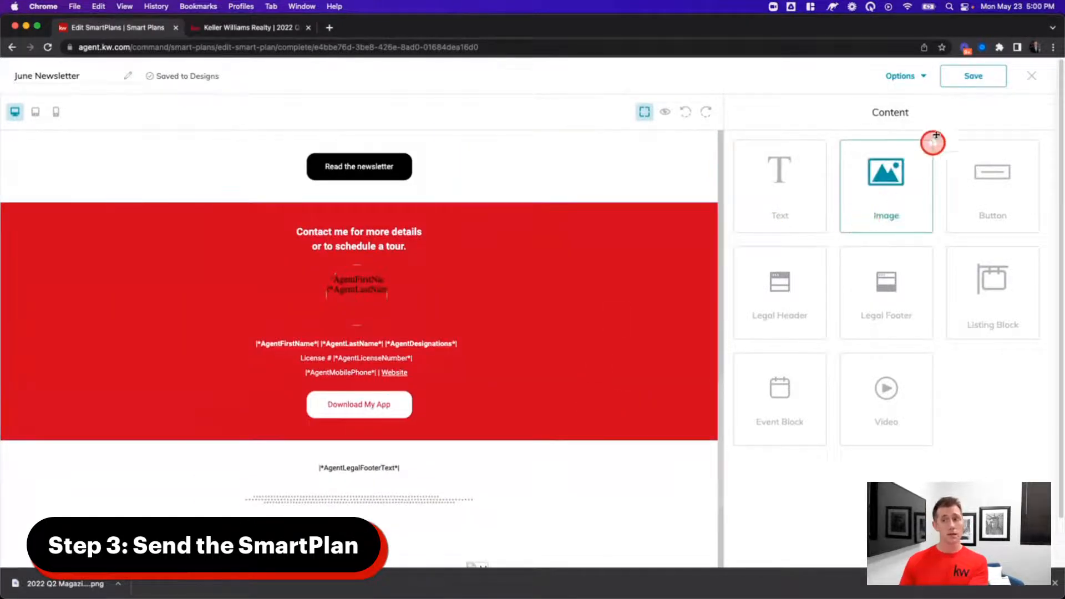
{"action": "left_click", "coordinate": [958, 82]}
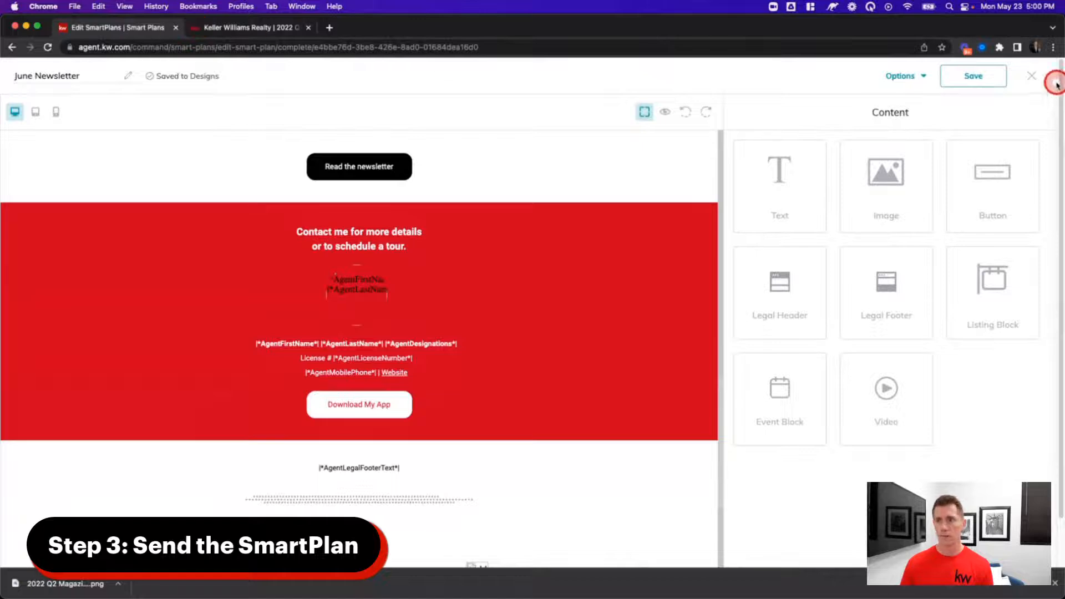
- Exit the design editor with Save changes, then save the SmartPlan
{"action": "left_click", "coordinate": [1031, 78]}
{"action": "left_click", "coordinate": [656, 357]}
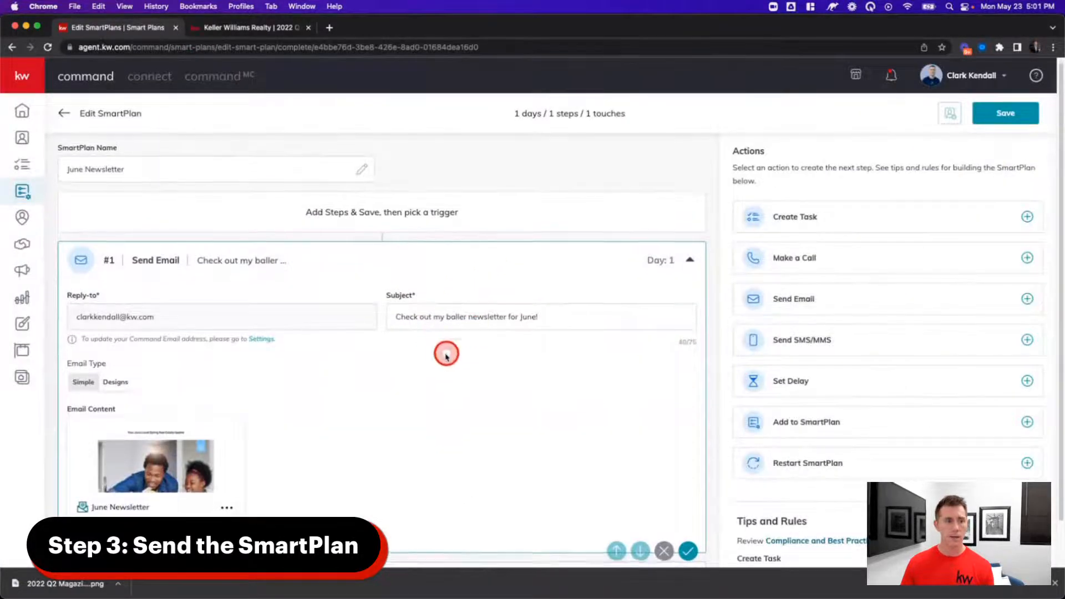
{"action": "scroll", "coordinate": [344, 373], "scroll_direction": "down", "scroll_amount": 1}
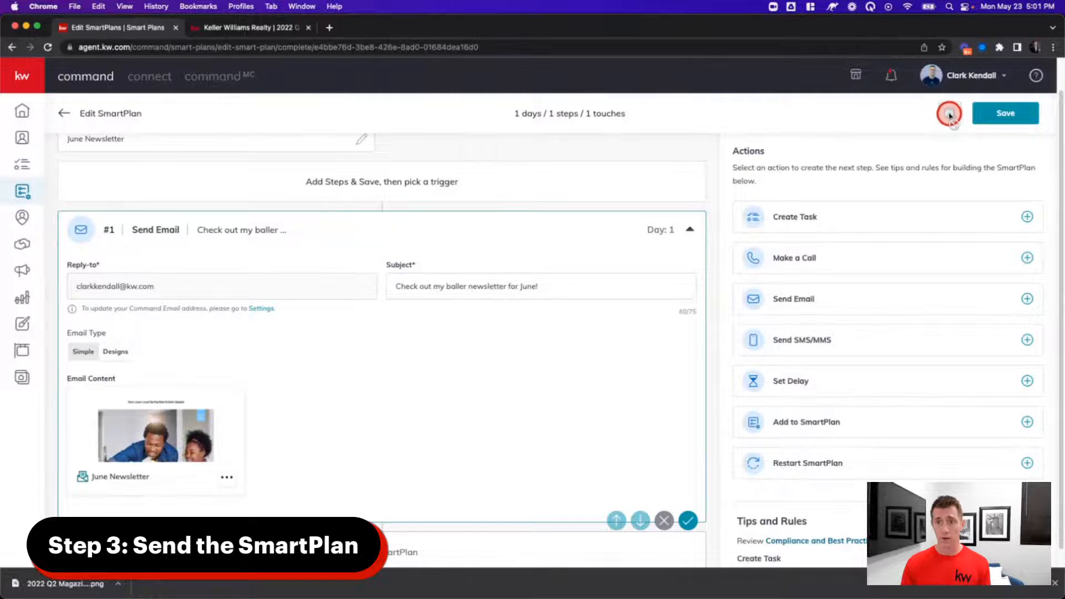
{"action": "left_click", "coordinate": [1003, 114]}
- Search for the contact by name, select both matches, and enroll them with Start all now
{"action": "left_click", "coordinate": [949, 117]}
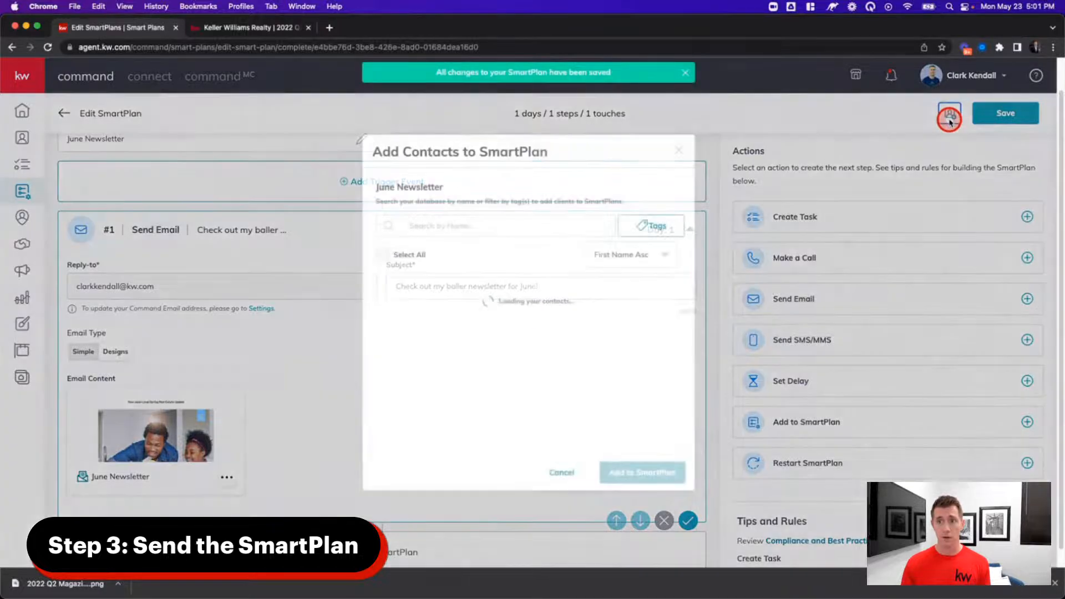
{"action": "left_click", "coordinate": [678, 151]}
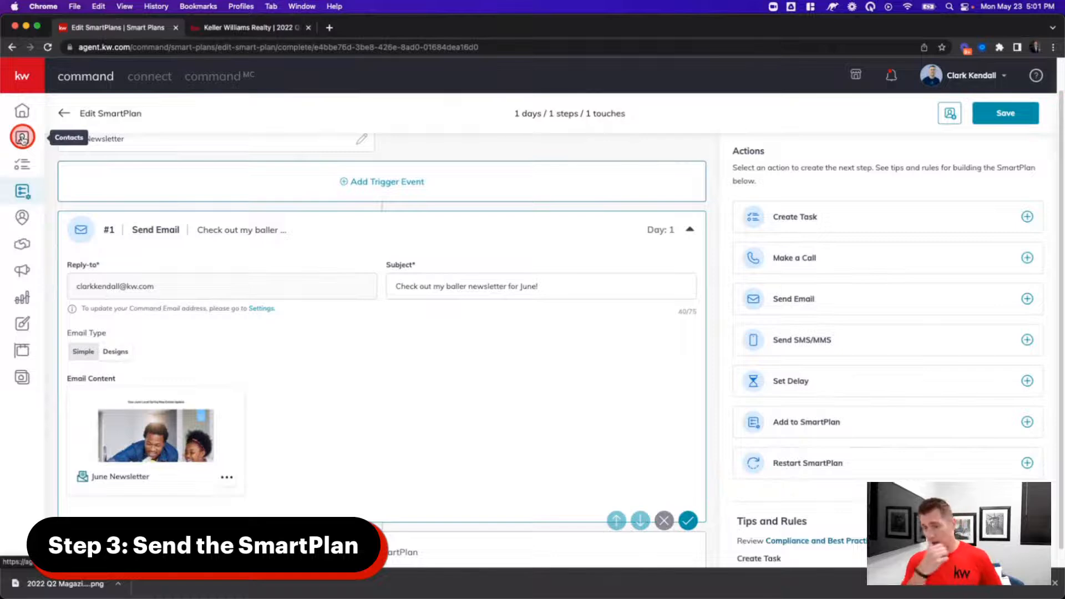
{"action": "left_click", "coordinate": [949, 113]}
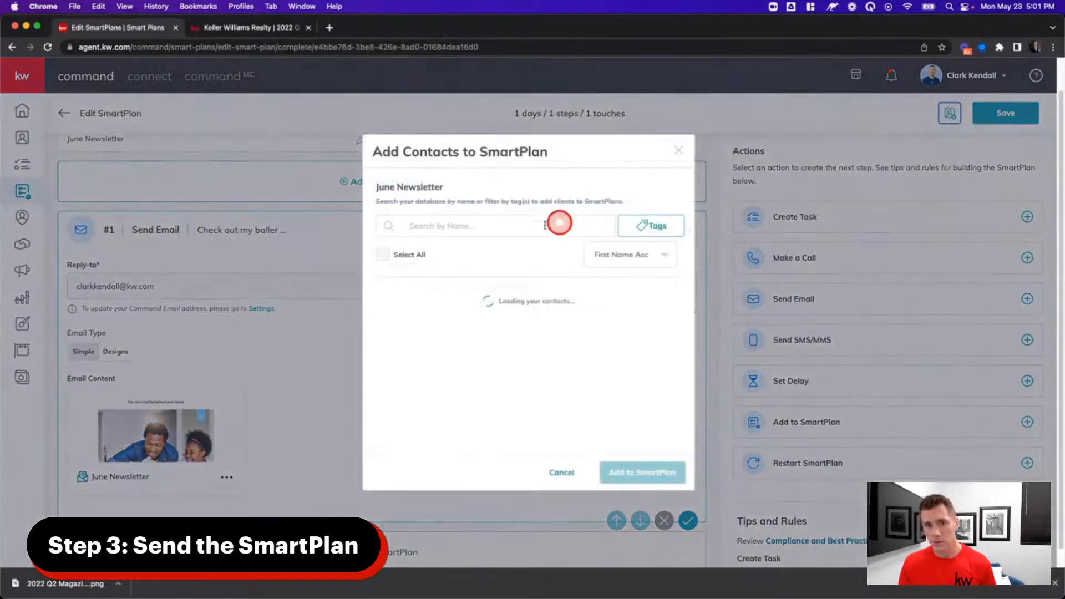
{"action": "left_click", "coordinate": [471, 223]}
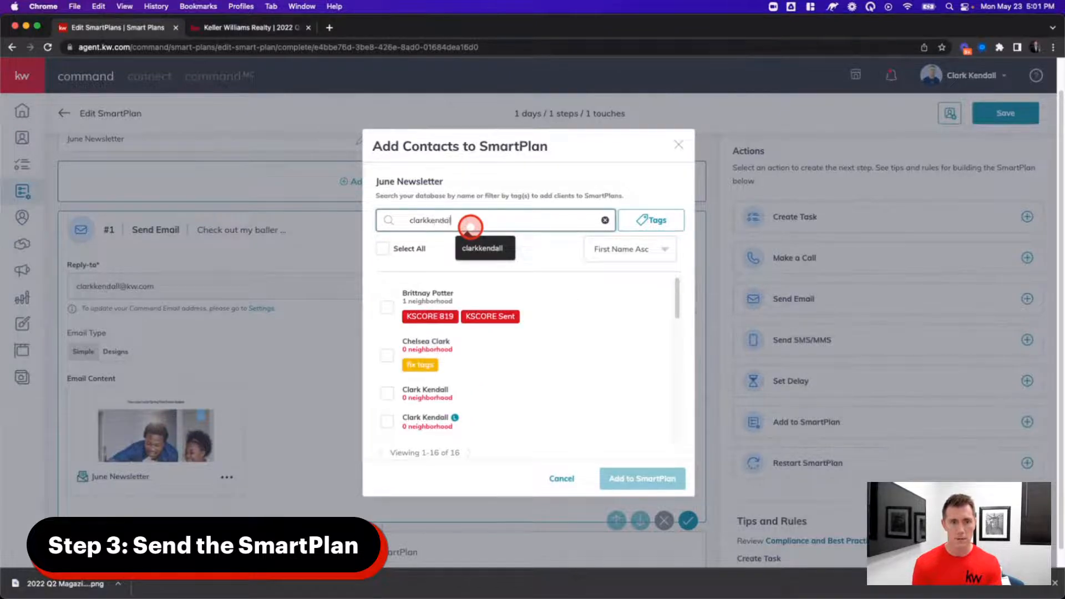
{"action": "left_click", "coordinate": [388, 331]}
{"action": "left_click", "coordinate": [387, 295]}
{"action": "left_click", "coordinate": [387, 344]}
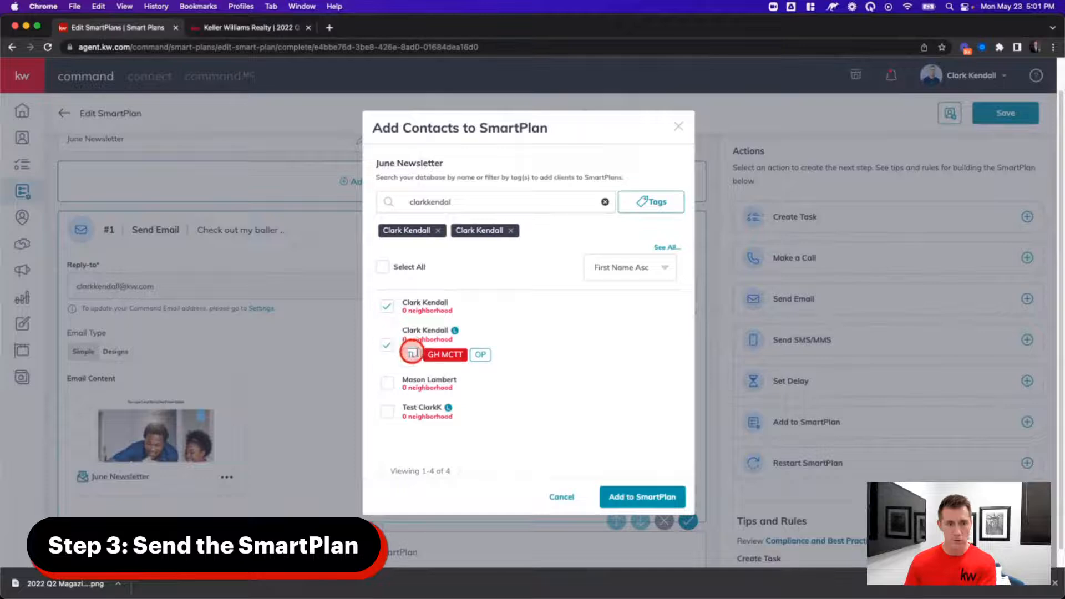
{"action": "left_click", "coordinate": [639, 497]}
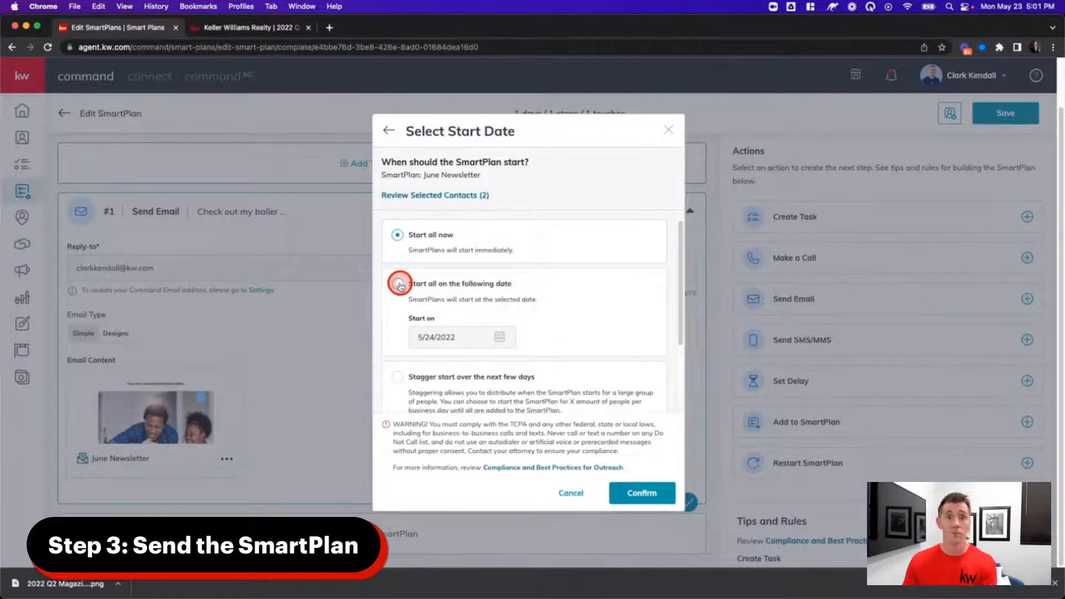
{"action": "left_click", "coordinate": [647, 495]}
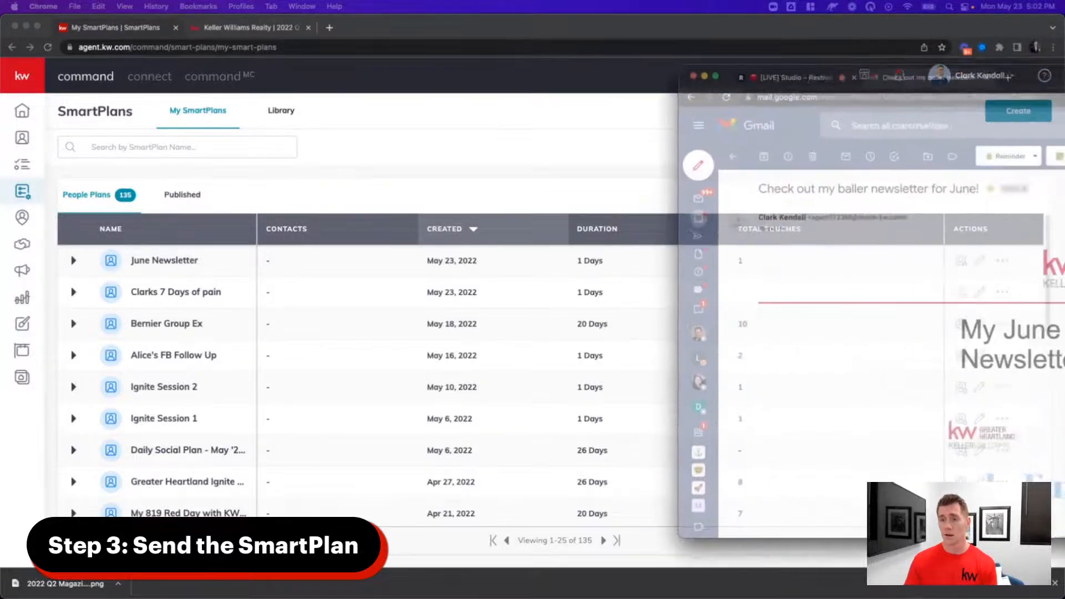
{"action": "left_click_drag", "start_coordinate": [1064, 81], "coordinate": [610, 31]}
{"action": "left_click_drag", "start_coordinate": [775, 486], "coordinate": [1026, 596]}
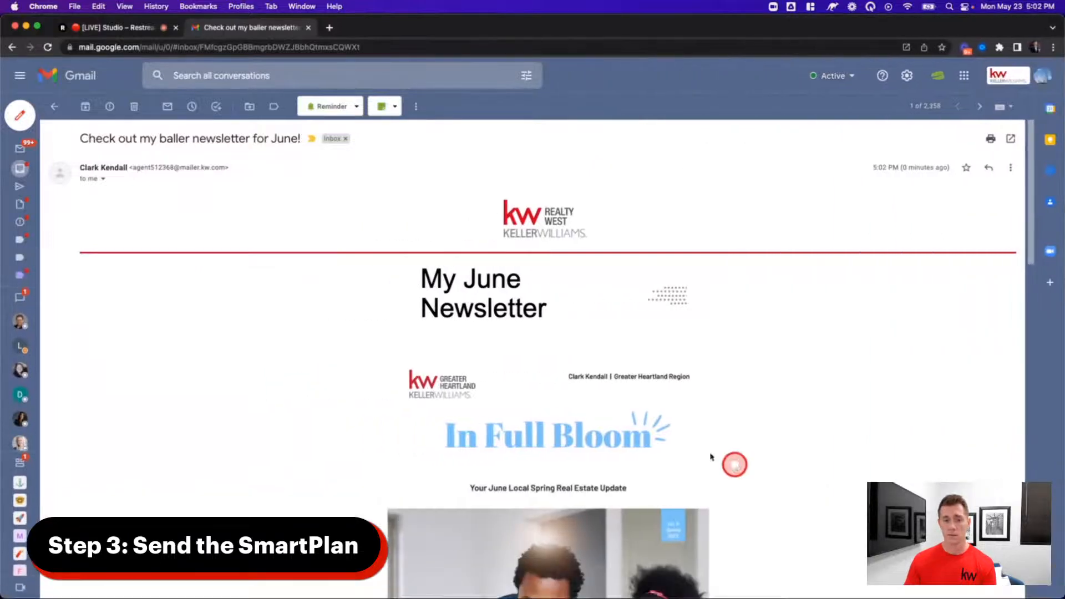
{"action": "scroll", "coordinate": [665, 339], "scroll_direction": "down", "scroll_amount": 5}
{"action": "scroll", "coordinate": [691, 341], "scroll_direction": "down", "scroll_amount": 5}
{"action": "left_click", "coordinate": [563, 367]}
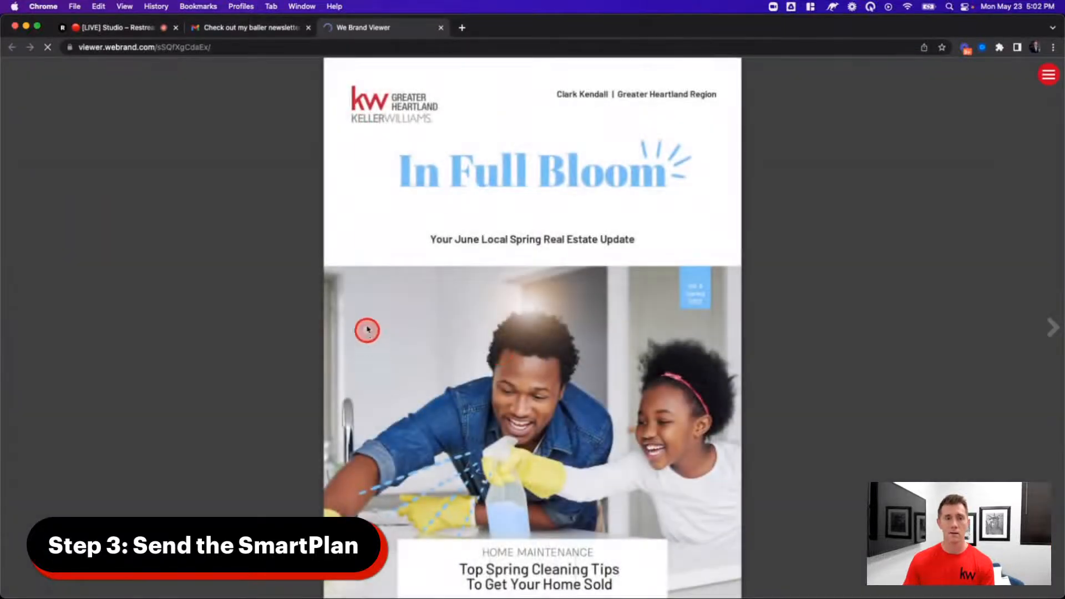
{"action": "left_click", "coordinate": [441, 27]}
{"action": "scroll", "coordinate": [541, 316], "scroll_direction": "down", "scroll_amount": 10}
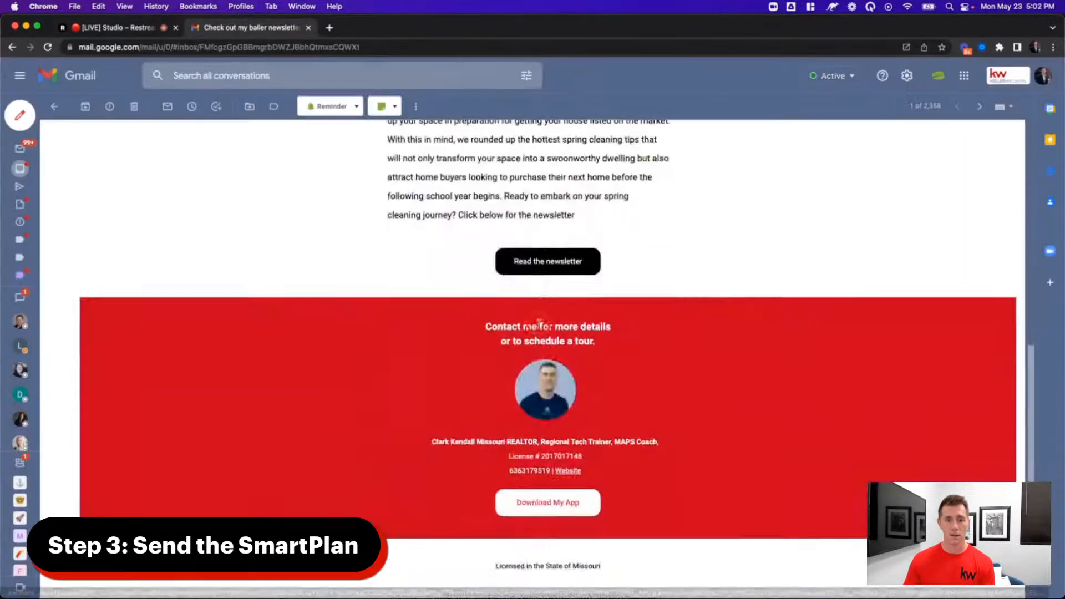
{"action": "left_click", "coordinate": [531, 270]}
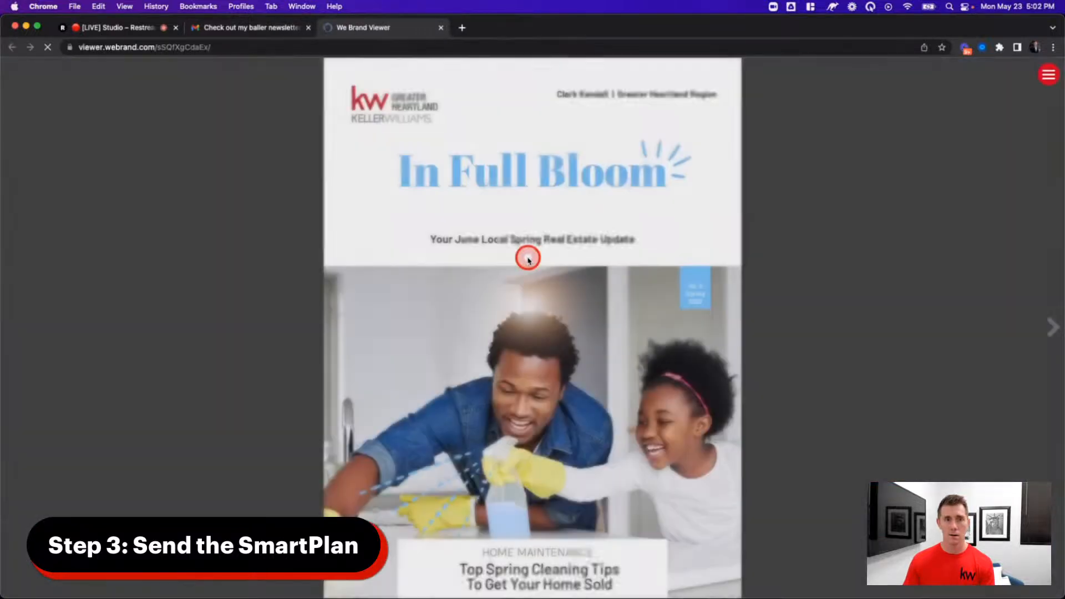
{"action": "left_click", "coordinate": [441, 28]}
{"action": "scroll", "coordinate": [494, 222], "scroll_direction": "up", "scroll_amount": 15}
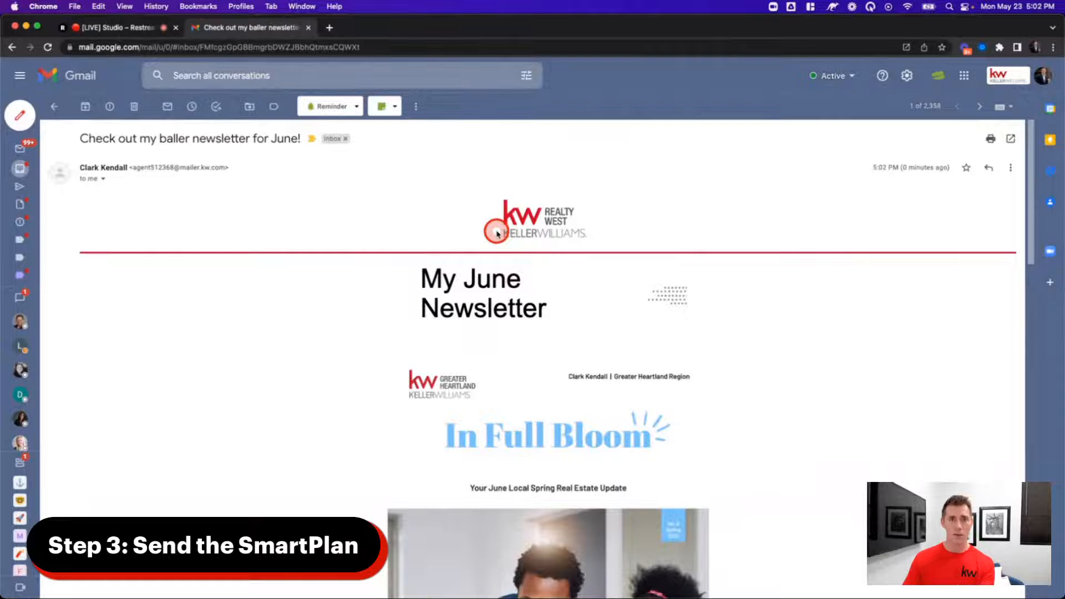
{"action": "left_click_drag", "start_coordinate": [391, 29], "coordinate": [1064, 100]}
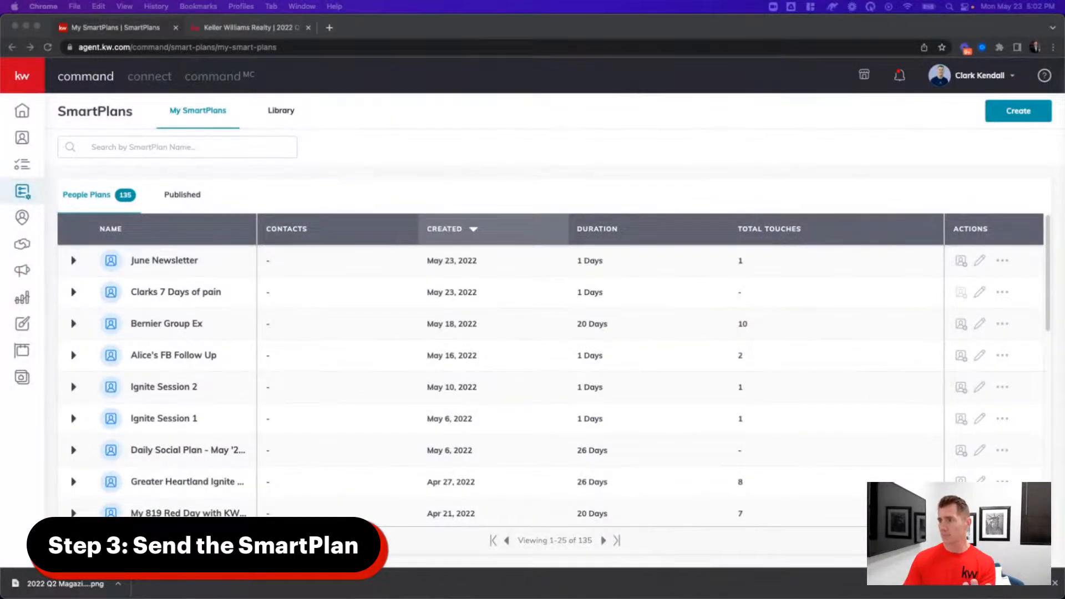